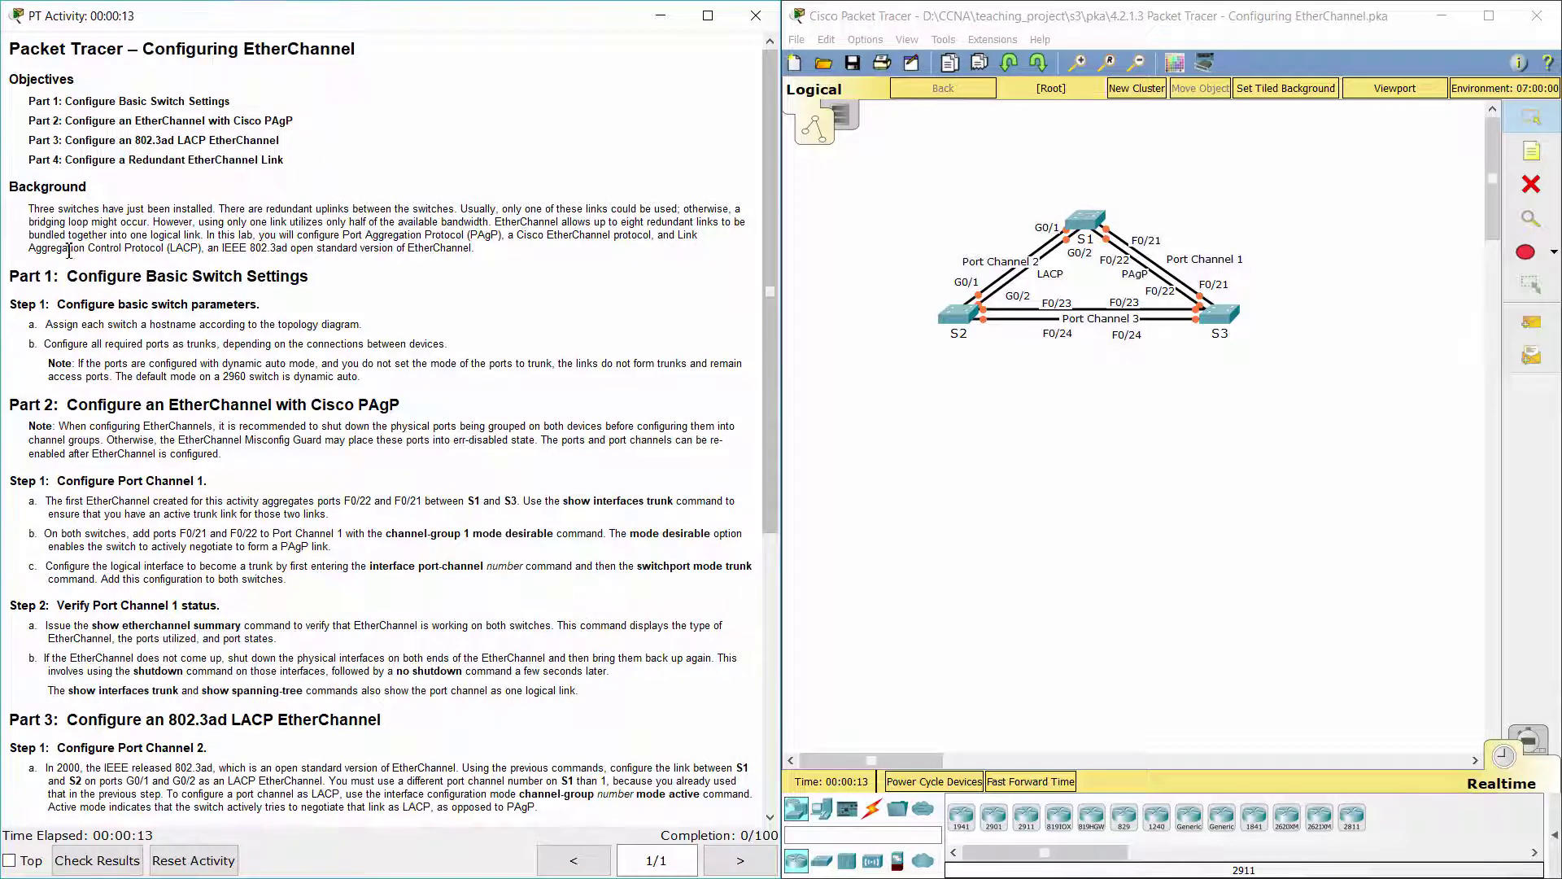
Step: Read the activity's background and the Part 1 instructions on assigning hostnames and configuring trunk ports
{"action": "left_click_drag", "start_coordinate": [28, 208], "coordinate": [510, 249]}
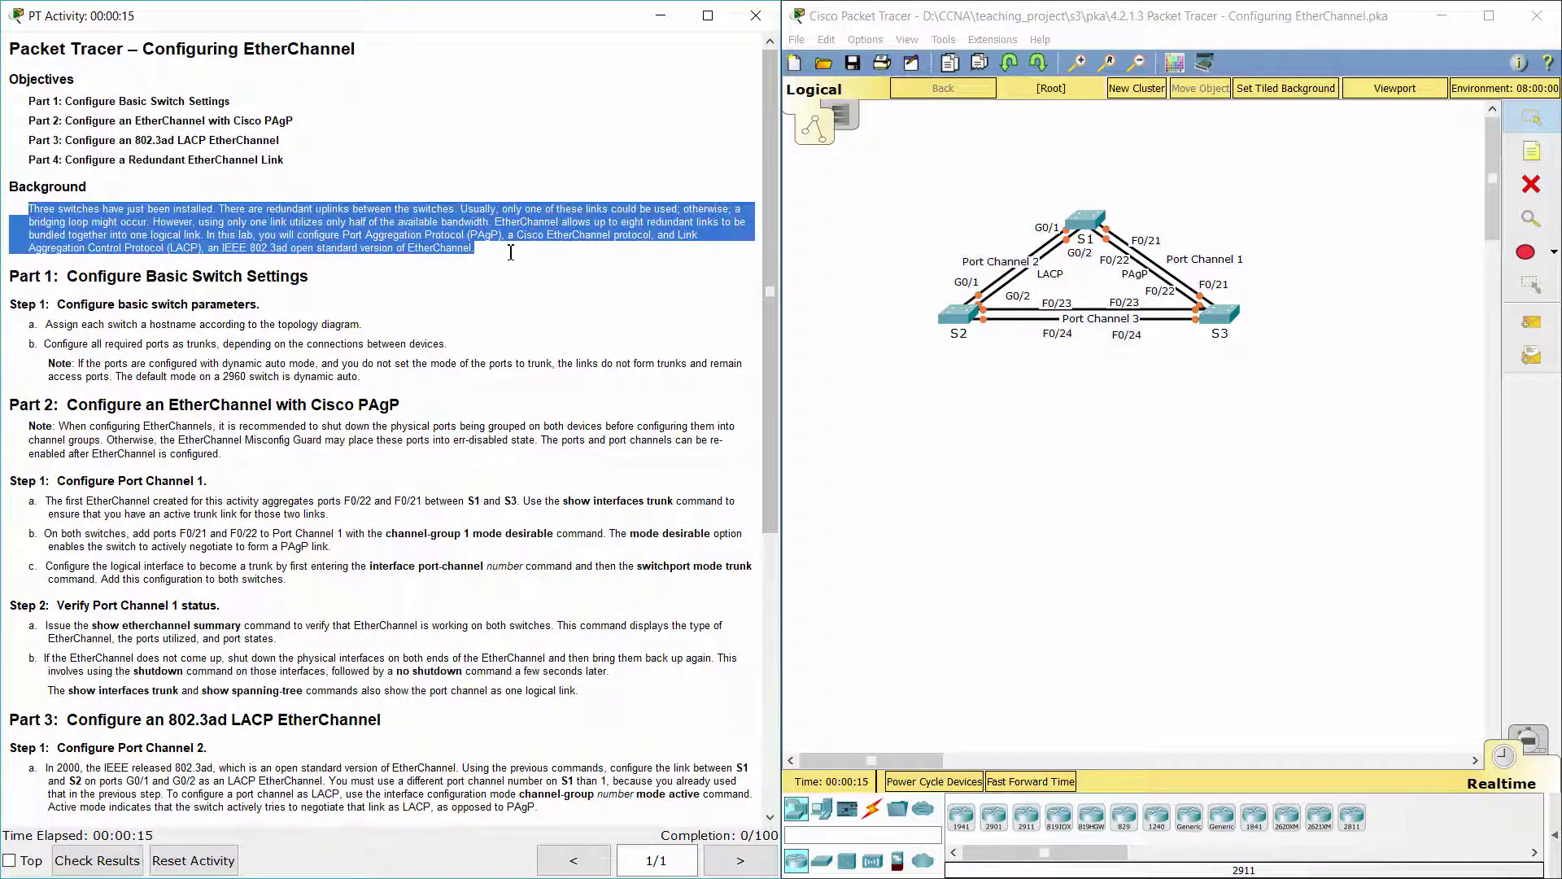
{"action": "left_click", "coordinate": [515, 258]}
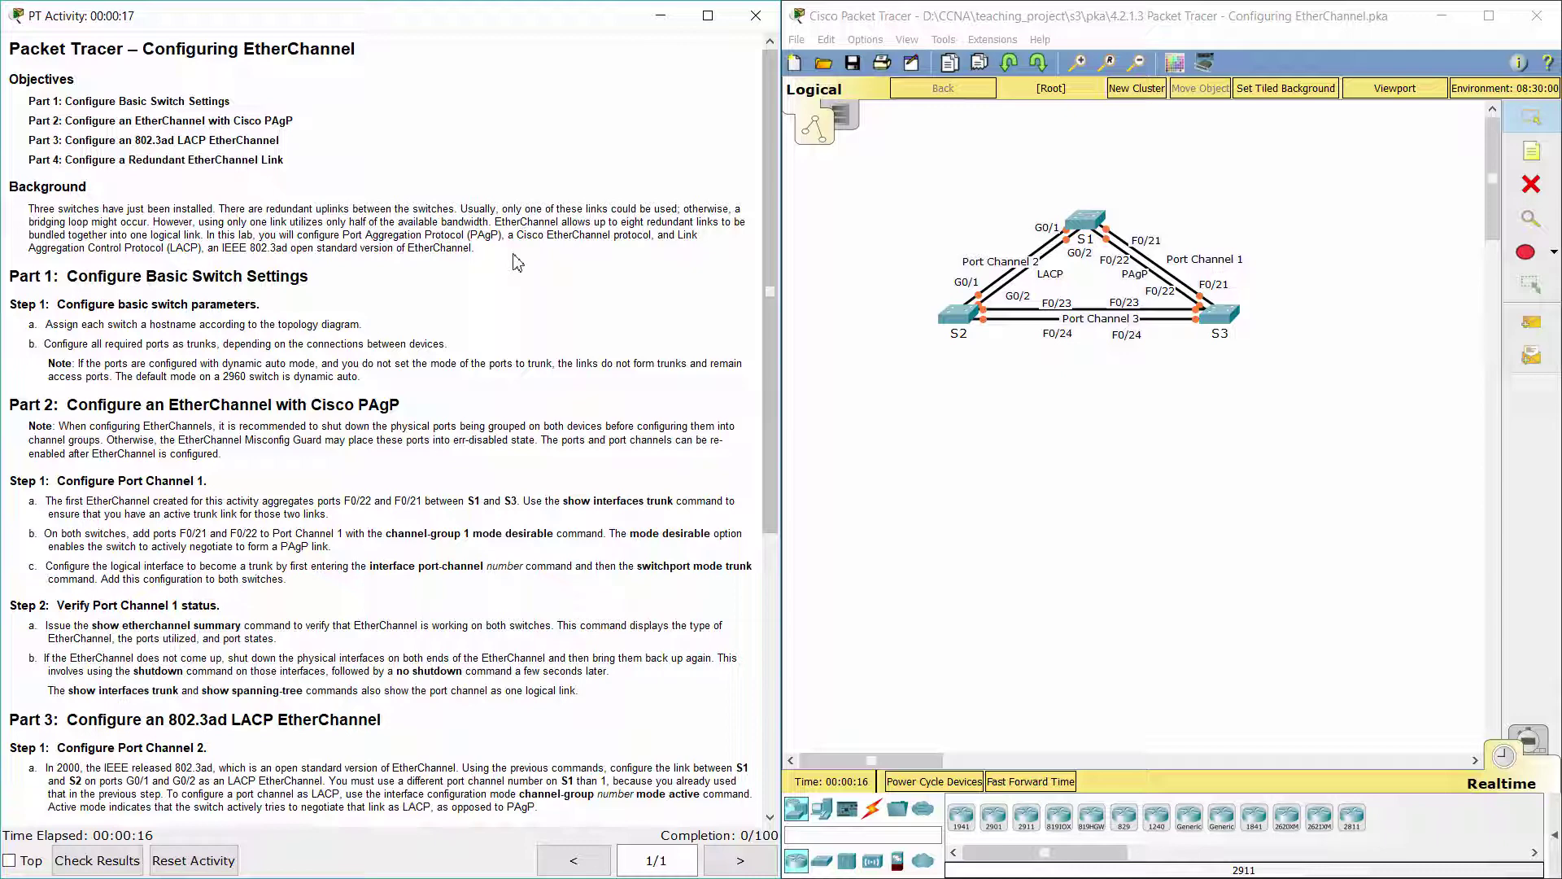
{"action": "left_click_drag", "start_coordinate": [11, 277], "coordinate": [307, 277]}
{"action": "left_click", "coordinate": [368, 299]}
{"action": "left_click_drag", "start_coordinate": [8, 305], "coordinate": [300, 314]}
{"action": "left_click", "coordinate": [292, 319]}
{"action": "left_click_drag", "start_coordinate": [31, 324], "coordinate": [462, 340]}
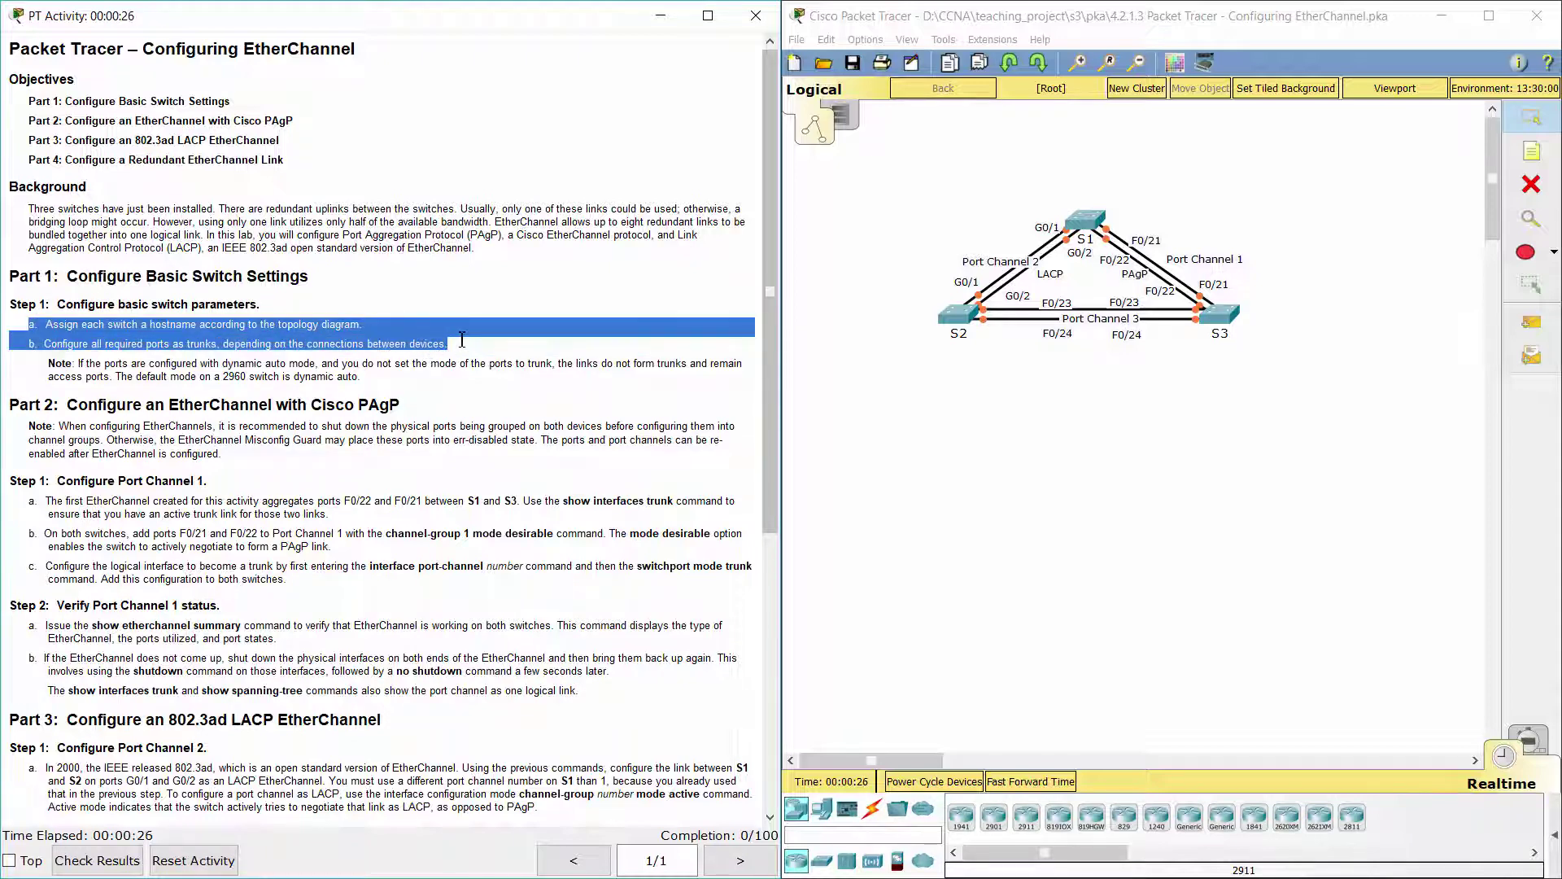
{"action": "left_click", "coordinate": [1083, 388]}
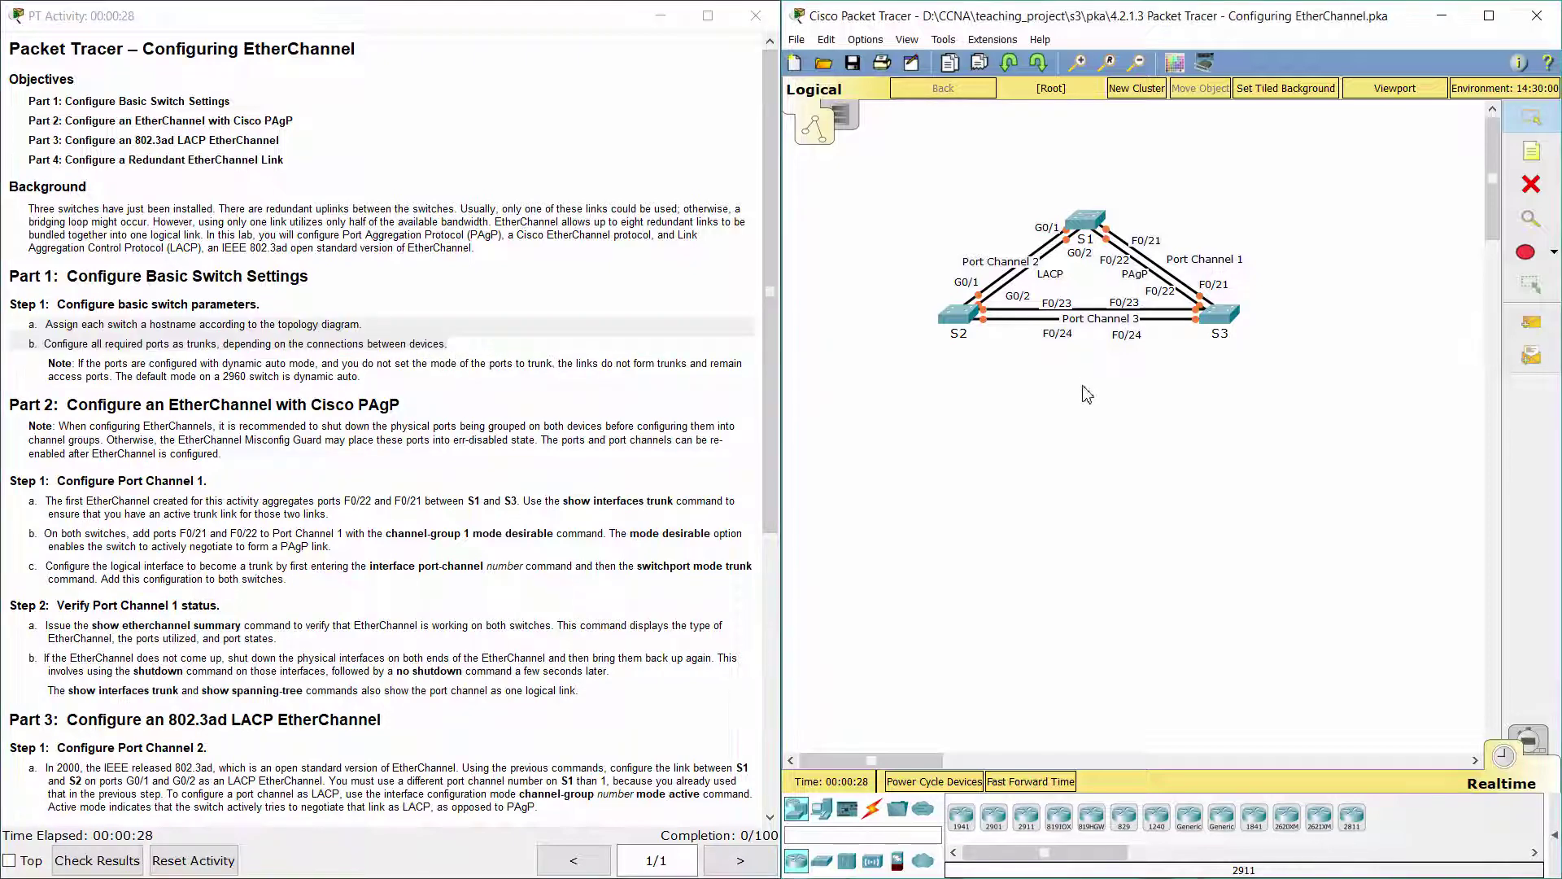
Step: Open the command line of switch S1 in a repositioned, wider window and bring up its prompt
{"action": "left_click", "coordinate": [1084, 226]}
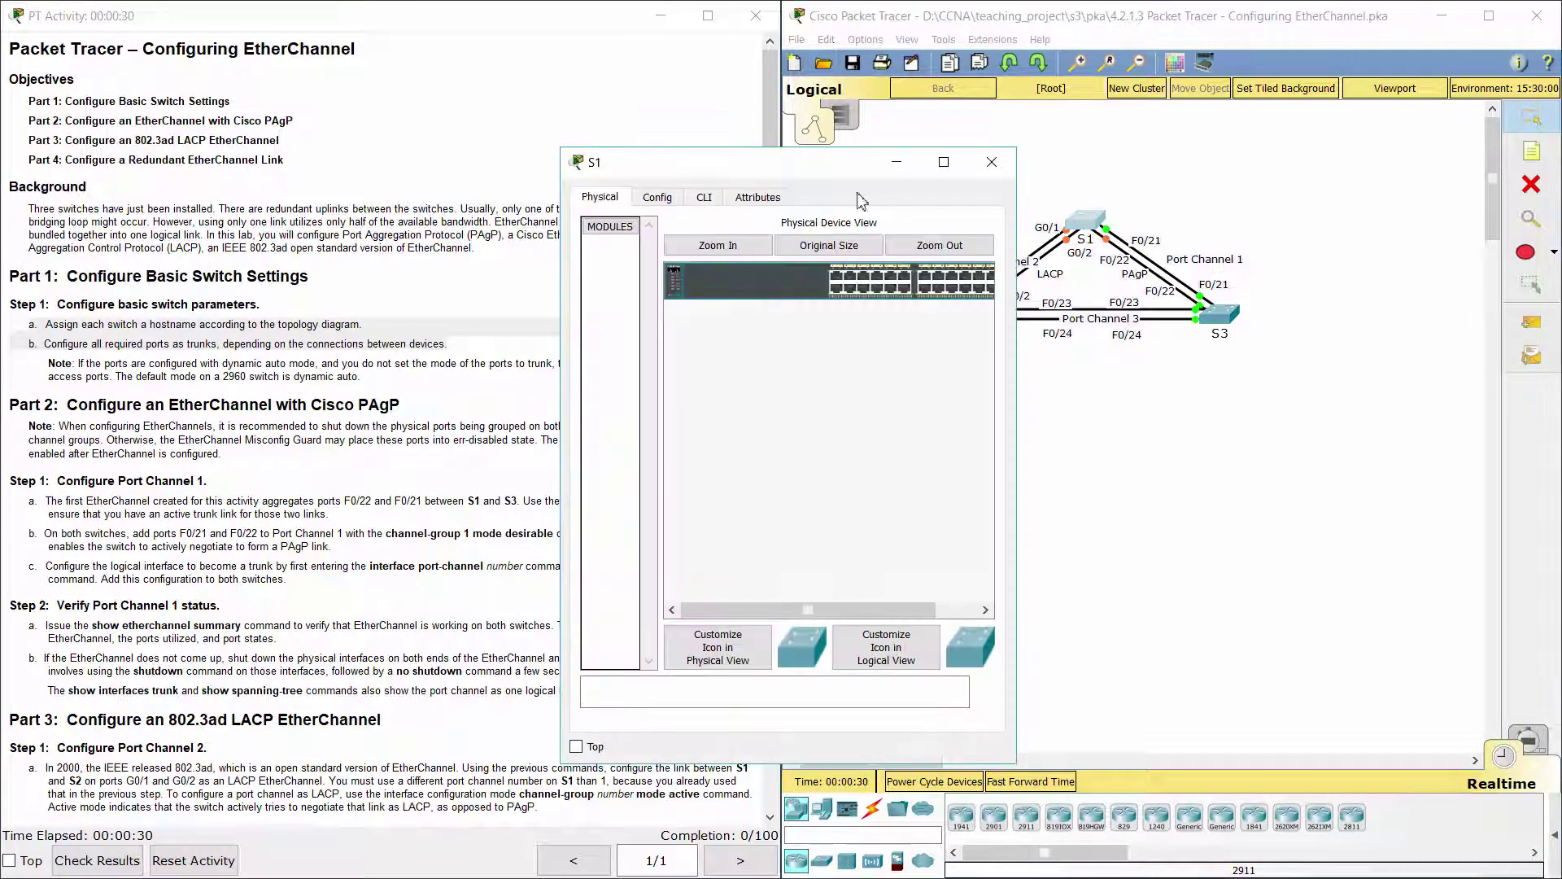
{"action": "left_click_drag", "start_coordinate": [840, 166], "coordinate": [842, 66]}
{"action": "left_click_drag", "start_coordinate": [1017, 175], "coordinate": [1247, 175]}
{"action": "left_click", "coordinate": [706, 97]}
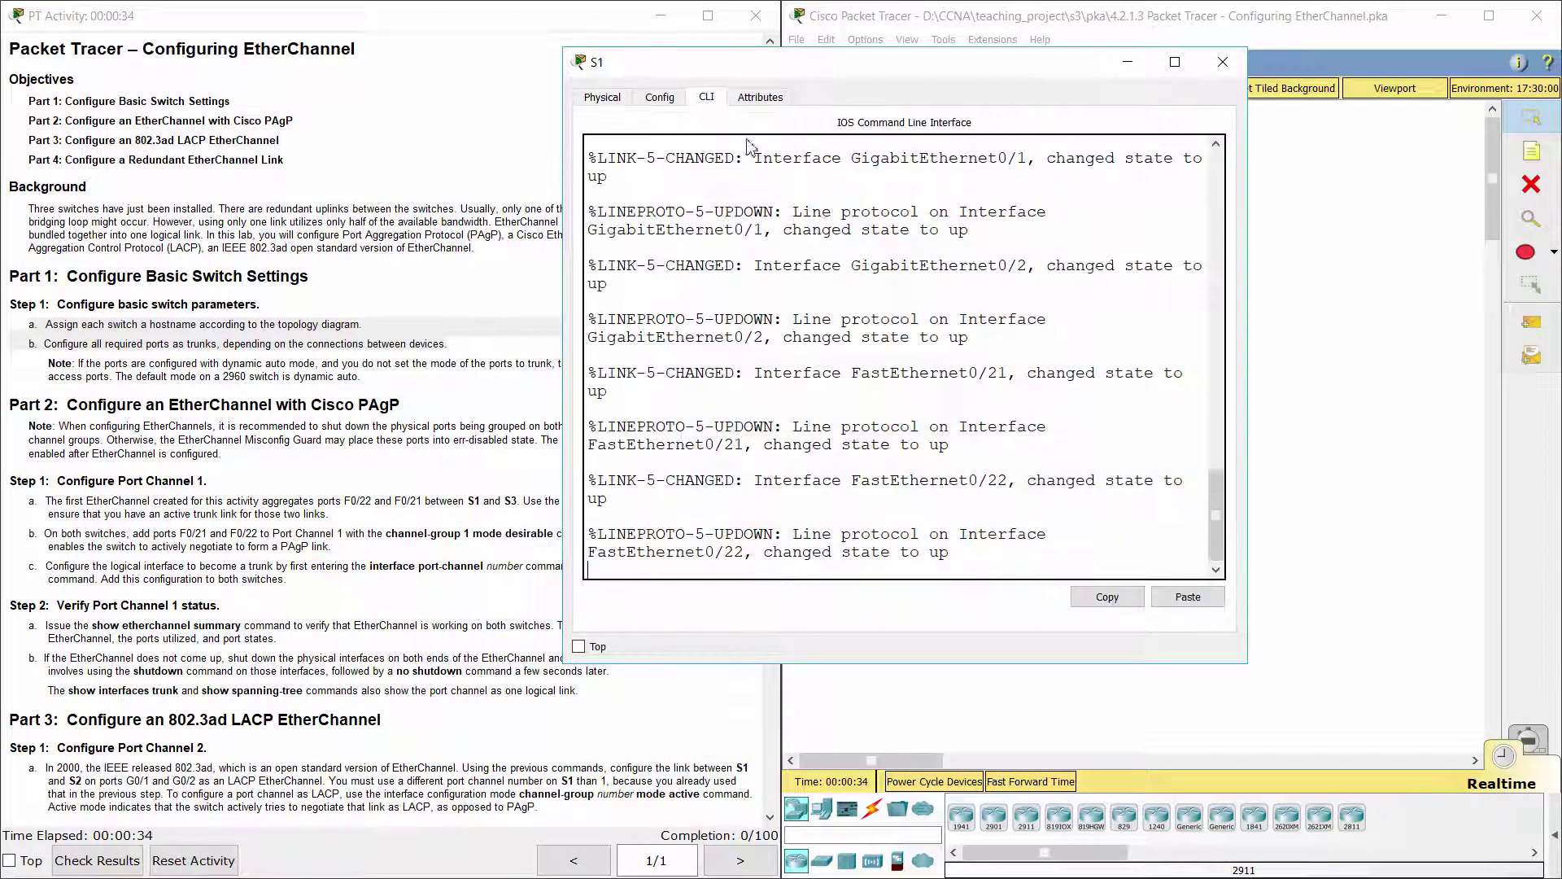
{"action": "key", "text": "Return"}
Step: Enter global configuration mode on the first switch and set its hostname to S1
{"action": "type", "text": "ena"}
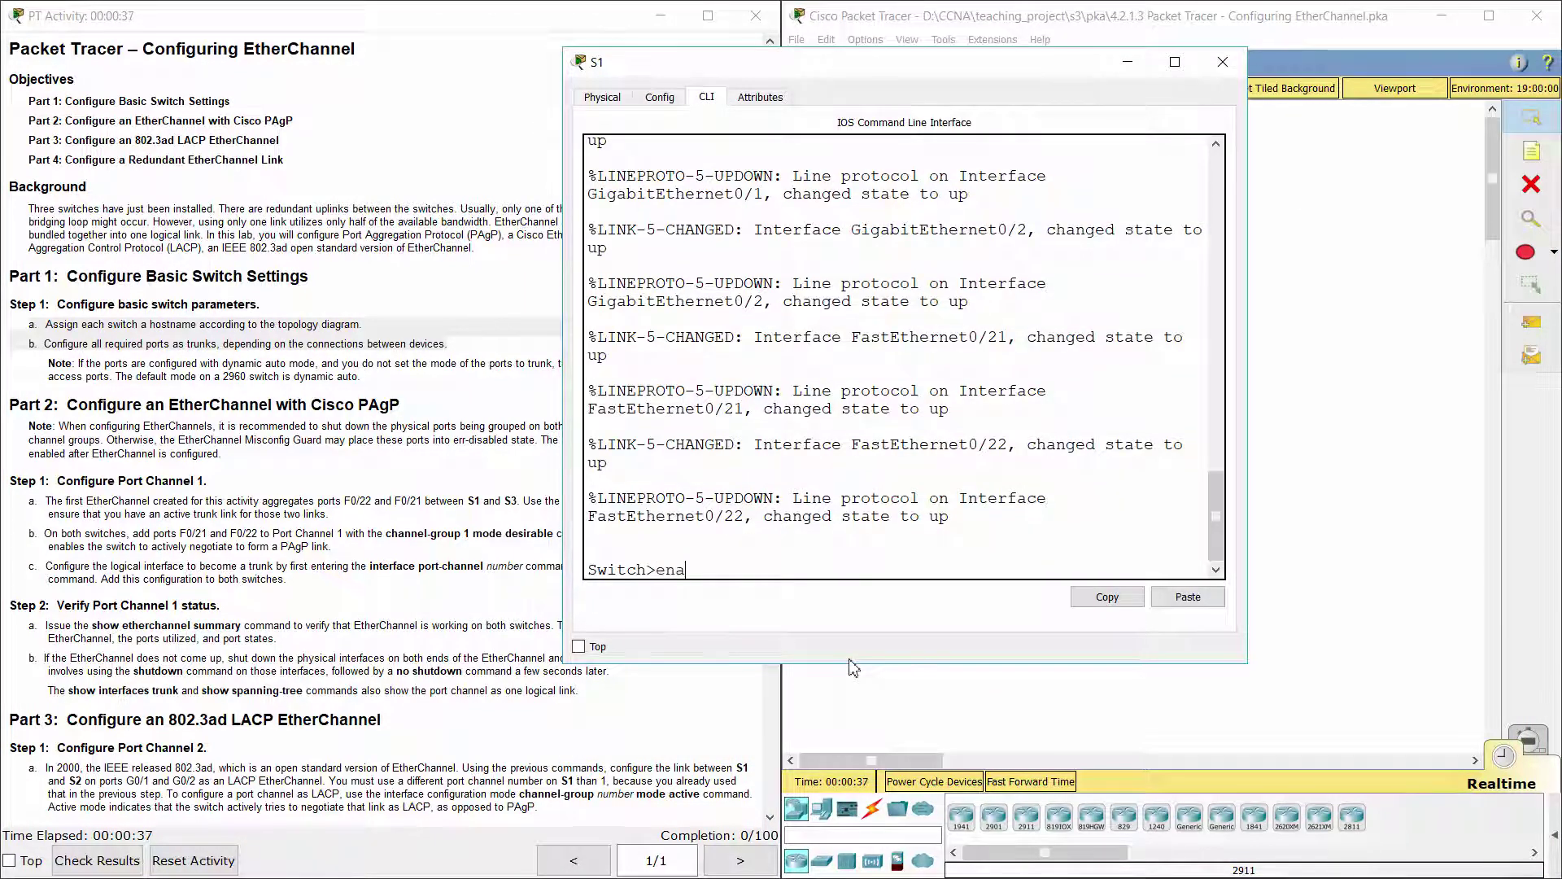
{"action": "key", "text": "Return"}
{"action": "type", "text": "conf t"}
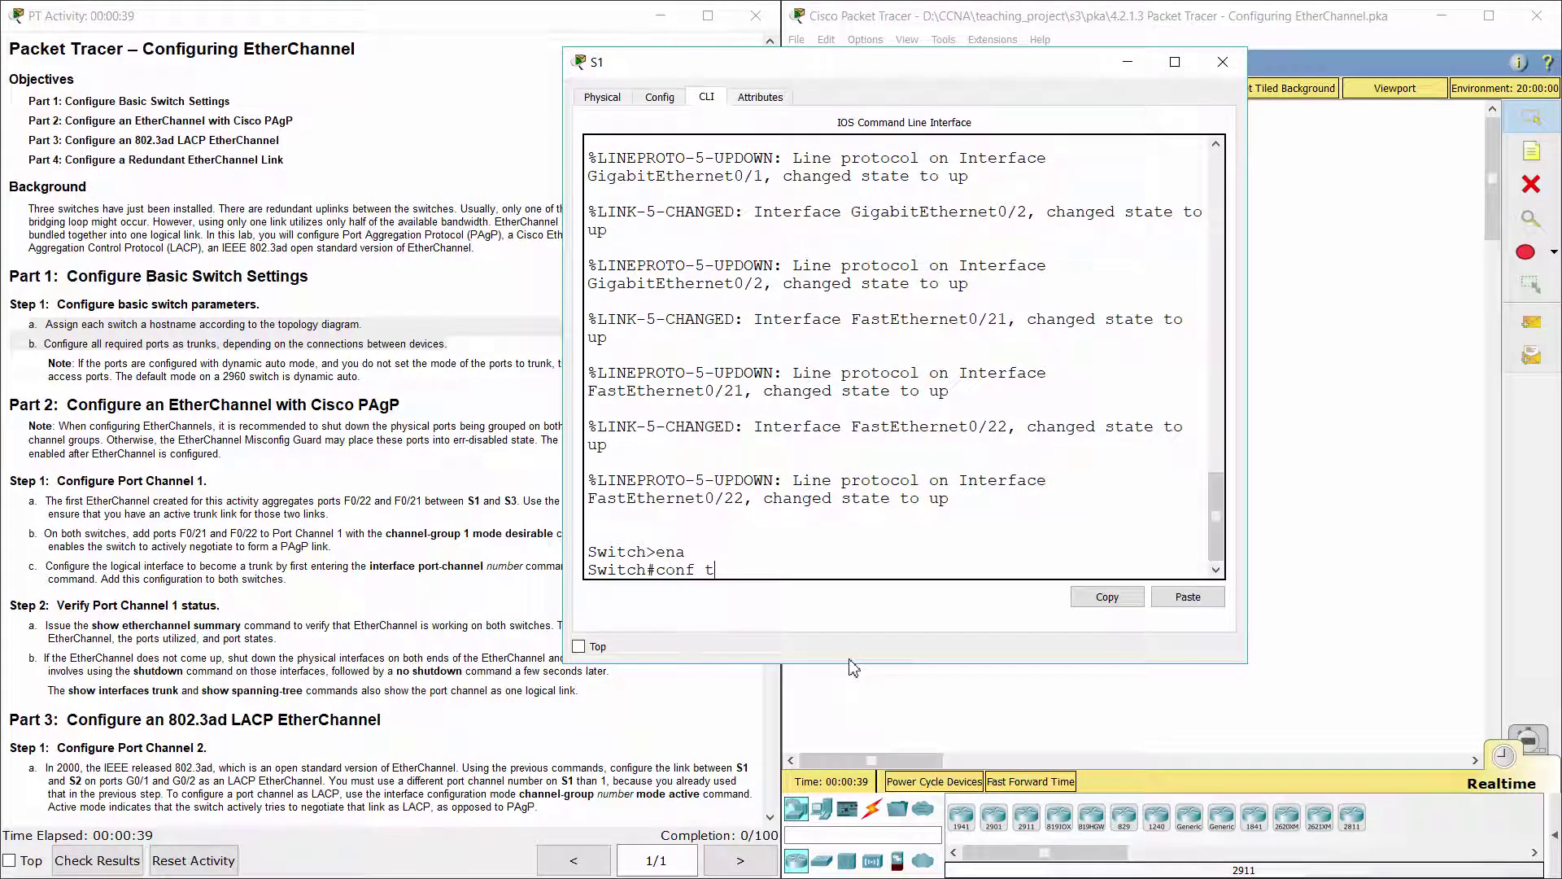
{"action": "key", "text": "Return"}
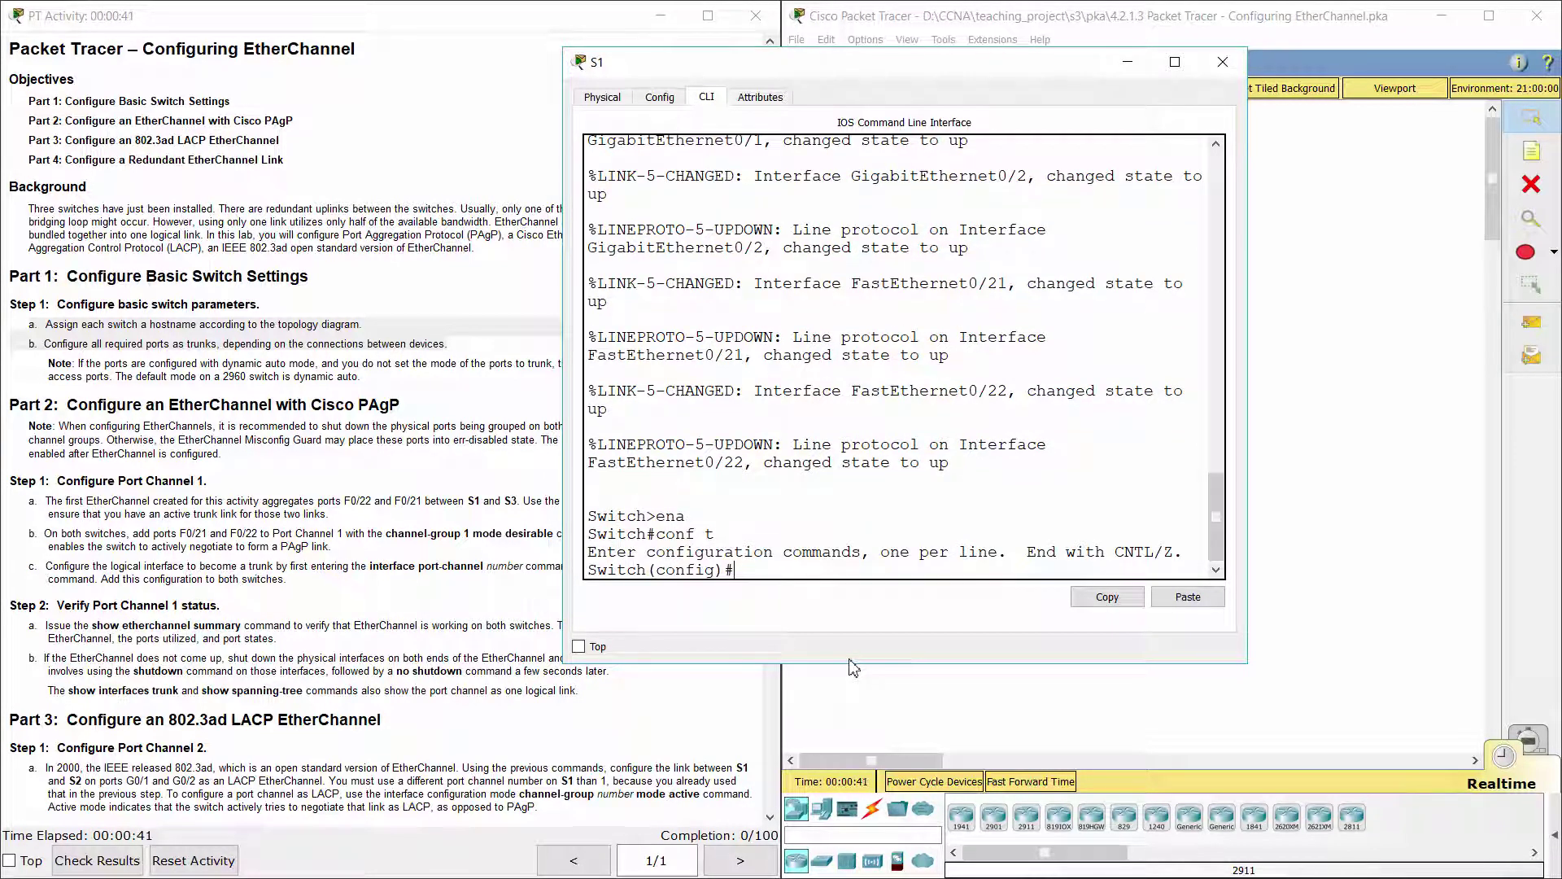
{"action": "type", "text": "hostname S1"}
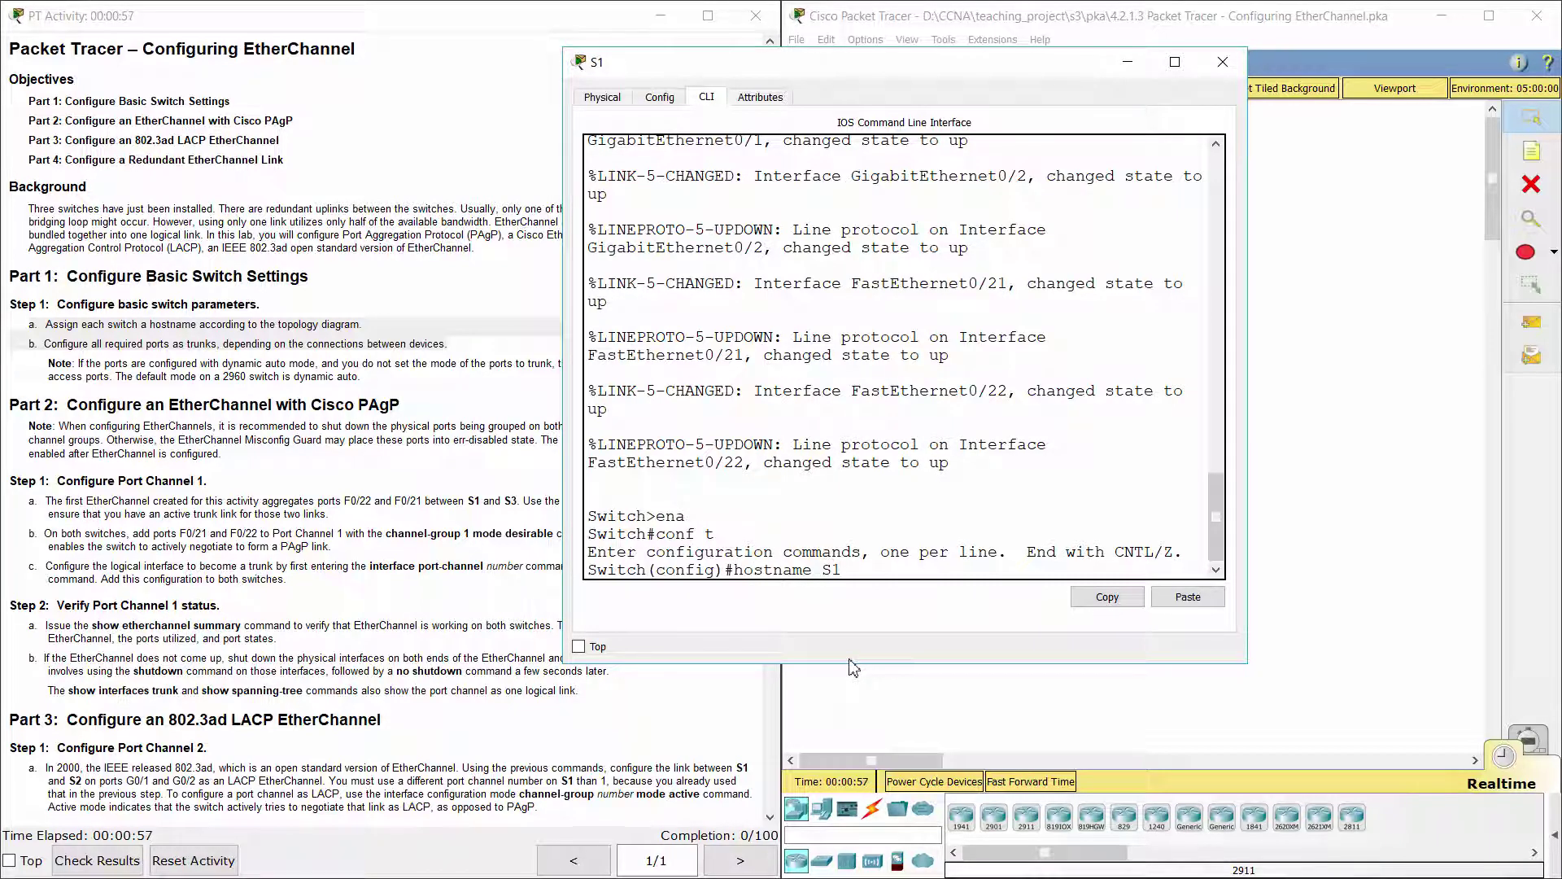
{"action": "key", "text": "Return"}
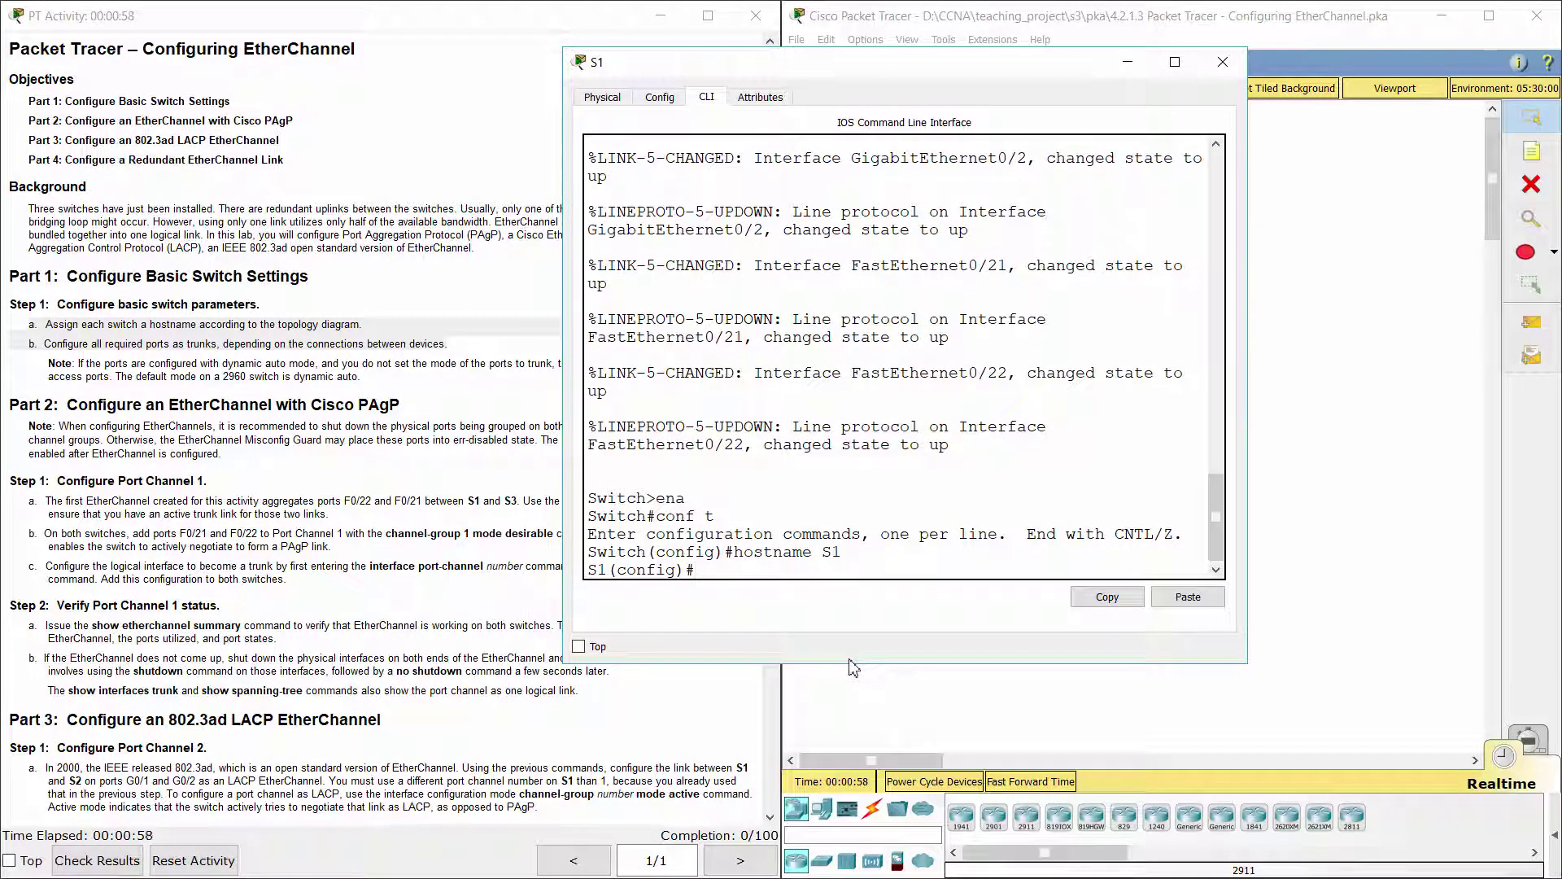
Step: Configure interfaces F0/21-22 on S1 as trunk ports and shut them down
{"action": "type", "text": "int range f0/21-22"}
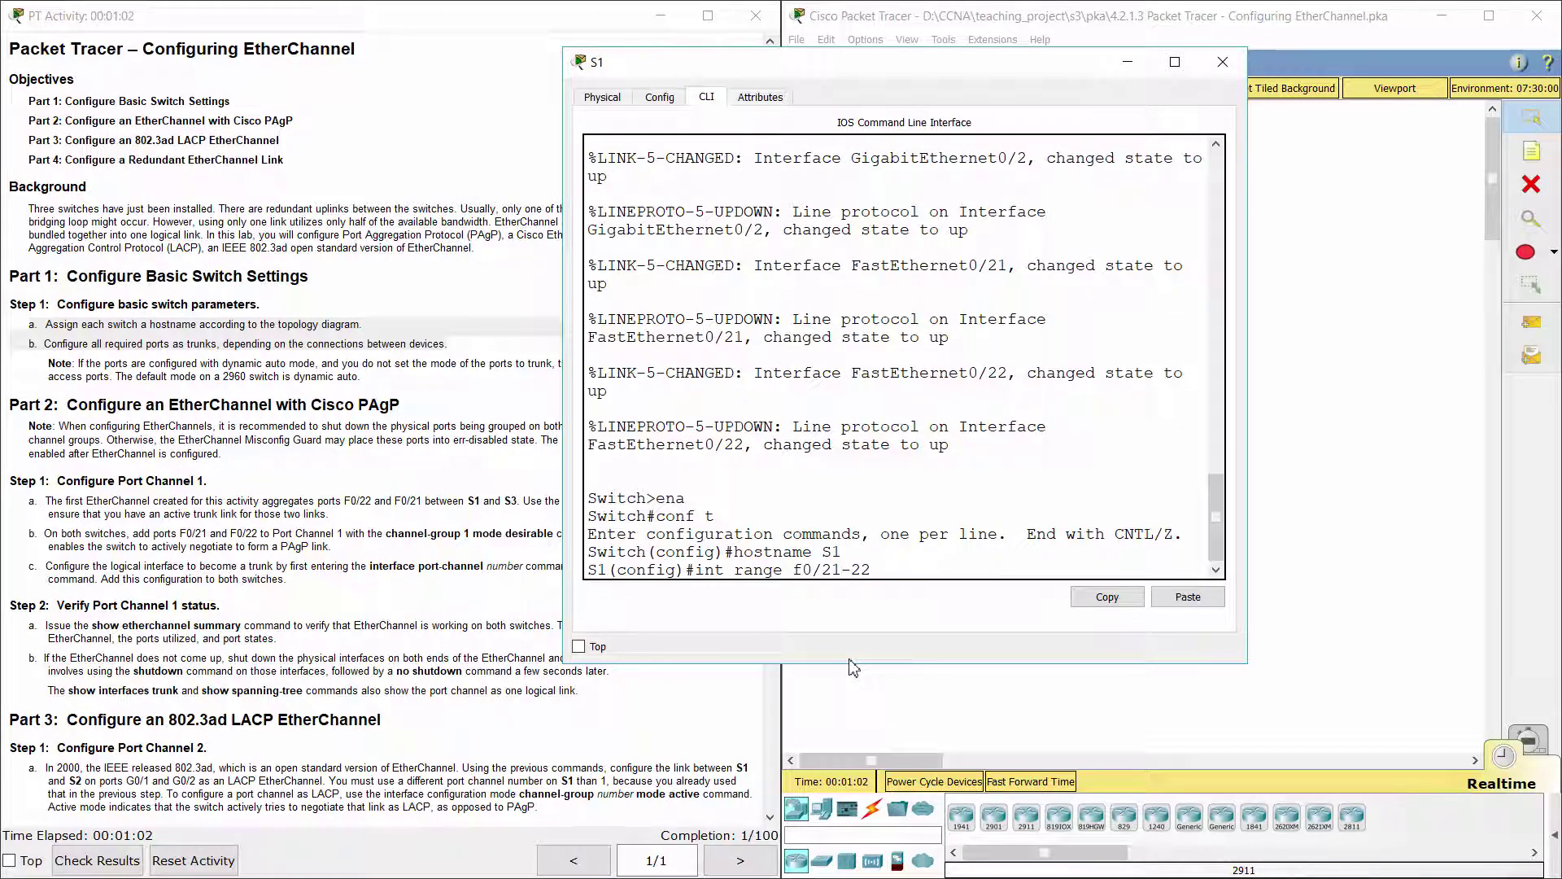
{"action": "key", "text": "Return"}
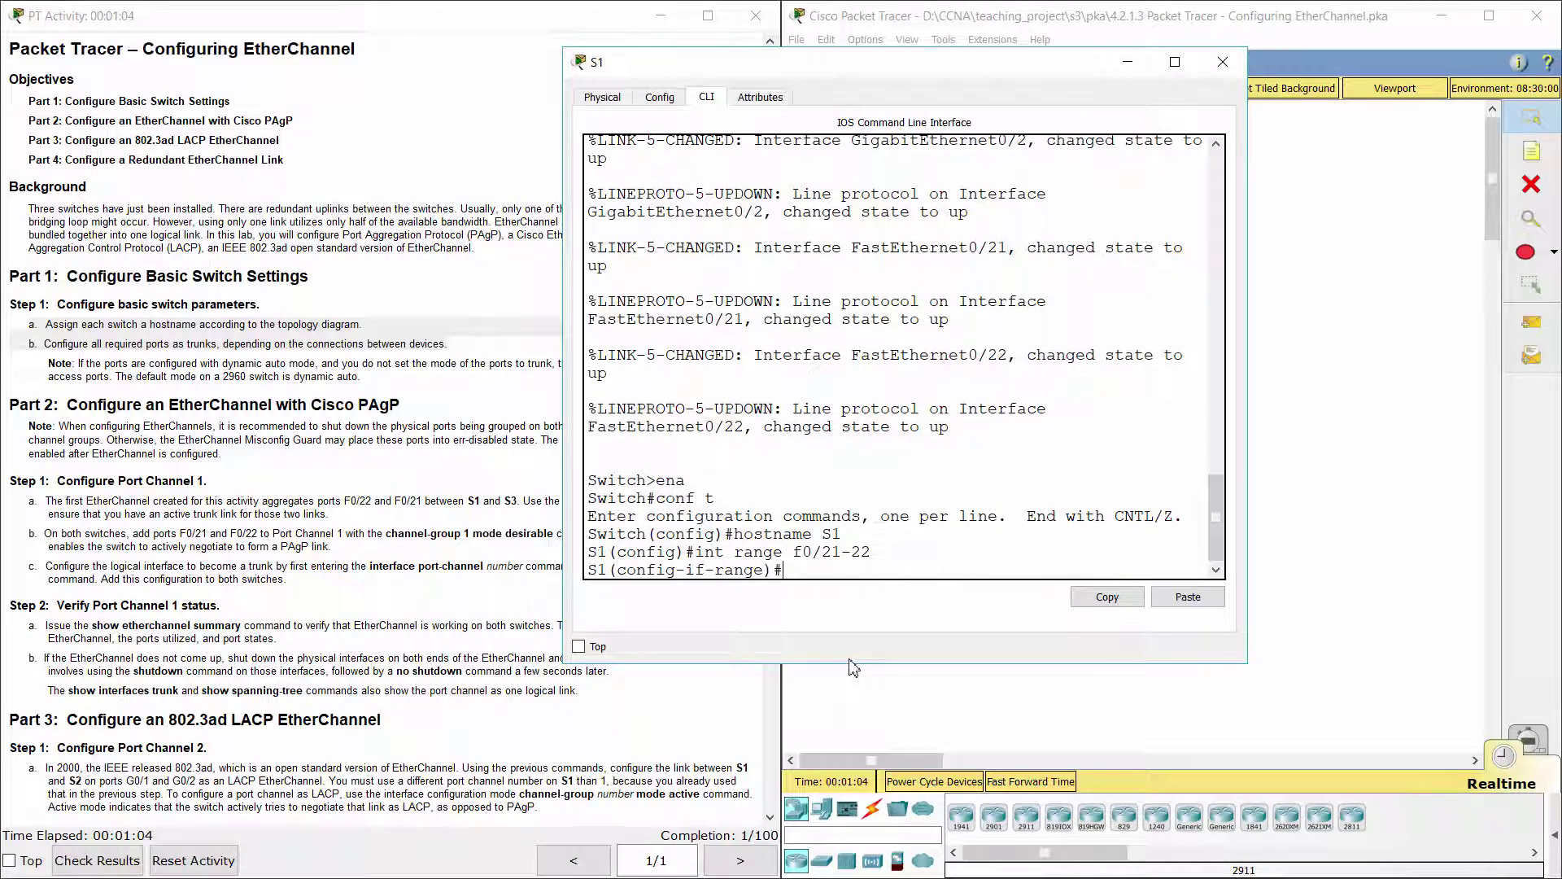
{"action": "type", "text": "switchport mode trunk"}
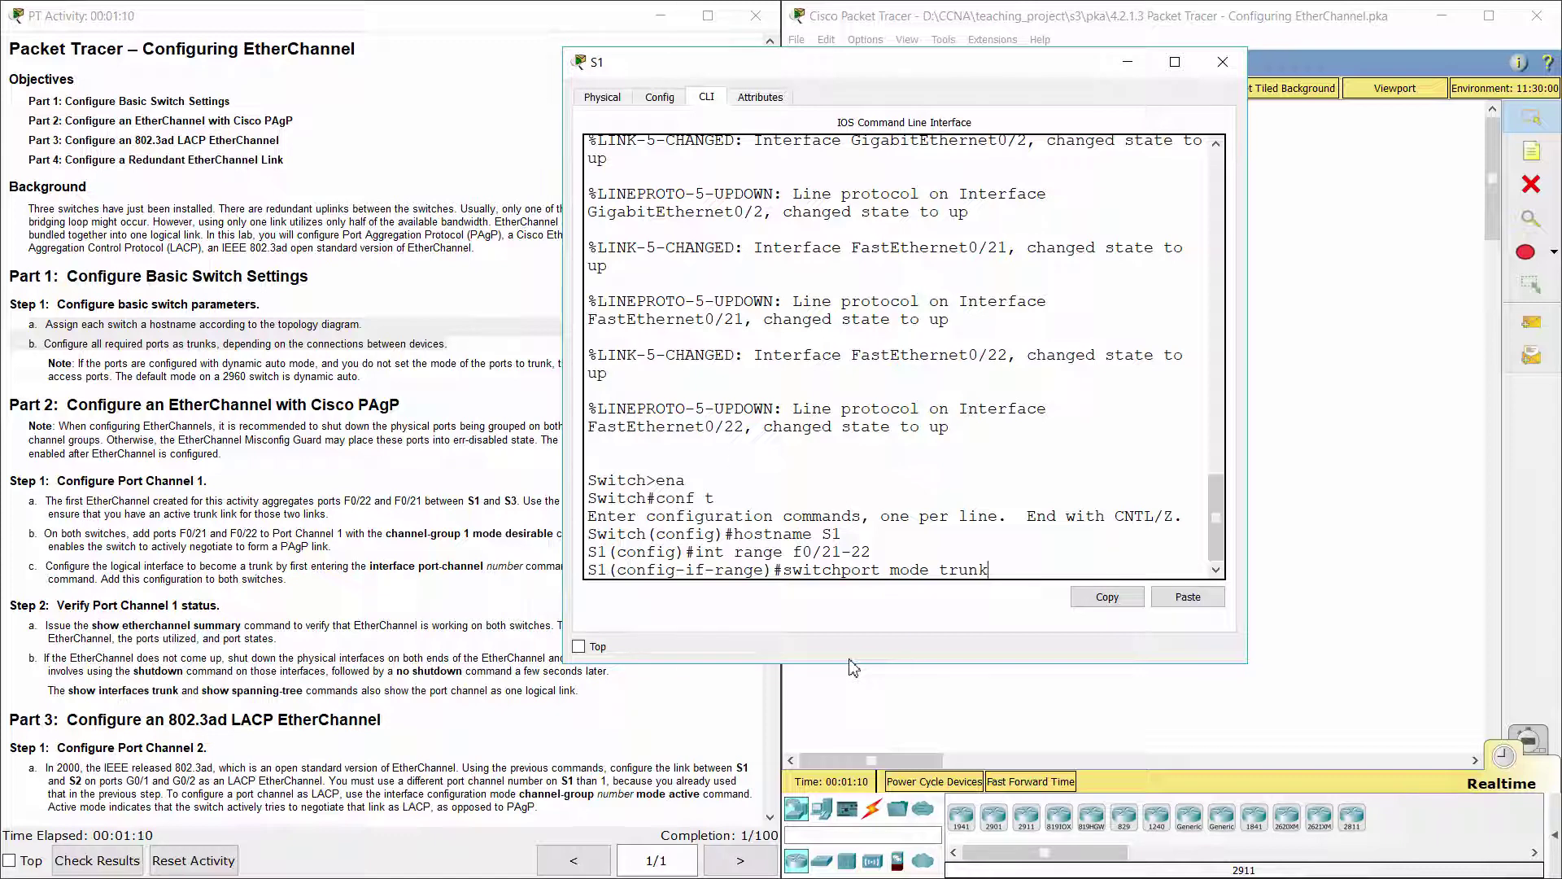
{"action": "key", "text": "Return"}
{"action": "key", "text": "Return"}
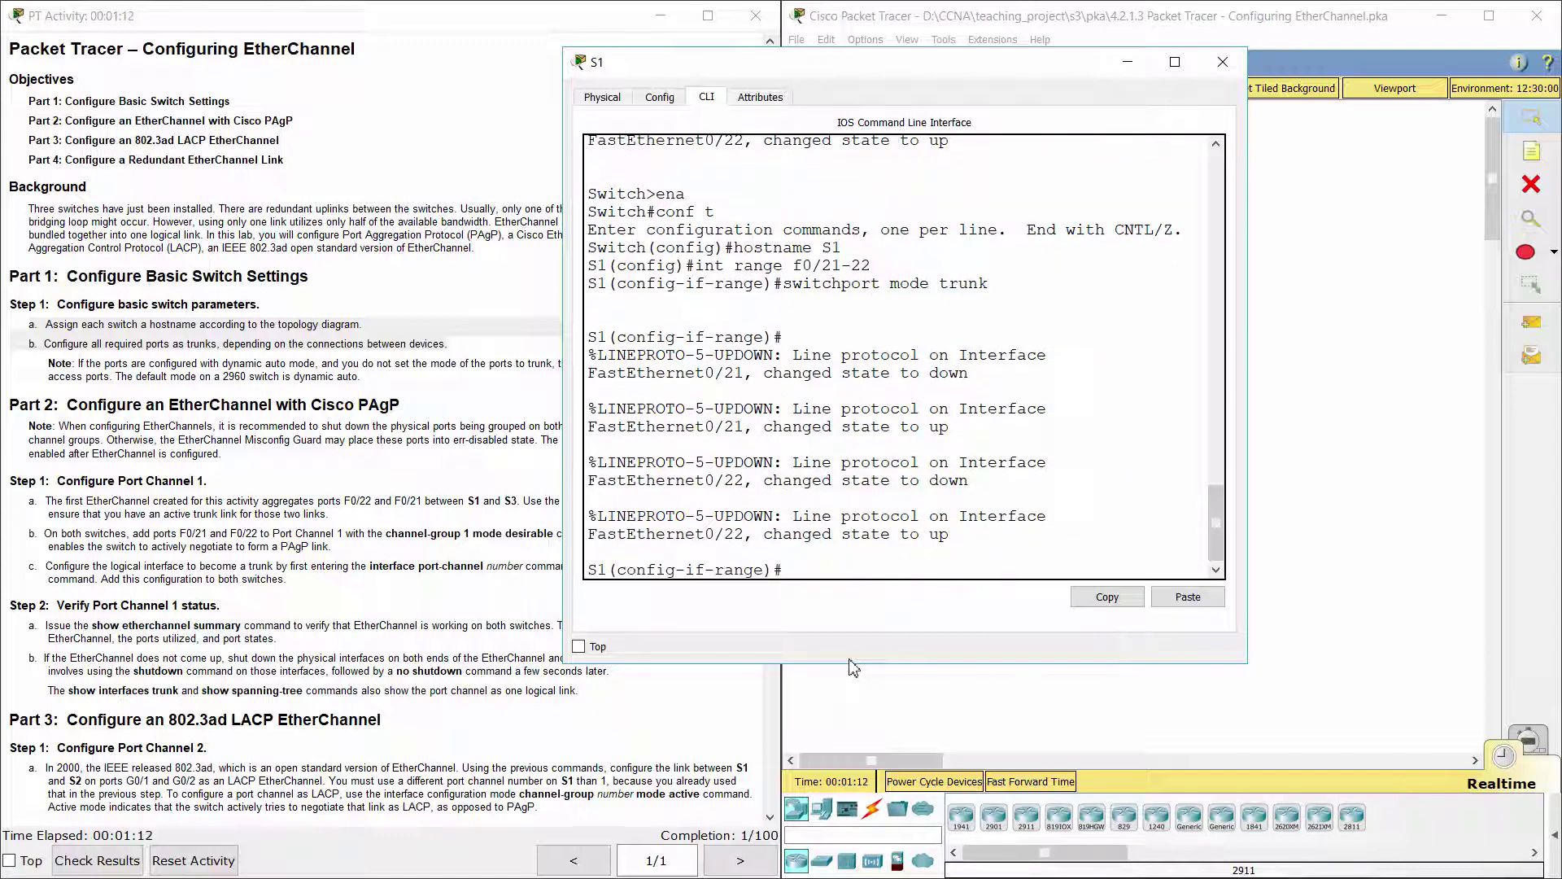
{"action": "type", "text": "shutdown"}
{"action": "key", "text": "Return"}
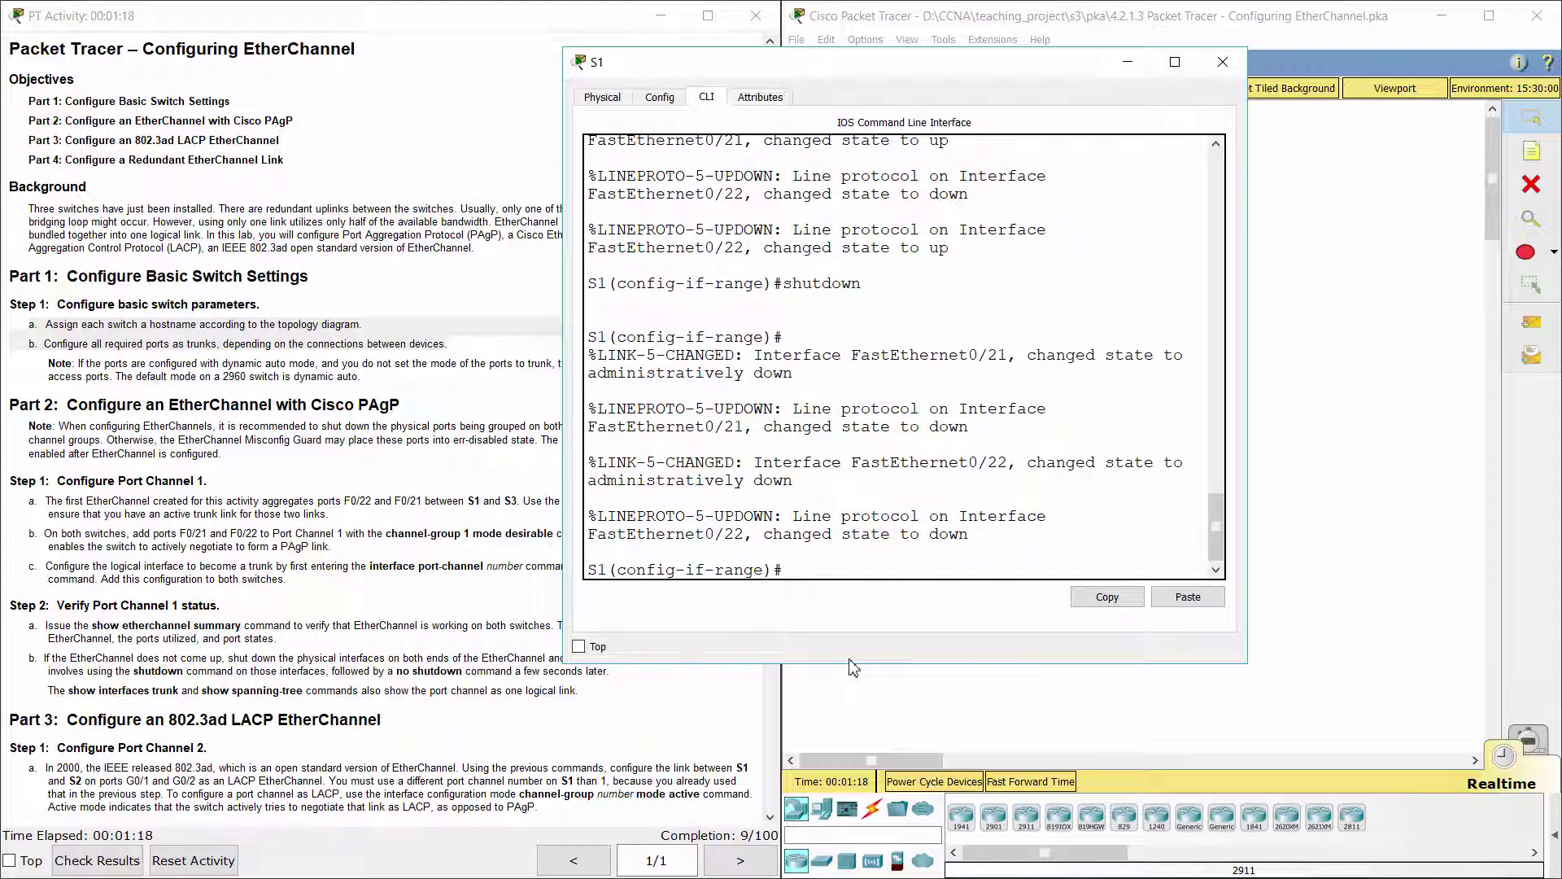
Step: Configure interfaces G0/1-2 on S1 as trunk ports and shut them down
{"action": "type", "text": "int range g0/1-2"}
{"action": "key", "text": "Return"}
{"action": "type", "text": "switch"}
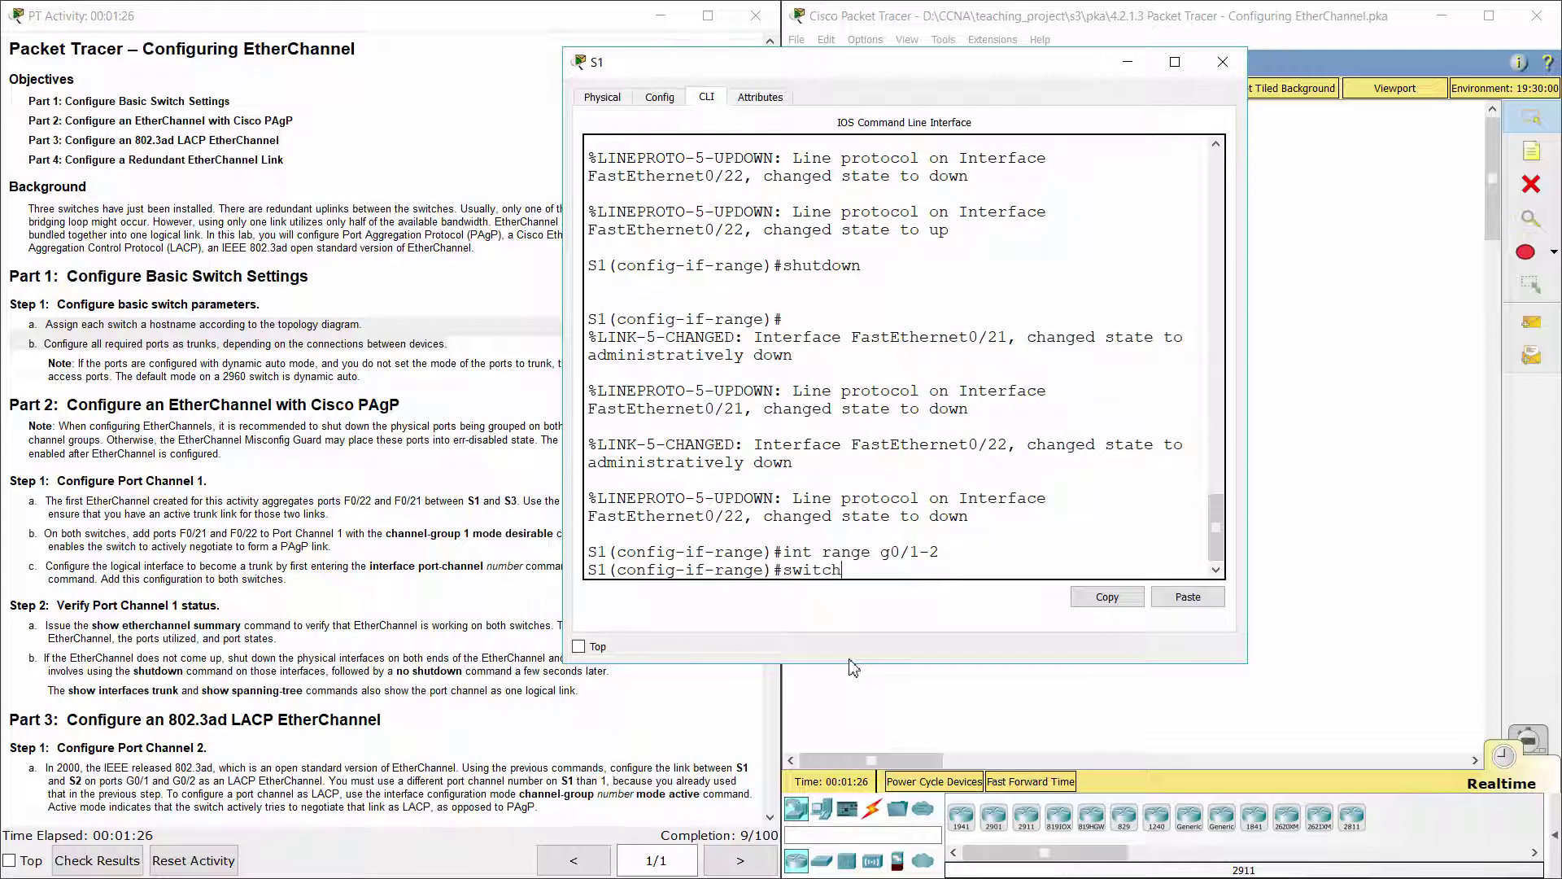
{"action": "type", "text": "port mode trunk"}
{"action": "key", "text": "Return"}
{"action": "type", "text": "shutdown"}
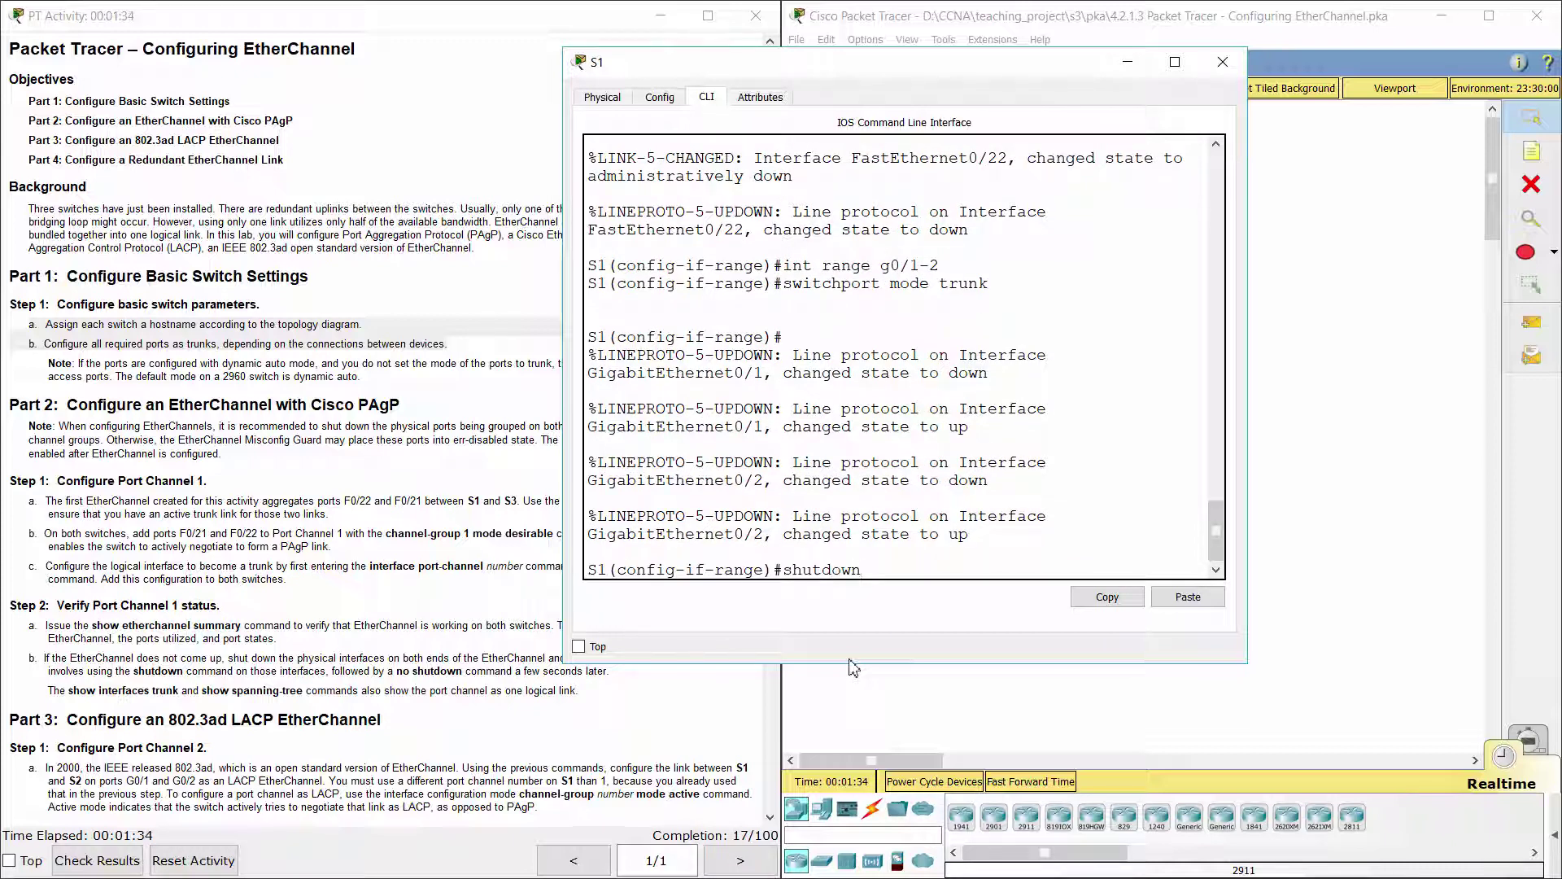
{"action": "key", "text": "Return"}
{"action": "key", "text": "Return"}
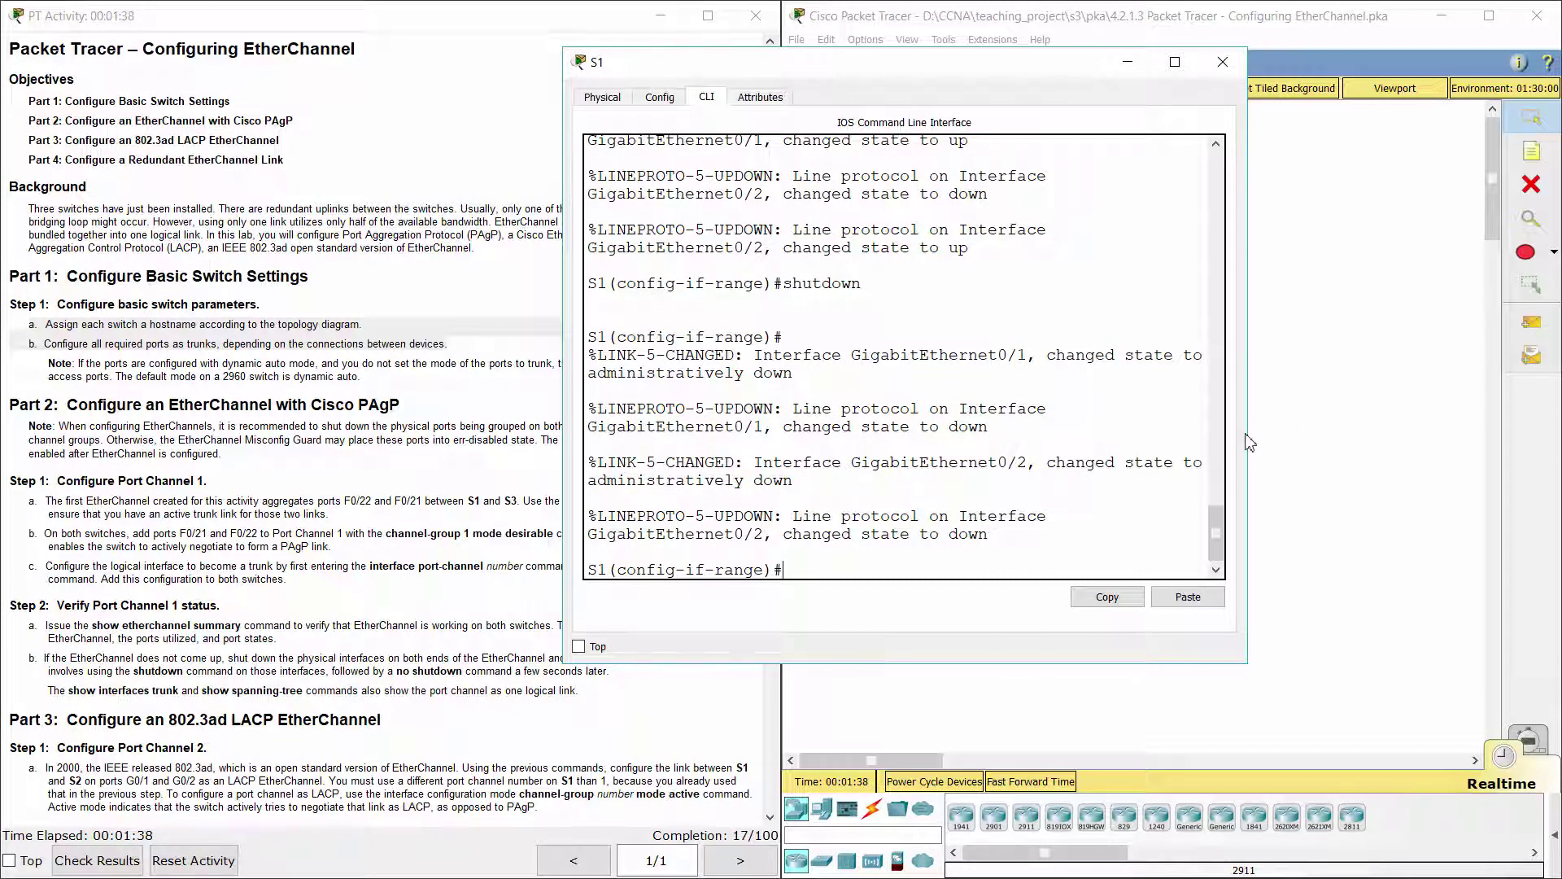
Step: Open the command line of switch S2 in a repositioned, wider window
{"action": "left_click", "coordinate": [1323, 400]}
{"action": "left_click", "coordinate": [962, 316]}
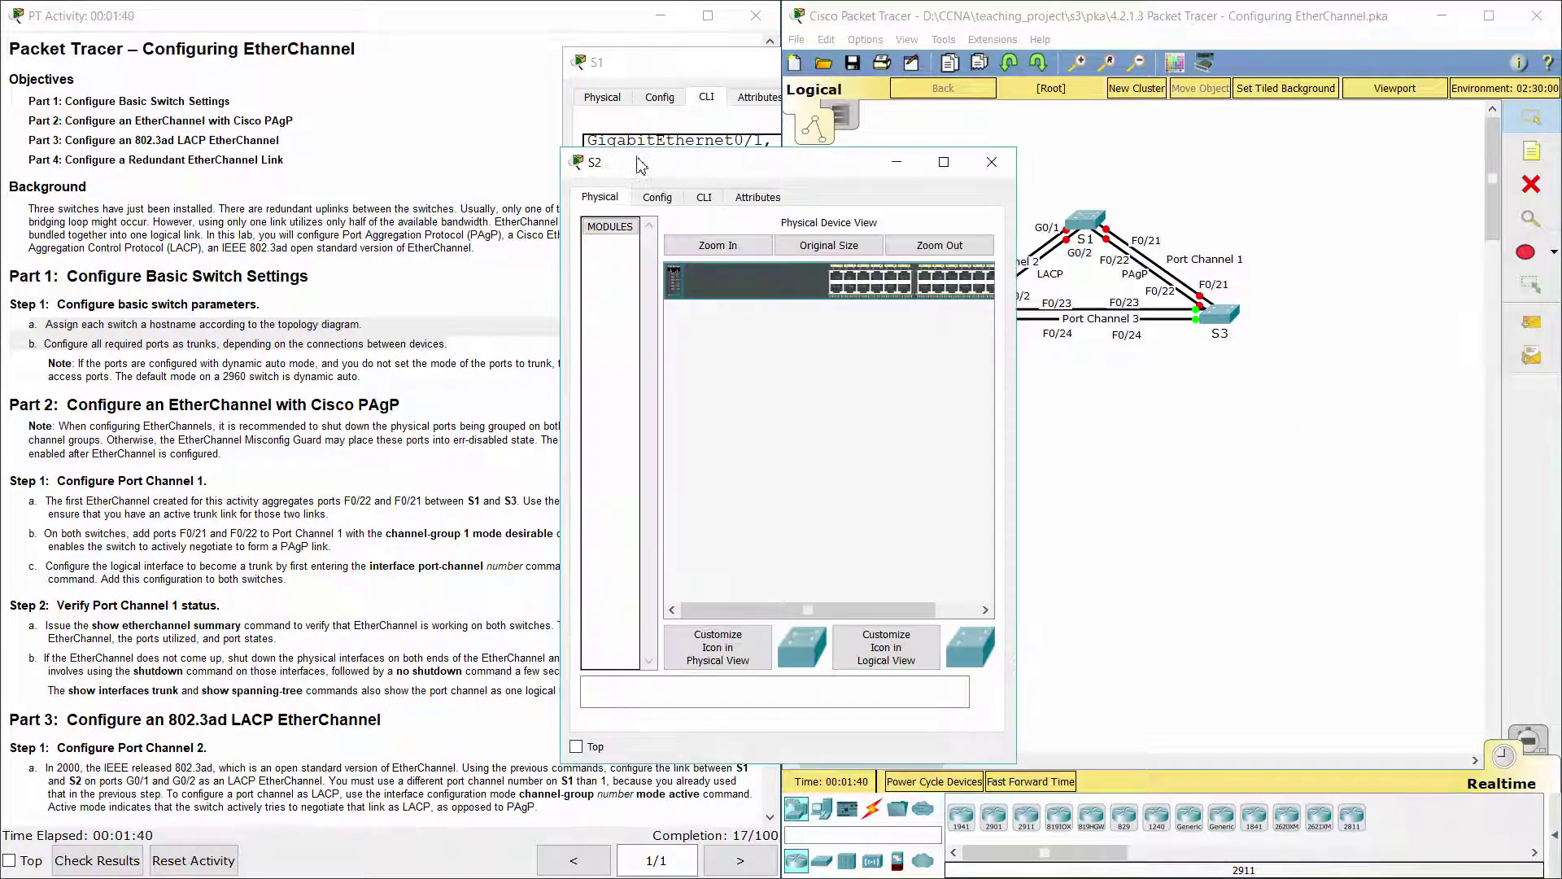
{"action": "left_click_drag", "start_coordinate": [1003, 138], "coordinate": [1283, 136]}
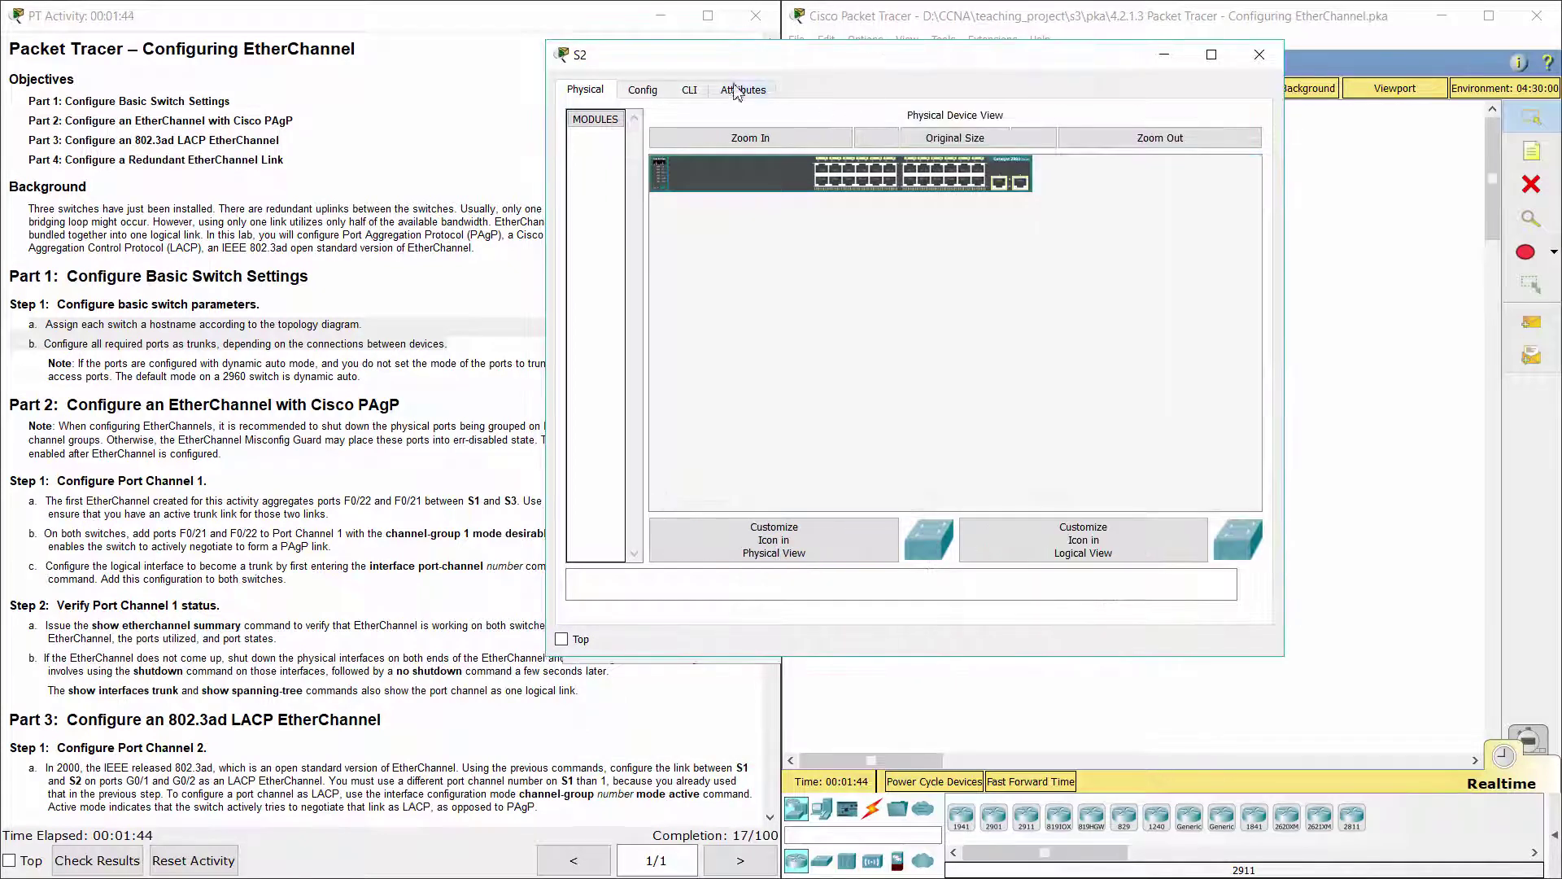
{"action": "left_click", "coordinate": [689, 89]}
Step: Enter global configuration mode on the second switch and set its hostname to S2
{"action": "type", "text": "ena"}
{"action": "key", "text": "Return"}
{"action": "type", "text": "conf t"}
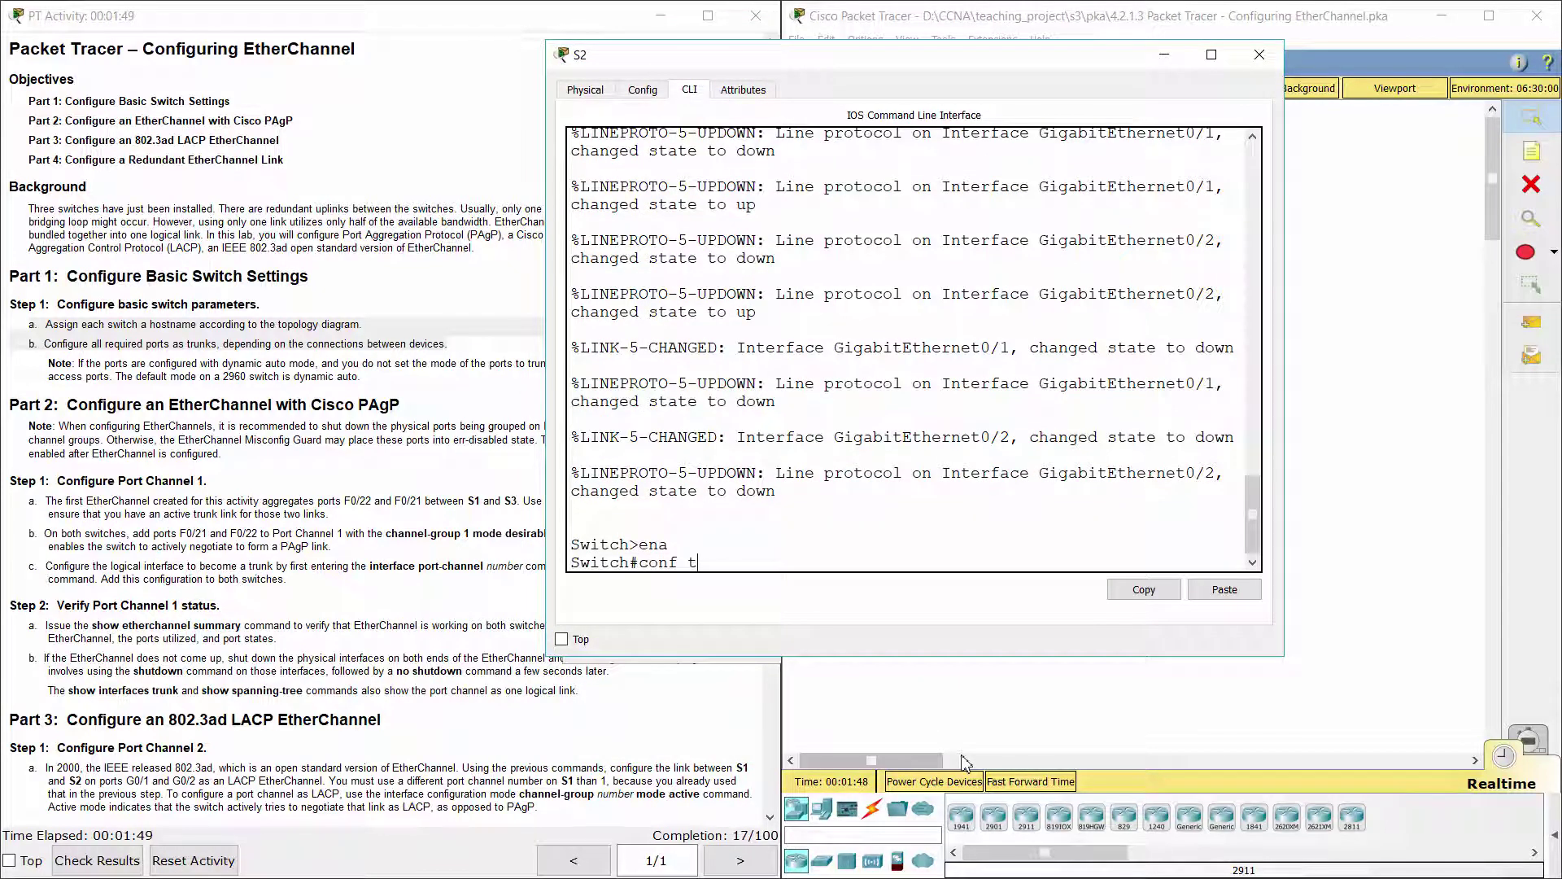
{"action": "key", "text": "Return"}
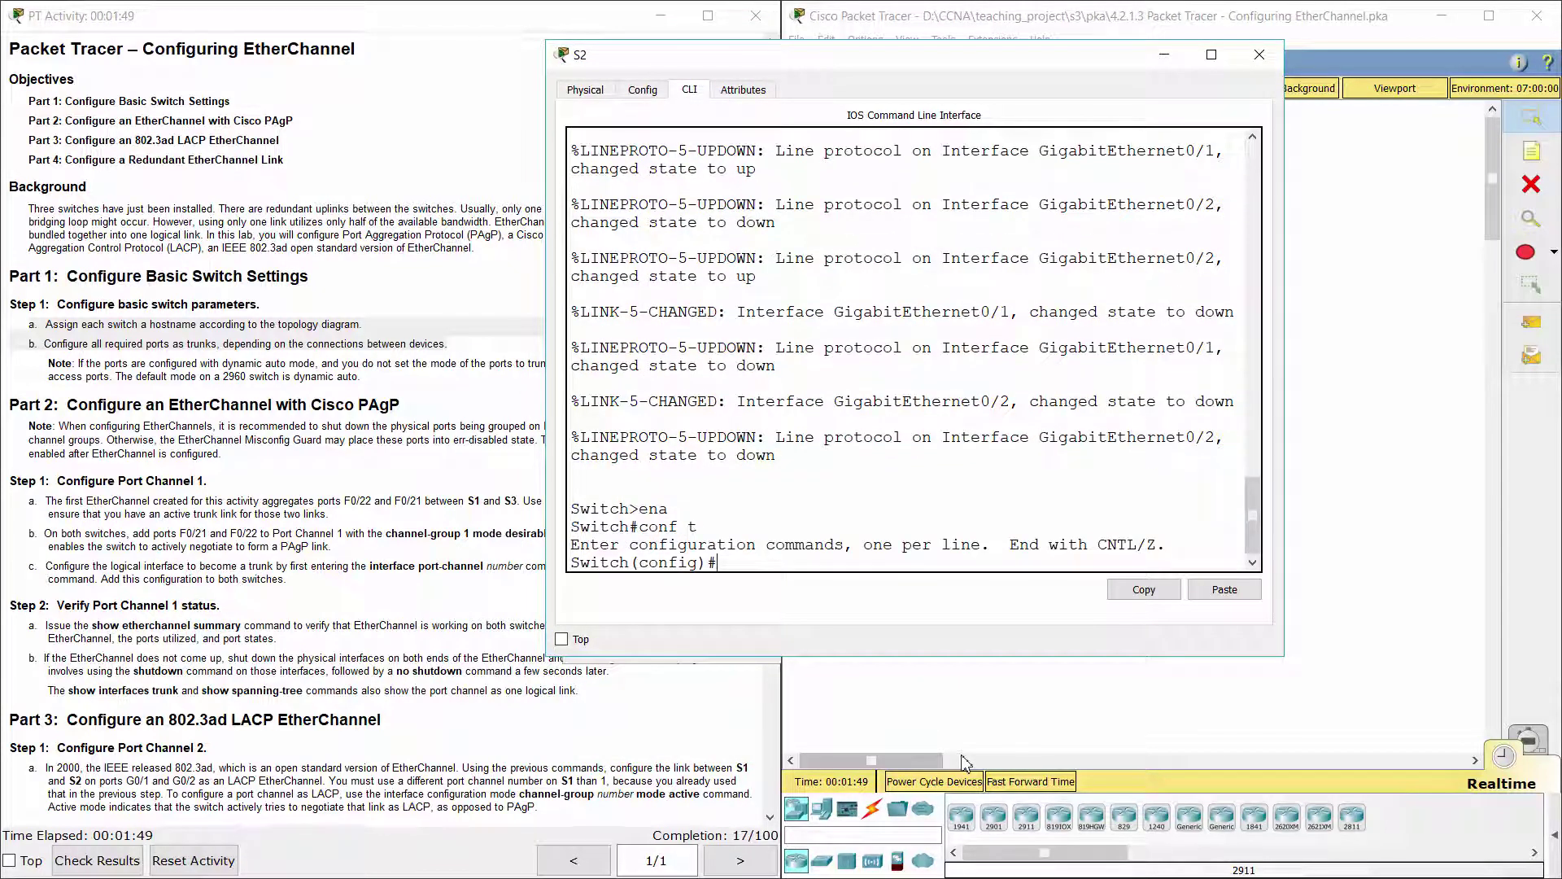
{"action": "type", "text": "hostname S2"}
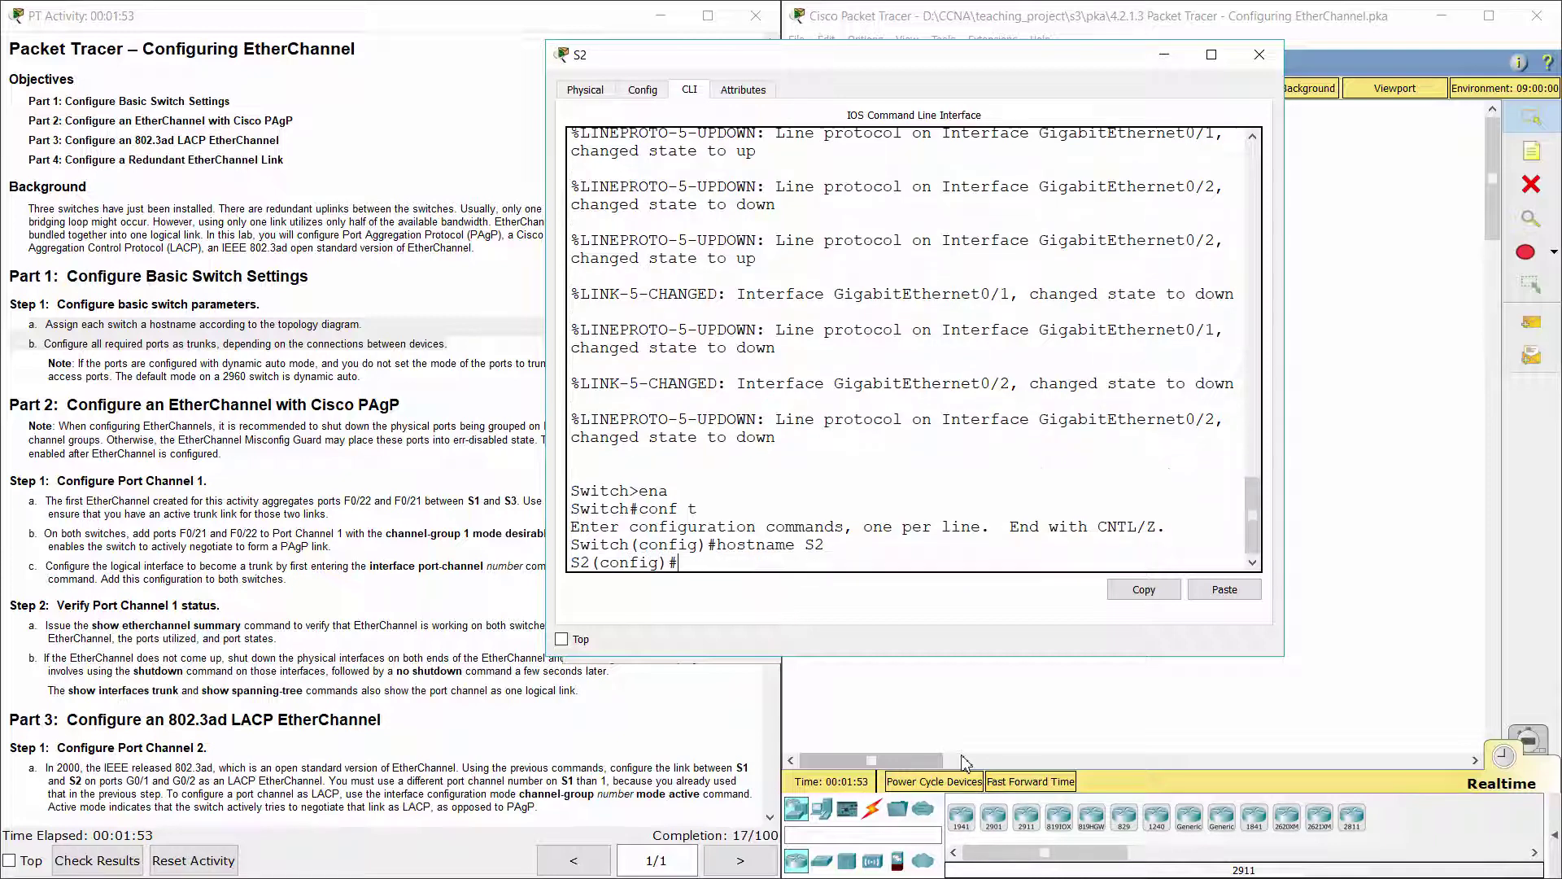
{"action": "key", "text": "Return"}
Step: Configure interfaces F0/23-24 on S2 as trunk ports and shut them down
{"action": "type", "text": "int range f0/23"}
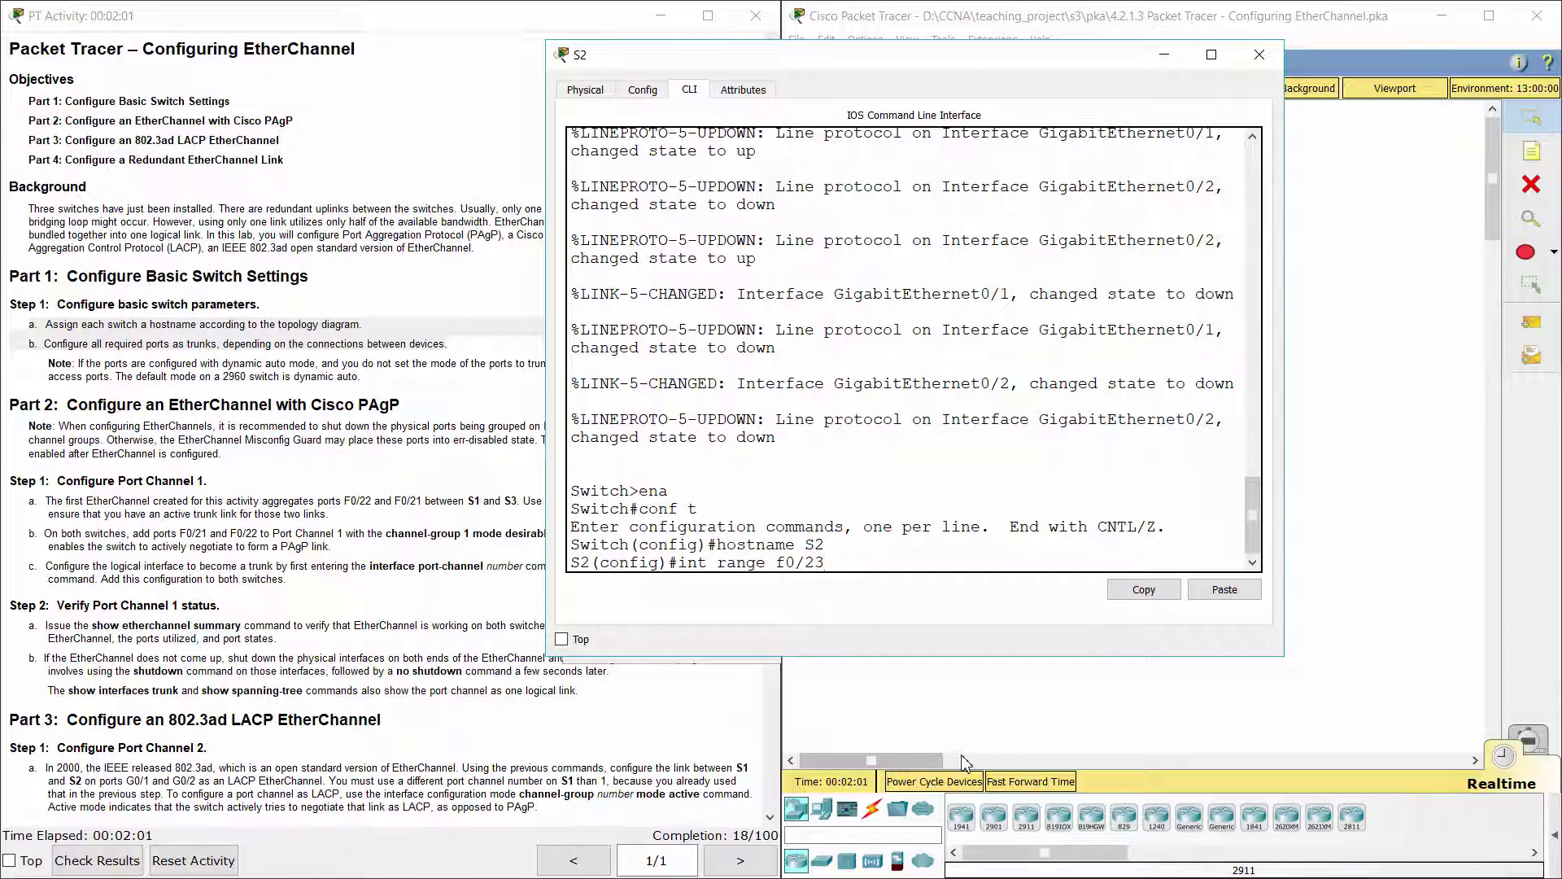
{"action": "type", "text": "-24"}
{"action": "key", "text": "Return"}
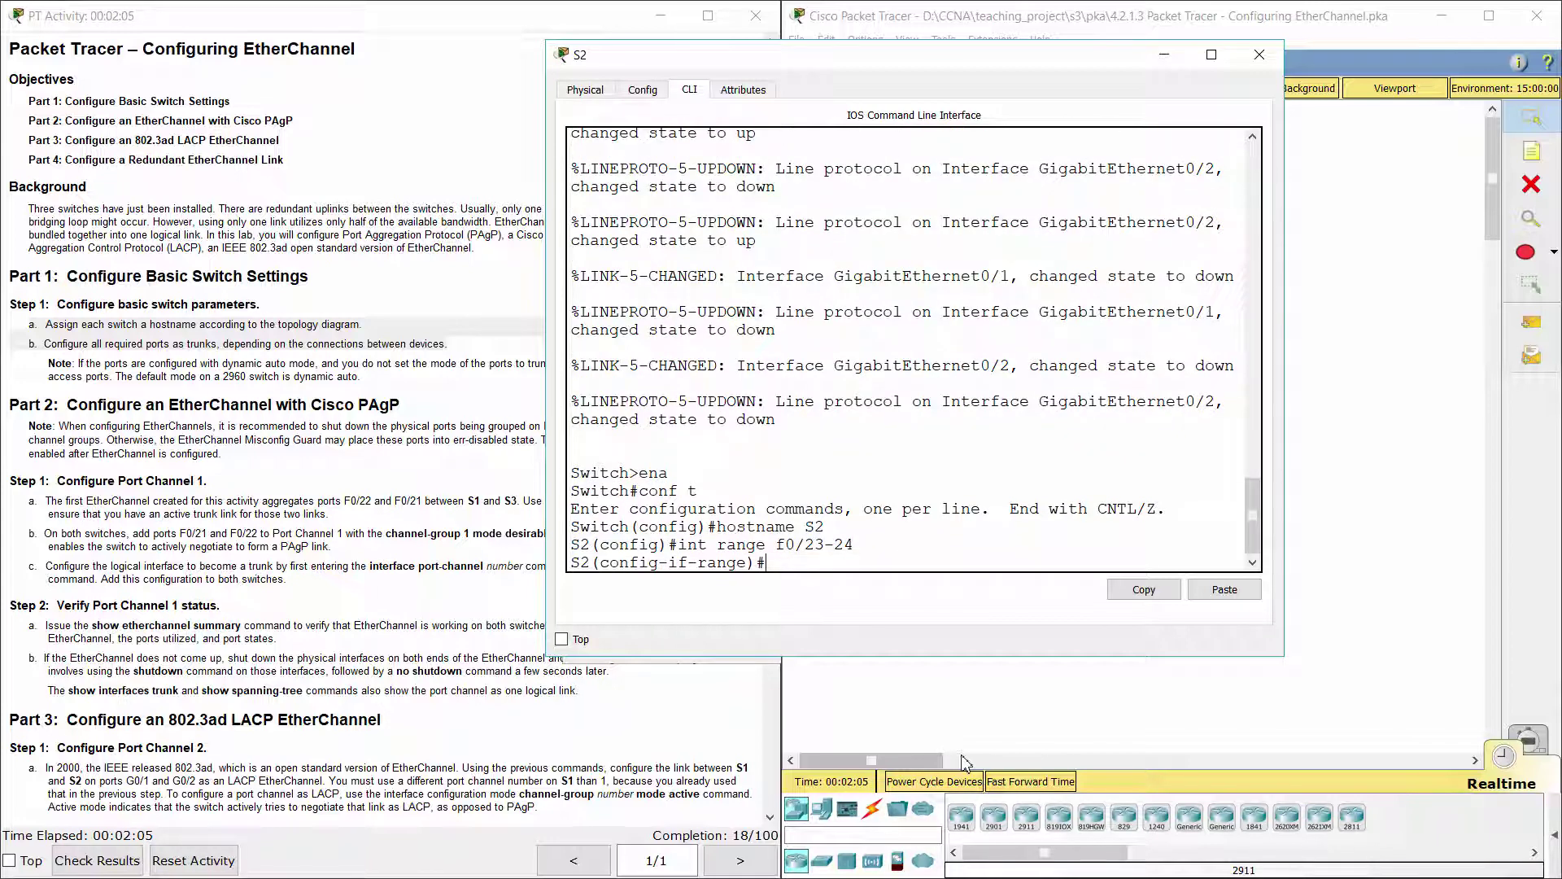
{"action": "type", "text": "switchport mode trunk"}
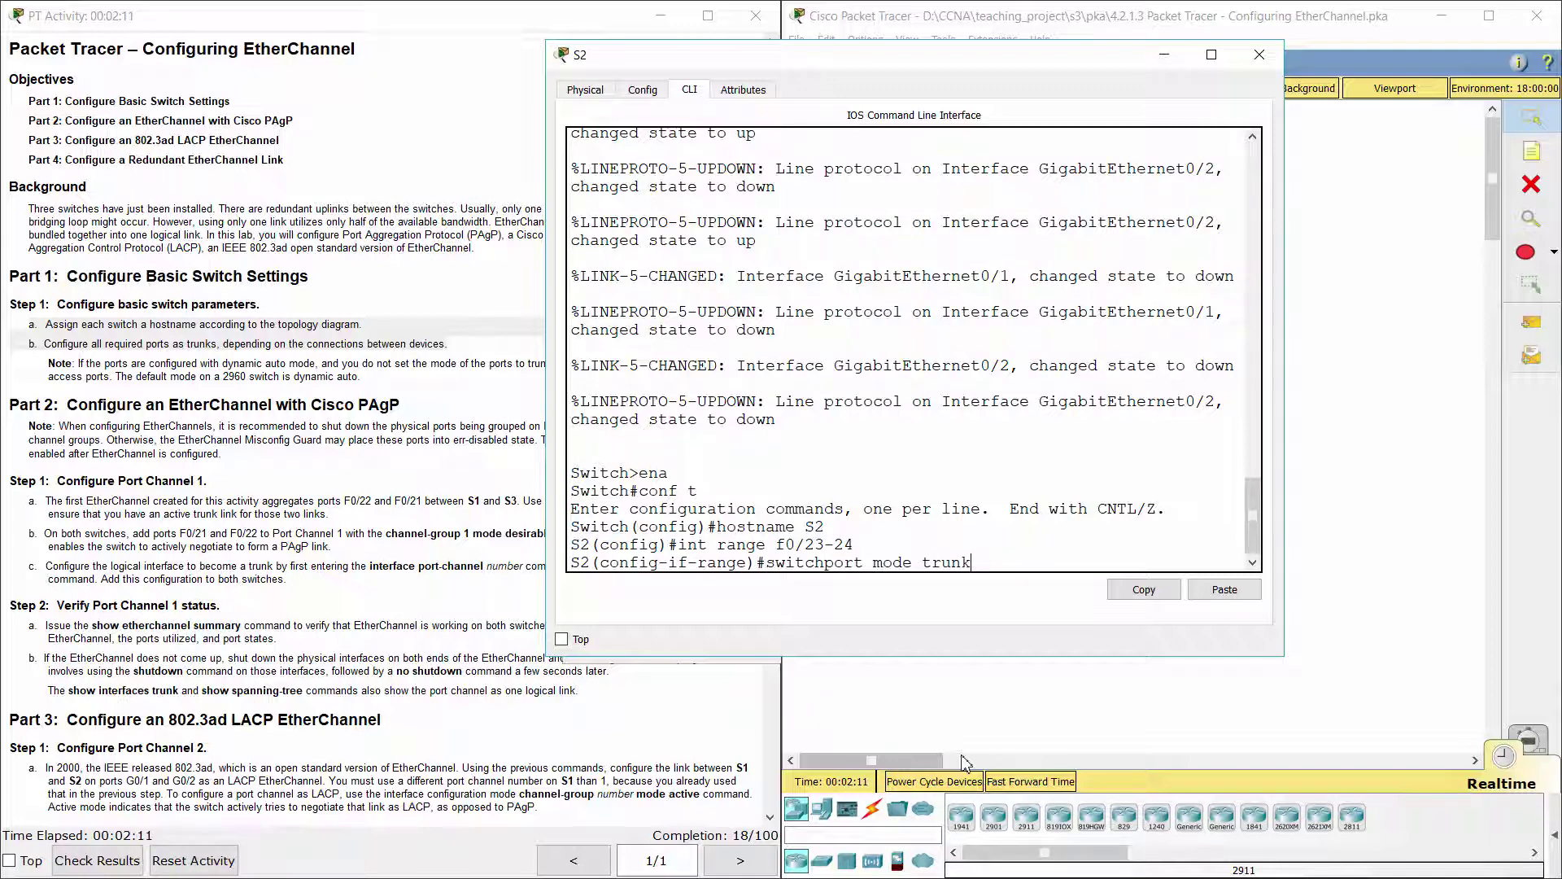
{"action": "key", "text": "Return"}
{"action": "key", "text": "Return"}
{"action": "type", "text": "shutdown"}
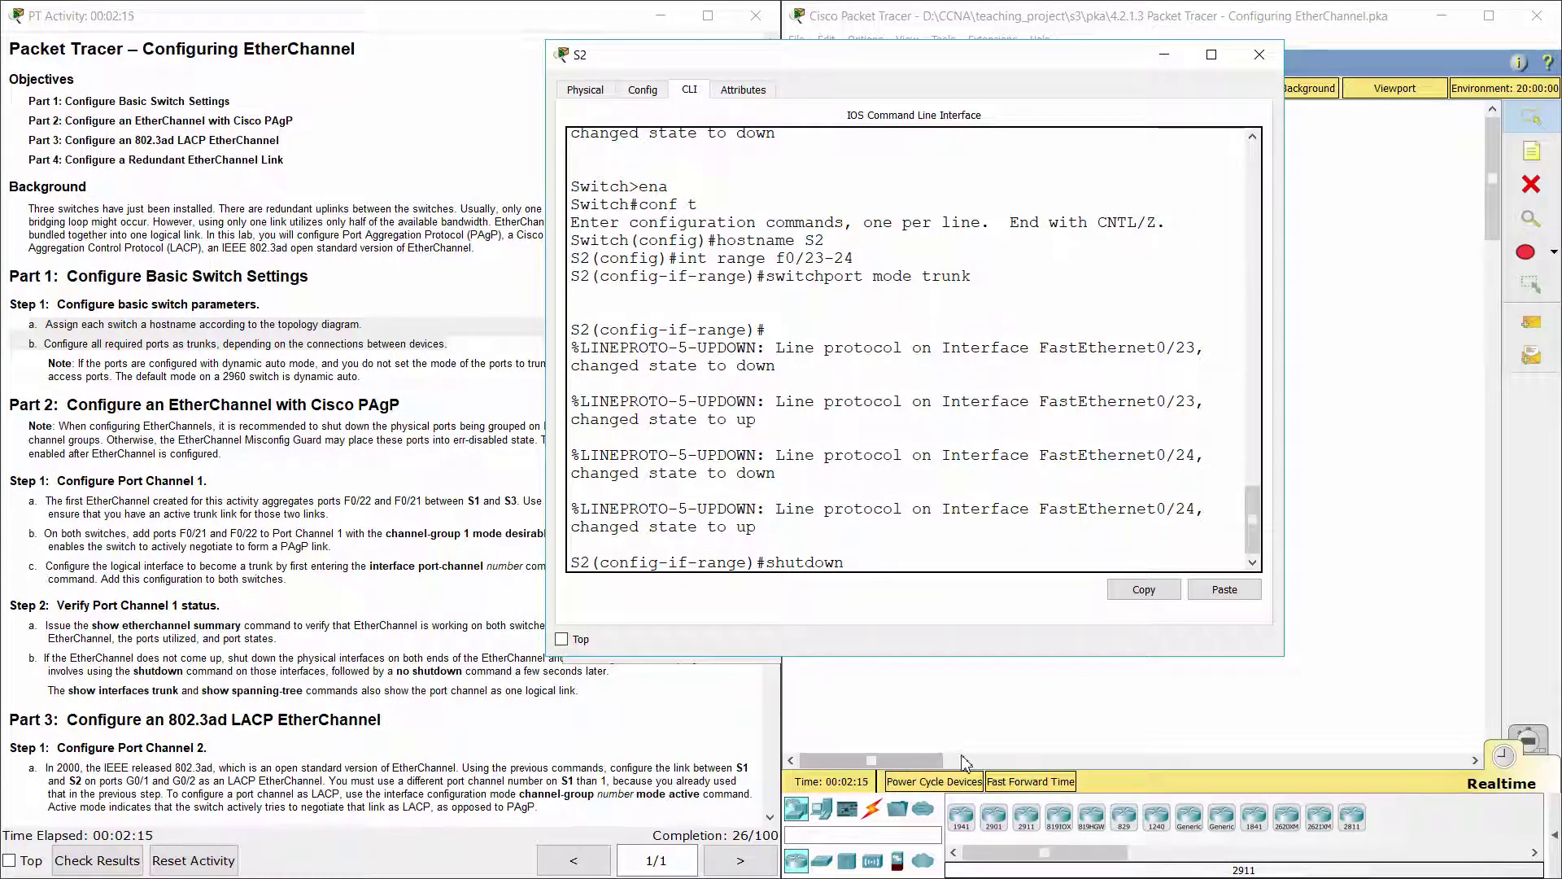
{"action": "key", "text": "Return"}
Step: Configure interfaces G0/1-2 on S2 as trunk ports and shut them down
{"action": "type", "text": "int rang"}
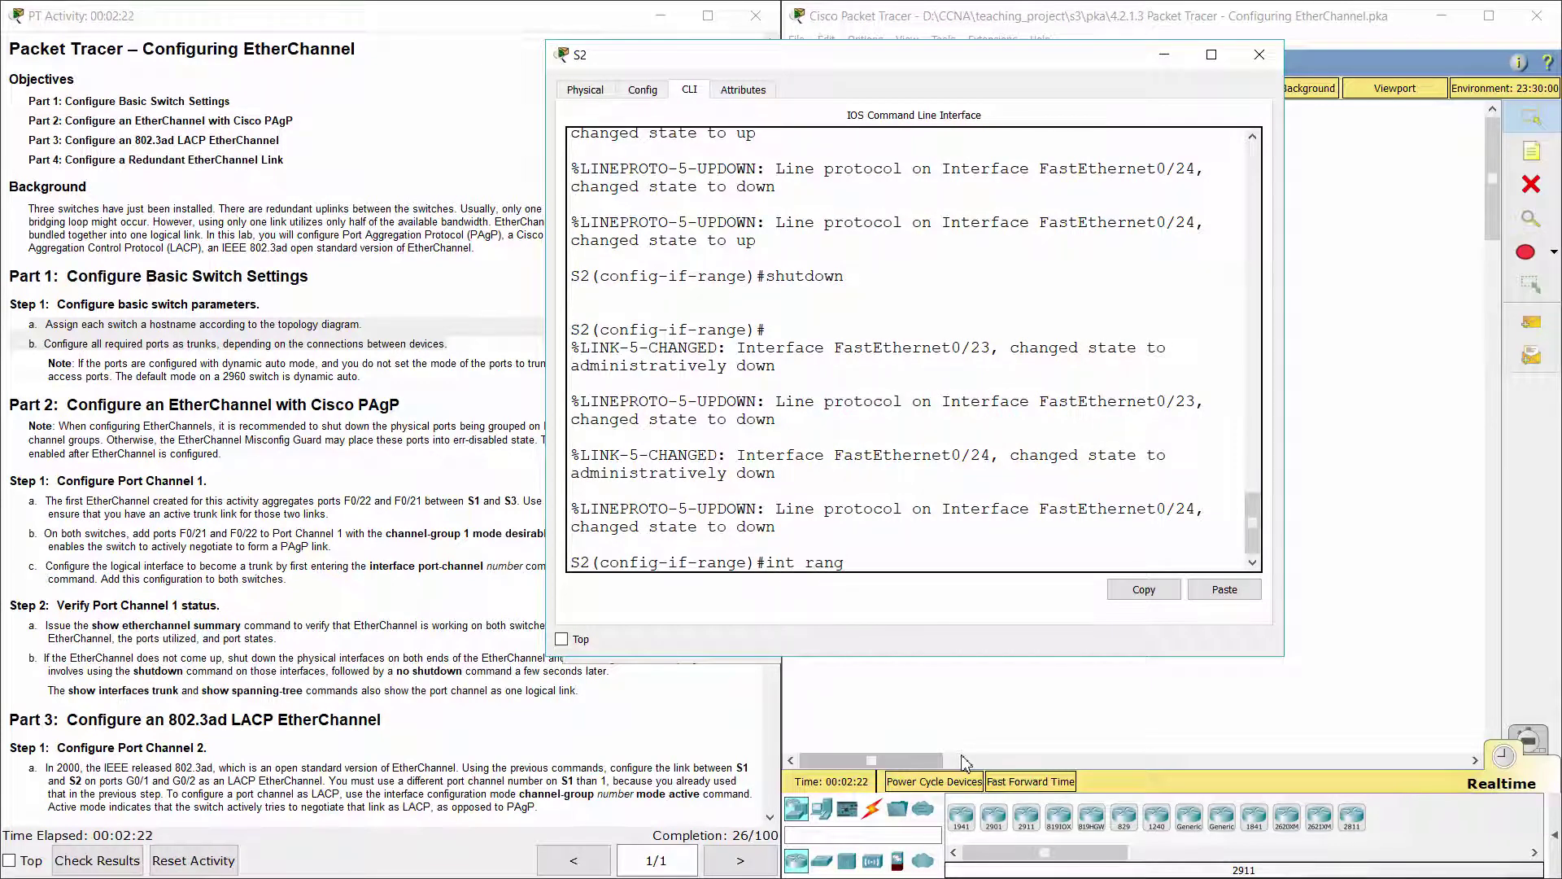
{"action": "type", "text": "e g0/1-2"}
{"action": "key", "text": "Return"}
{"action": "type", "text": "s"}
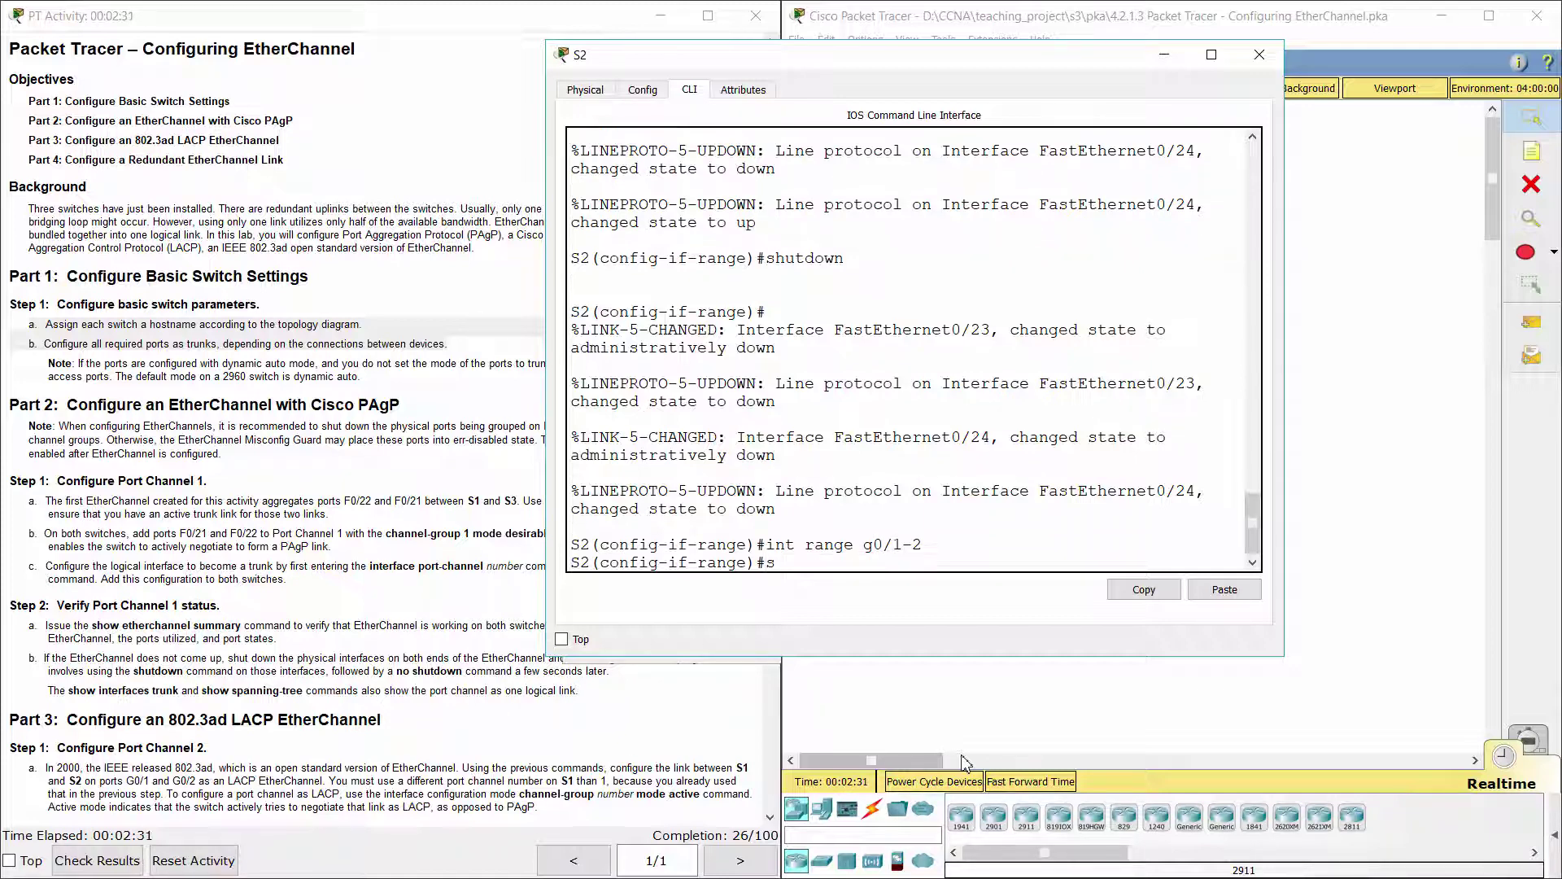
{"action": "type", "text": "witchport mo"}
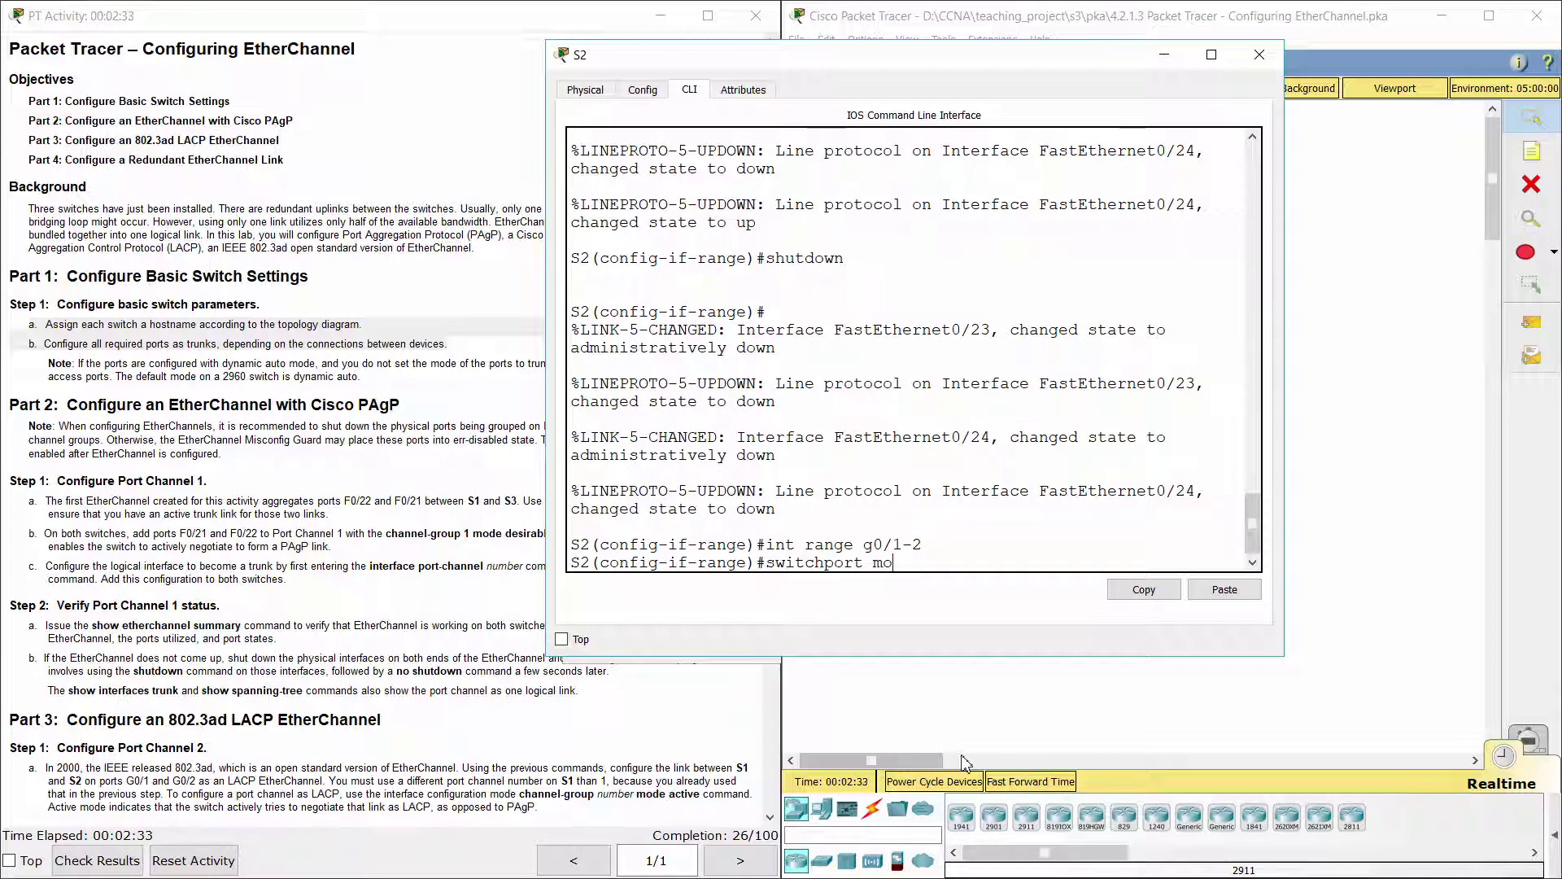
{"action": "type", "text": "de trunk"}
{"action": "key", "text": "Return"}
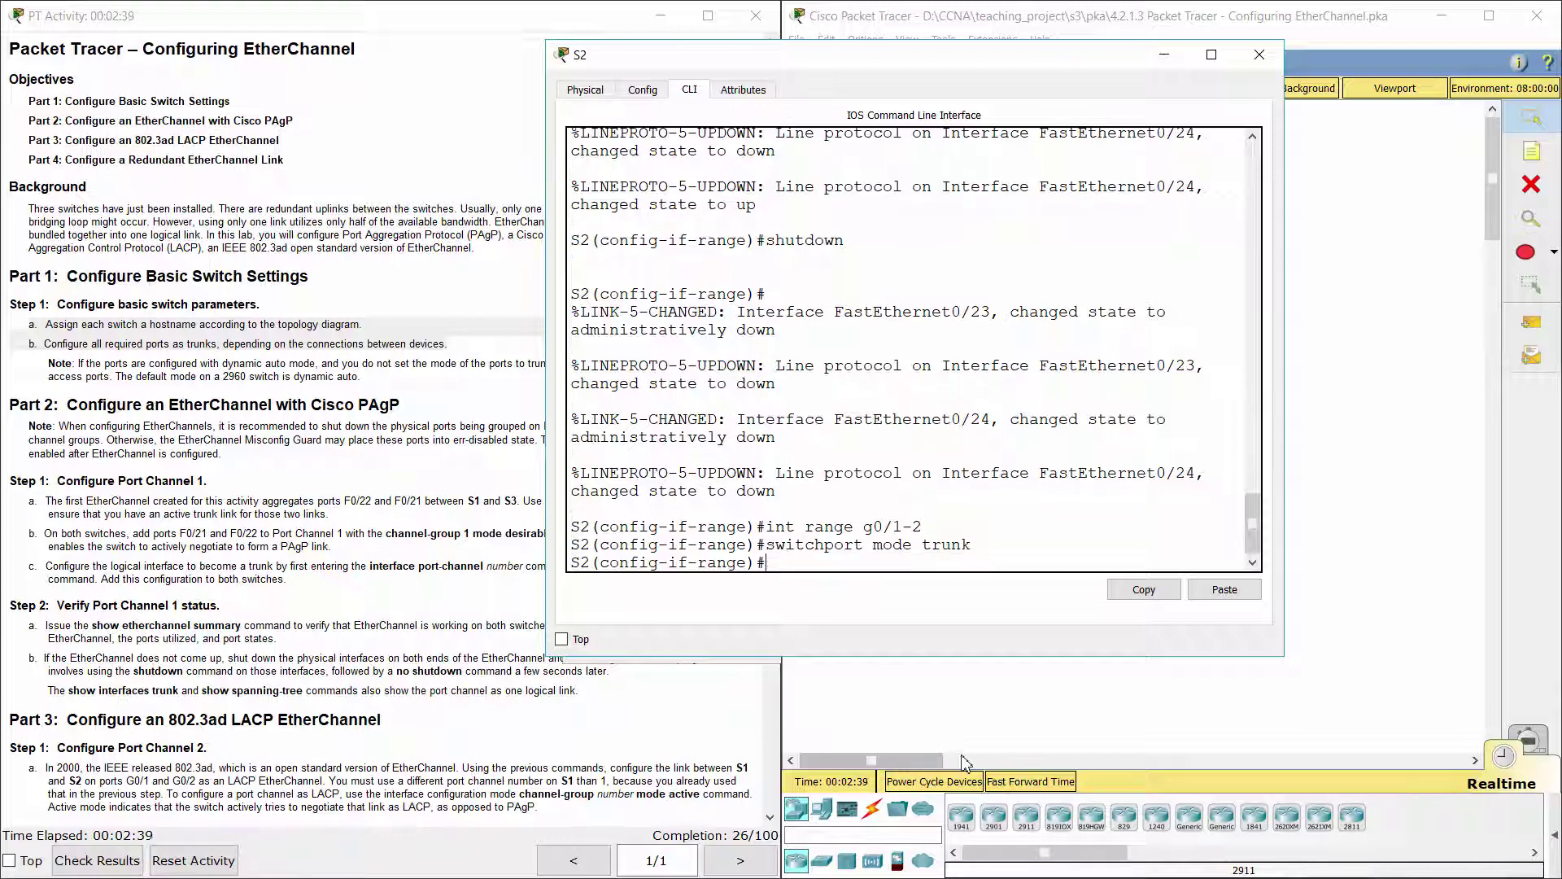
{"action": "type", "text": "shutdown"}
{"action": "key", "text": "Return"}
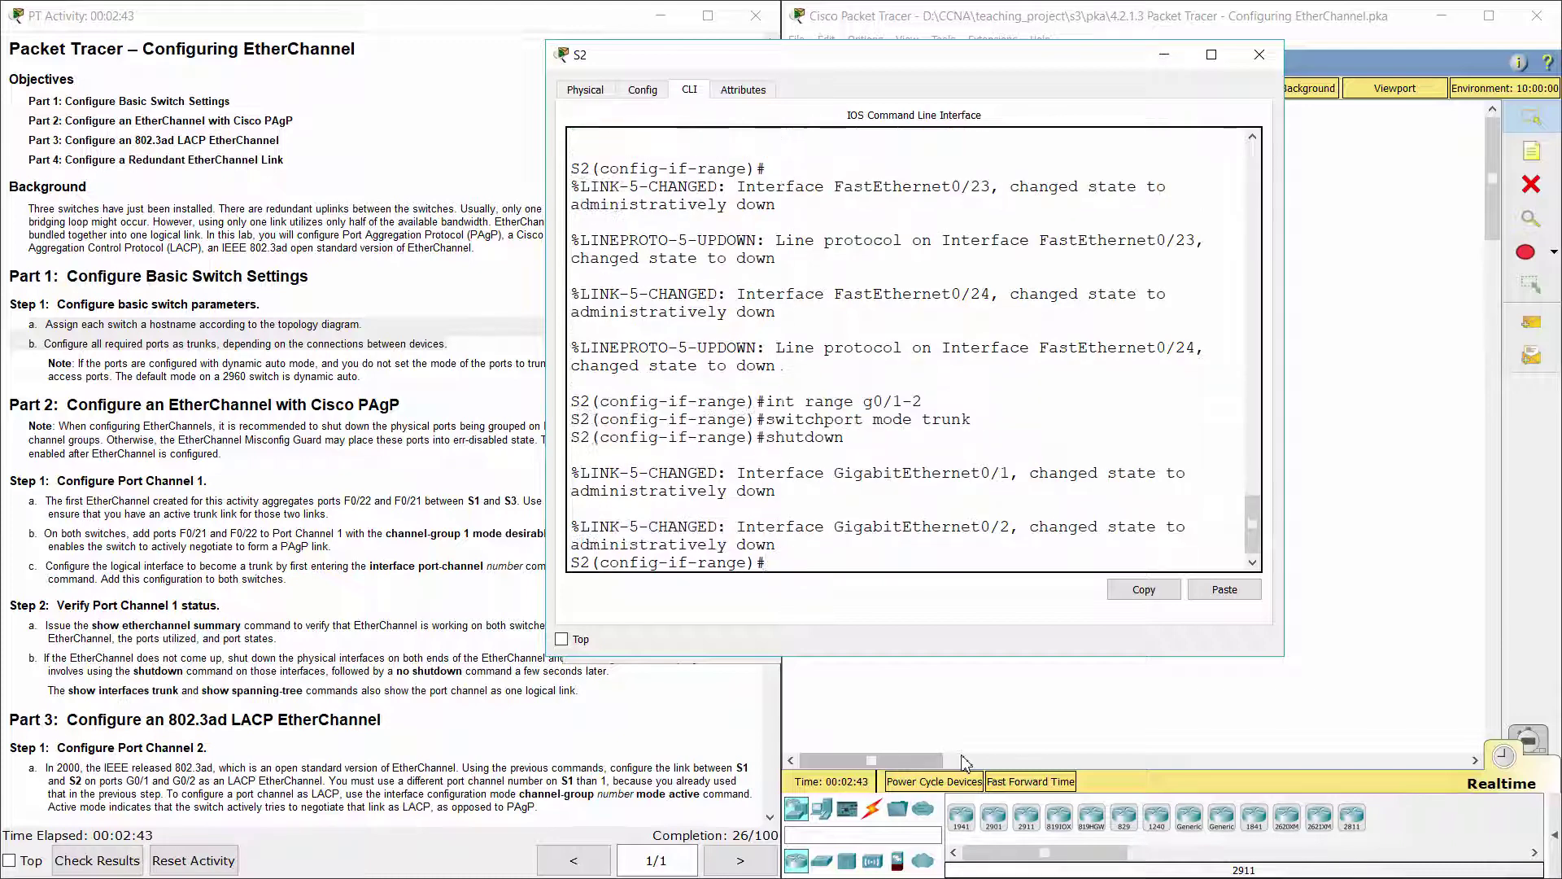
Step: In the command line of the third switch, enter global configuration mode and set its hostname to S3
{"action": "left_click", "coordinate": [1407, 376]}
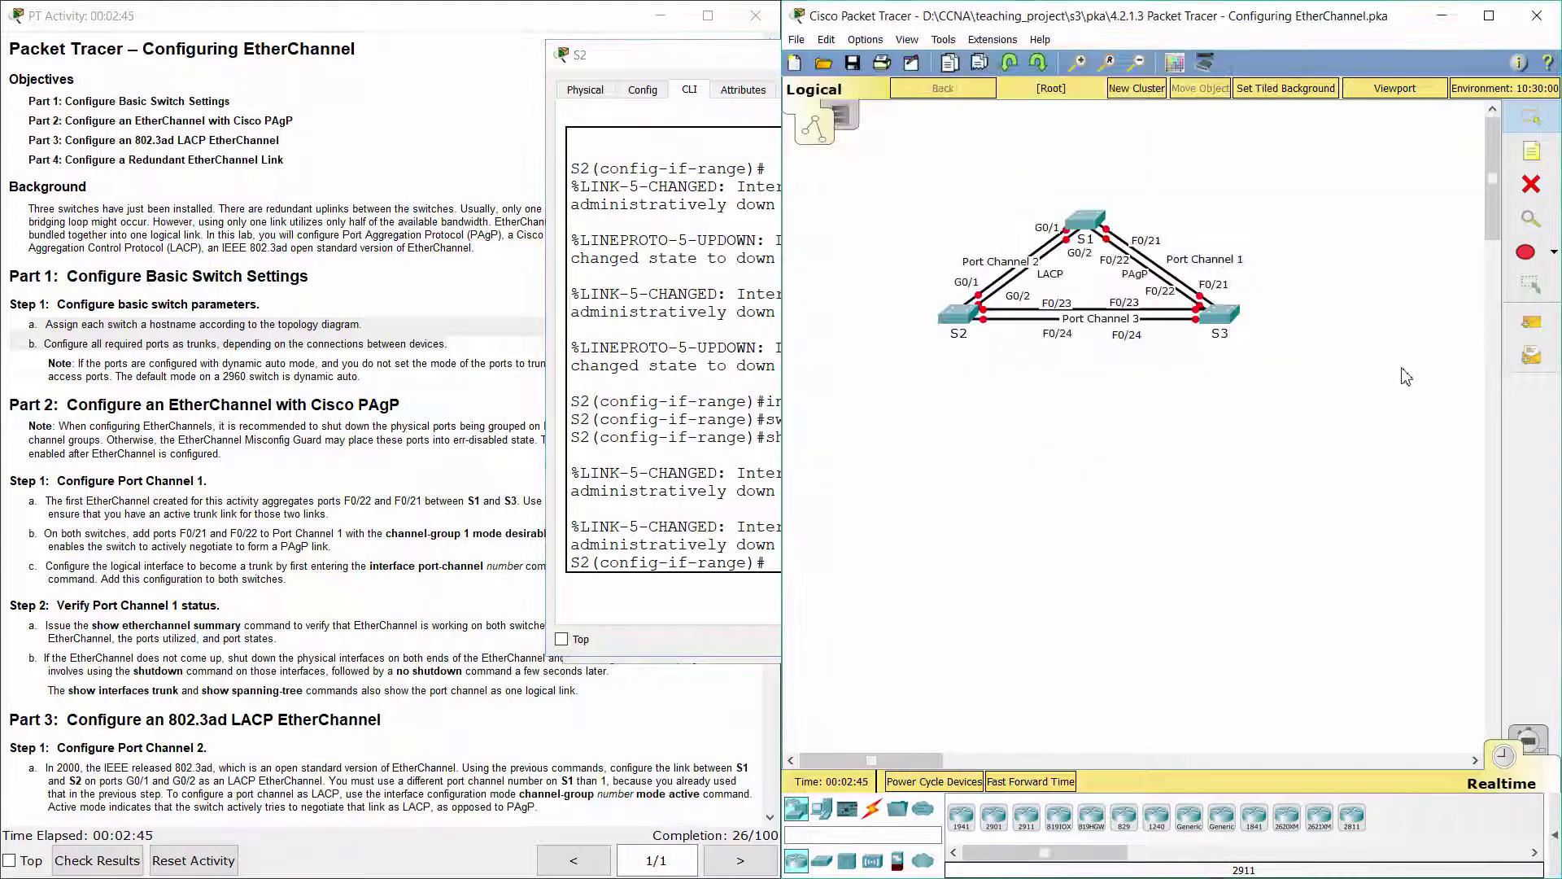
{"action": "left_click", "coordinate": [1213, 319]}
{"action": "left_click", "coordinate": [672, 93]}
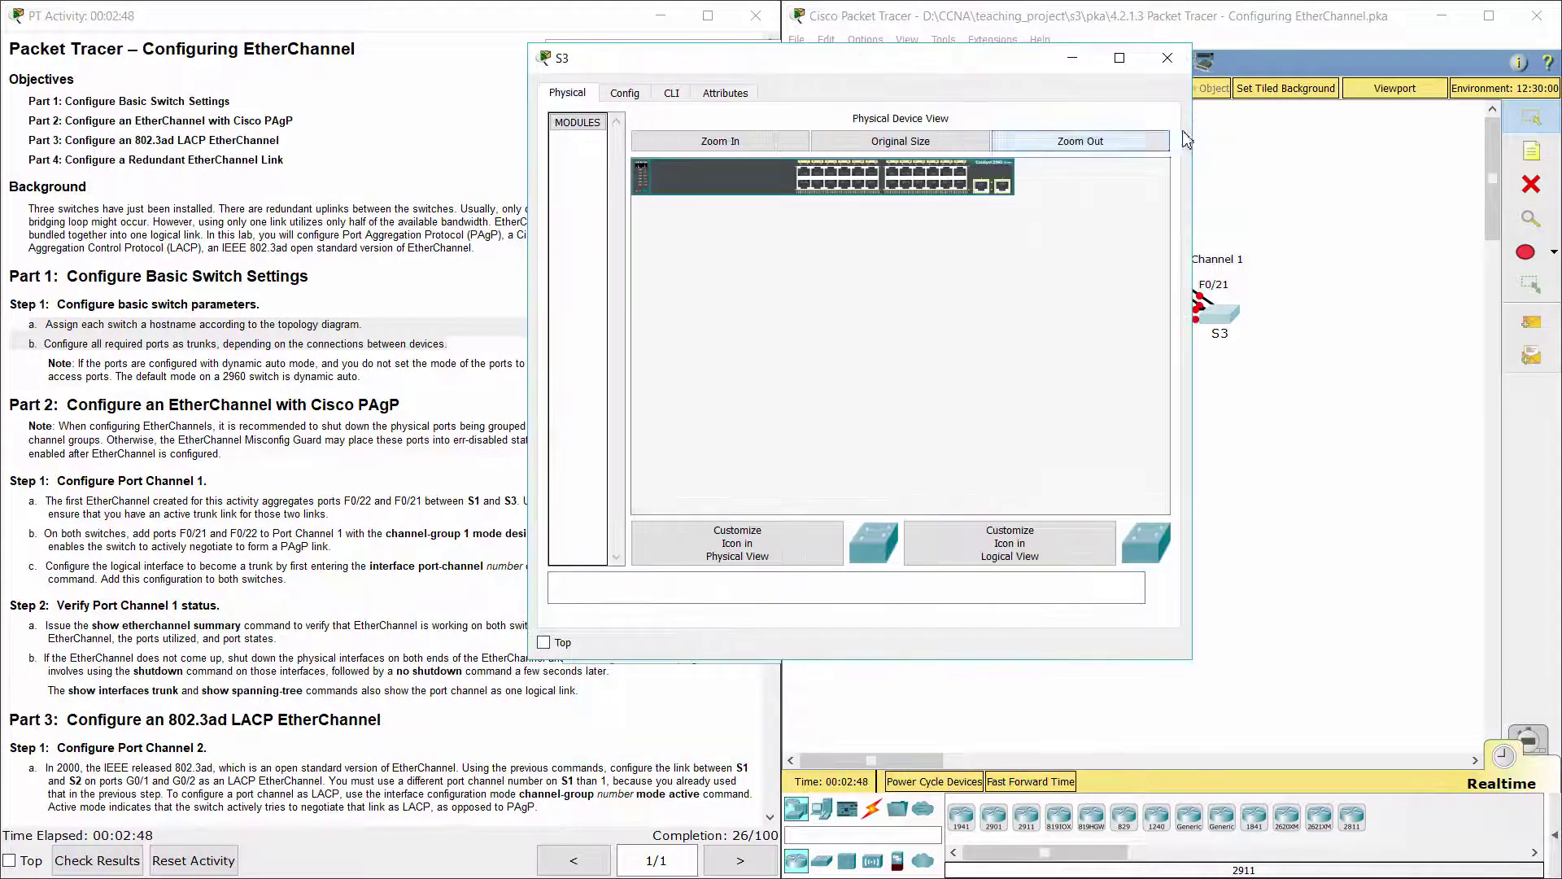
{"action": "type", "text": "ena"}
{"action": "key", "text": "Return"}
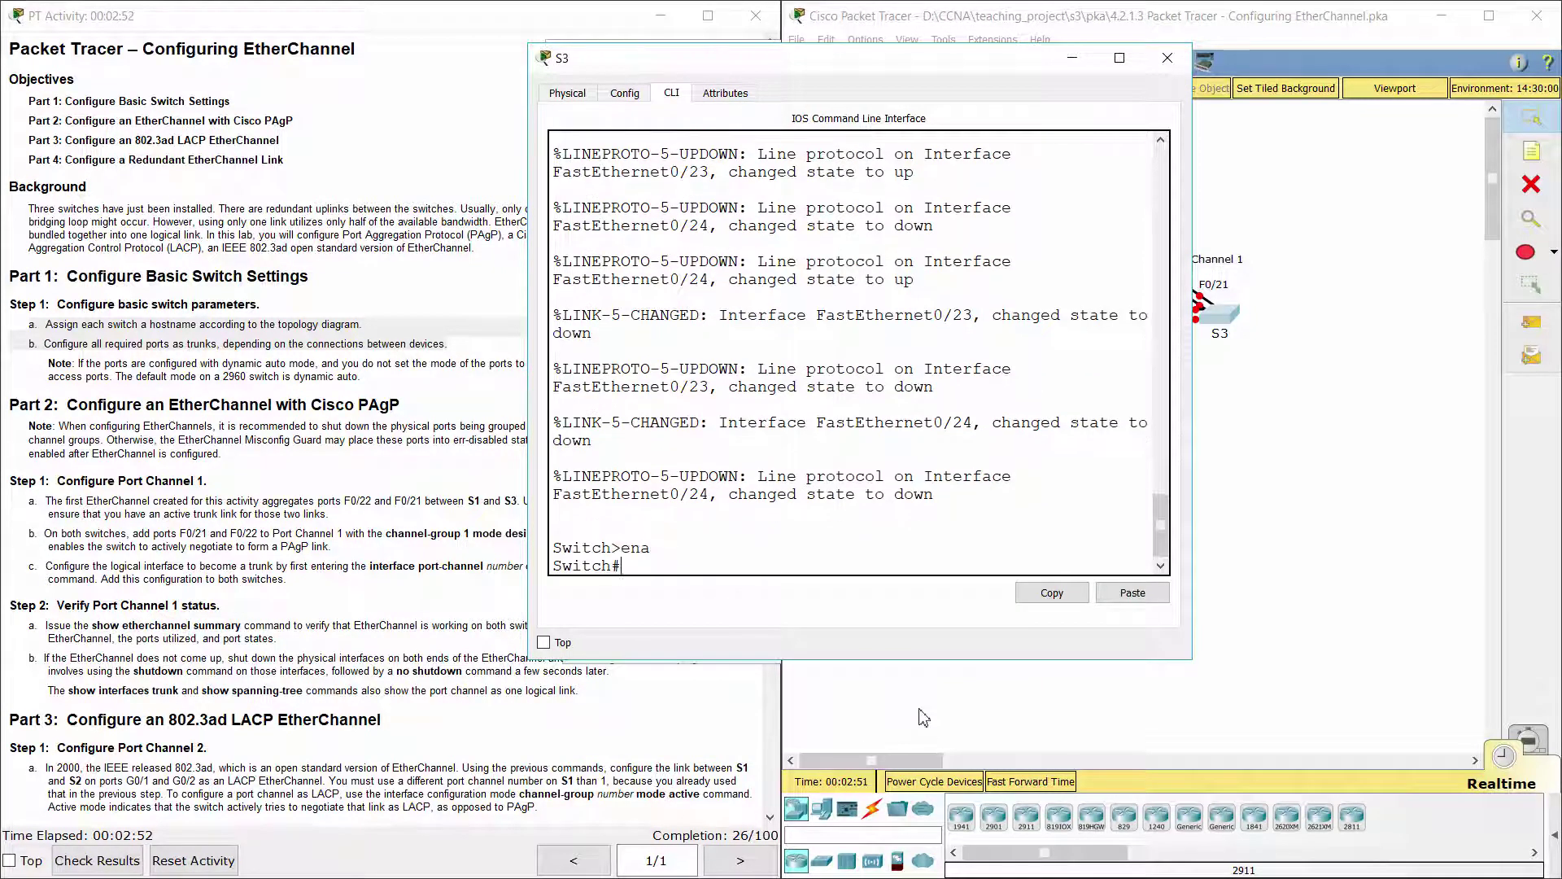
{"action": "type", "text": "conf t"}
{"action": "key", "text": "Return"}
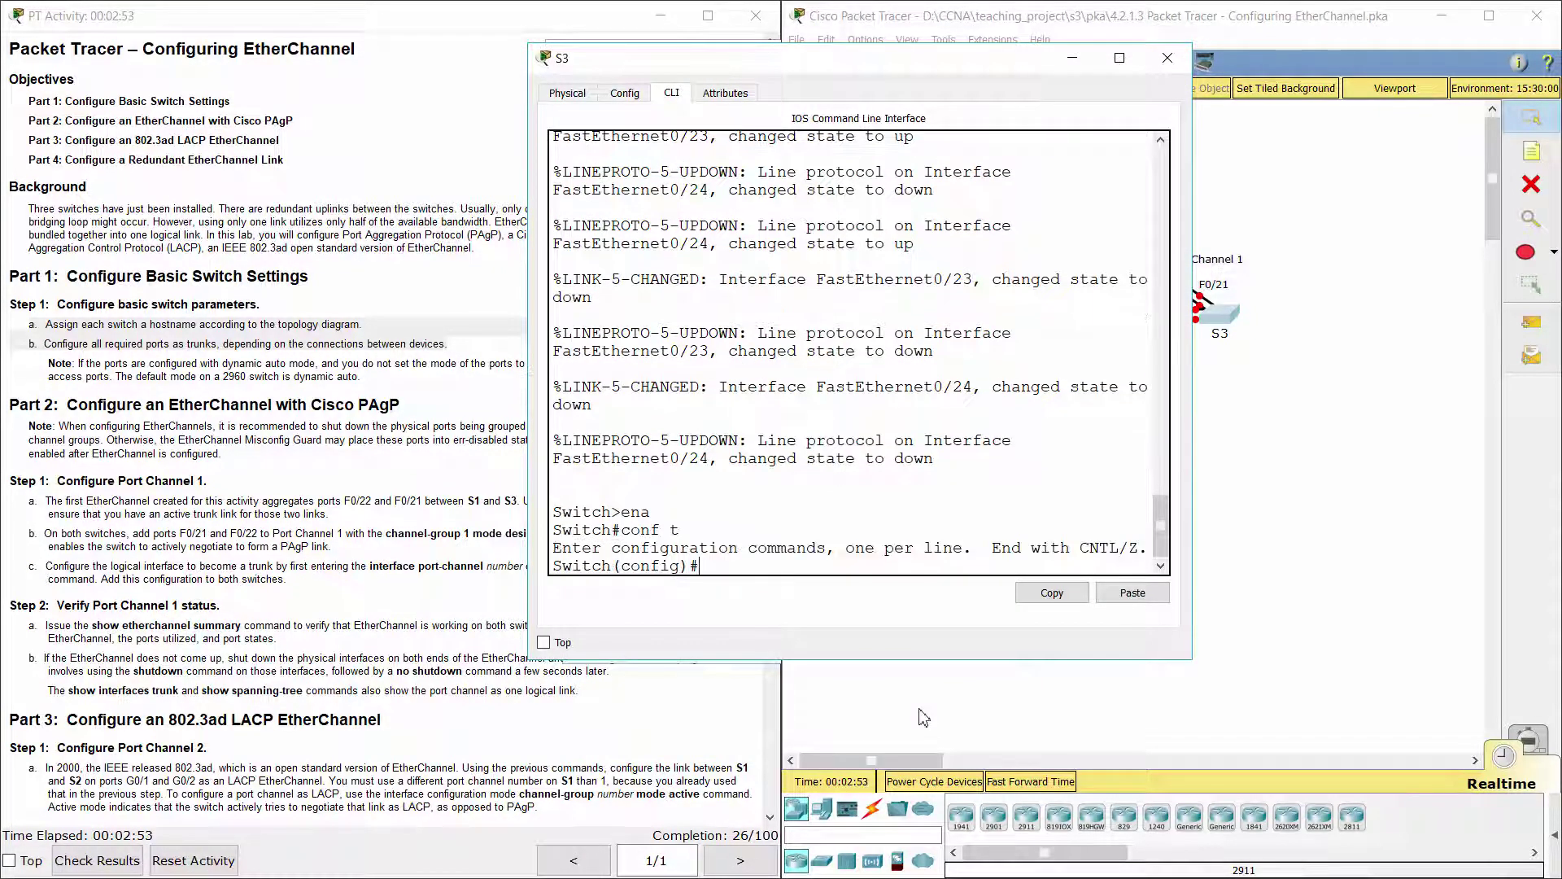
{"action": "type", "text": "hostname S3"}
{"action": "key", "text": "Return"}
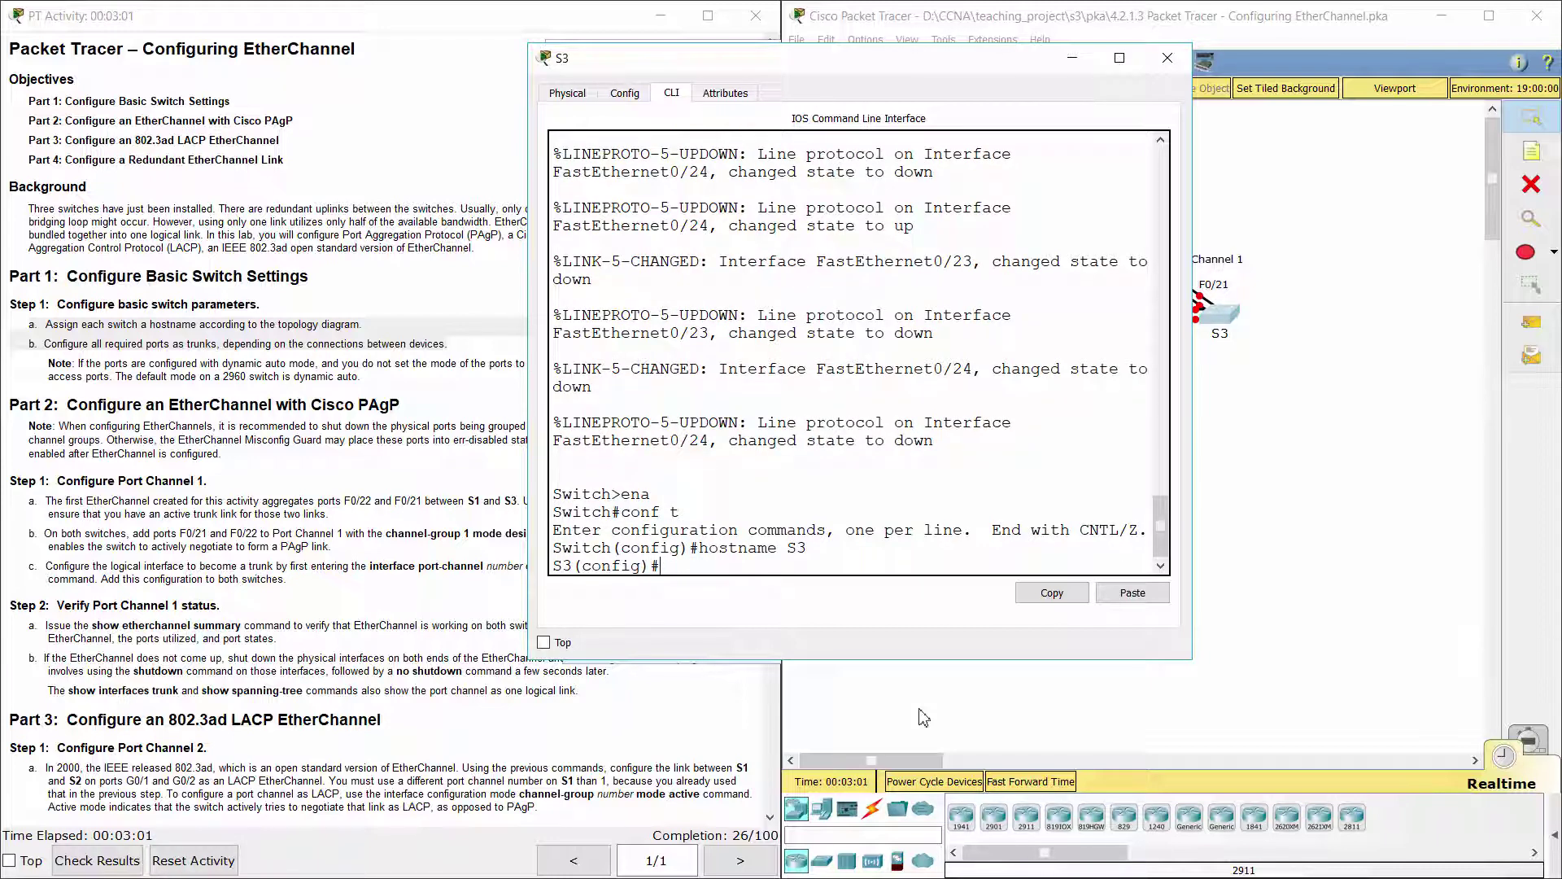
Step: Configure interfaces F0/21-24 on S3 as trunk ports and shut them down
{"action": "type", "text": "int range f0/21-24"}
{"action": "key", "text": "Return"}
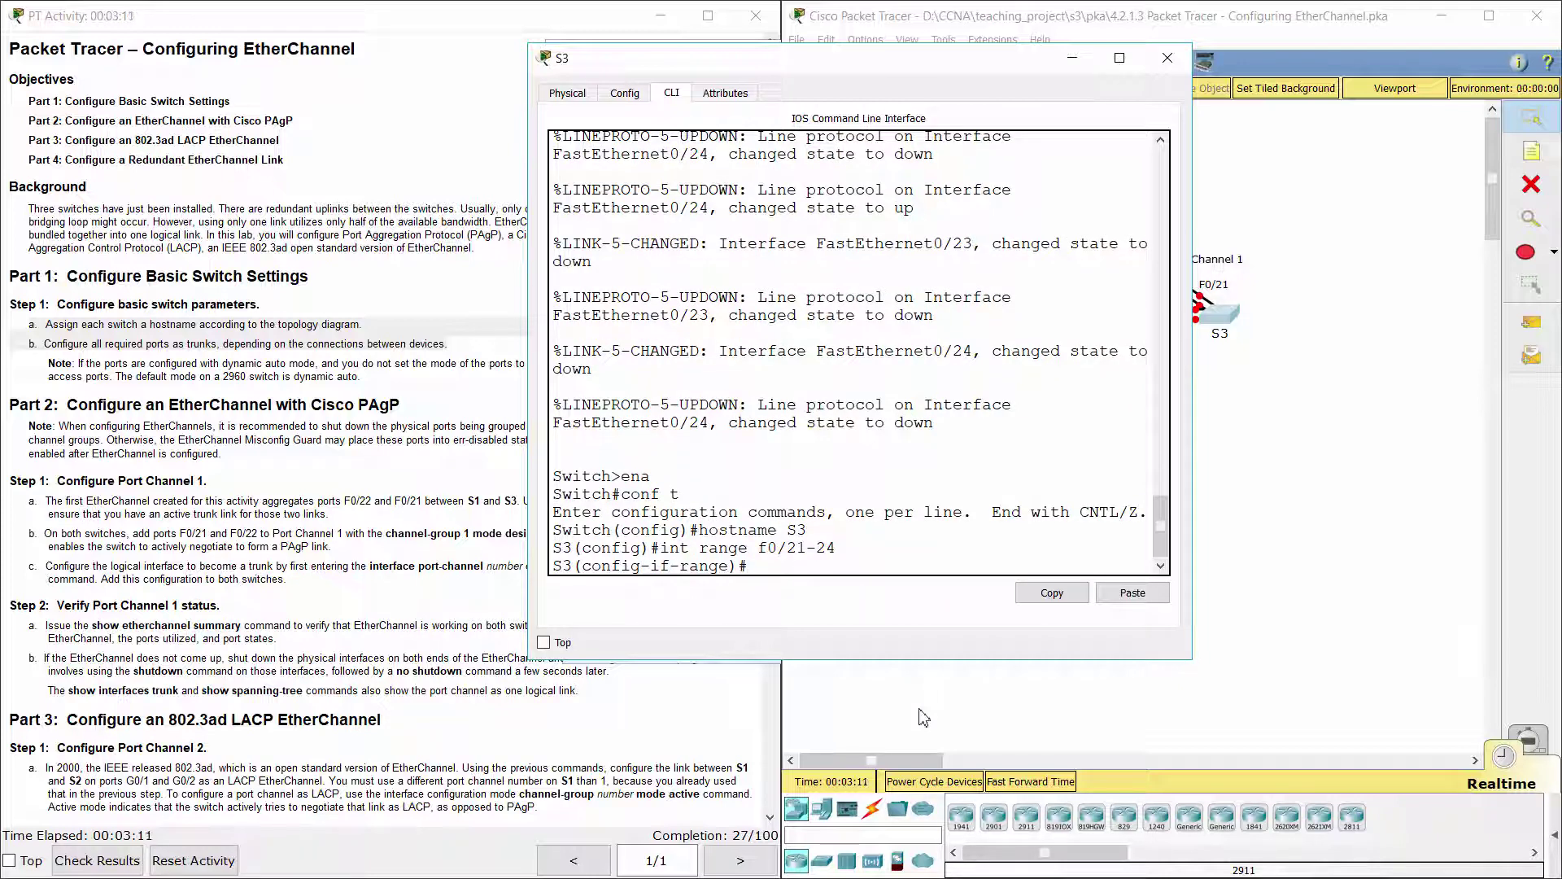
{"action": "type", "text": "switchport mode trunk"}
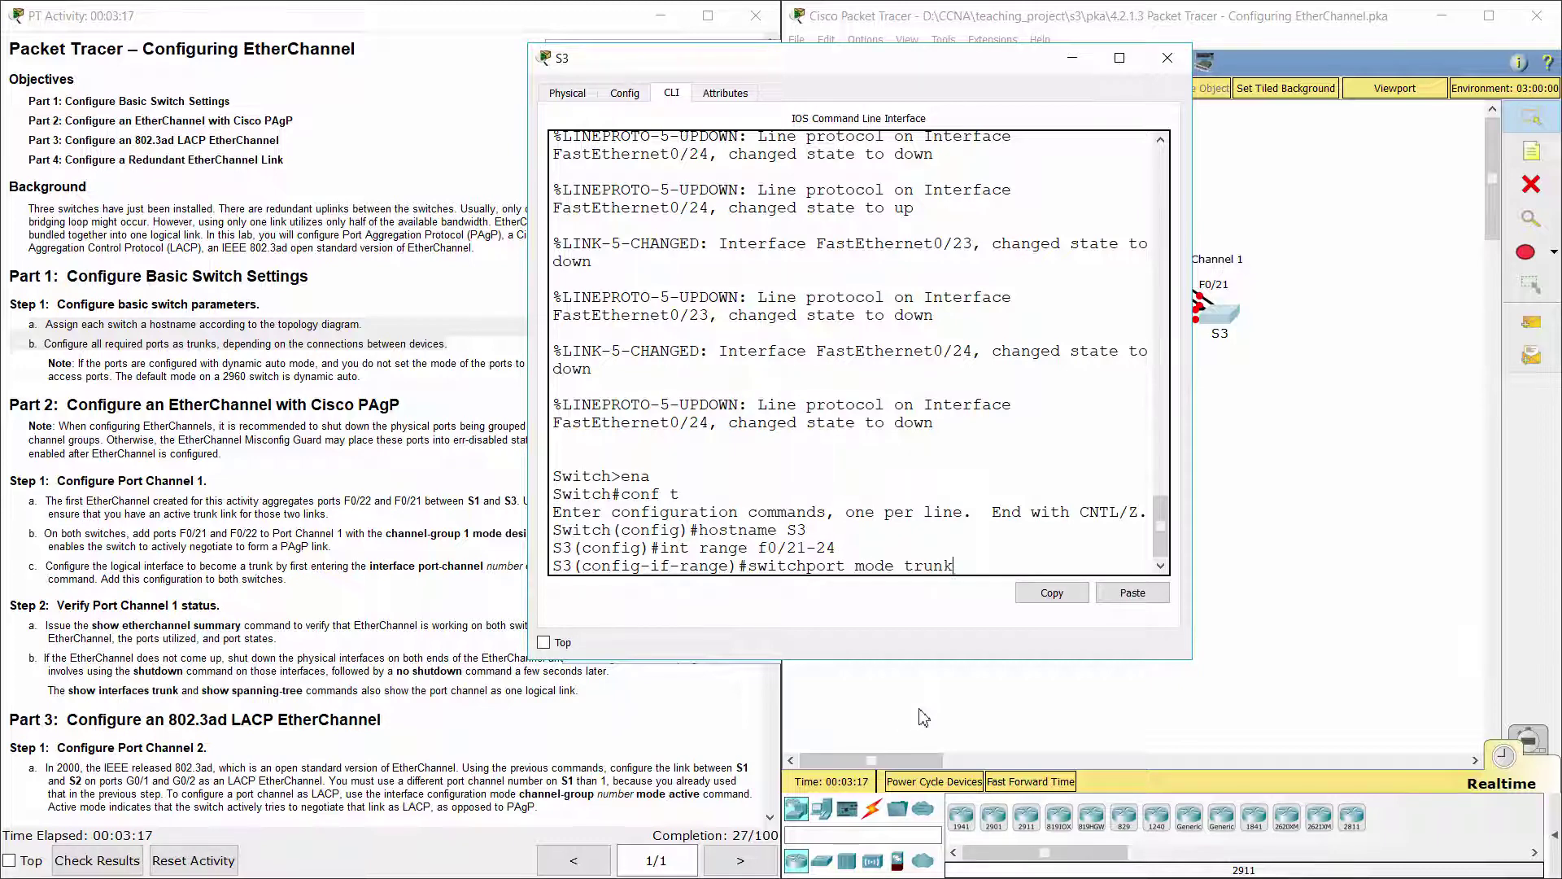
{"action": "key", "text": "Return"}
{"action": "type", "text": "shutdow"}
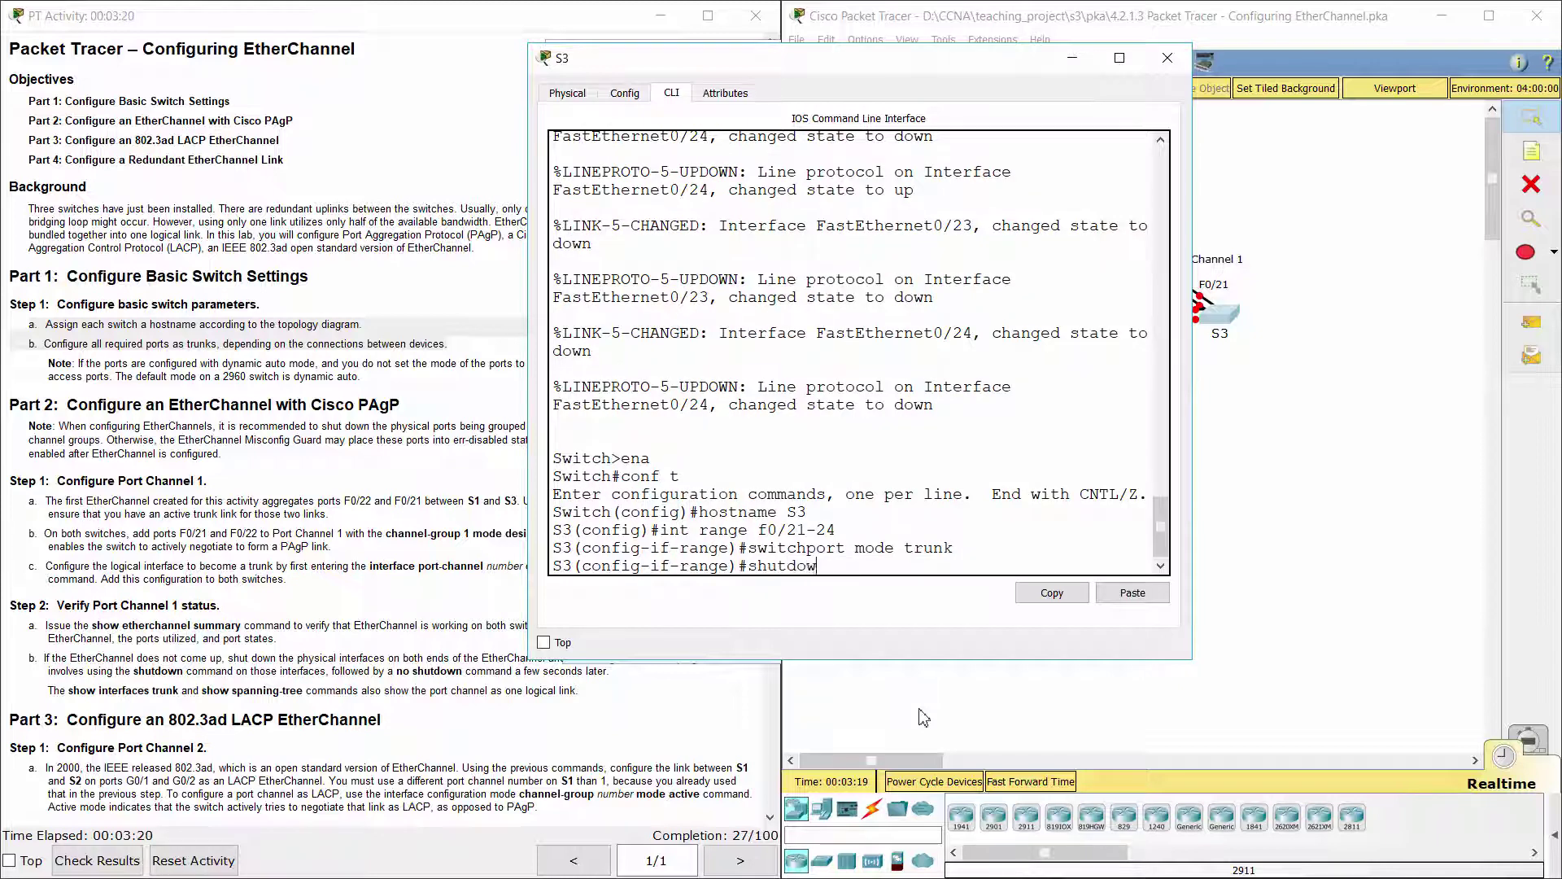
{"action": "type", "text": "n"}
{"action": "key", "text": "Return"}
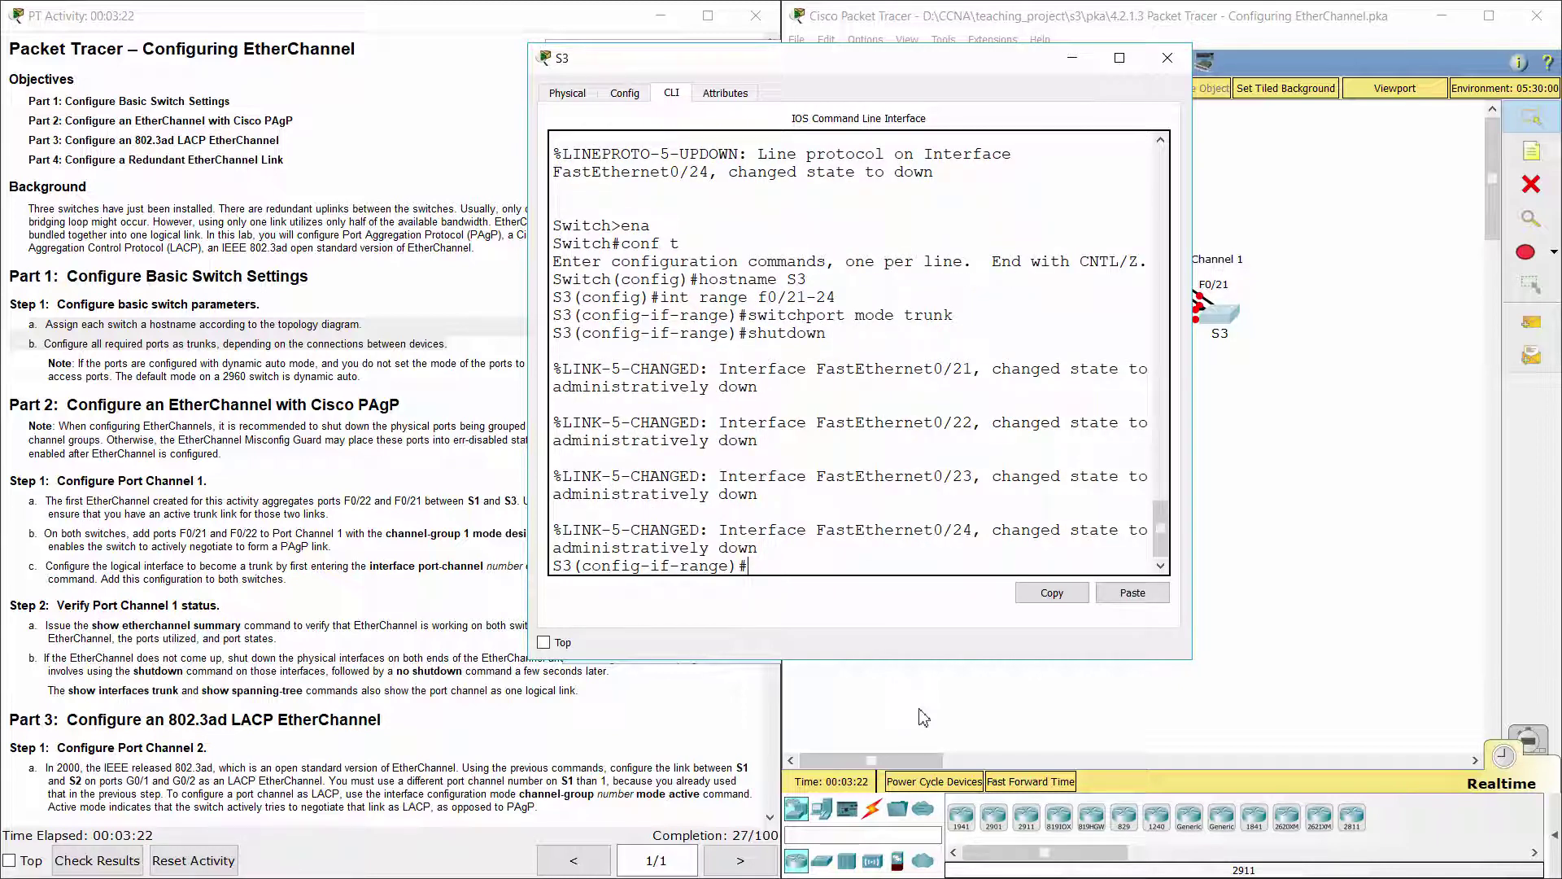
Step: Read the Part 2 note on shutting down ports and Step 1a on configuring Port Channel 1 in the activity instructions
{"action": "left_click", "coordinate": [289, 468]}
{"action": "left_click_drag", "start_coordinate": [8, 404], "coordinate": [415, 413]}
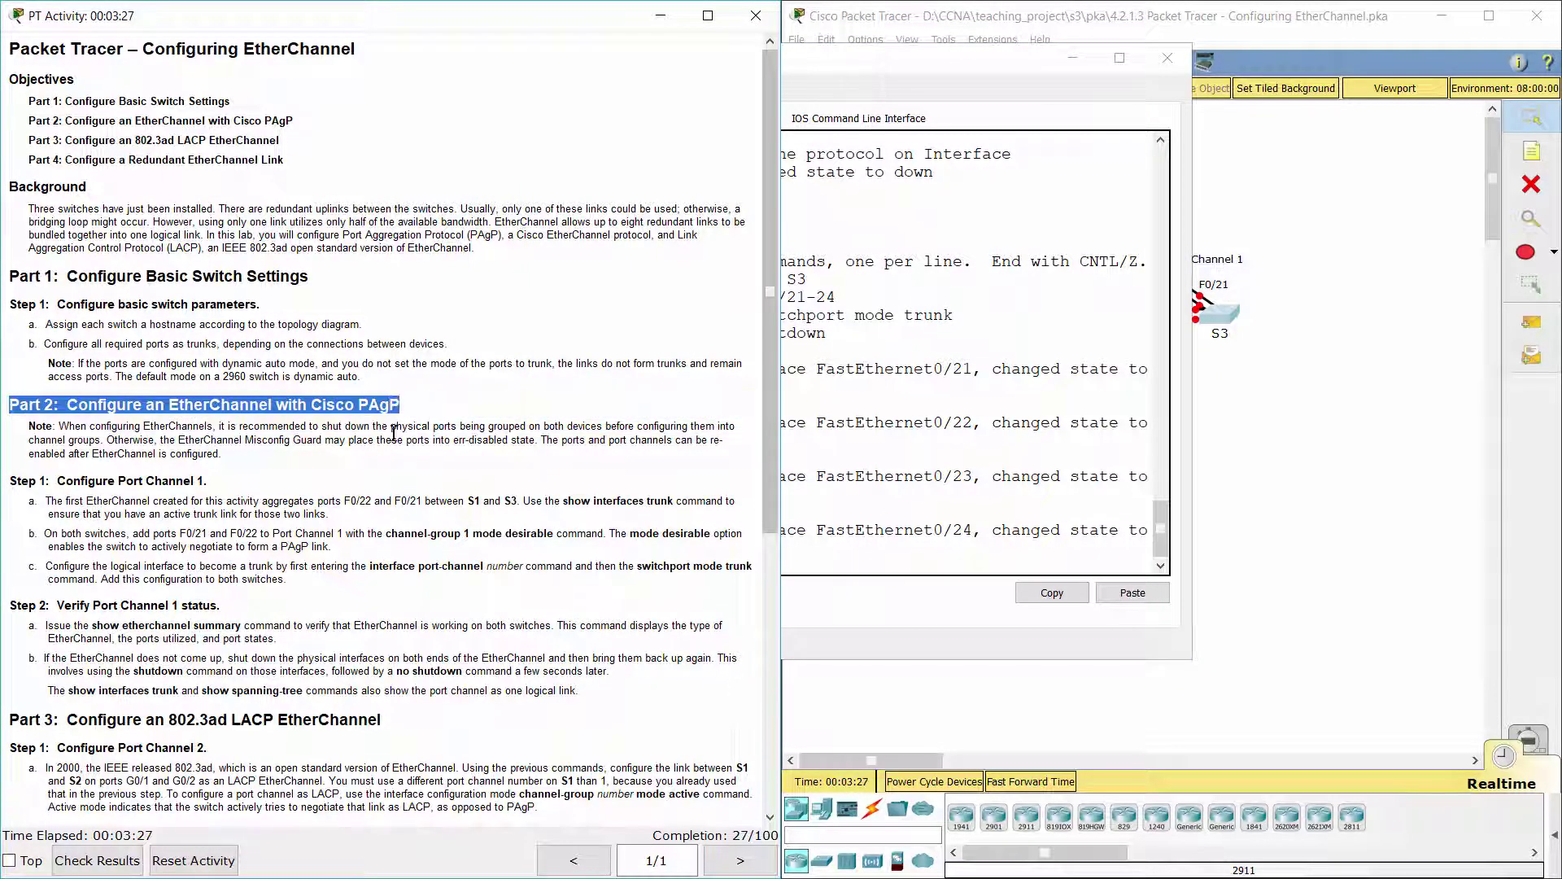
{"action": "left_click", "coordinate": [354, 464]}
{"action": "left_click_drag", "start_coordinate": [7, 427], "coordinate": [265, 454]}
{"action": "left_click", "coordinate": [281, 462]}
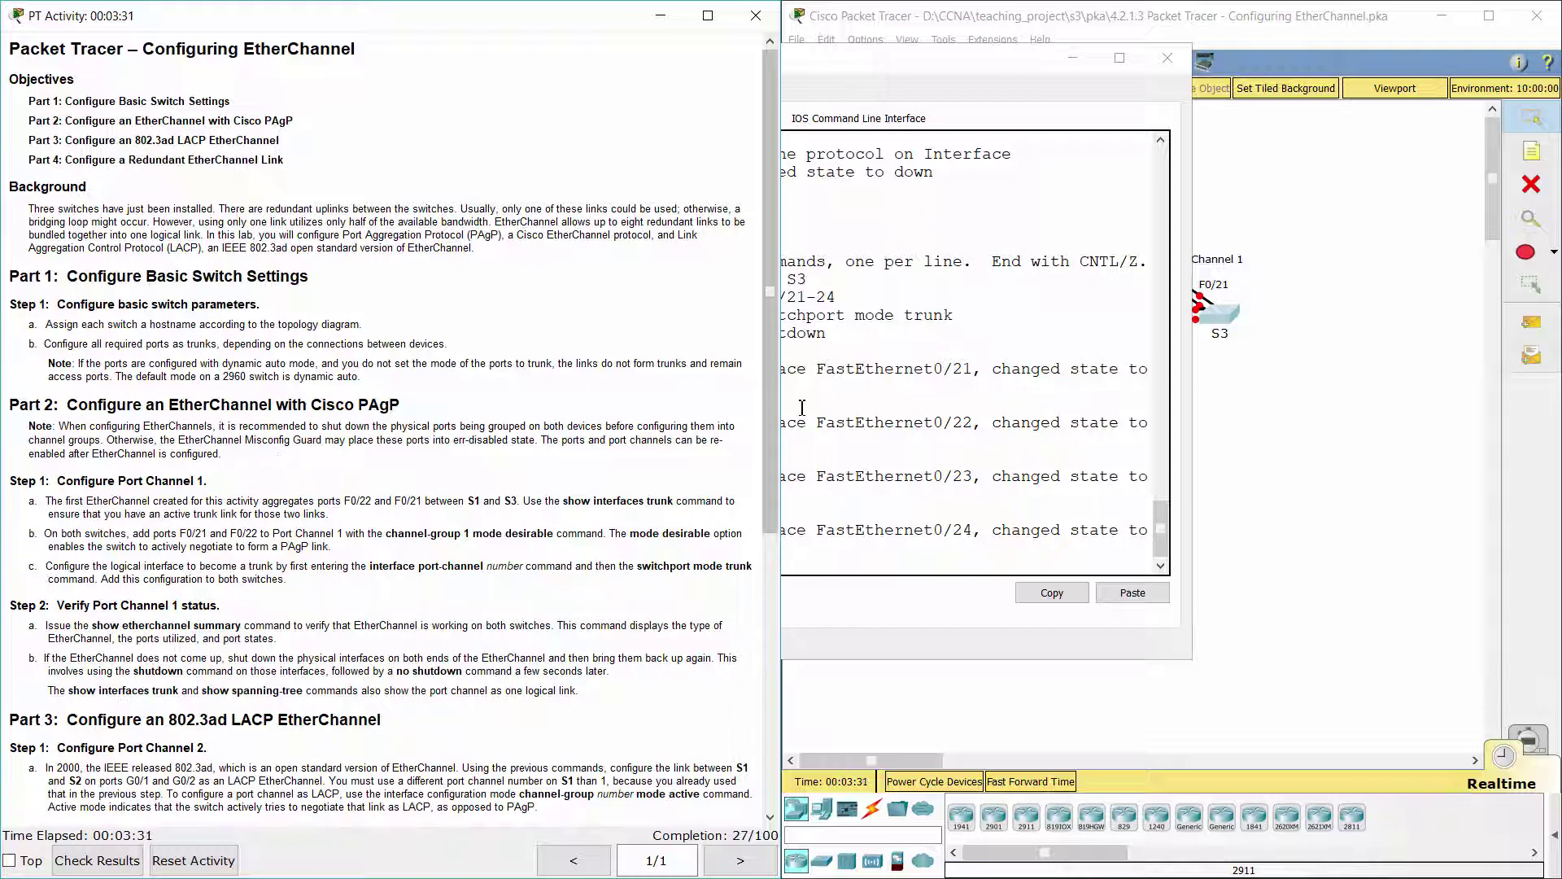
{"action": "left_click_drag", "start_coordinate": [780, 417], "coordinate": [783, 599]}
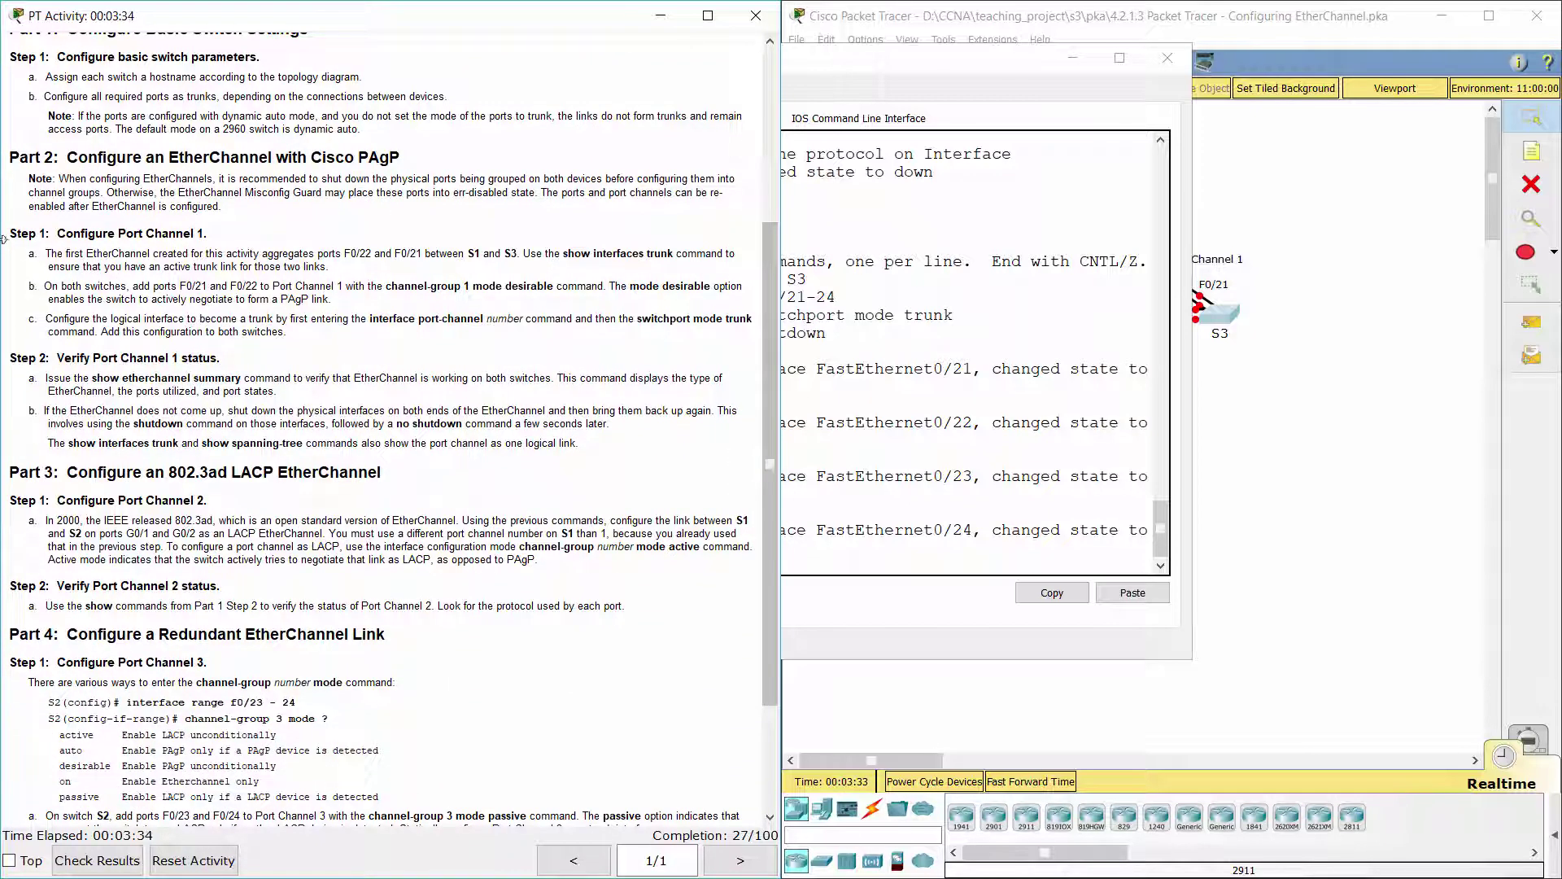
{"action": "left_click_drag", "start_coordinate": [12, 234], "coordinate": [242, 234]}
{"action": "left_click_drag", "start_coordinate": [26, 254], "coordinate": [342, 270]}
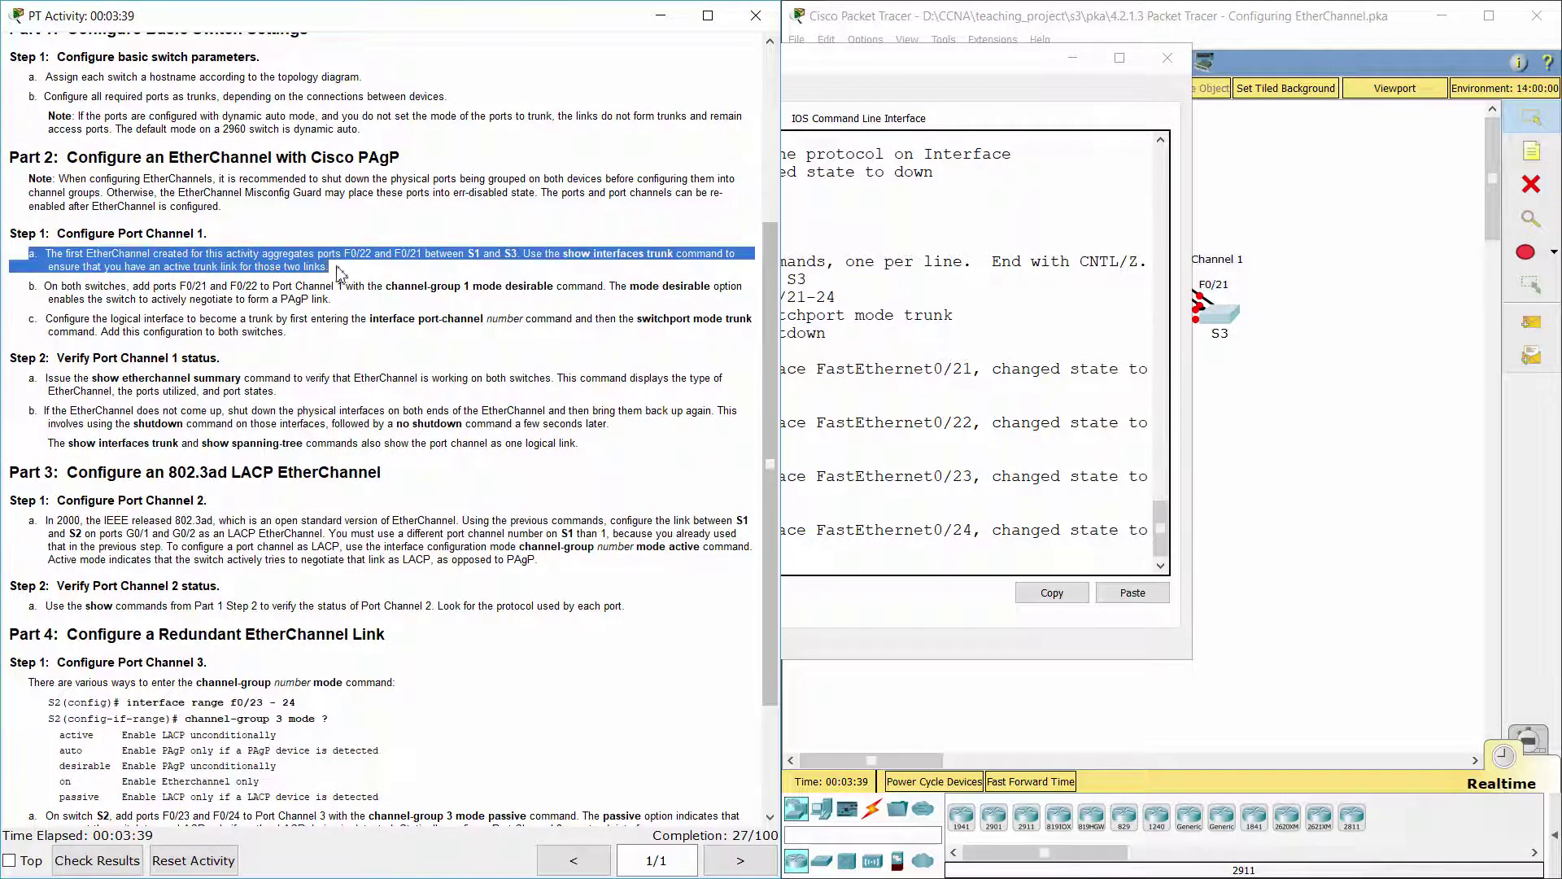
Step: Check the trunk interfaces on switch S1 with do show interfaces trunk
{"action": "left_click", "coordinate": [1192, 319]}
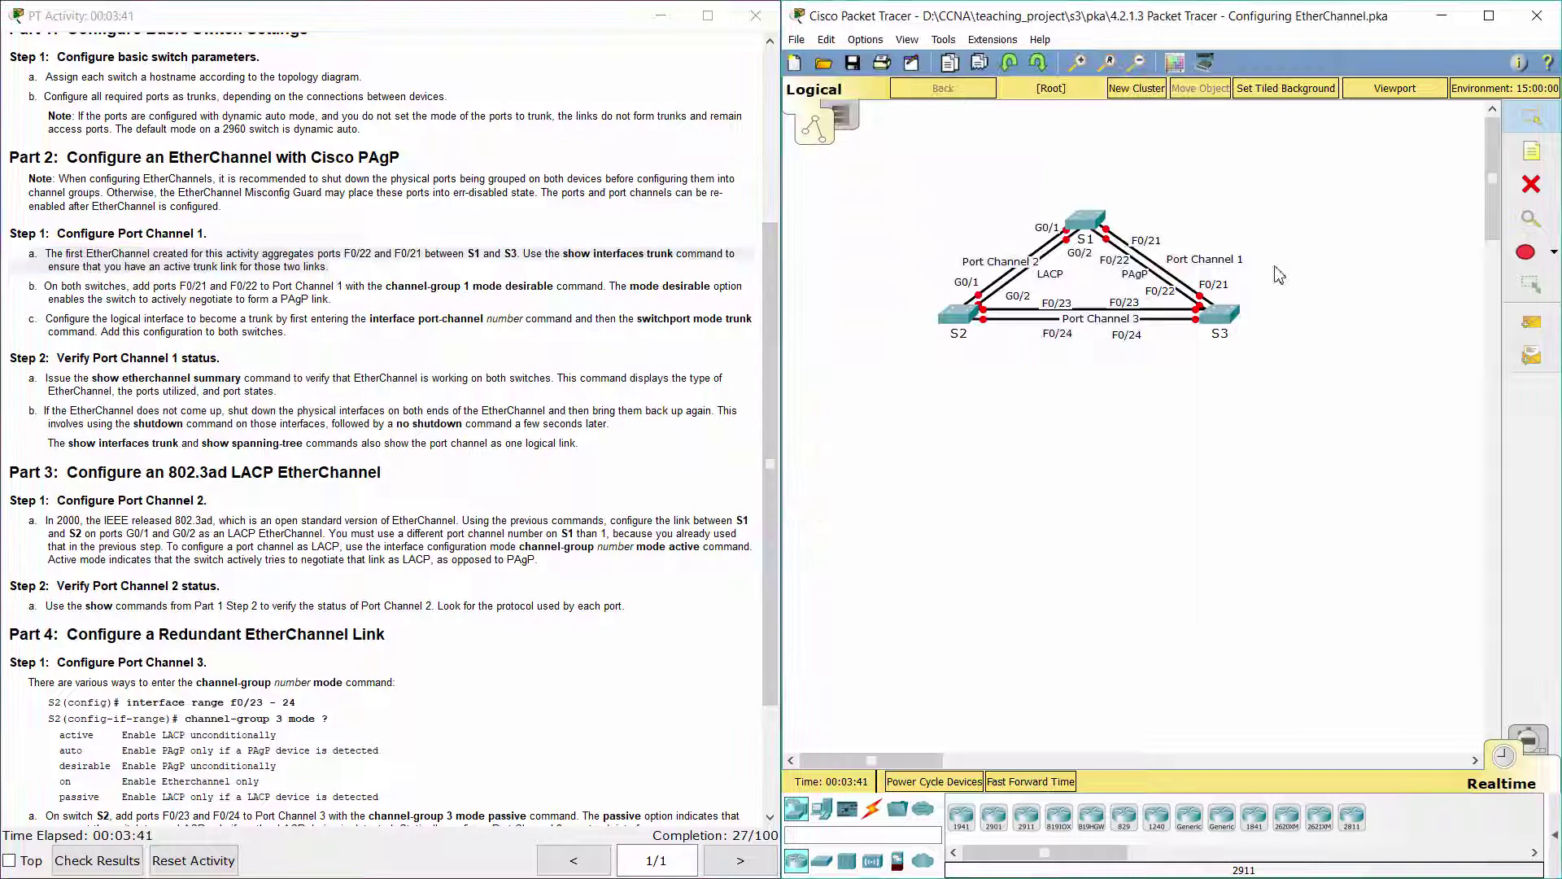
{"action": "left_click", "coordinate": [1096, 227]}
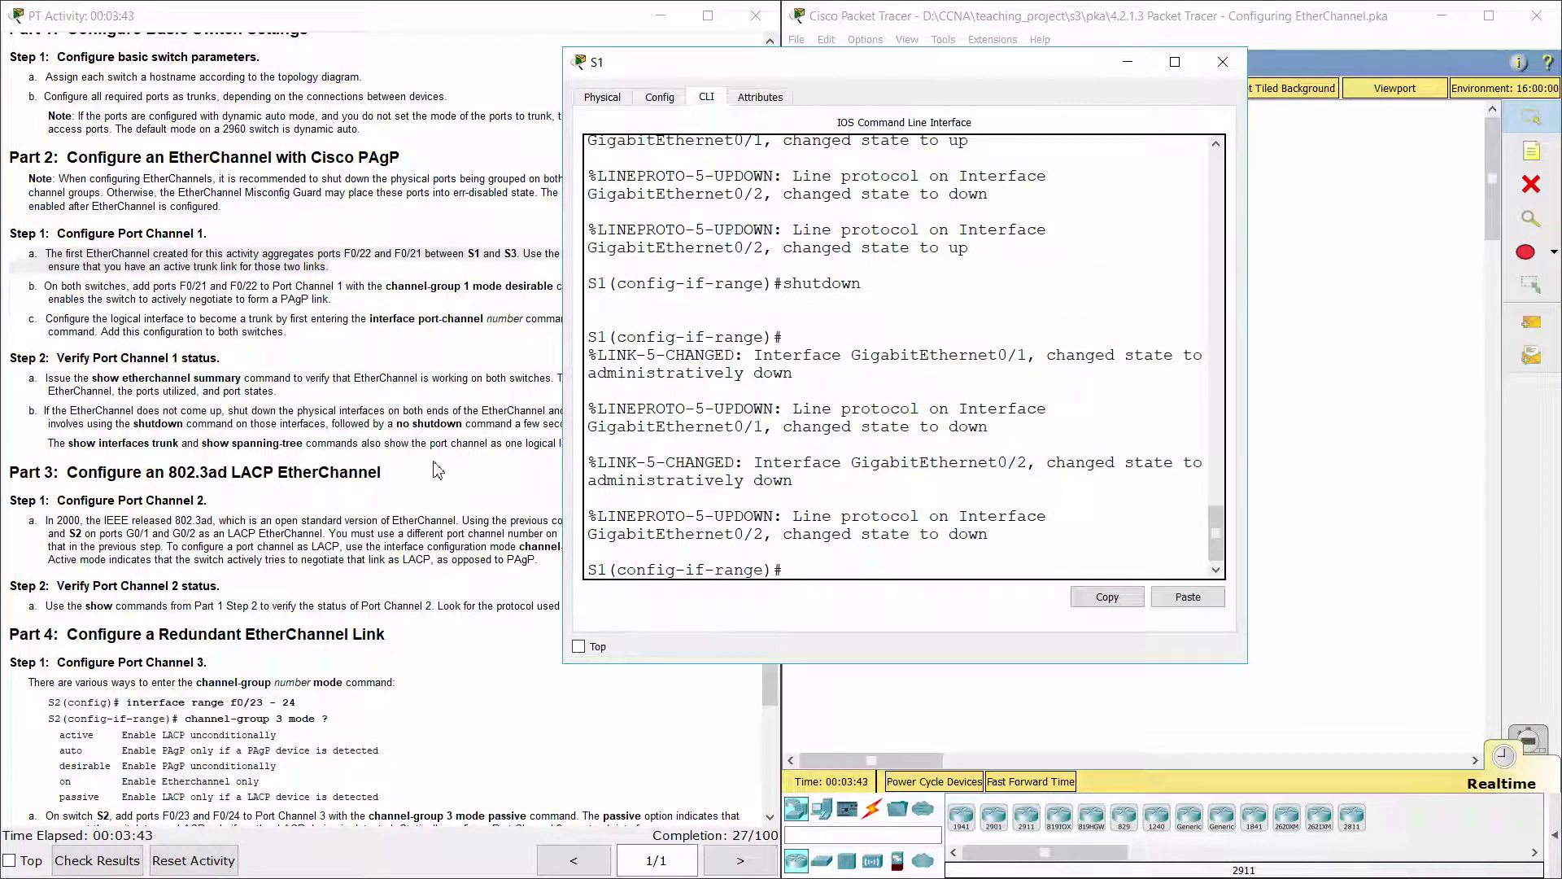
{"action": "left_click", "coordinate": [506, 396]}
{"action": "left_click", "coordinate": [803, 539]}
{"action": "key", "text": "Return"}
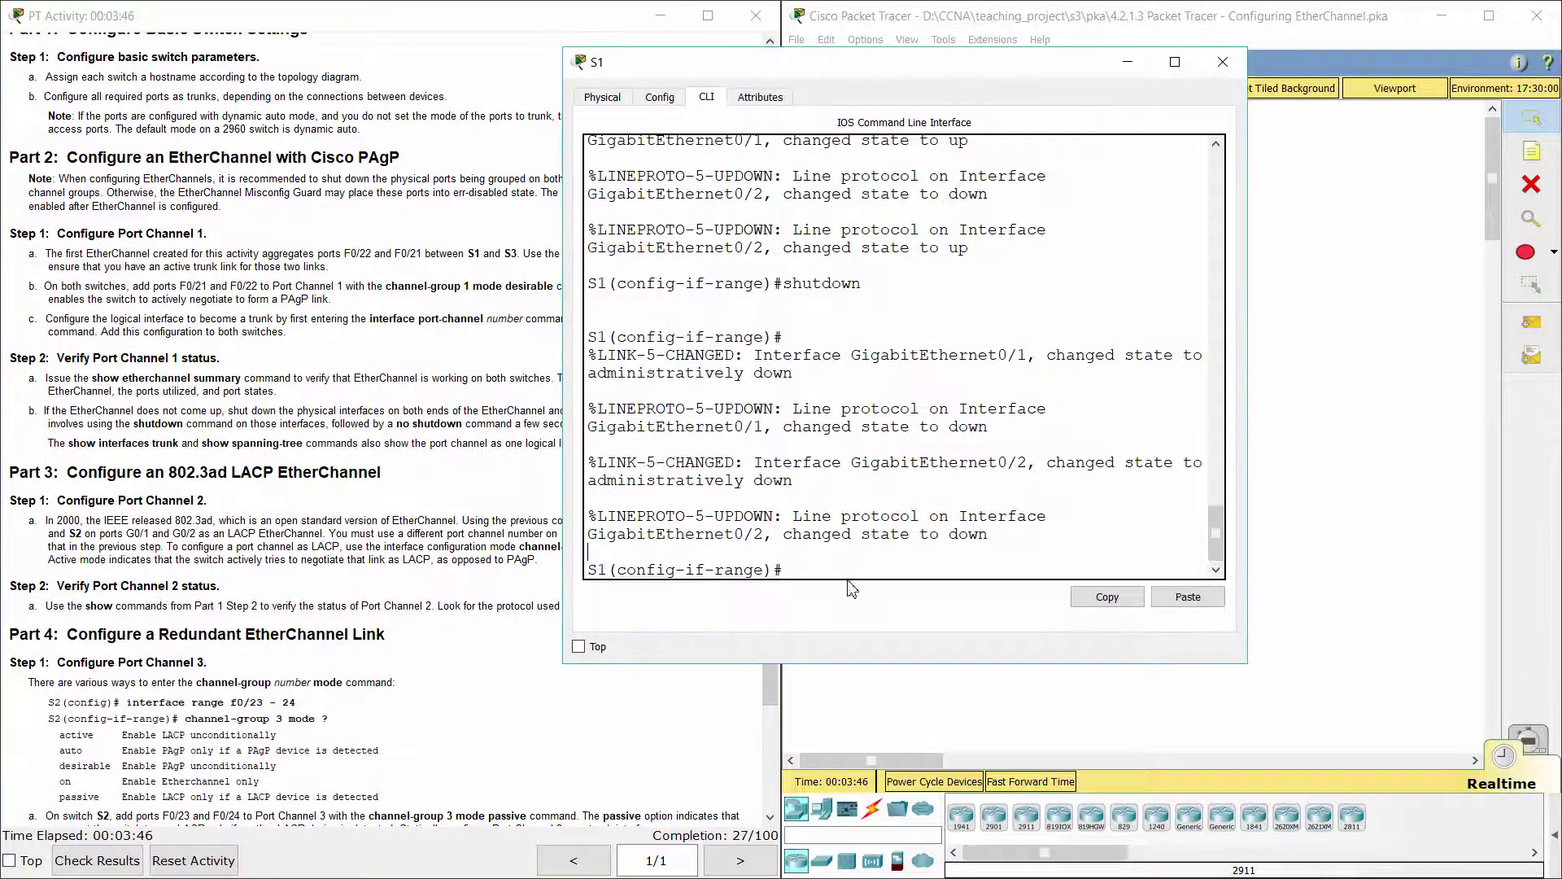
{"action": "type", "text": "do show interfaces trunk"}
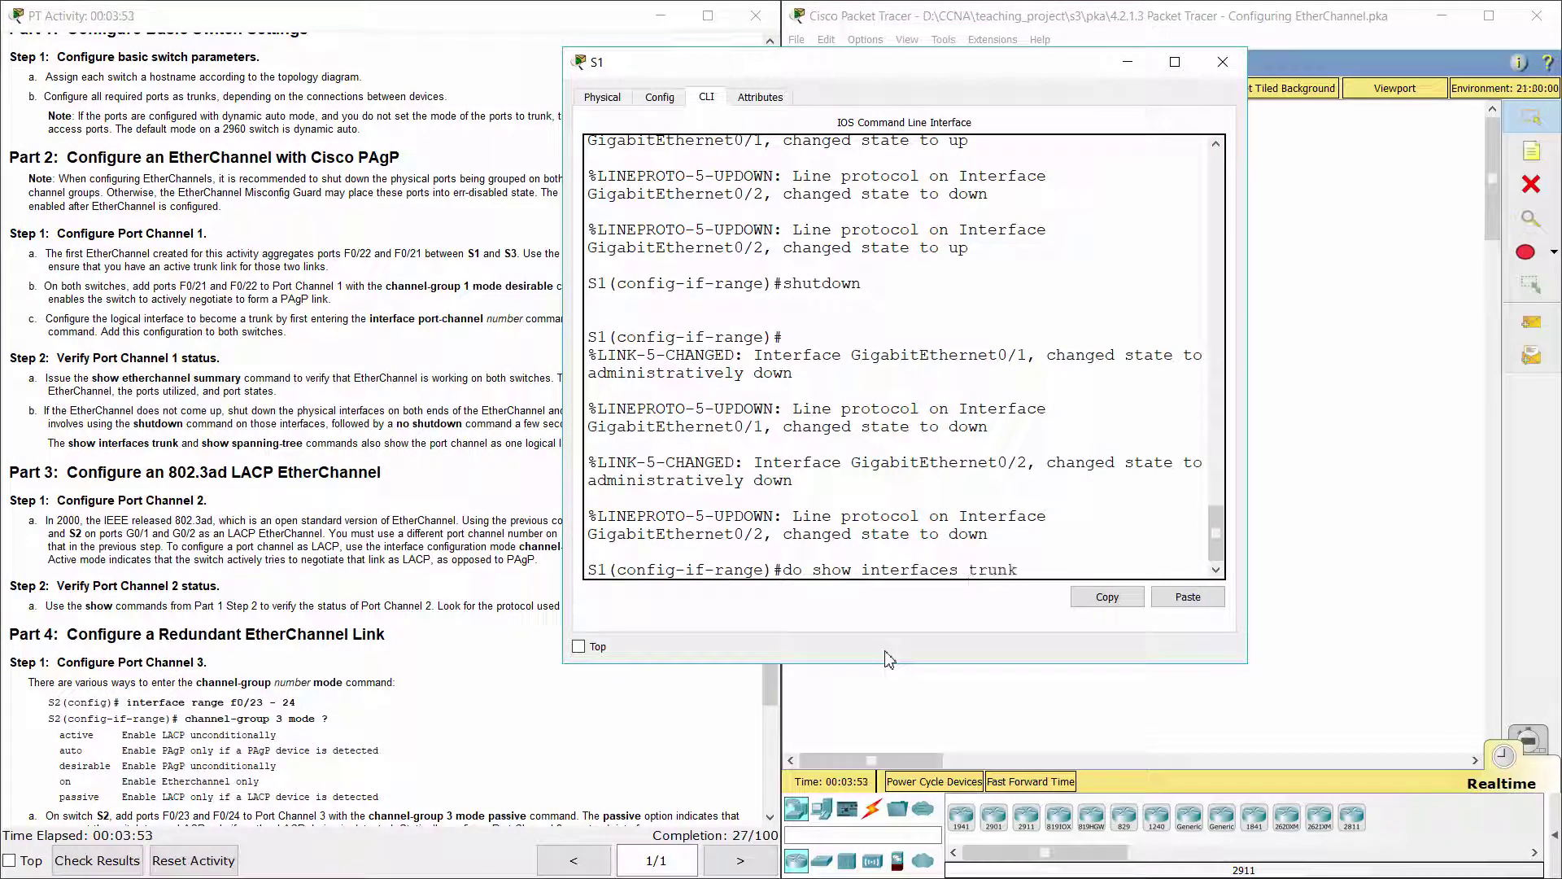
{"action": "key", "text": "Return"}
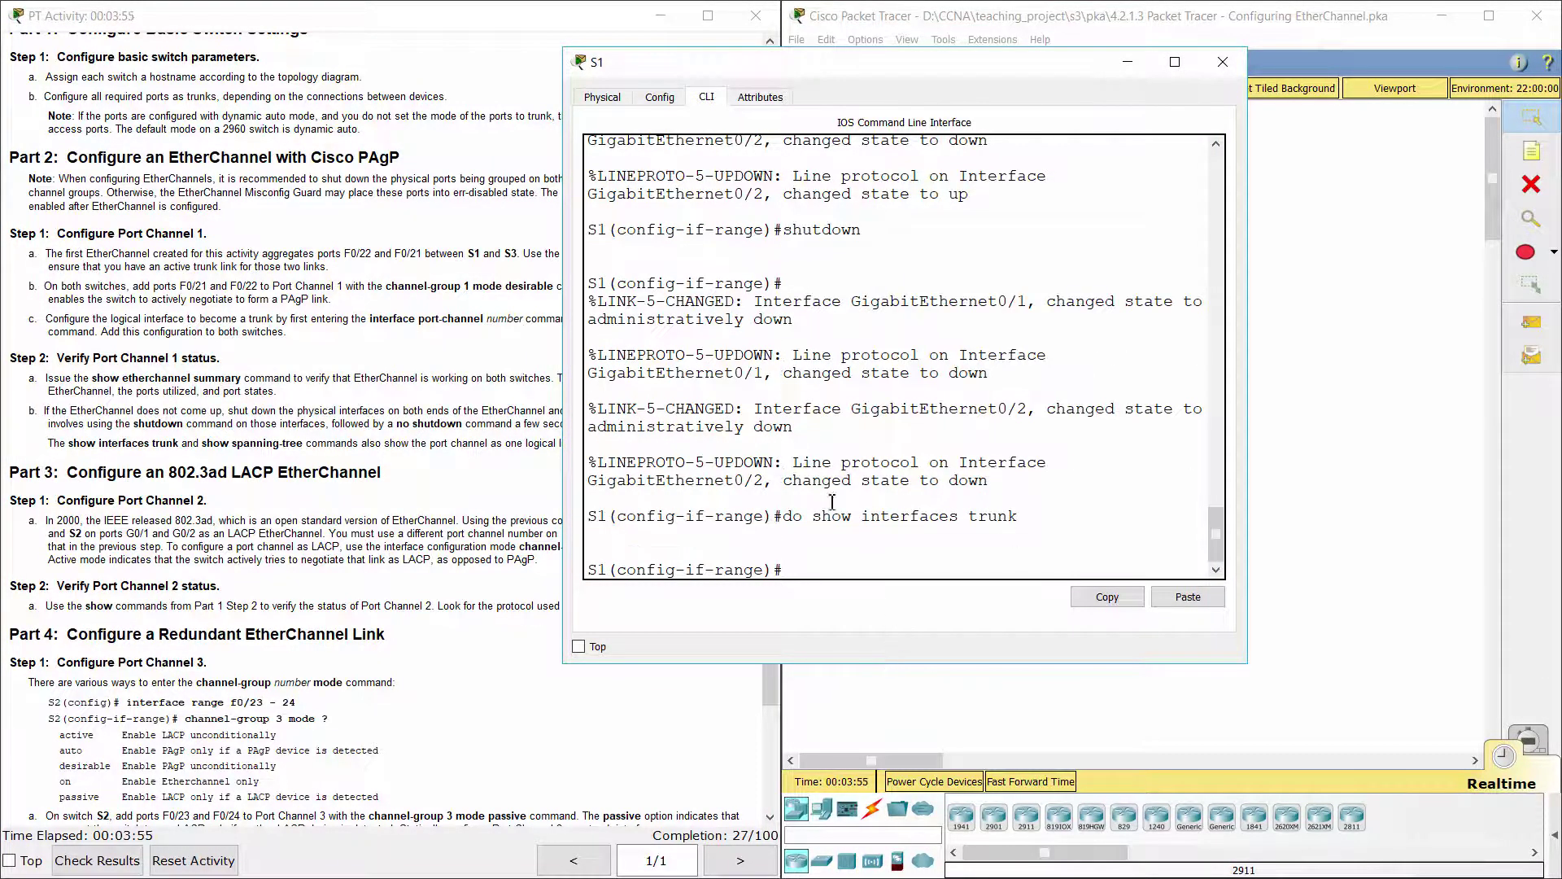
Step: Check the trunk interfaces on switch S3 with do show interfaces trunk
{"action": "left_click", "coordinate": [1274, 432]}
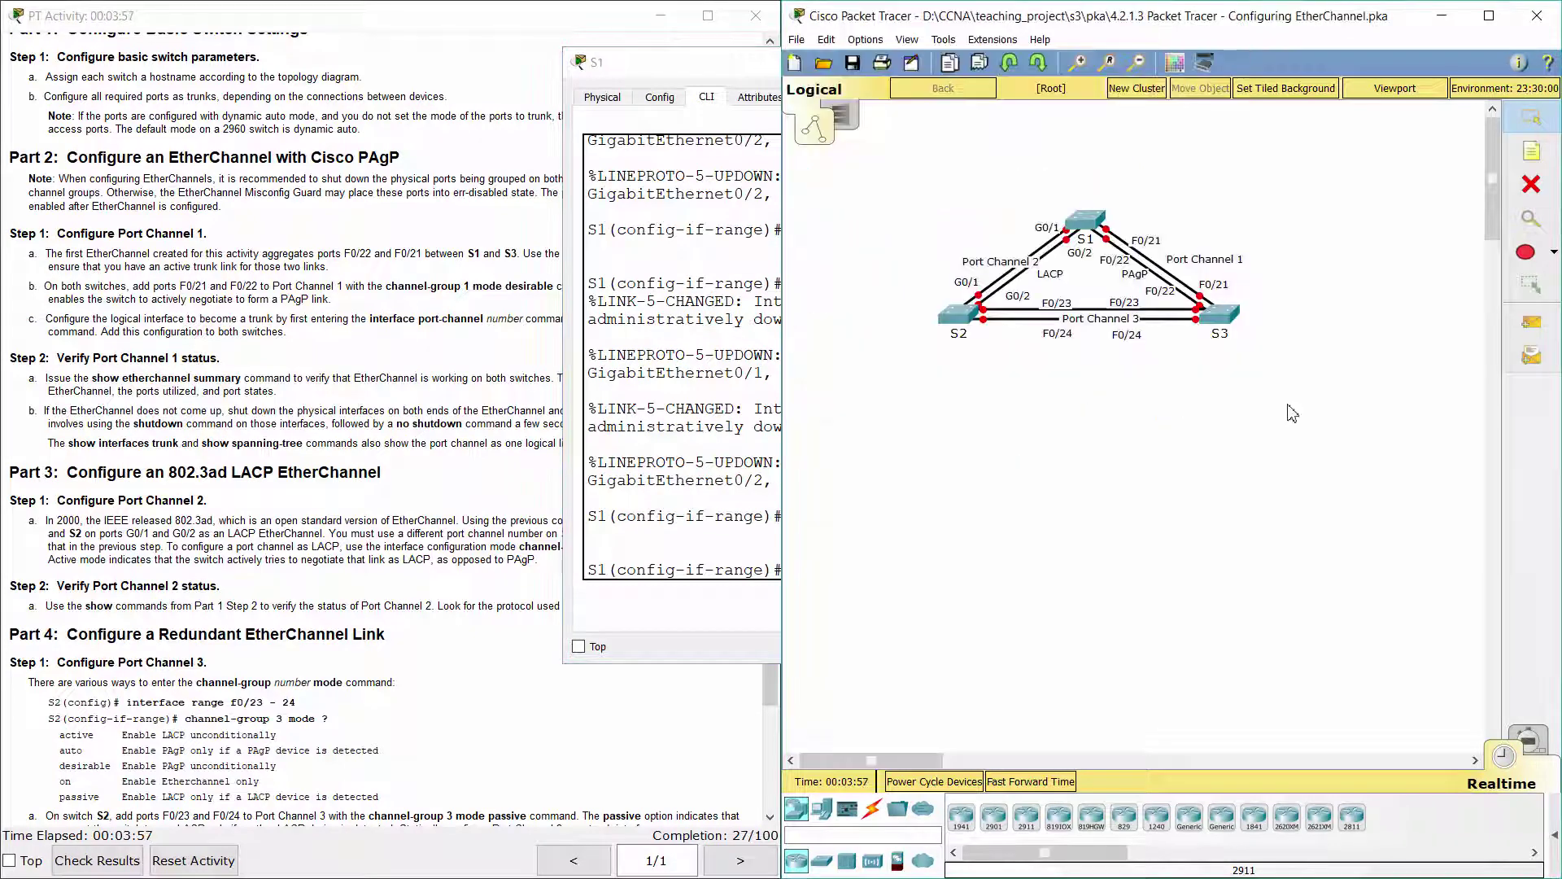
{"action": "left_click", "coordinate": [1224, 319]}
{"action": "type", "text": "do show in"}
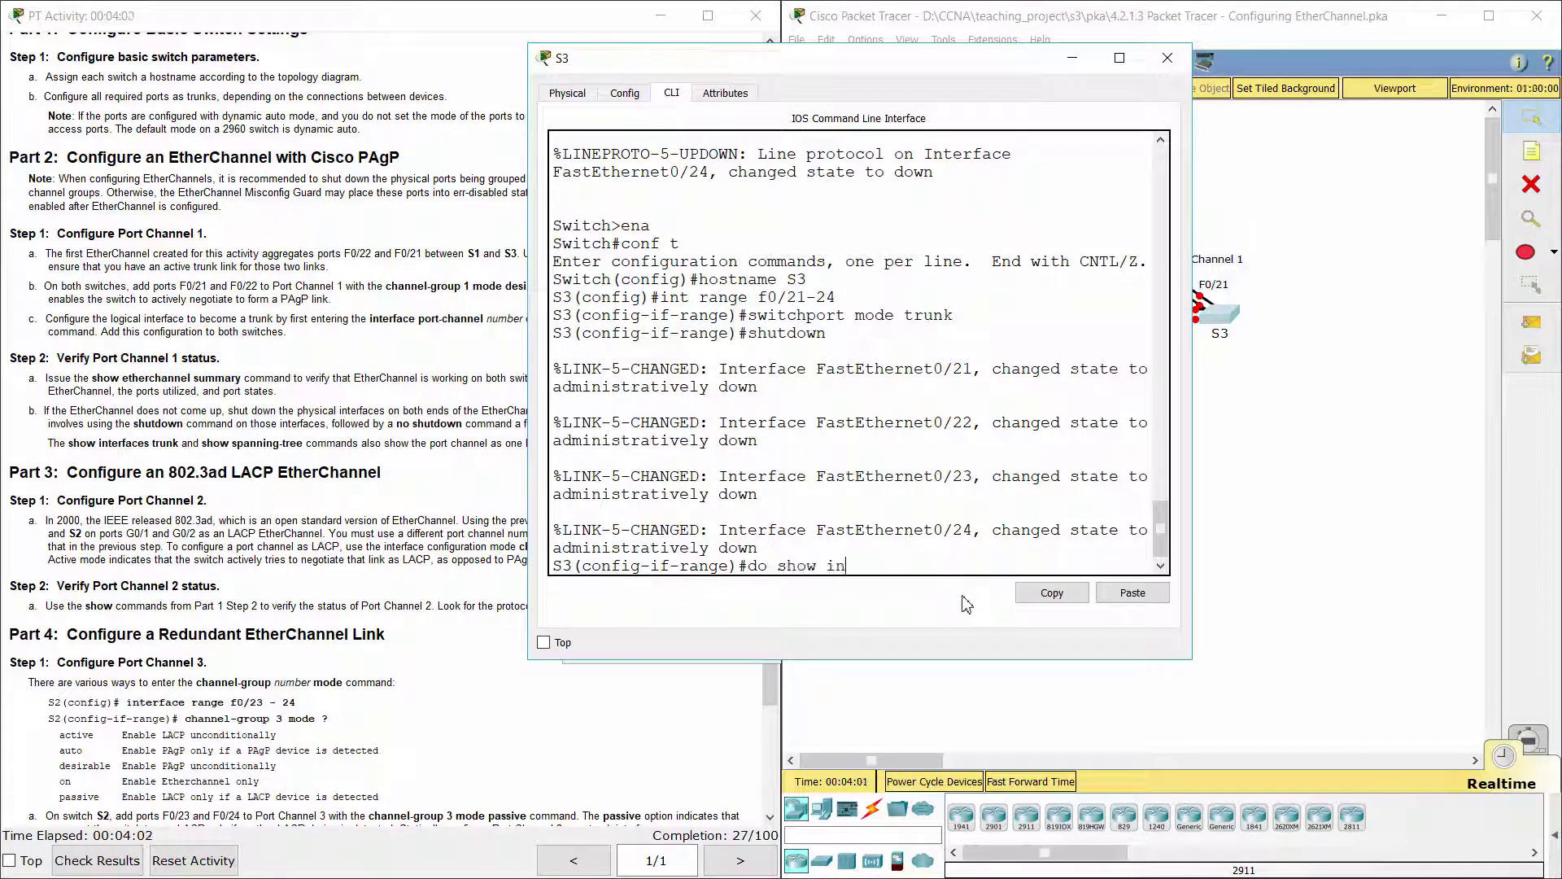
{"action": "type", "text": "terfaces trunk"}
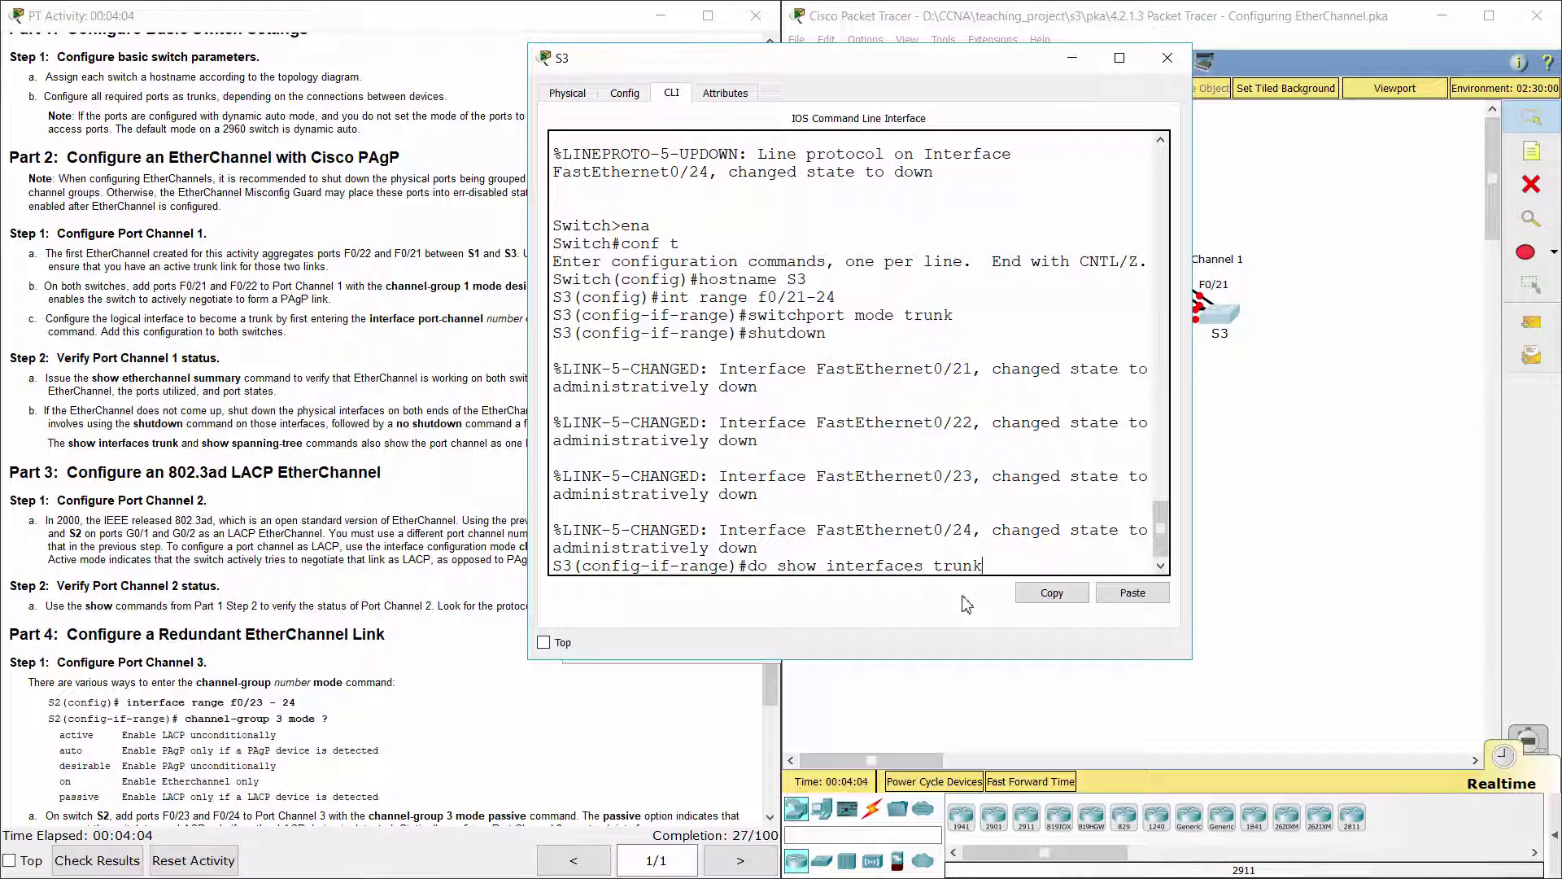
{"action": "key", "text": "Return"}
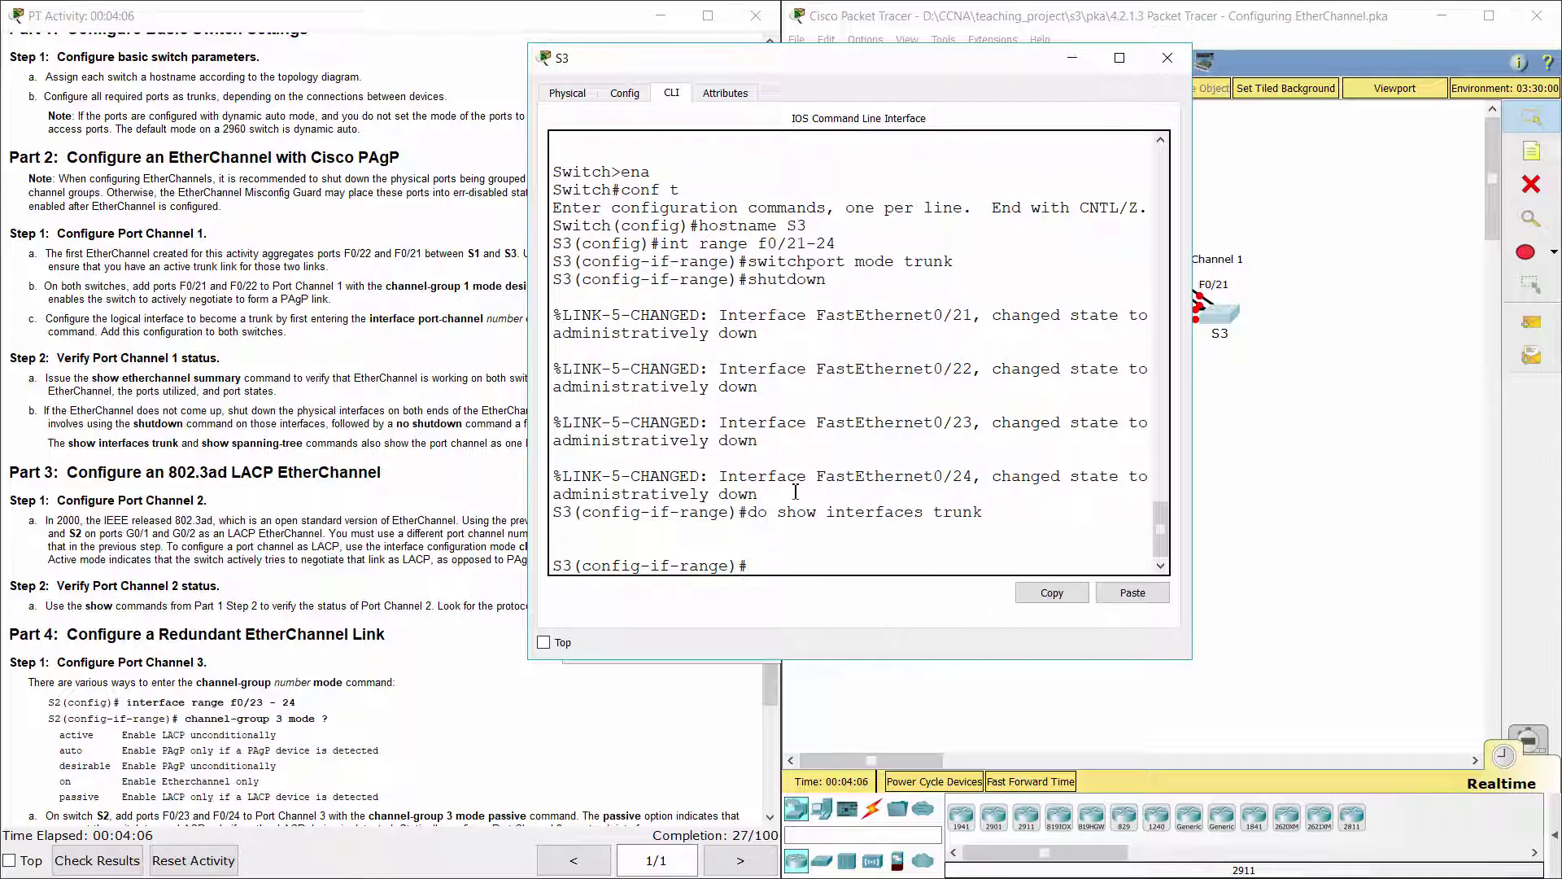
Step: Following instruction step b, add interfaces F0/21-22 on S1 to channel group 1 in desirable mode
{"action": "left_click", "coordinate": [393, 317]}
{"action": "left_click_drag", "start_coordinate": [13, 294], "coordinate": [355, 304]}
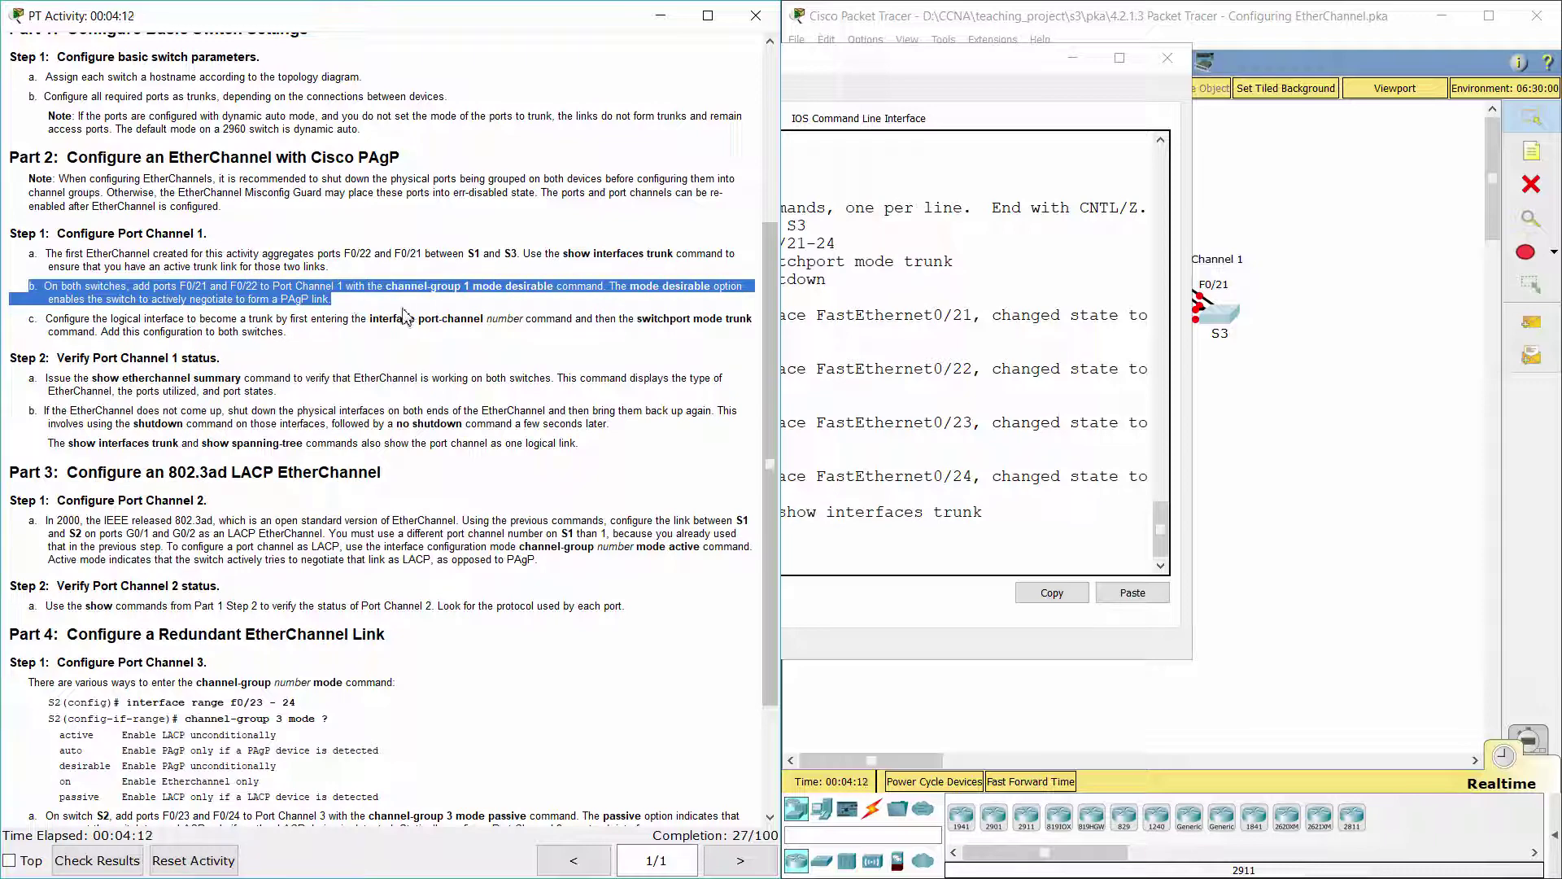
{"action": "left_click", "coordinate": [1340, 397]}
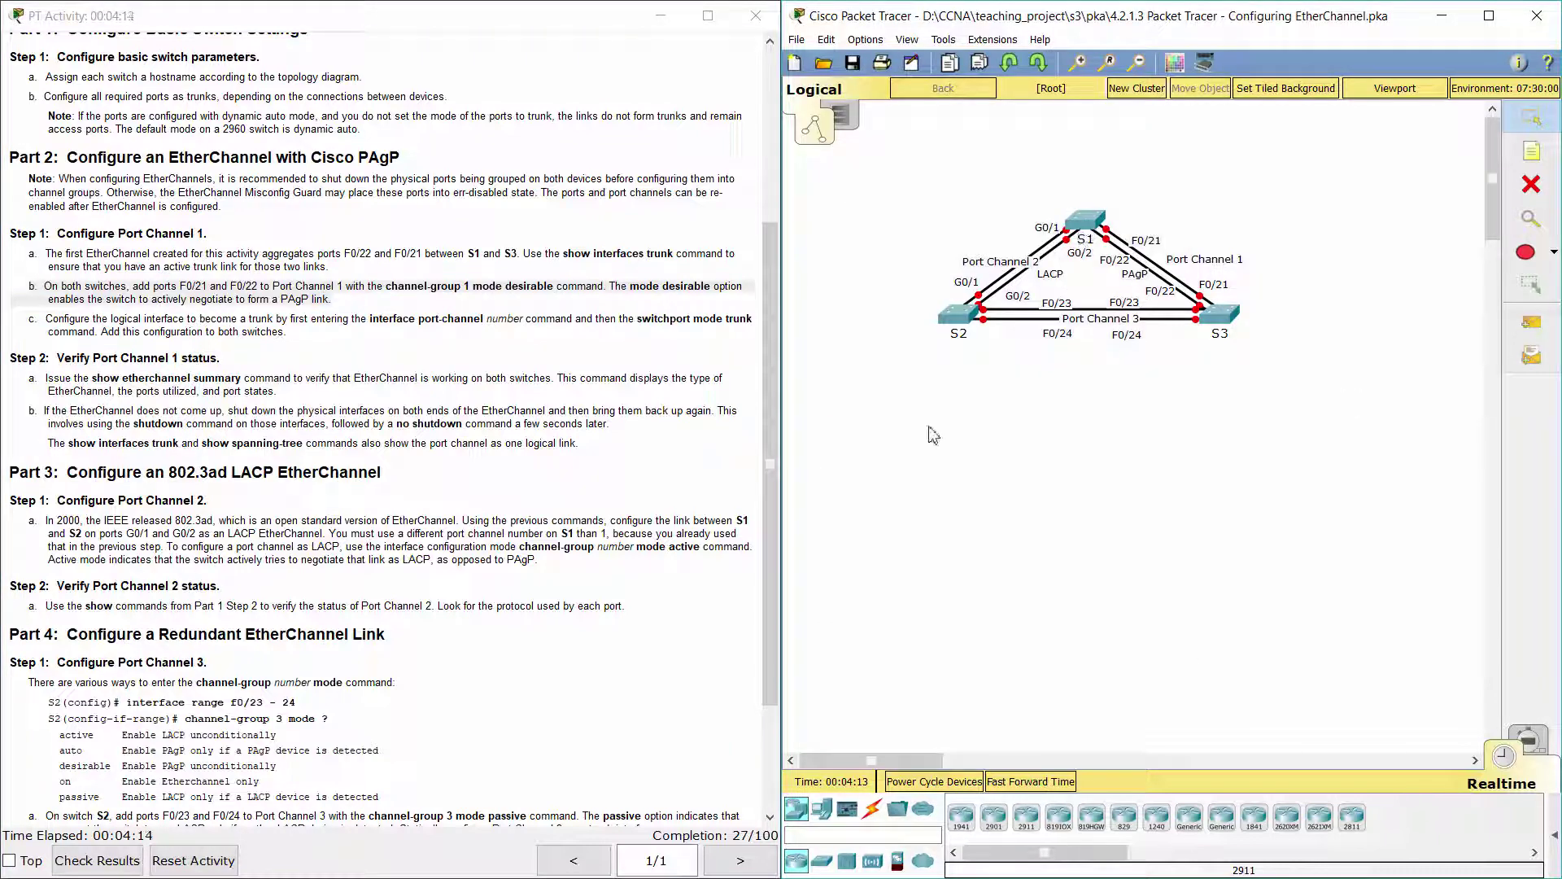
{"action": "left_click", "coordinate": [1083, 218]}
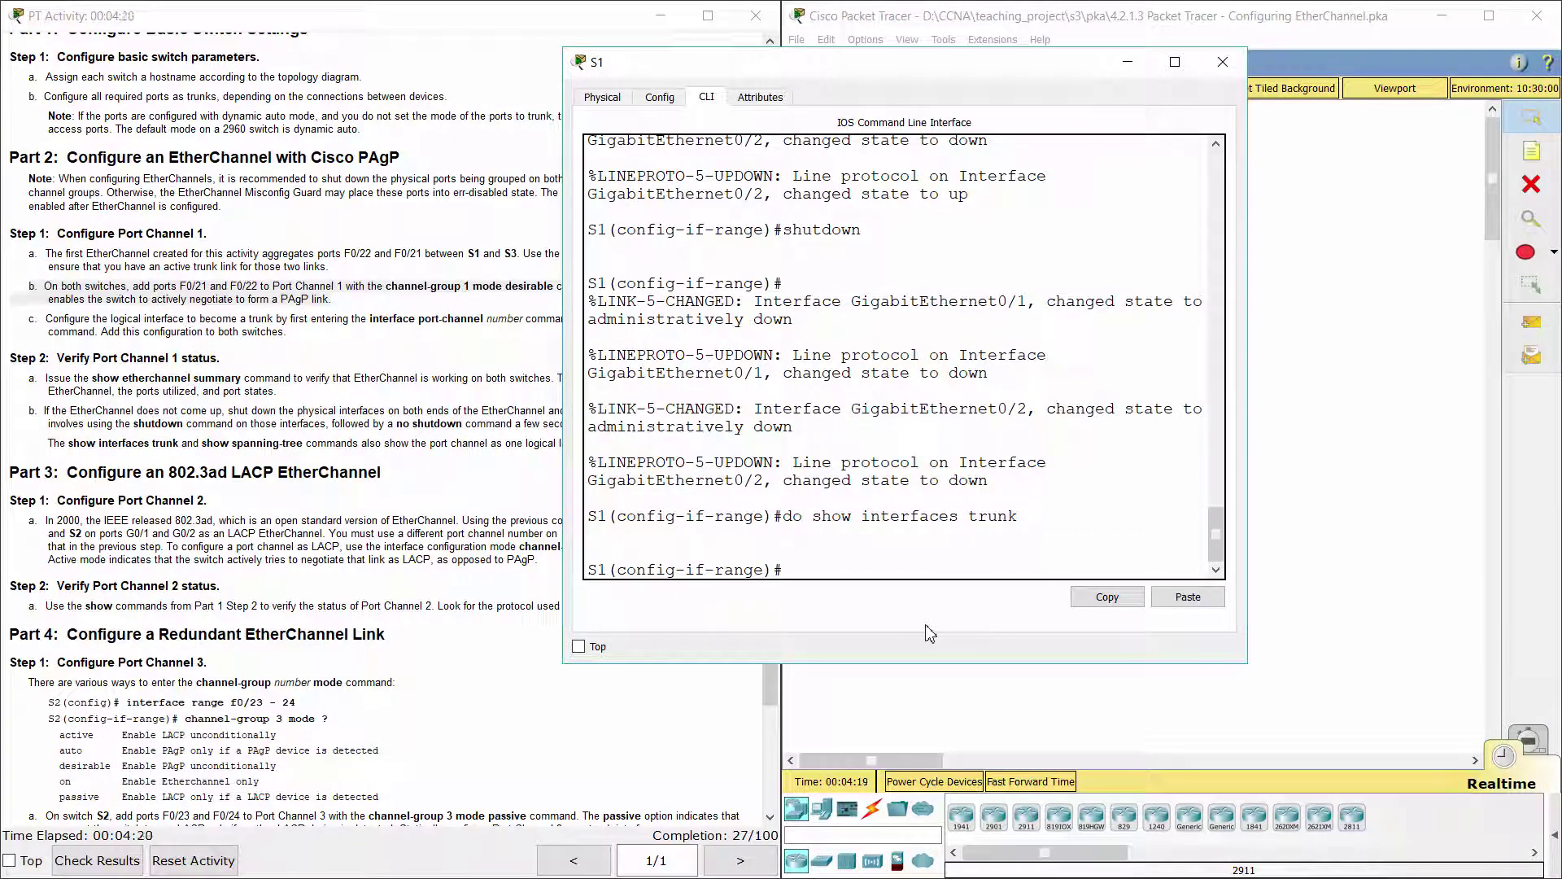
{"action": "type", "text": "int range f0/21-22"}
{"action": "key", "text": "Return"}
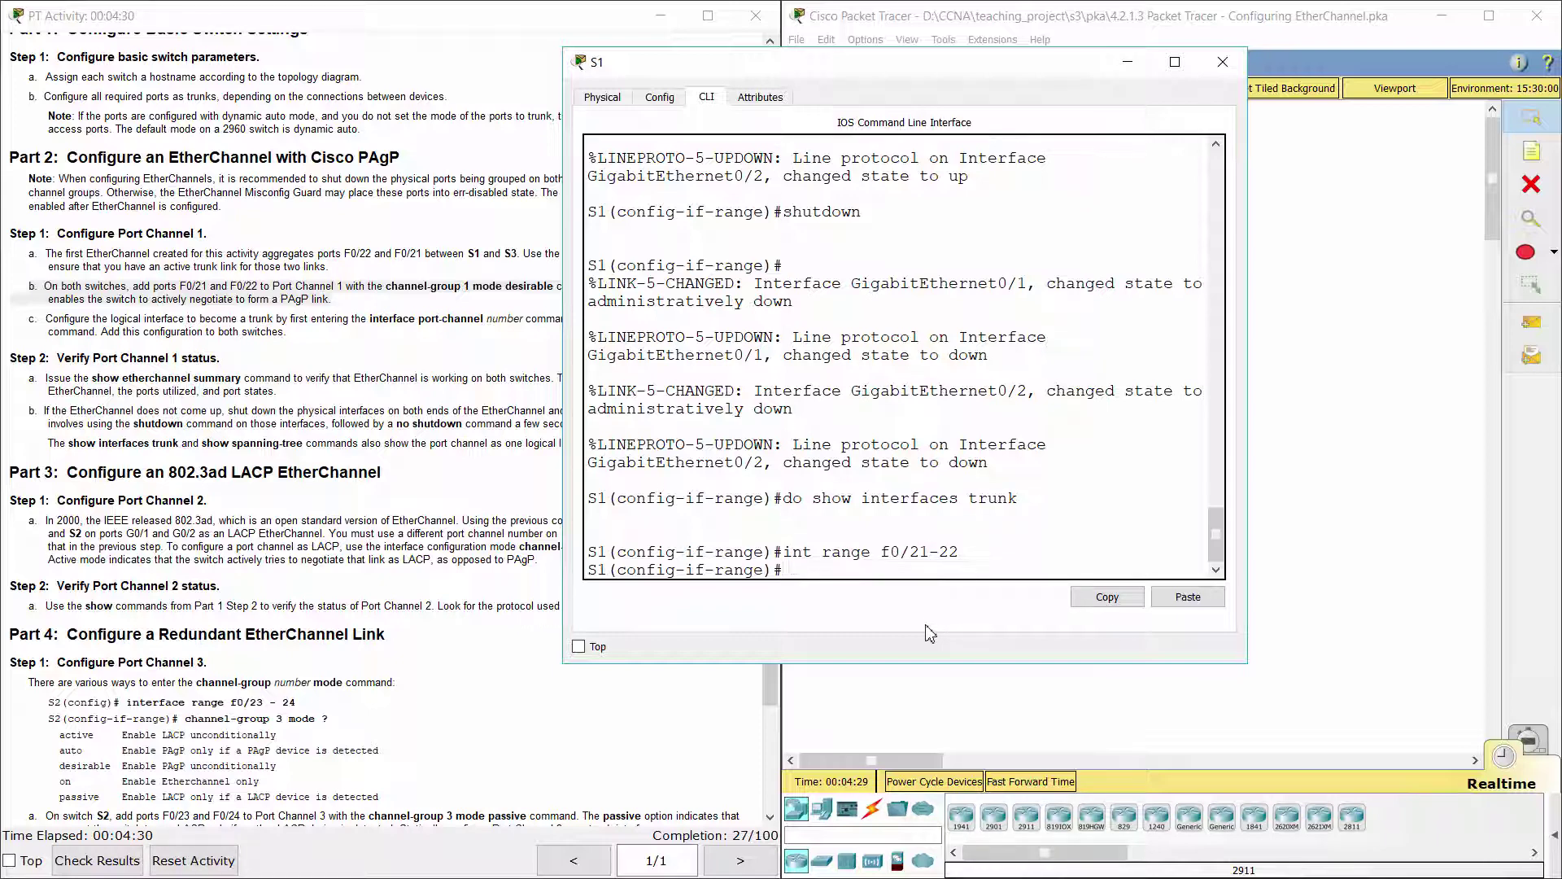
{"action": "type", "text": "channel-group 1 mode de"}
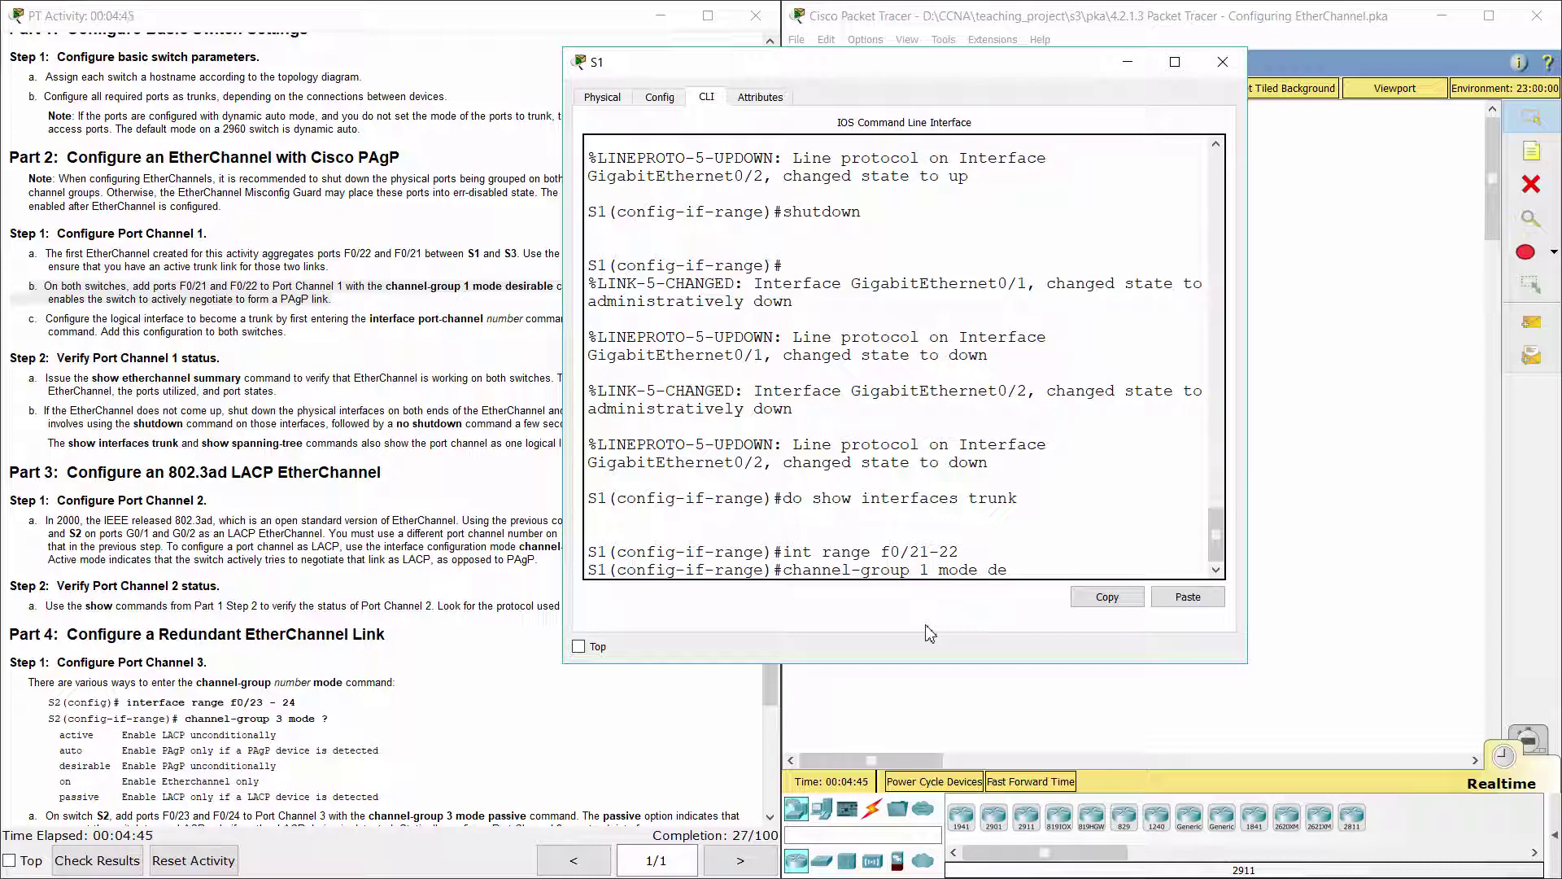
{"action": "type", "text": "sirable"}
{"action": "key", "text": "Return"}
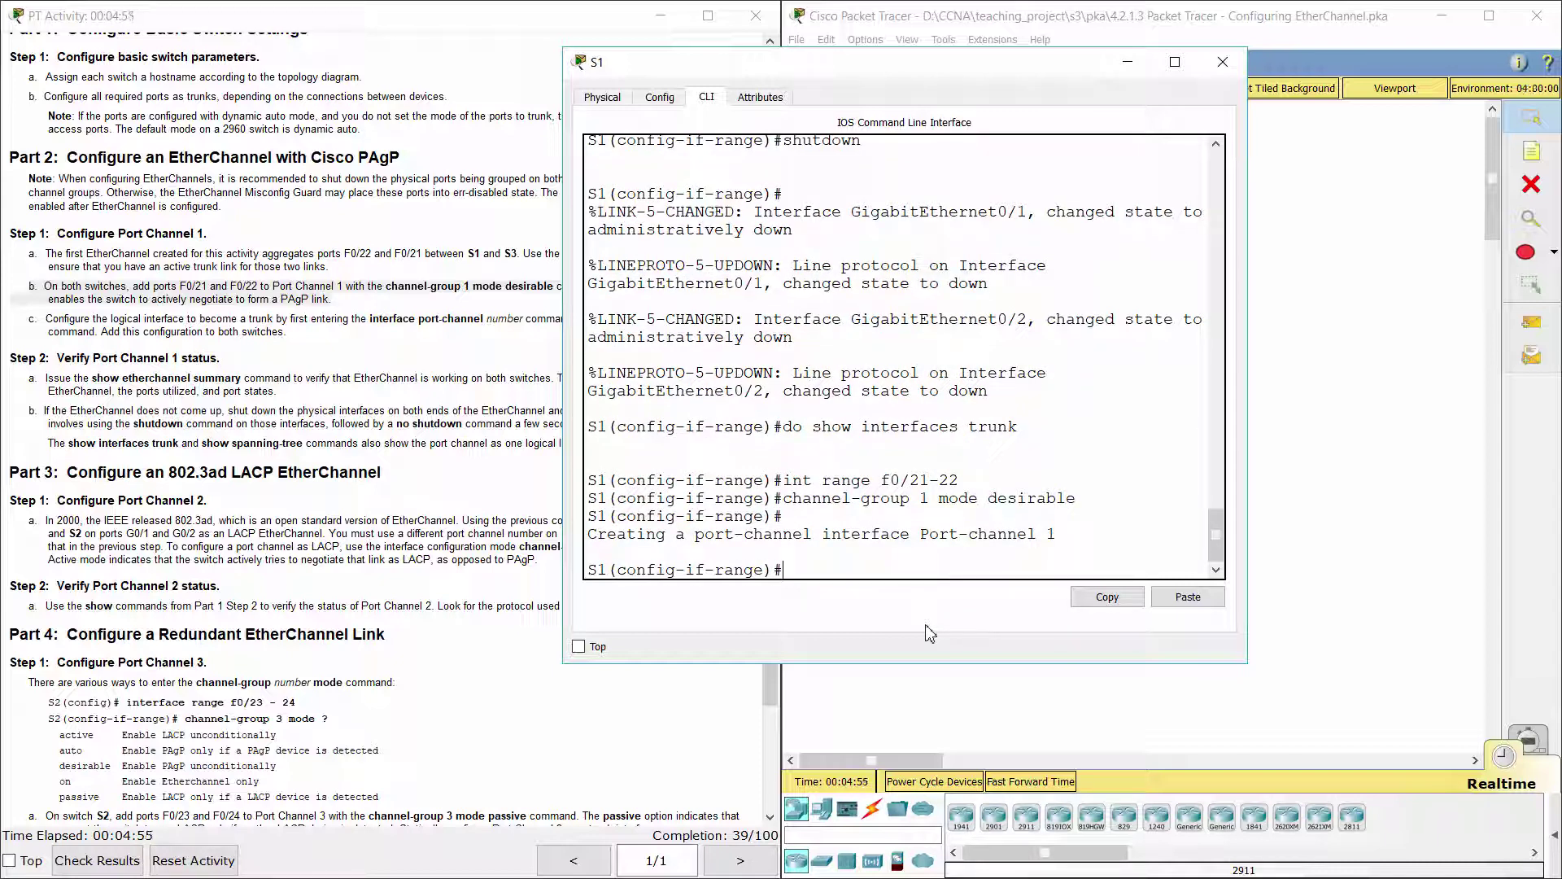
Step: Add interfaces F0/21-22 on S3 to channel group 1 in desirable mode
{"action": "left_click", "coordinate": [1416, 324]}
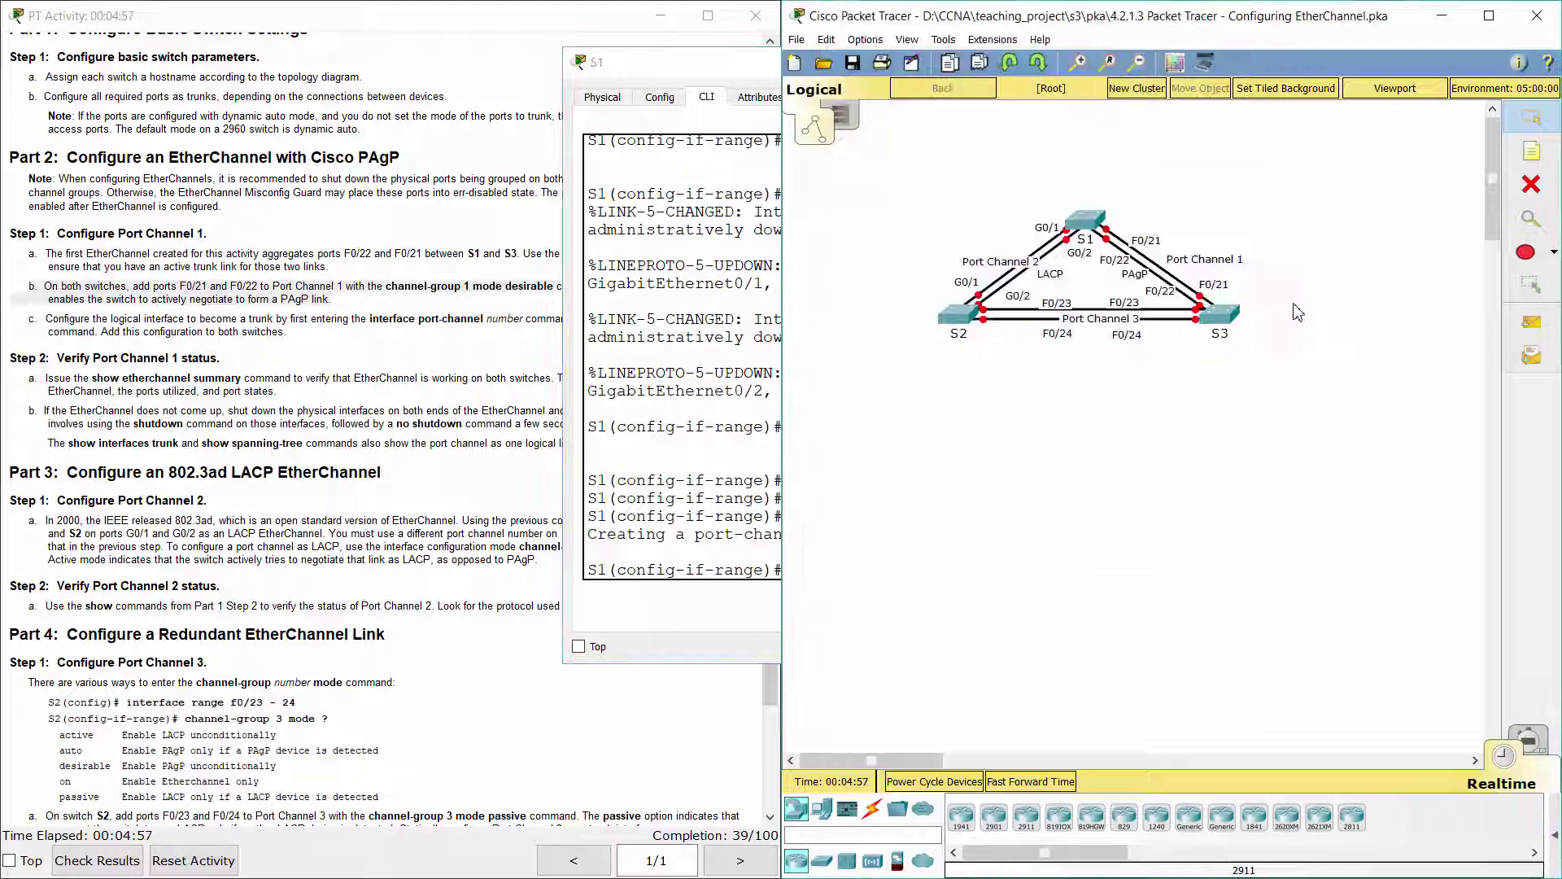
{"action": "left_click", "coordinate": [1224, 321]}
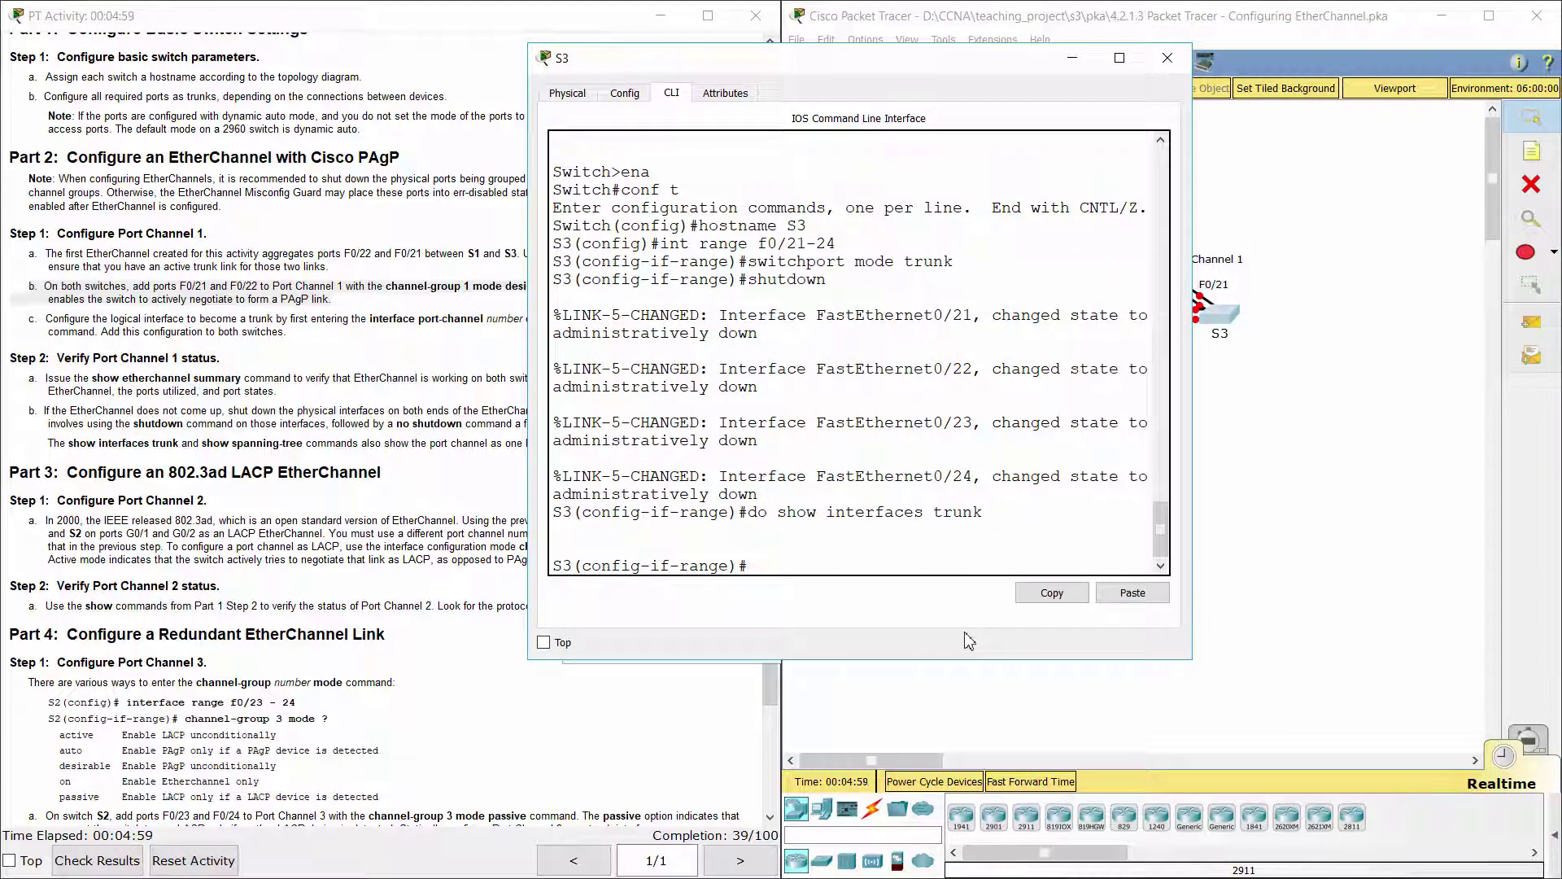
{"action": "type", "text": "int rang"}
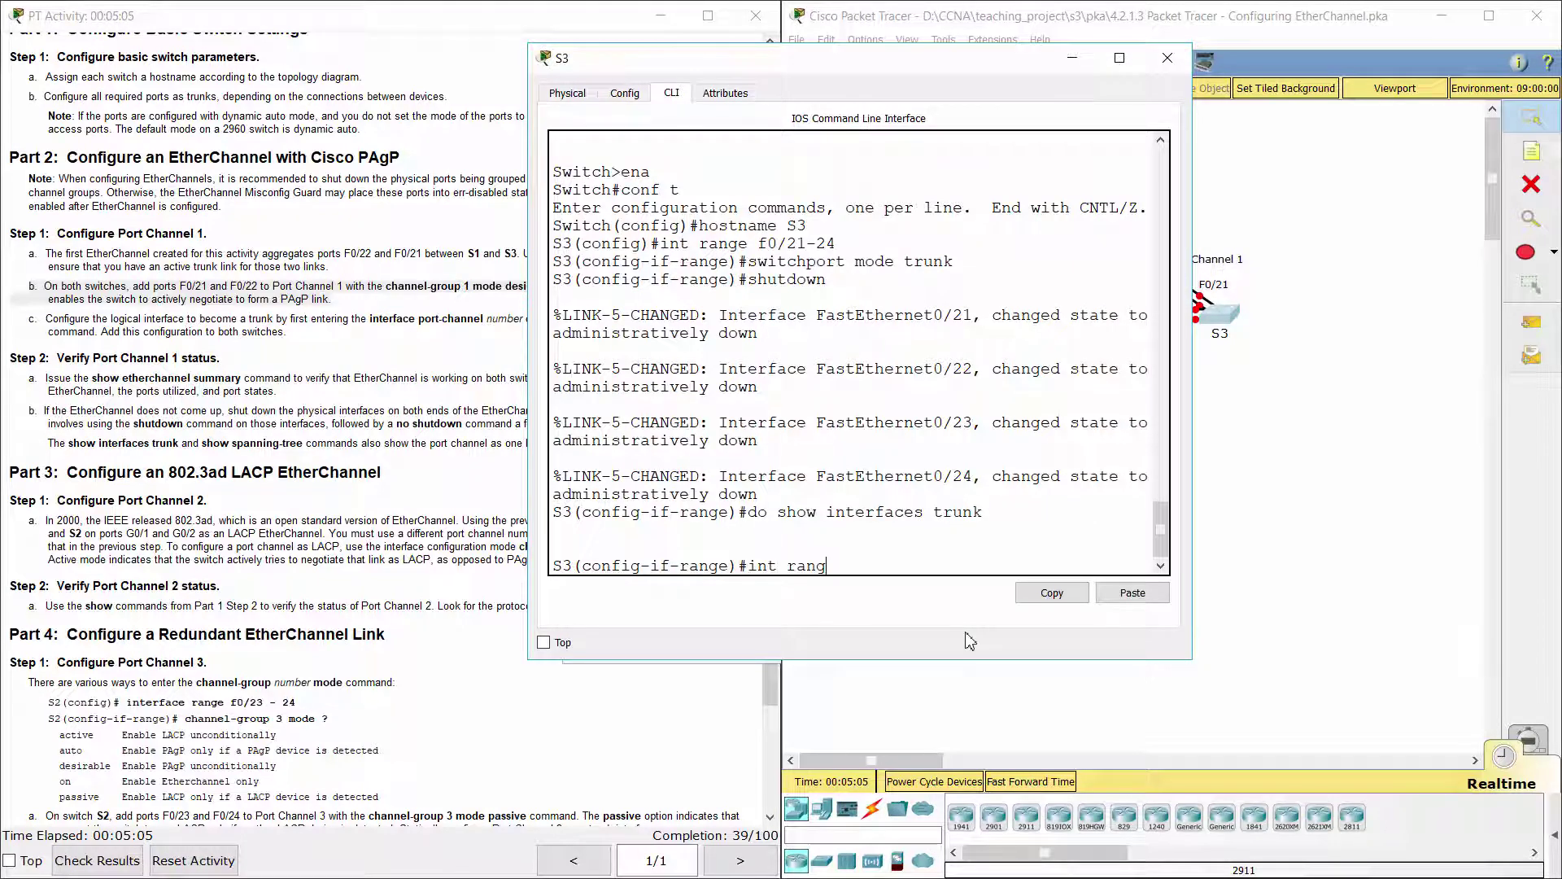
{"action": "type", "text": "e f0/21-22"}
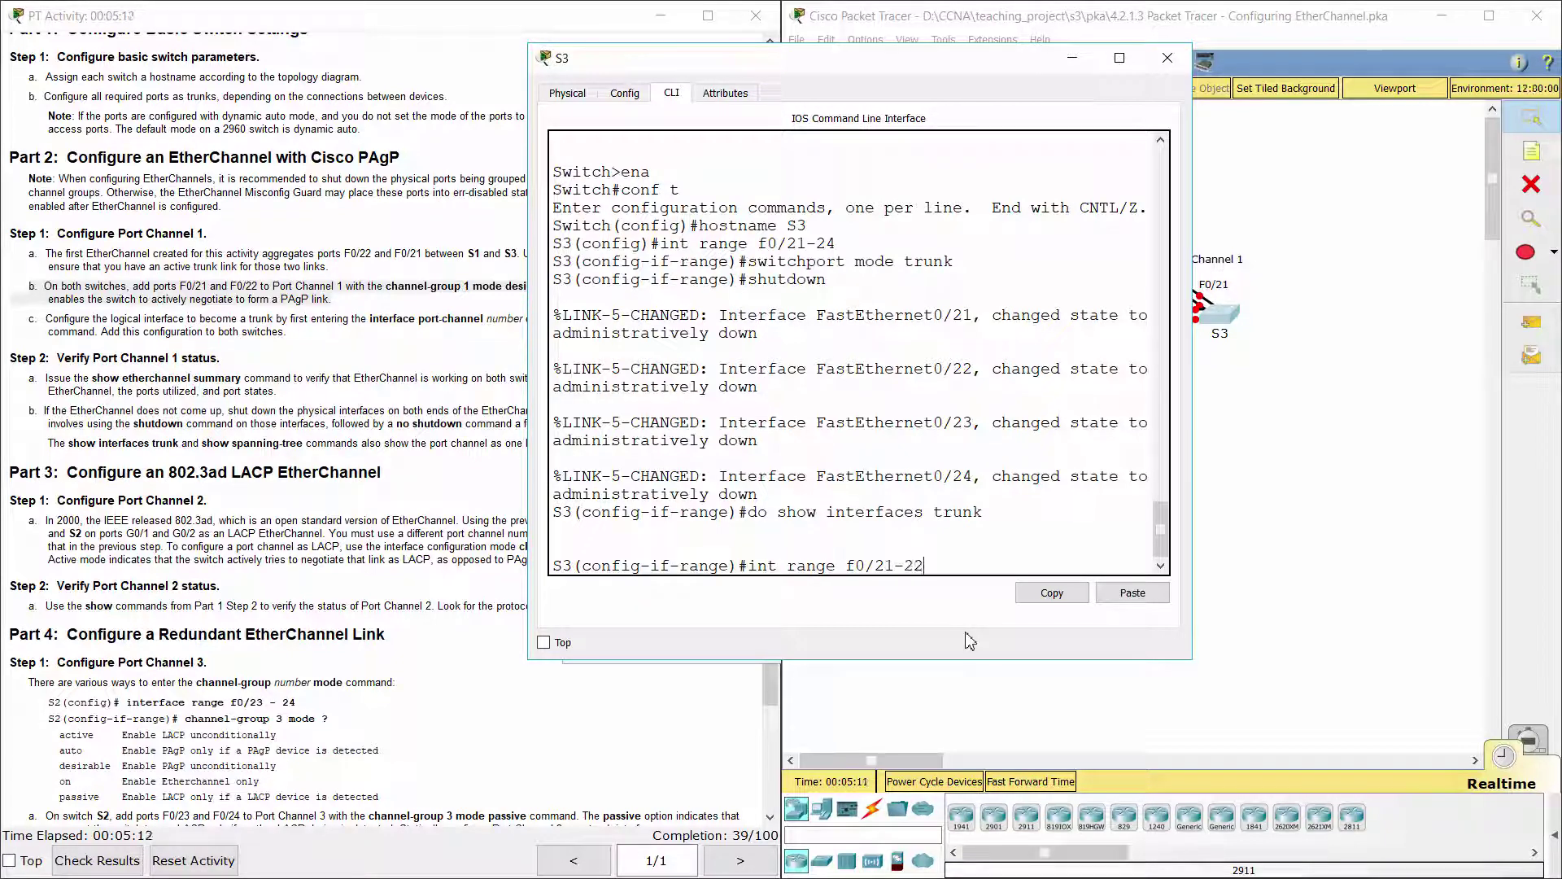
{"action": "key", "text": "Return"}
{"action": "type", "text": "chan"}
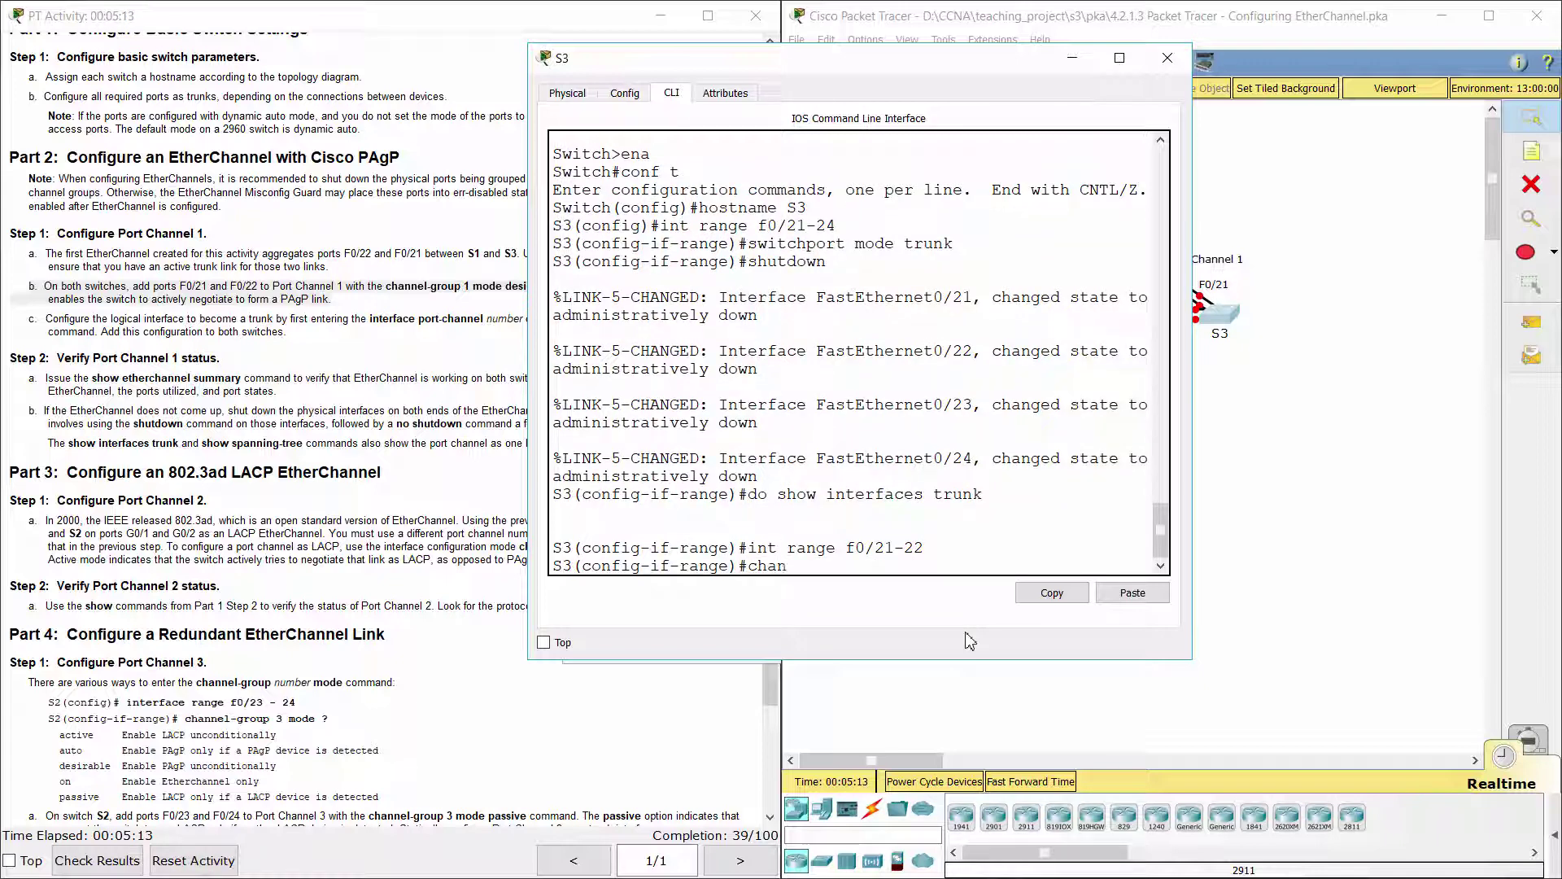
{"action": "type", "text": "nel-group 1 mod edesirable"}
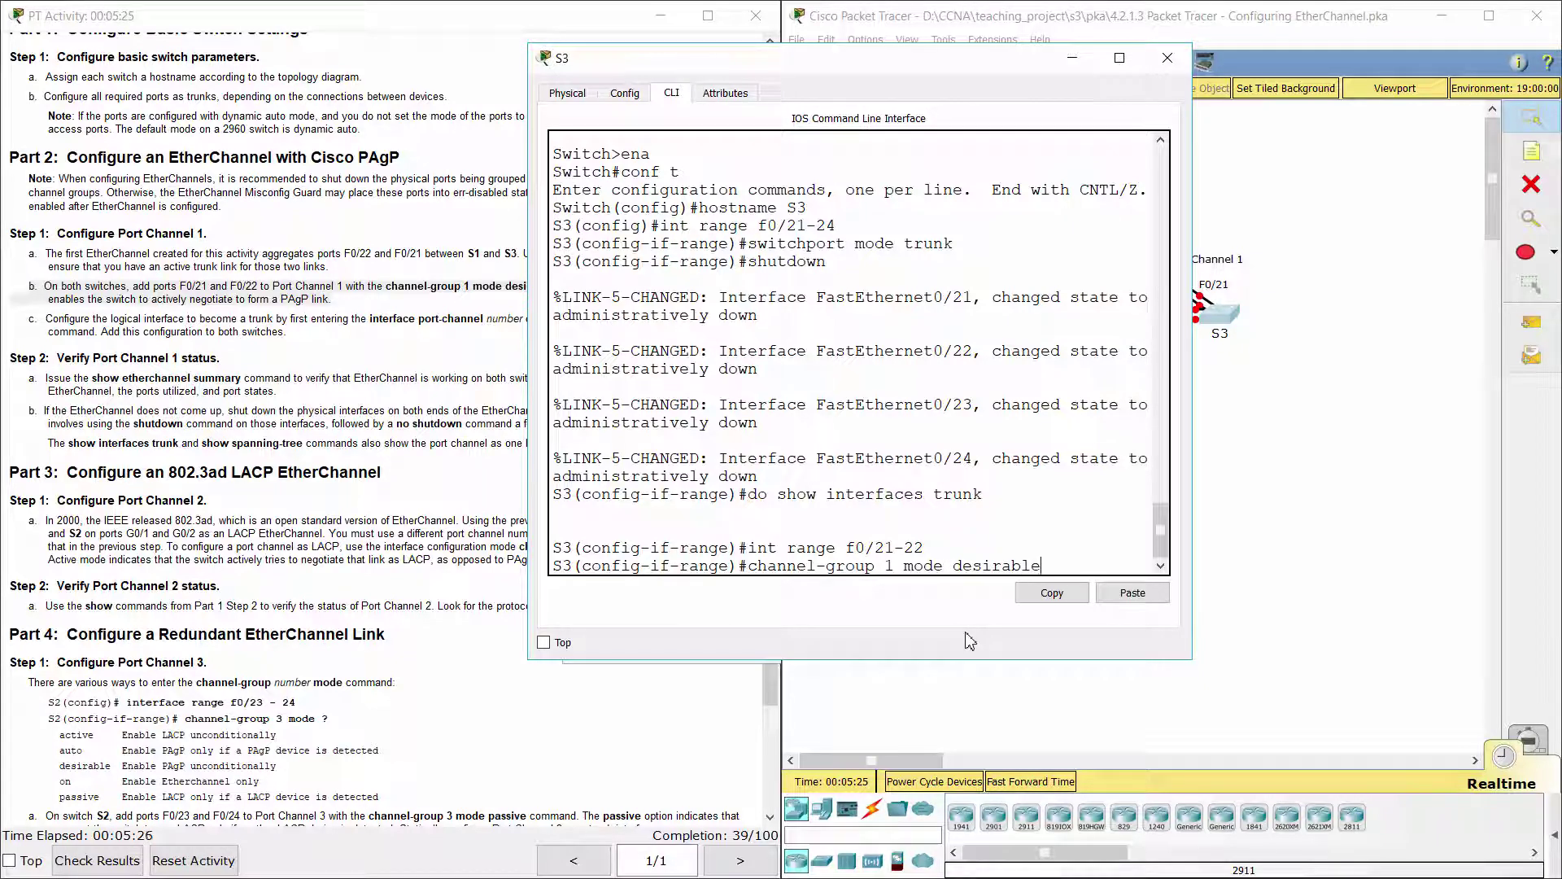
{"action": "key", "text": "Return"}
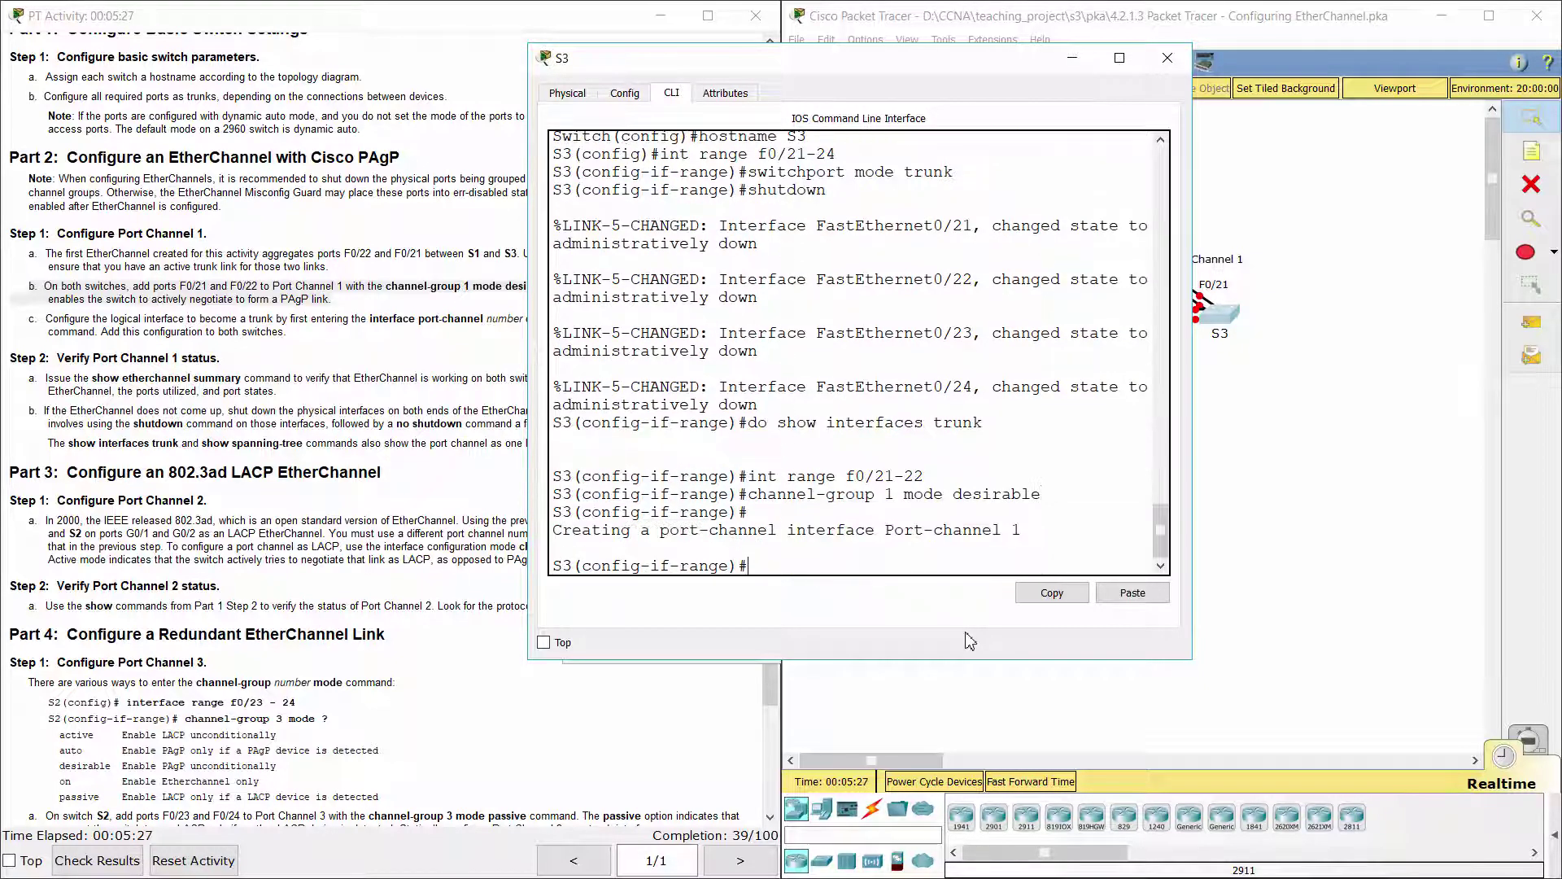
Step: Following instruction step c, configure interface port-channel 1 on S1 with switchport mode trunk
{"action": "left_click_drag", "start_coordinate": [31, 317], "coordinate": [303, 337]}
{"action": "left_click", "coordinate": [1326, 440]}
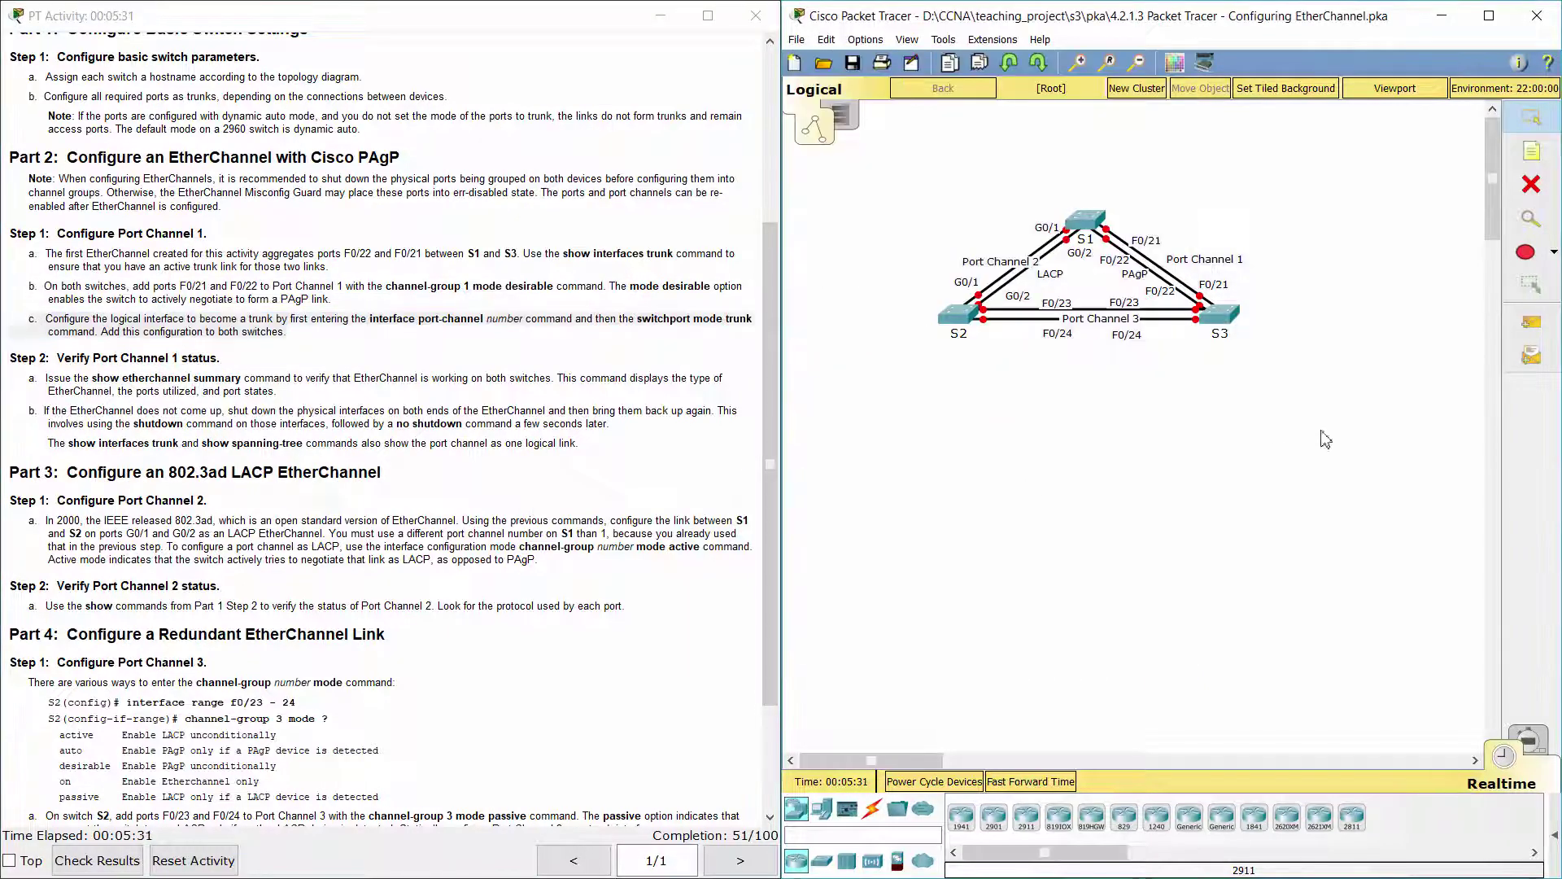
{"action": "left_click", "coordinate": [1100, 239]}
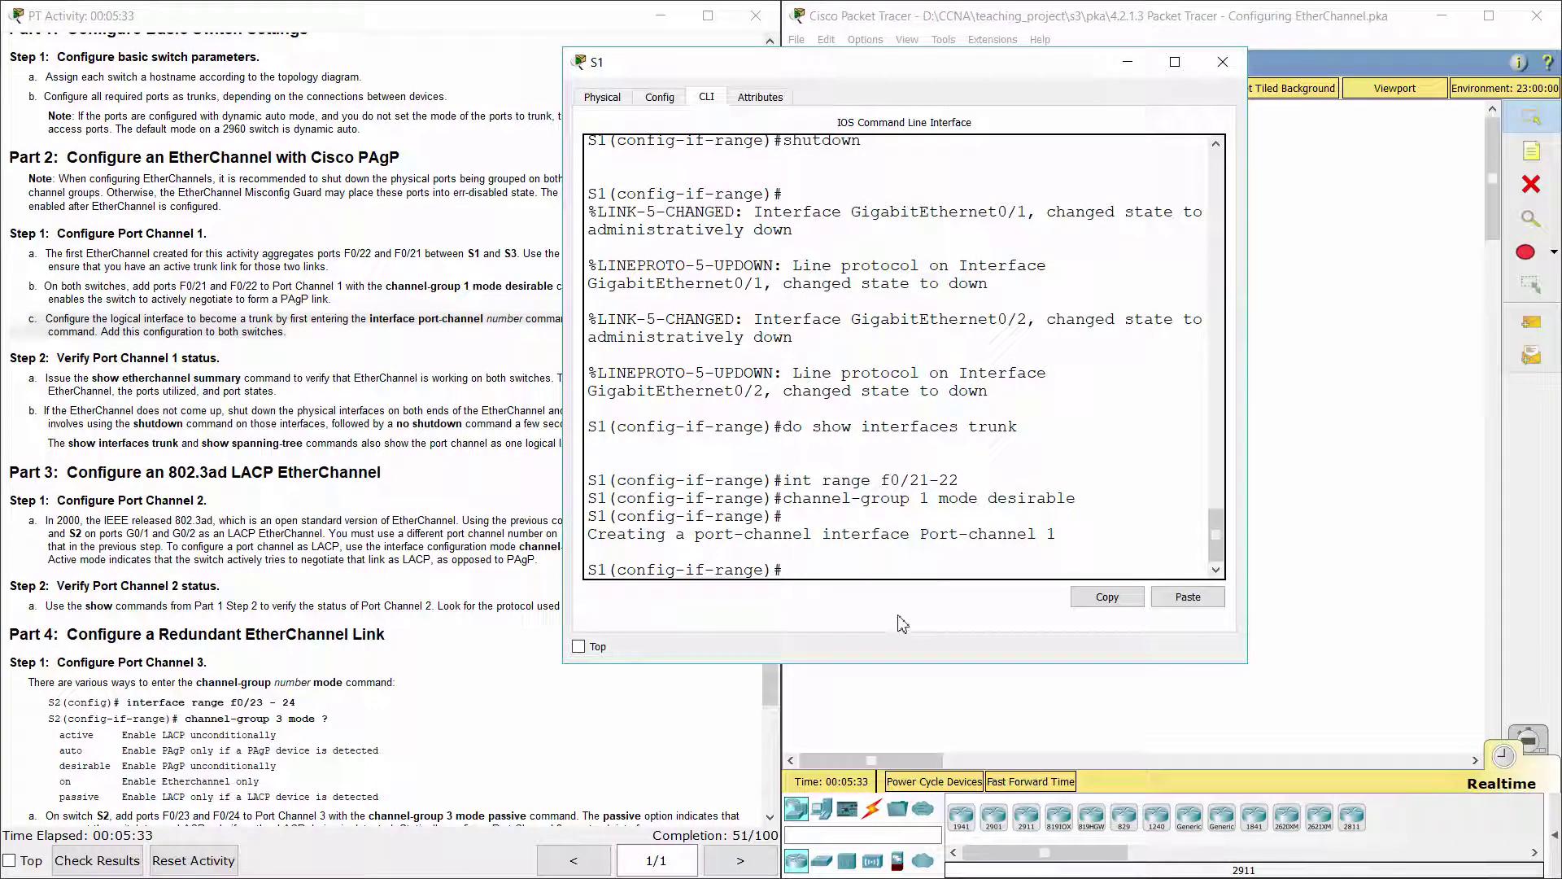
{"action": "type", "text": "int port-channel 1"}
{"action": "key", "text": "Return"}
{"action": "type", "text": "swi"}
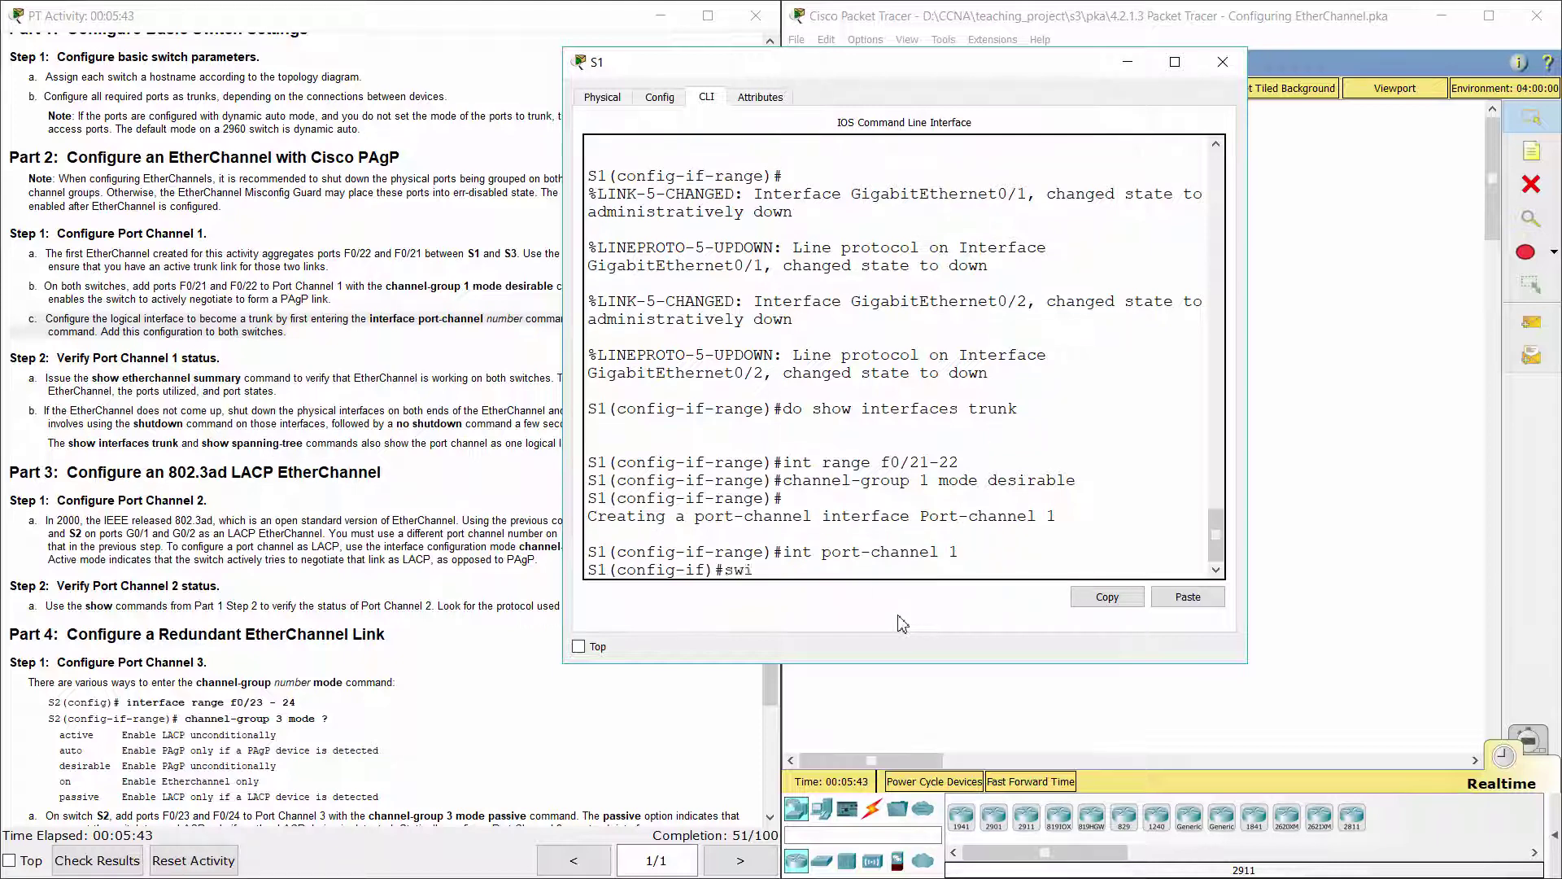
{"action": "type", "text": "tchport mode trunk"}
{"action": "key", "text": "Return"}
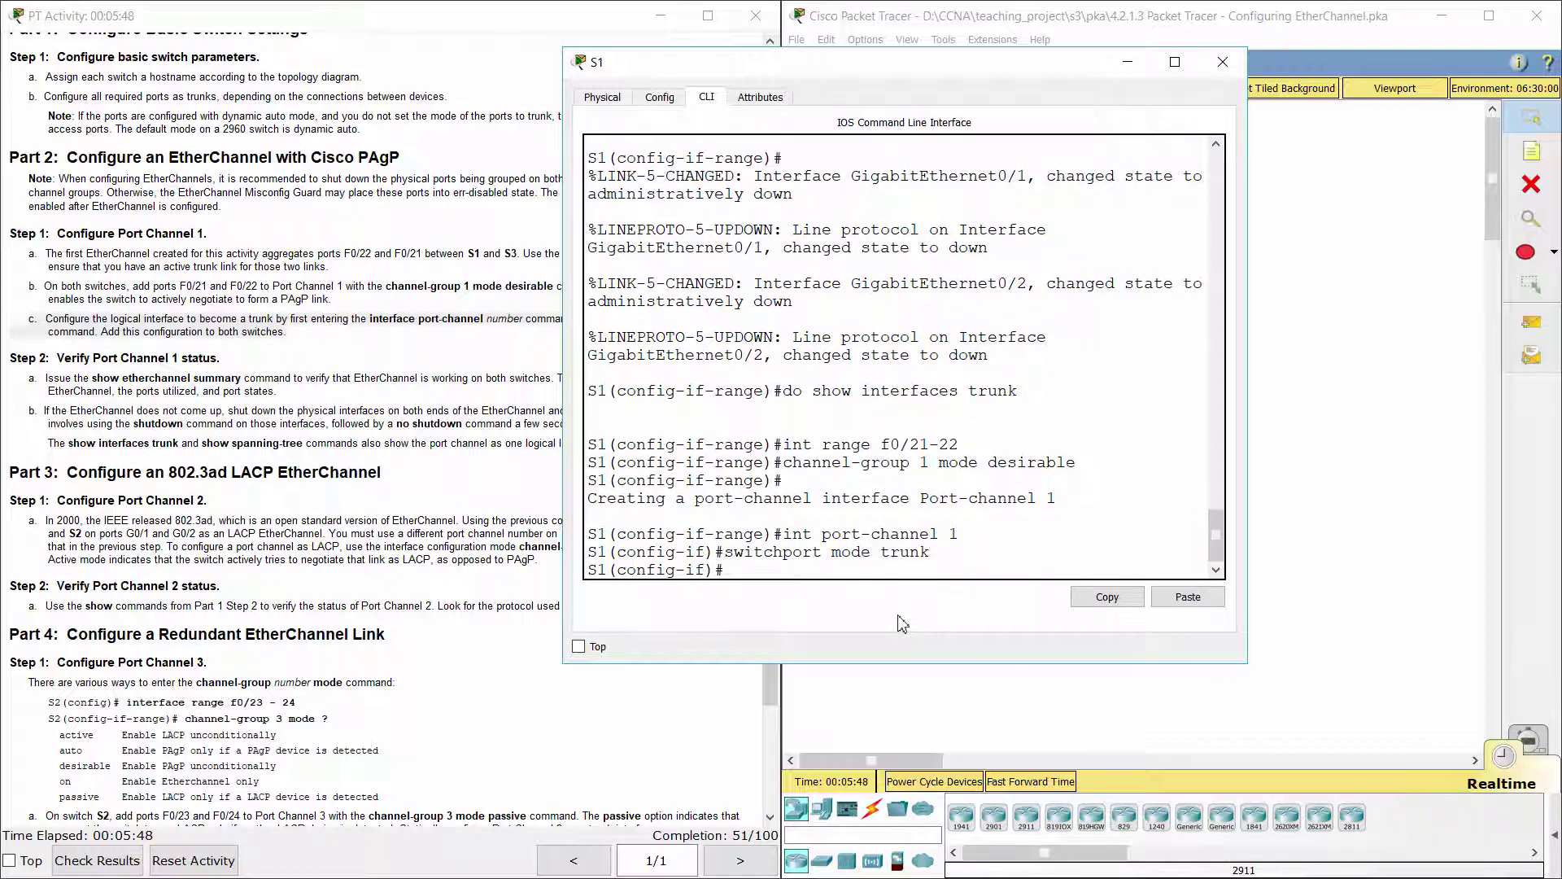
Step: Configure interface port-channel 1 on S3 with switchport mode trunk
{"action": "left_click", "coordinate": [1339, 398]}
{"action": "left_click", "coordinate": [1220, 313]}
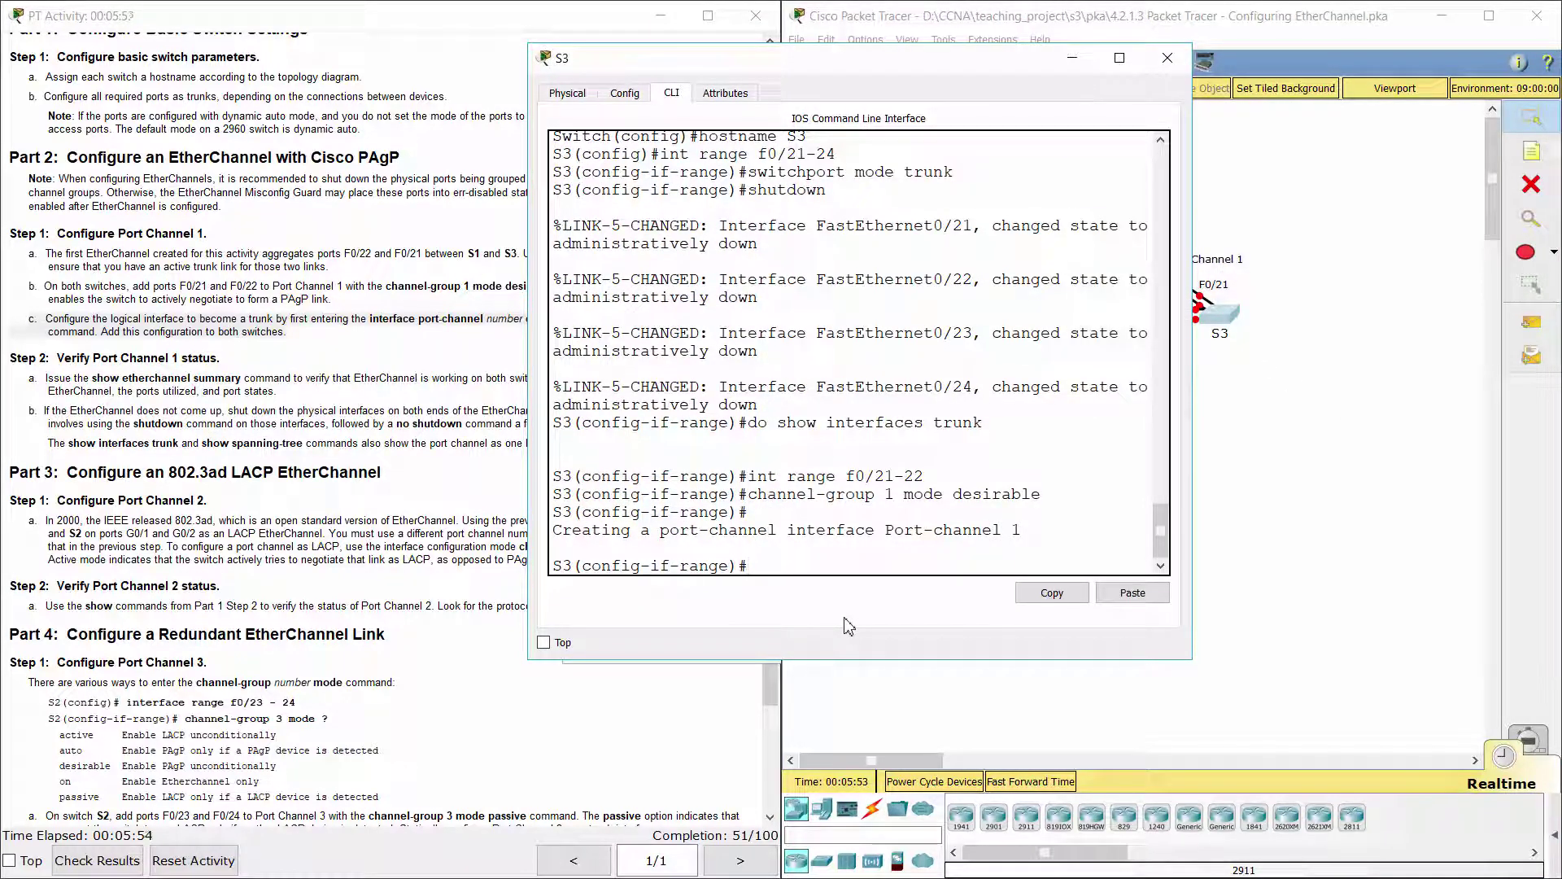
{"action": "type", "text": "int port-channel 1"}
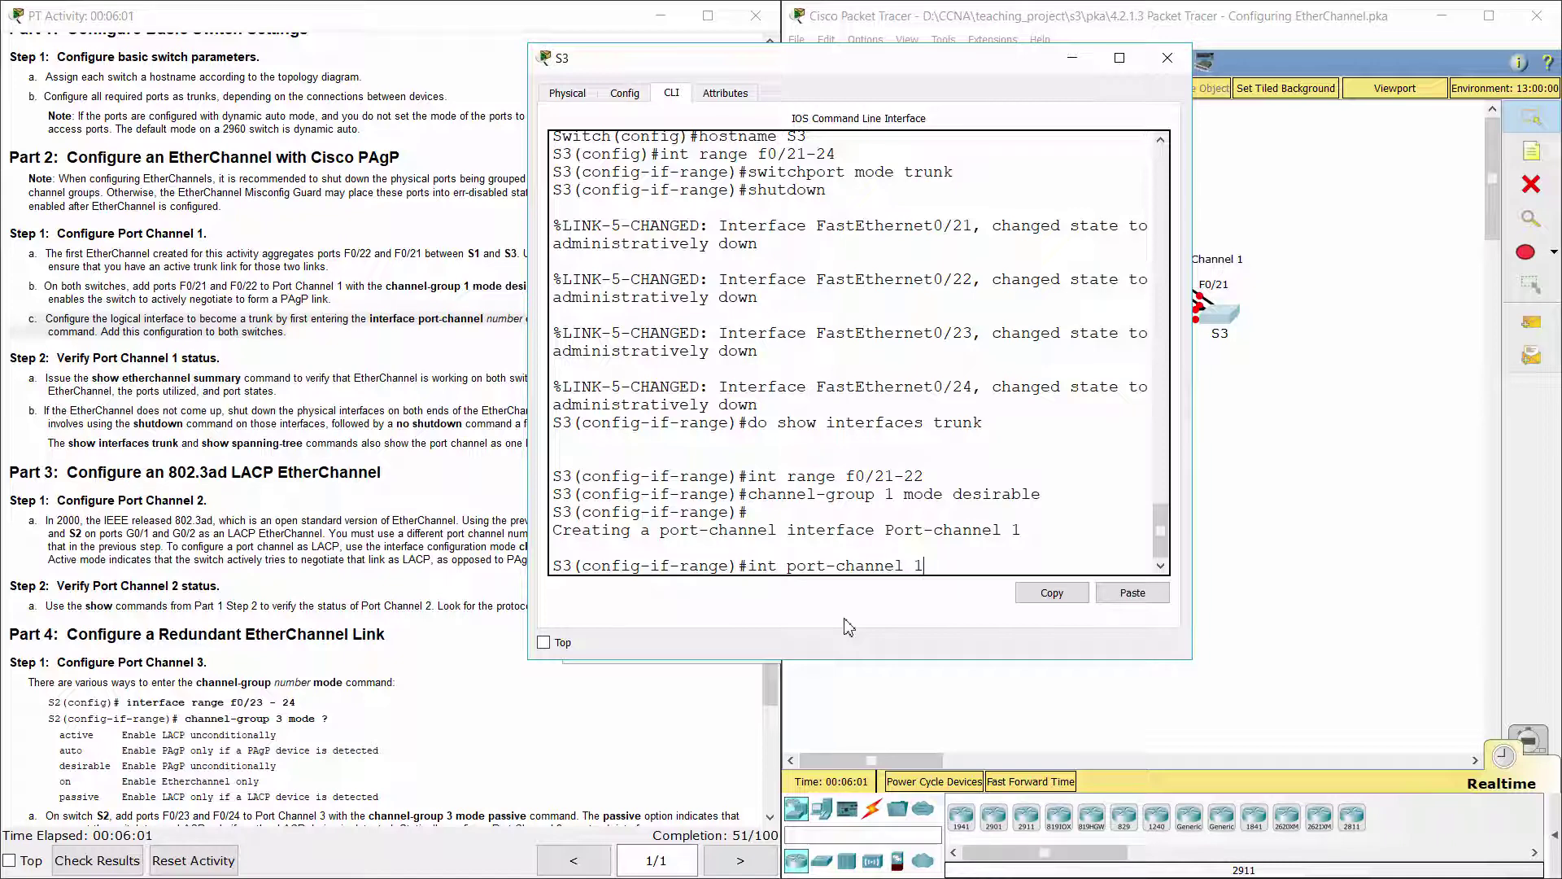
{"action": "key", "text": "Return"}
{"action": "type", "text": "switc"}
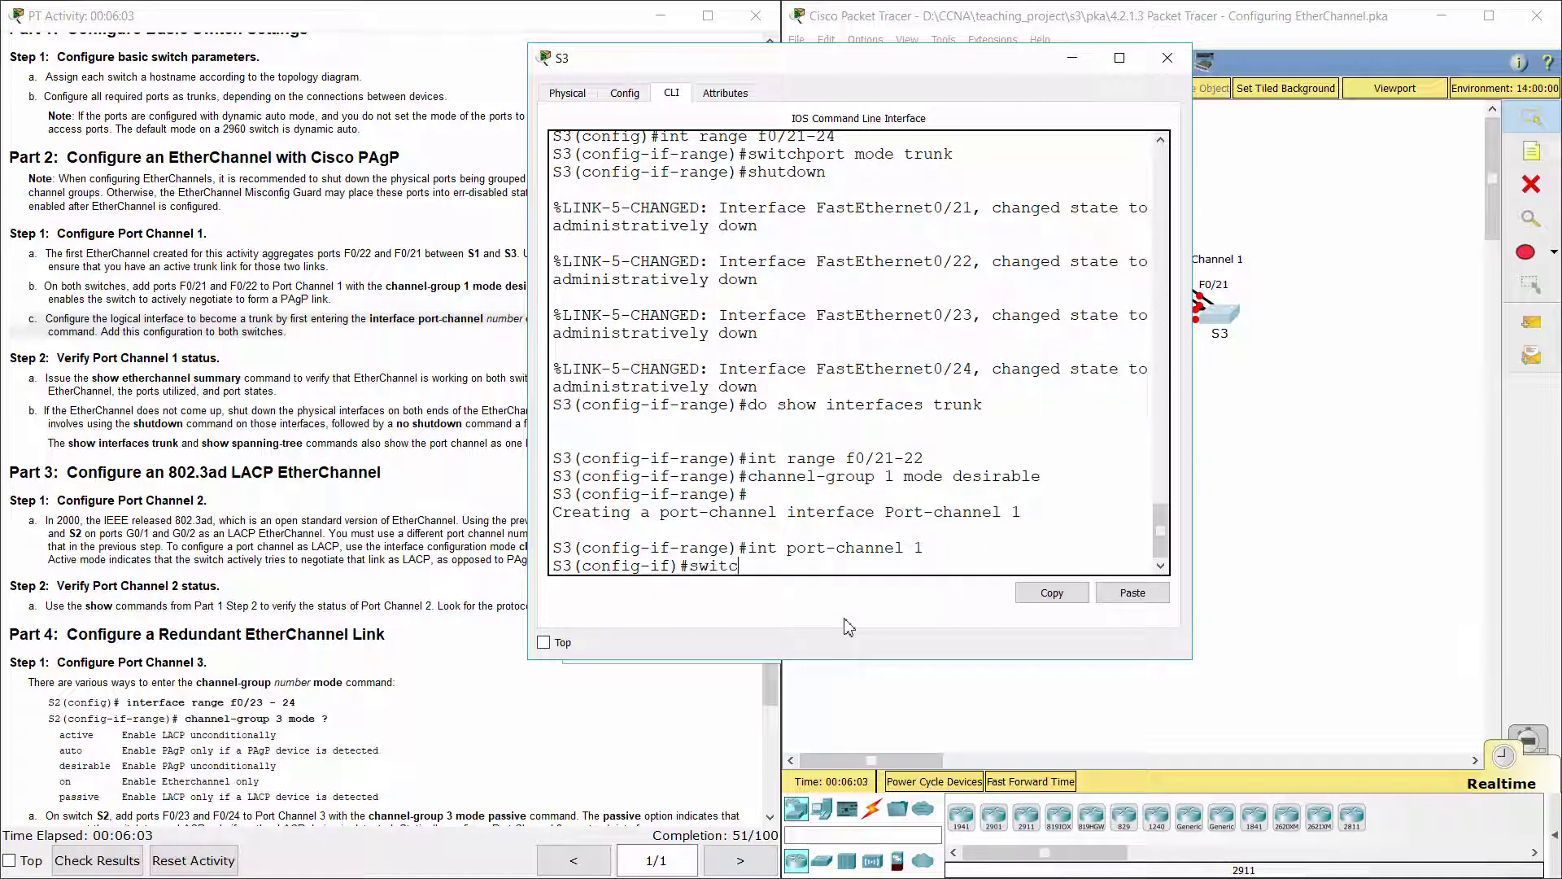
{"action": "type", "text": "hport mode trunk"}
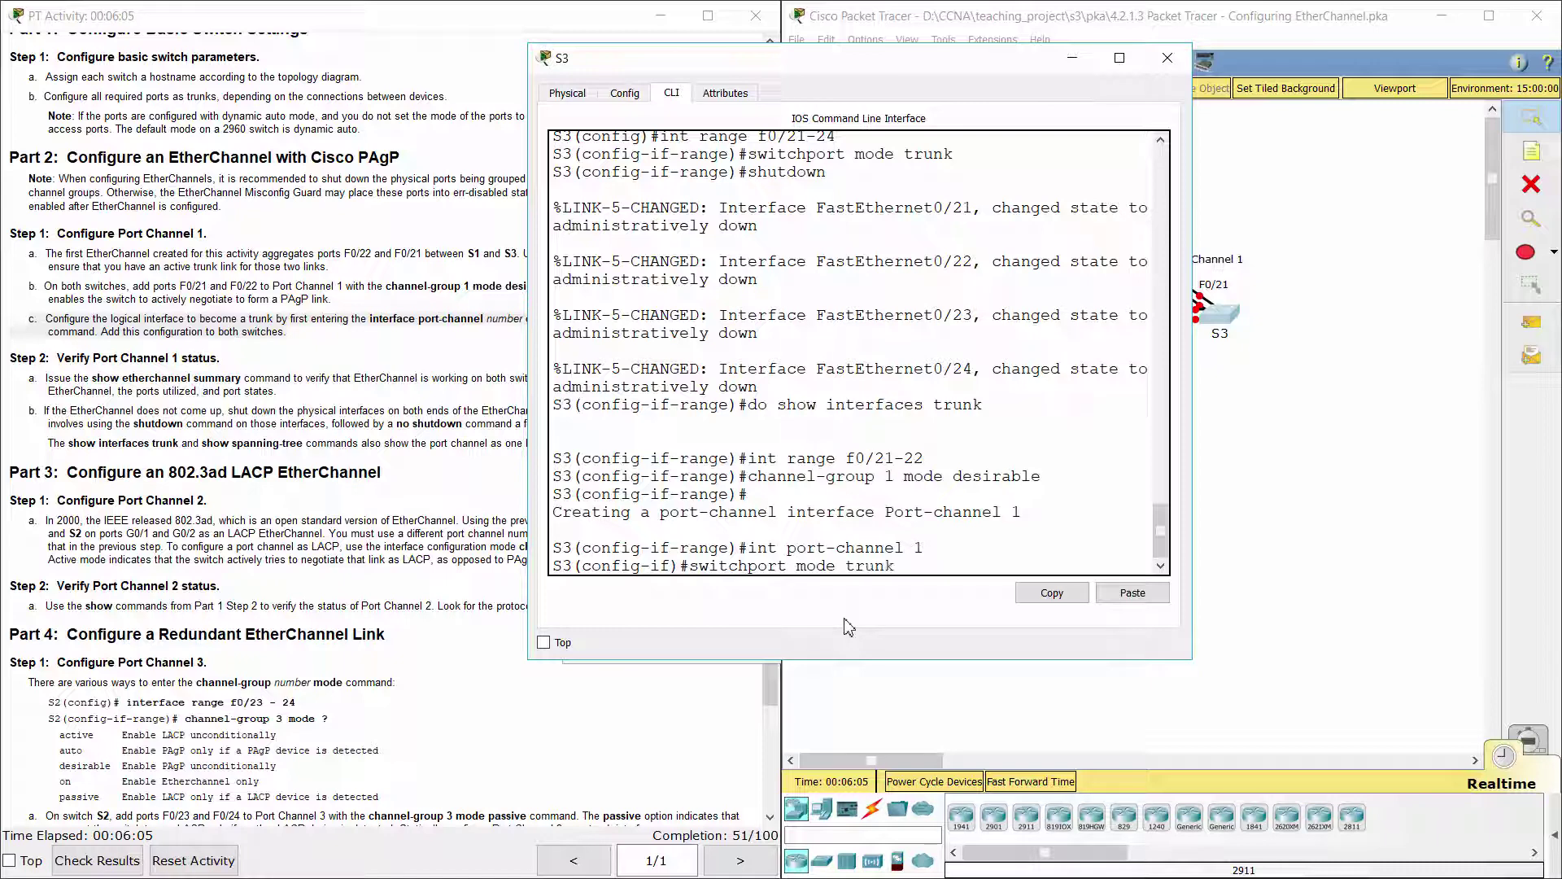
{"action": "key", "text": "Return"}
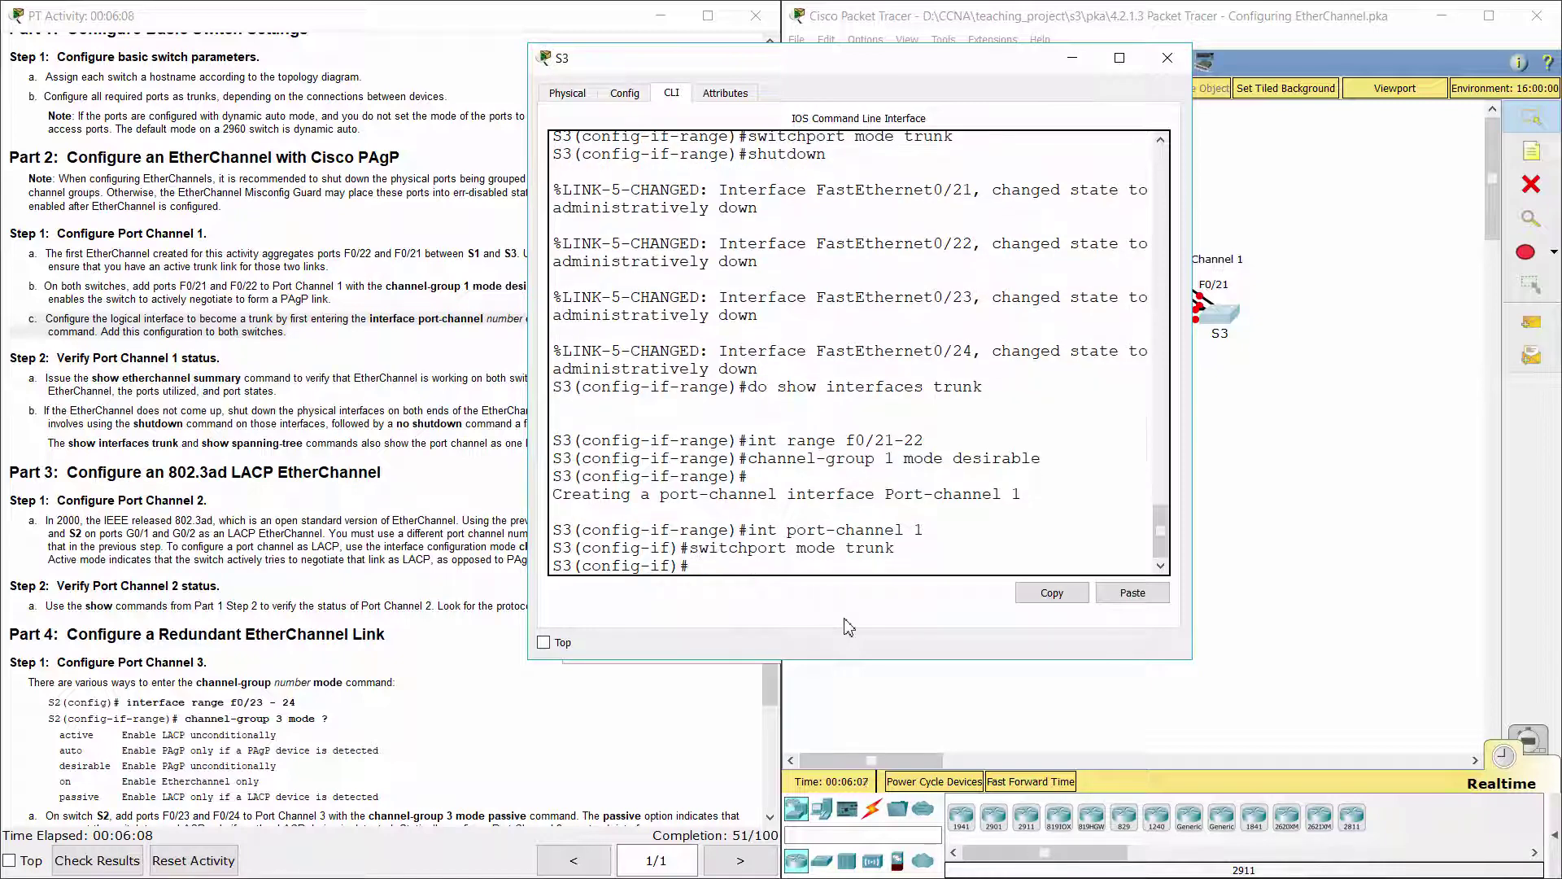
Step: Following Step 2a of the instructions, check Port Channel 1's protocol, ports and flags on S1 with do show etherchannel summary
{"action": "left_click", "coordinate": [183, 388]}
{"action": "left_click_drag", "start_coordinate": [14, 355], "coordinate": [233, 363]}
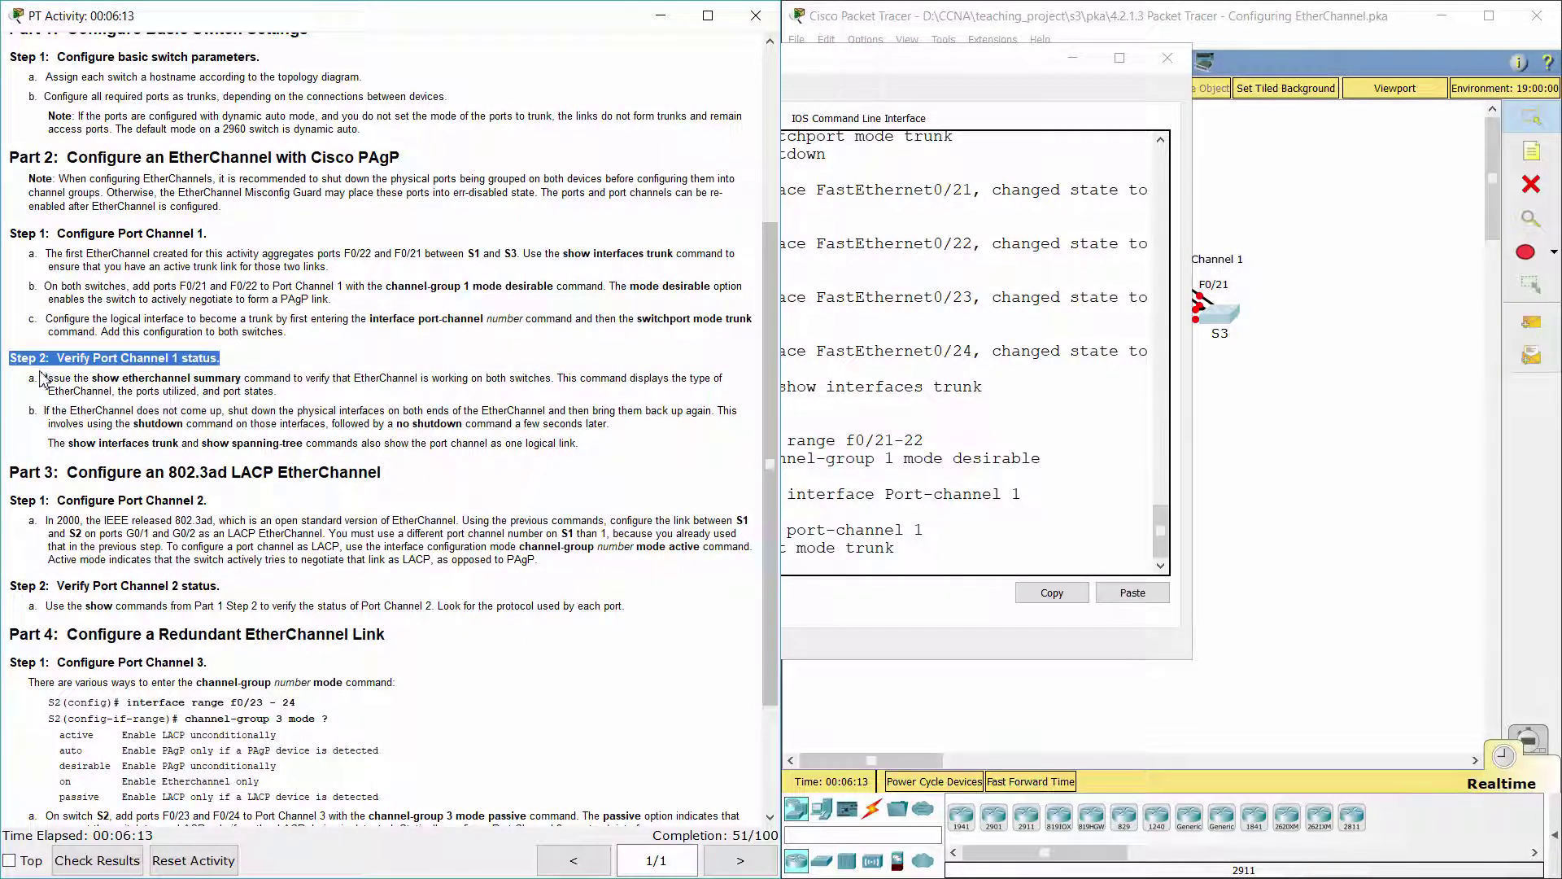
{"action": "left_click_drag", "start_coordinate": [30, 377], "coordinate": [280, 392]}
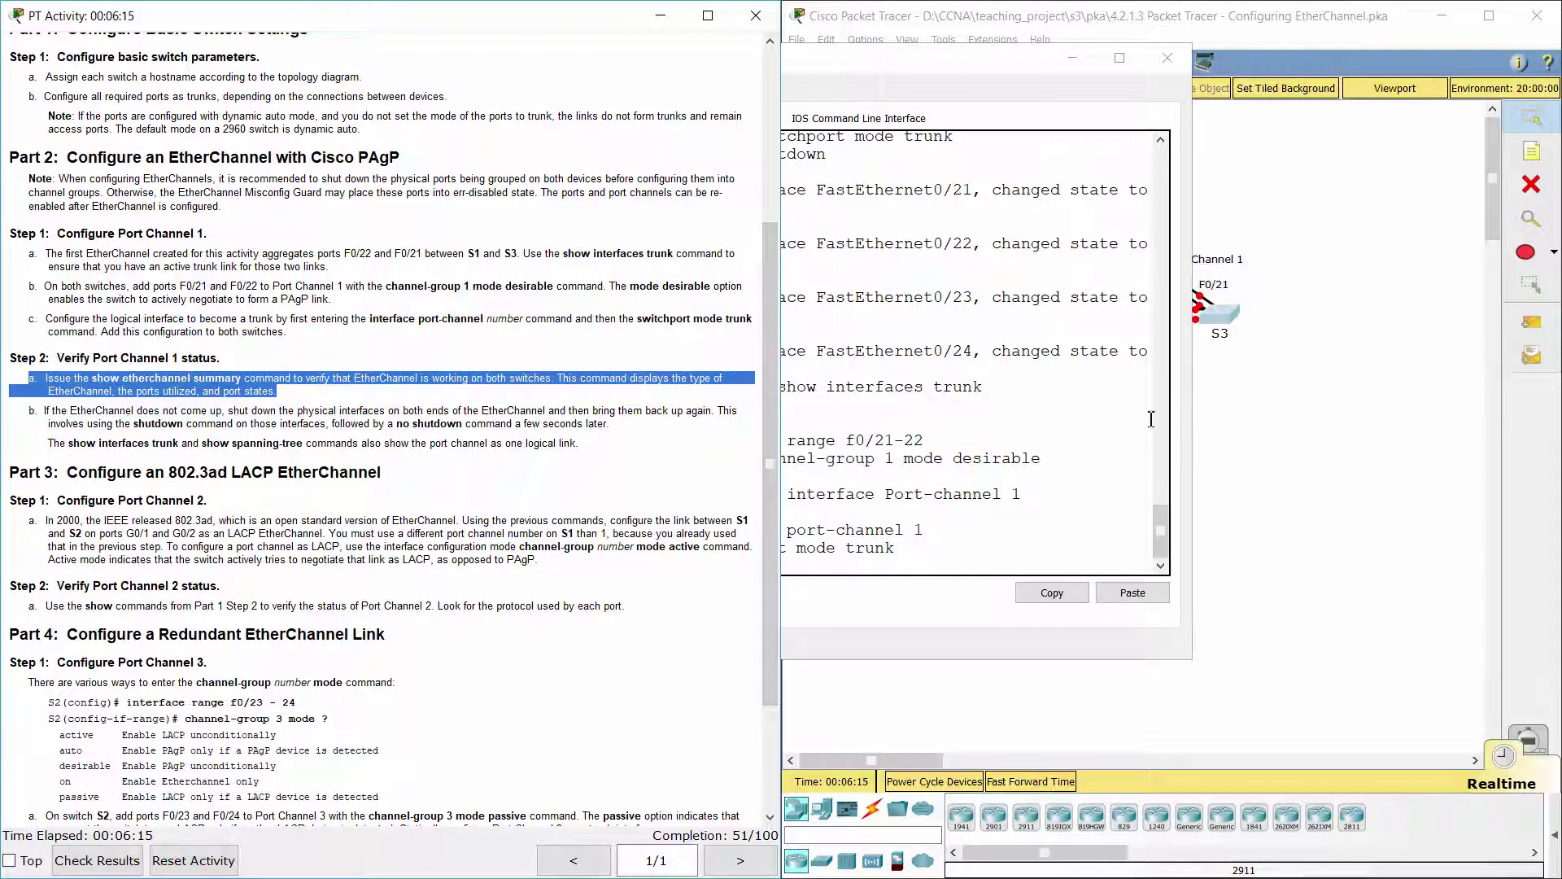
{"action": "left_click", "coordinate": [1235, 439]}
{"action": "left_click", "coordinate": [1090, 221]}
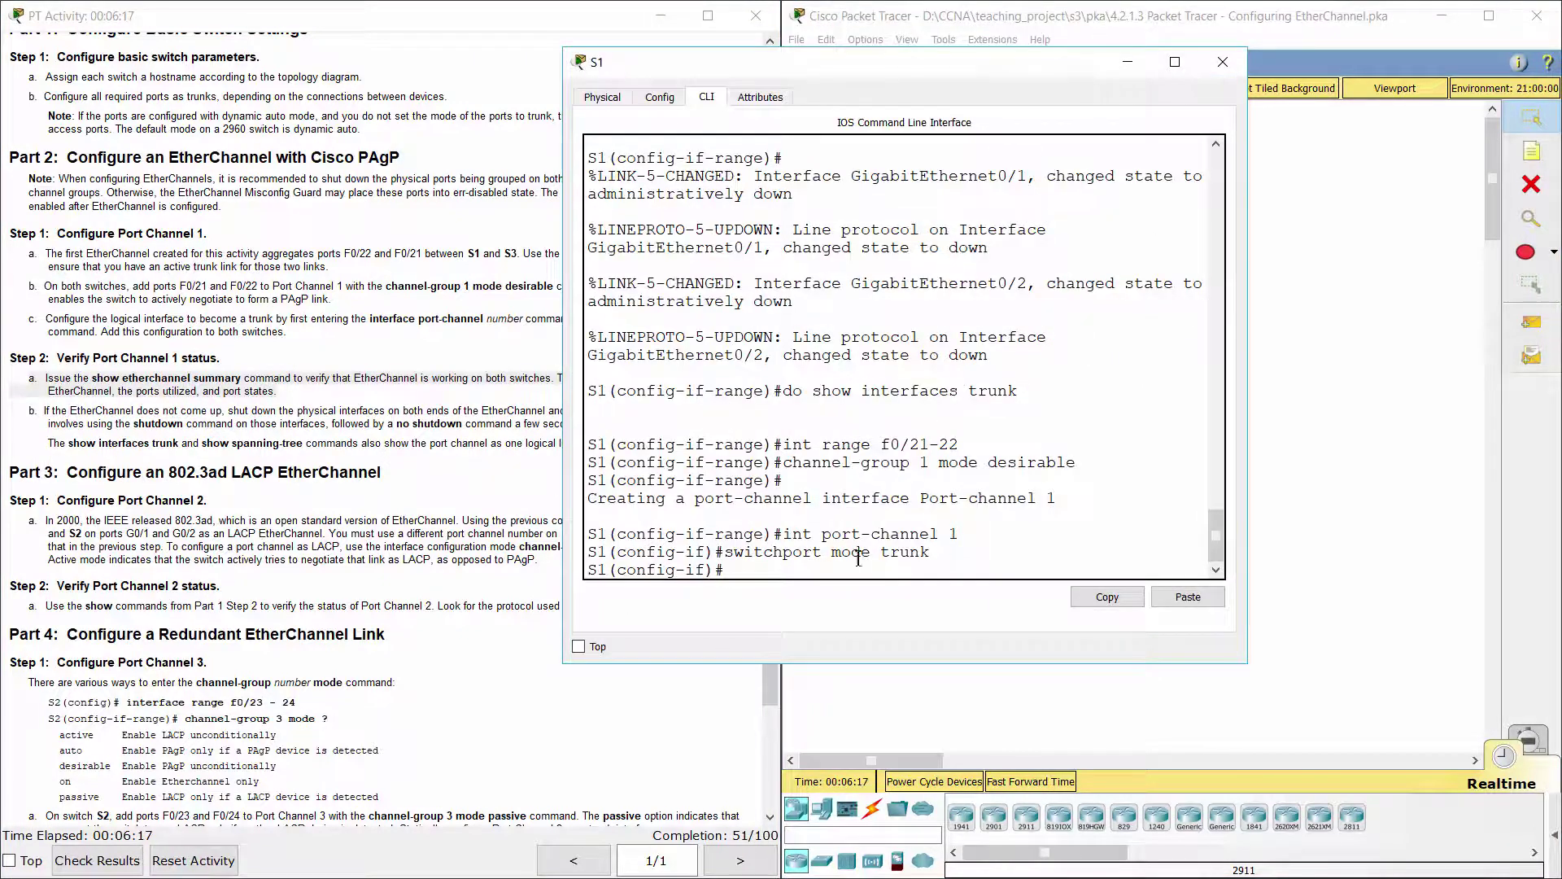
{"action": "type", "text": "do show ether"}
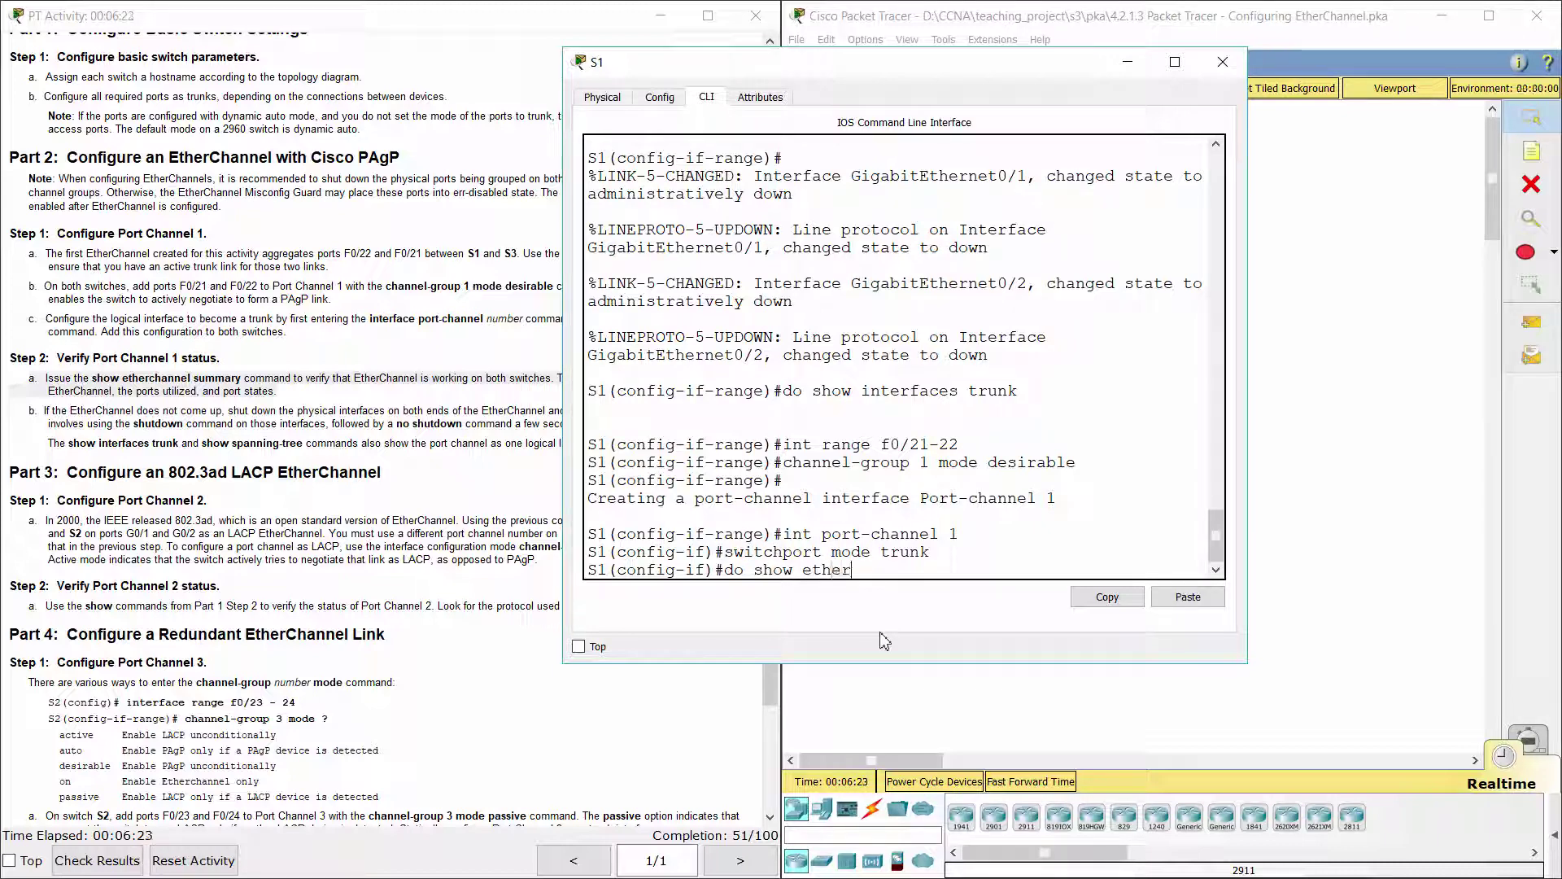
{"action": "type", "text": "channel summary"}
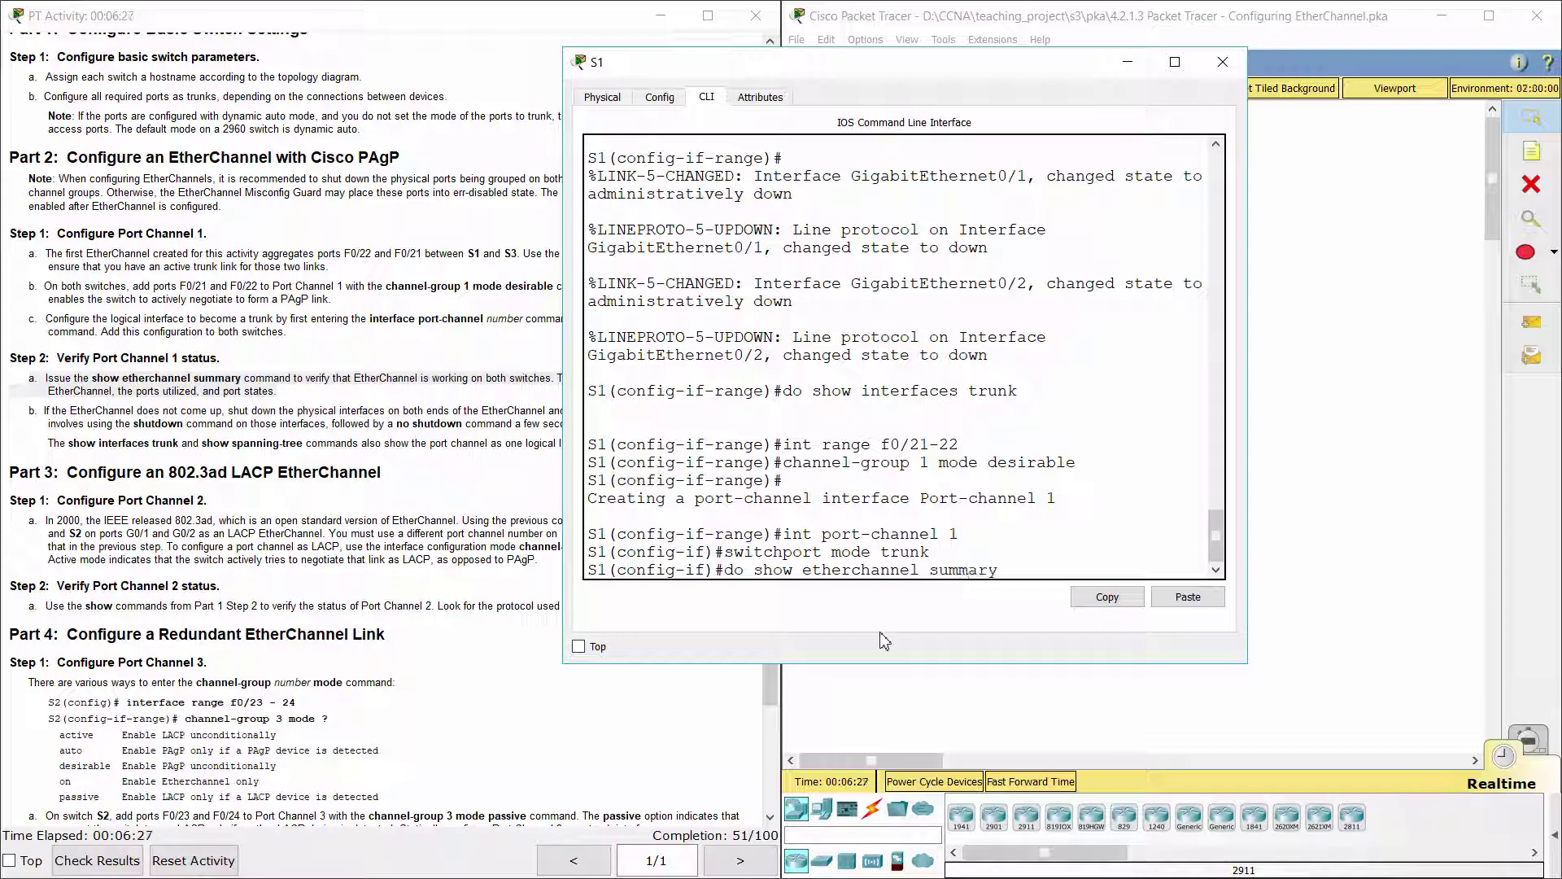
{"action": "key", "text": "Return"}
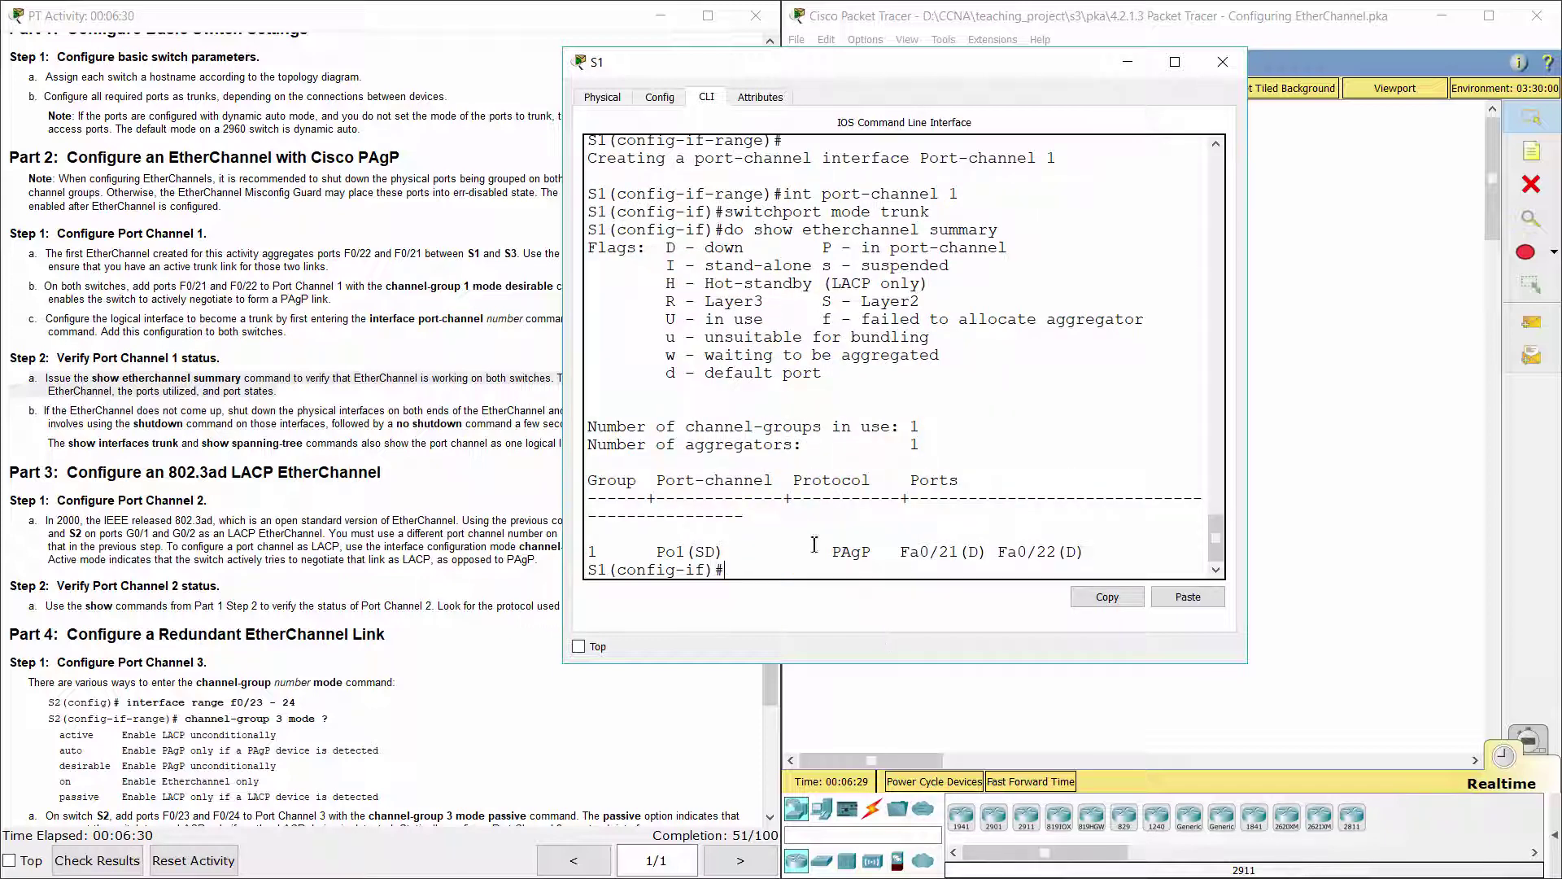
{"action": "left_click_drag", "start_coordinate": [579, 553], "coordinate": [1081, 552]}
{"action": "left_click", "coordinate": [1081, 552]}
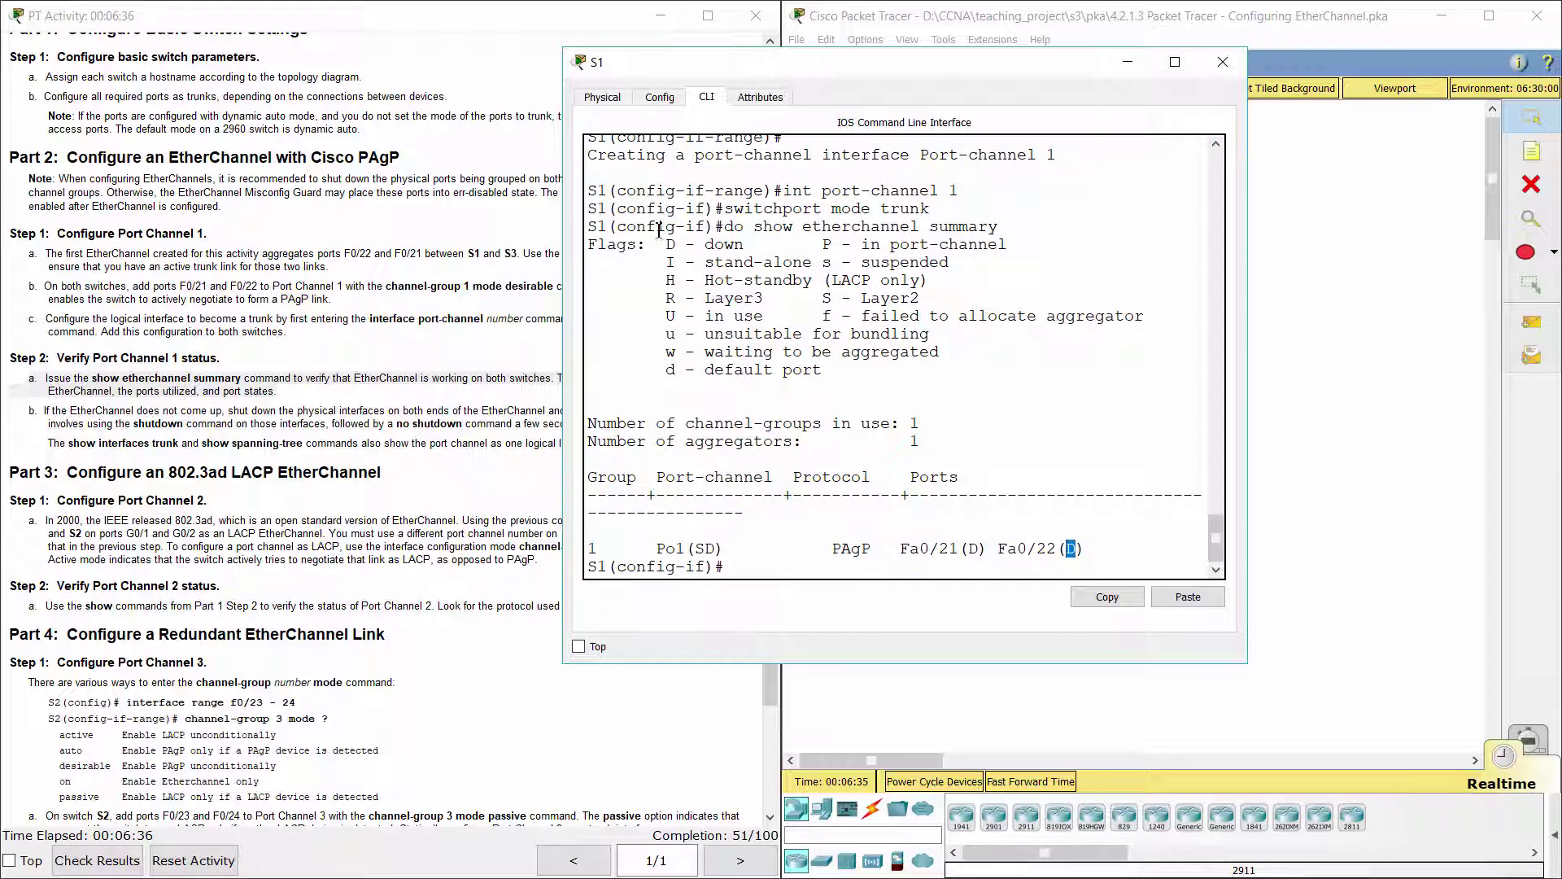
{"action": "left_click_drag", "start_coordinate": [666, 244], "coordinate": [763, 244]}
{"action": "left_click", "coordinate": [925, 563]}
Step: Check the protocol, ports and status flags of Port Channel 1 on S3 with do show etherchannel summary
{"action": "left_click", "coordinate": [1293, 404]}
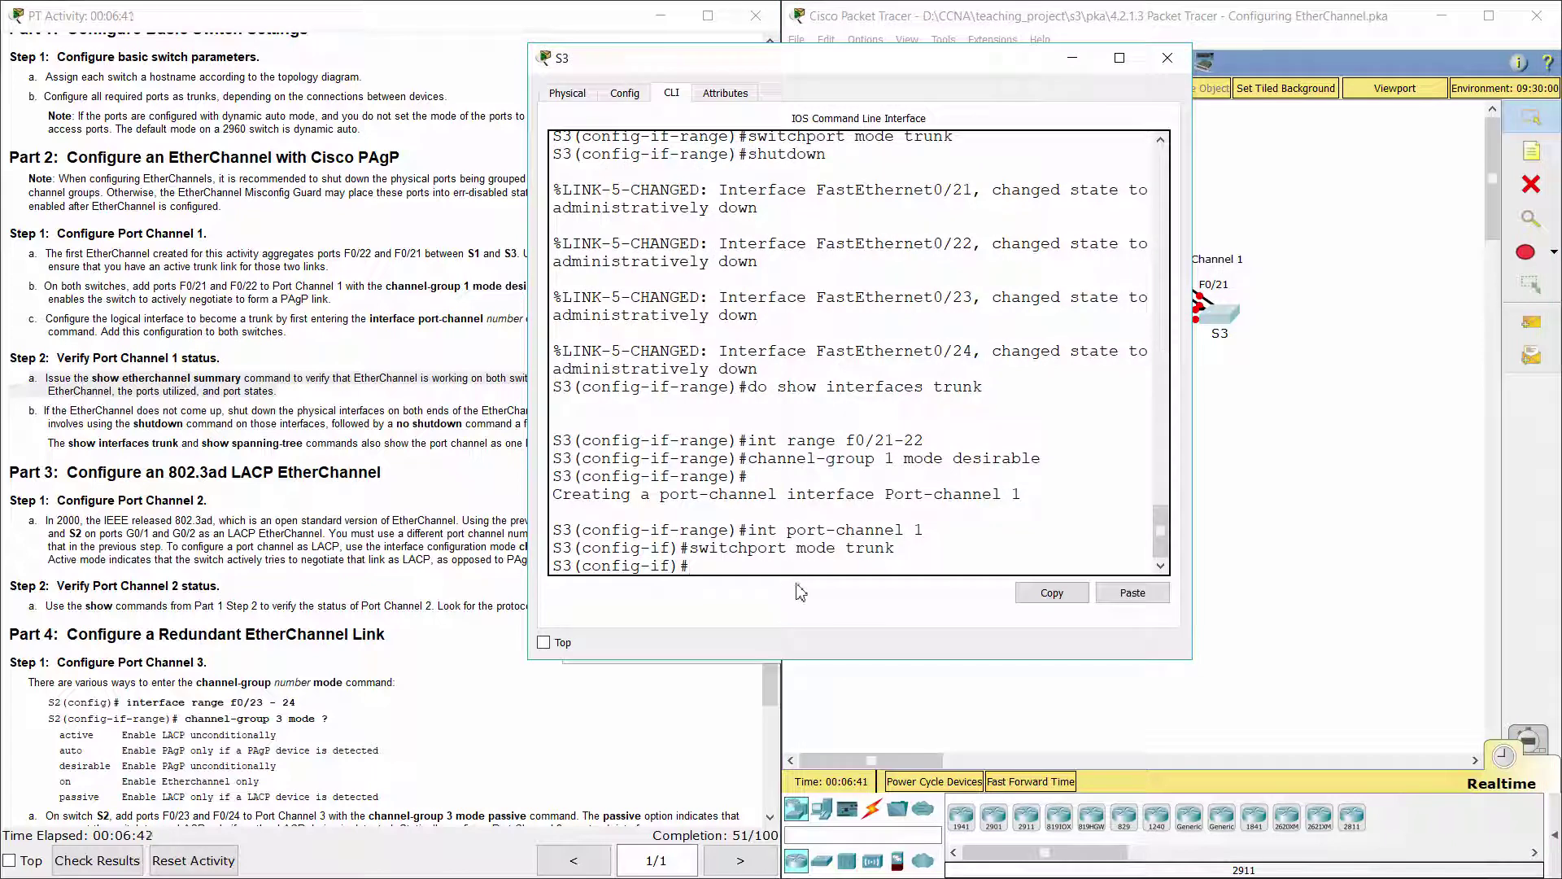
{"action": "type", "text": "do show ethercha"}
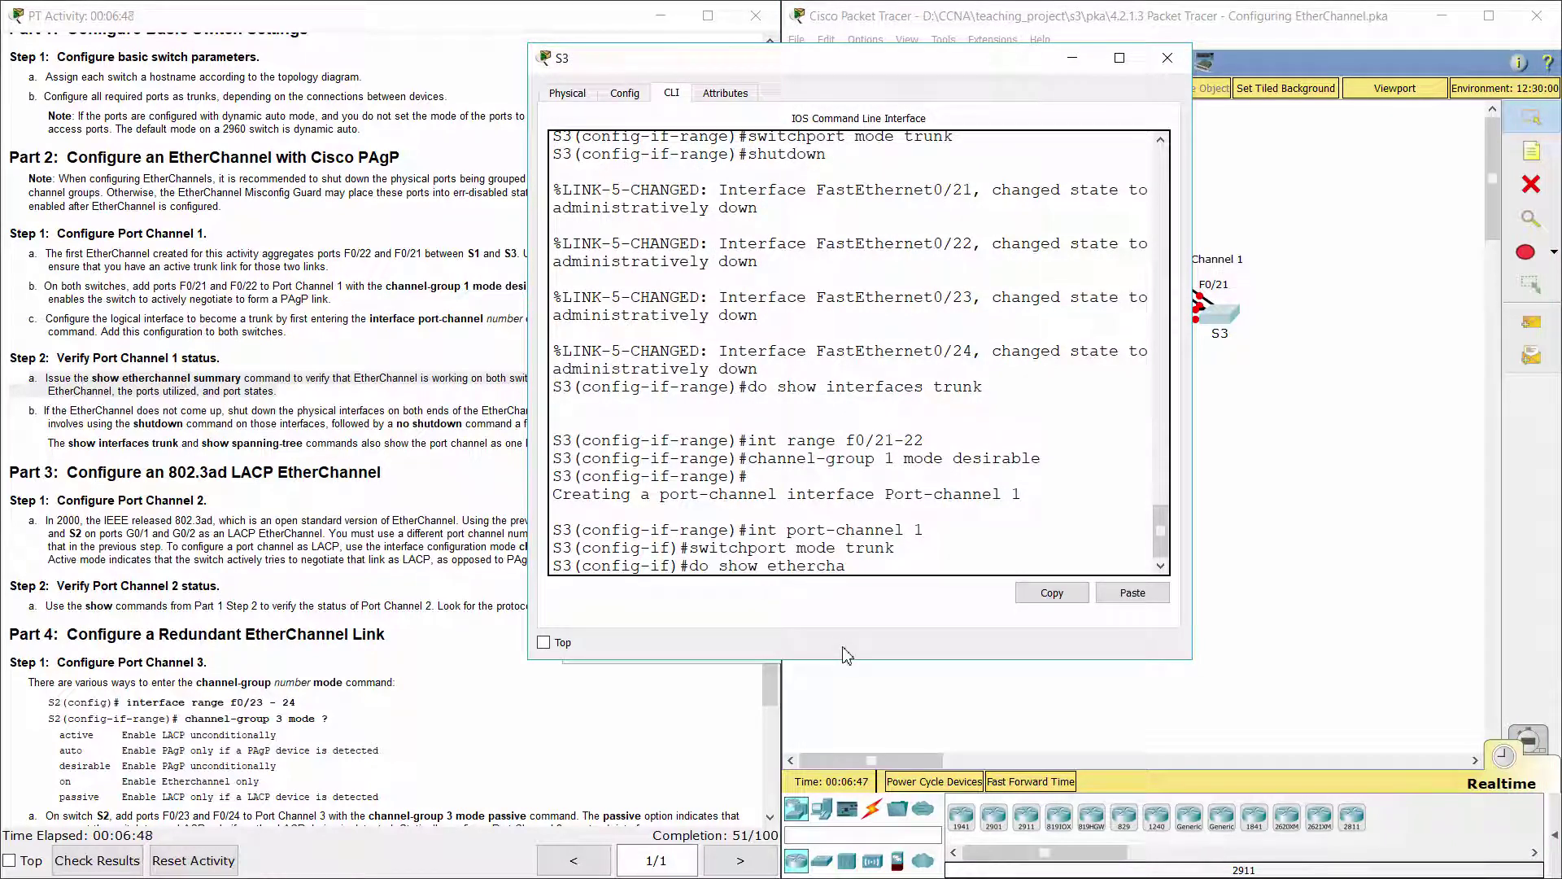
{"action": "type", "text": "nnel summary"}
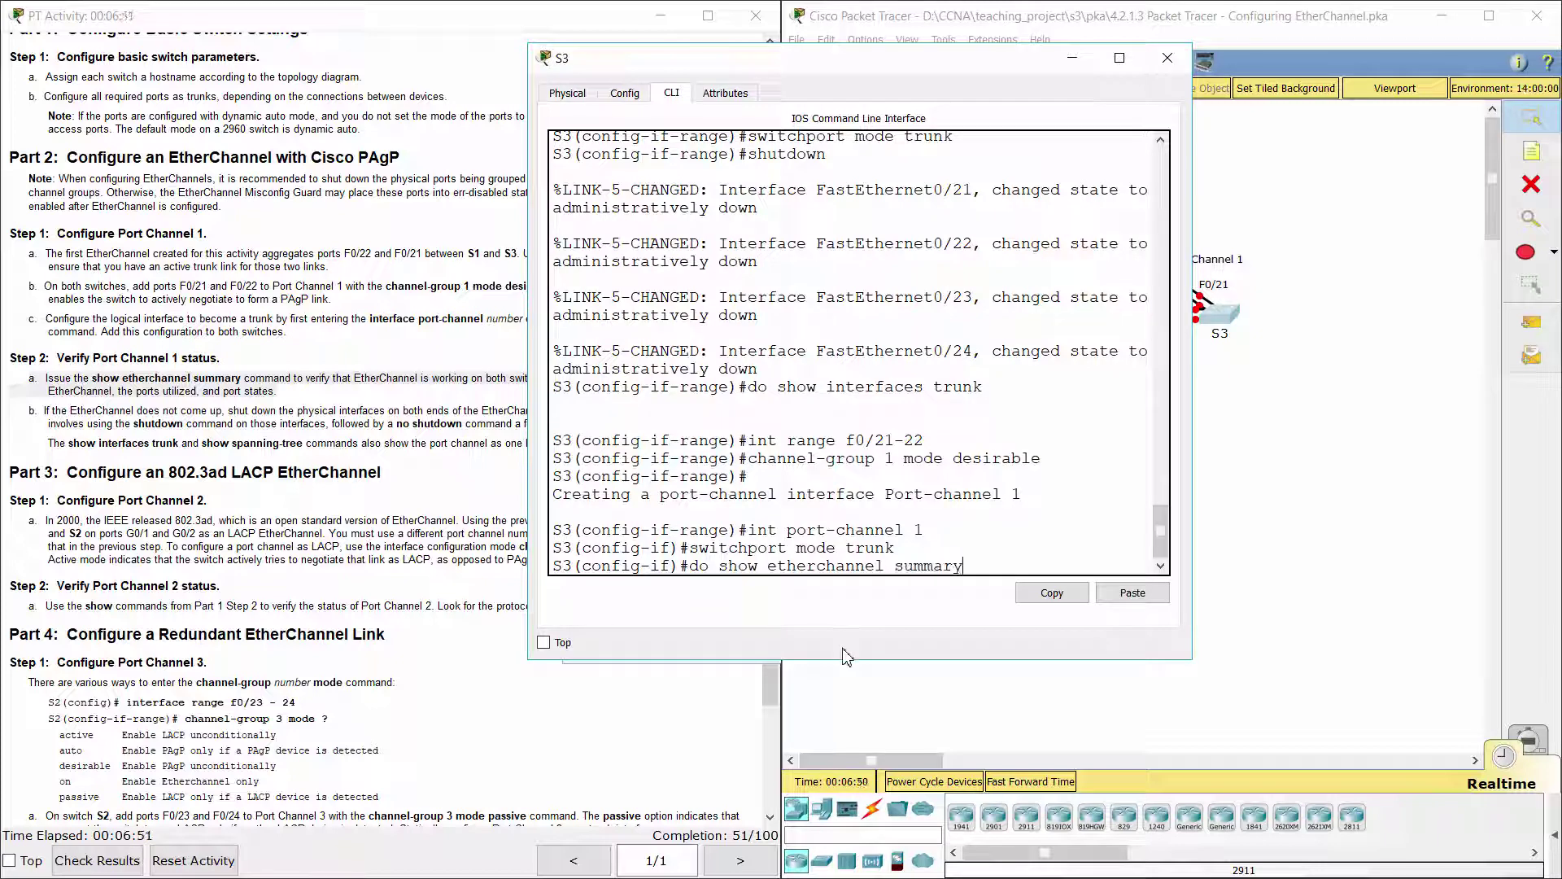
{"action": "key", "text": "Return"}
{"action": "left_click_drag", "start_coordinate": [553, 549], "coordinate": [1049, 550]}
{"action": "left_click", "coordinate": [954, 543]}
{"action": "left_click_drag", "start_coordinate": [938, 549], "coordinate": [1052, 550]}
{"action": "left_click", "coordinate": [938, 593]}
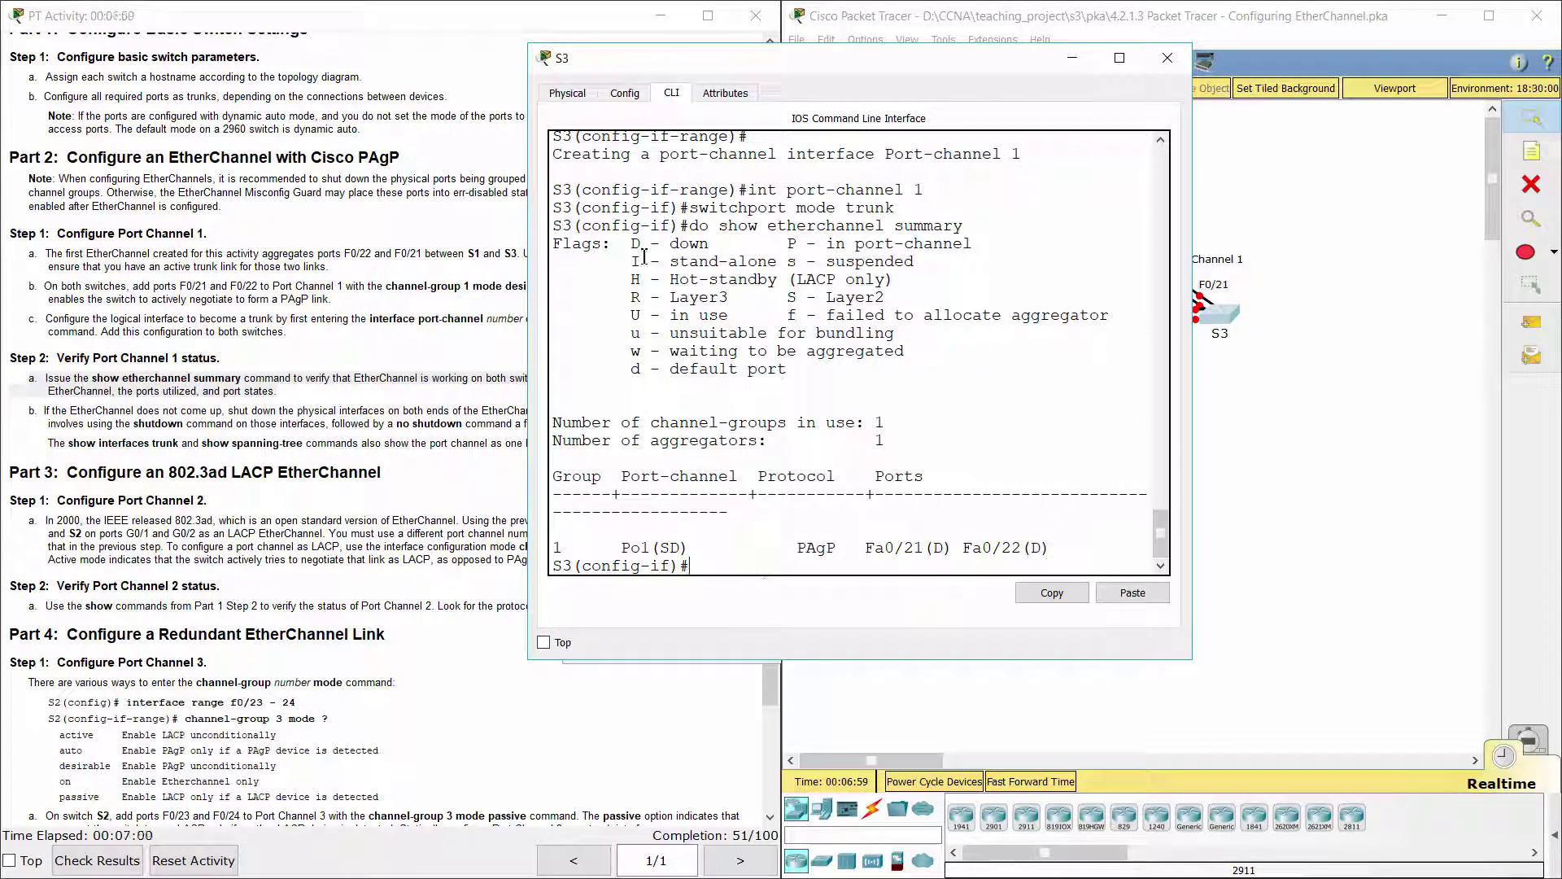
{"action": "left_click_drag", "start_coordinate": [632, 243], "coordinate": [728, 244]}
Step: Following Step 2b of the instructions, bring up interfaces F0/21-22 on S1 with no shutdown
{"action": "left_click", "coordinate": [24, 417]}
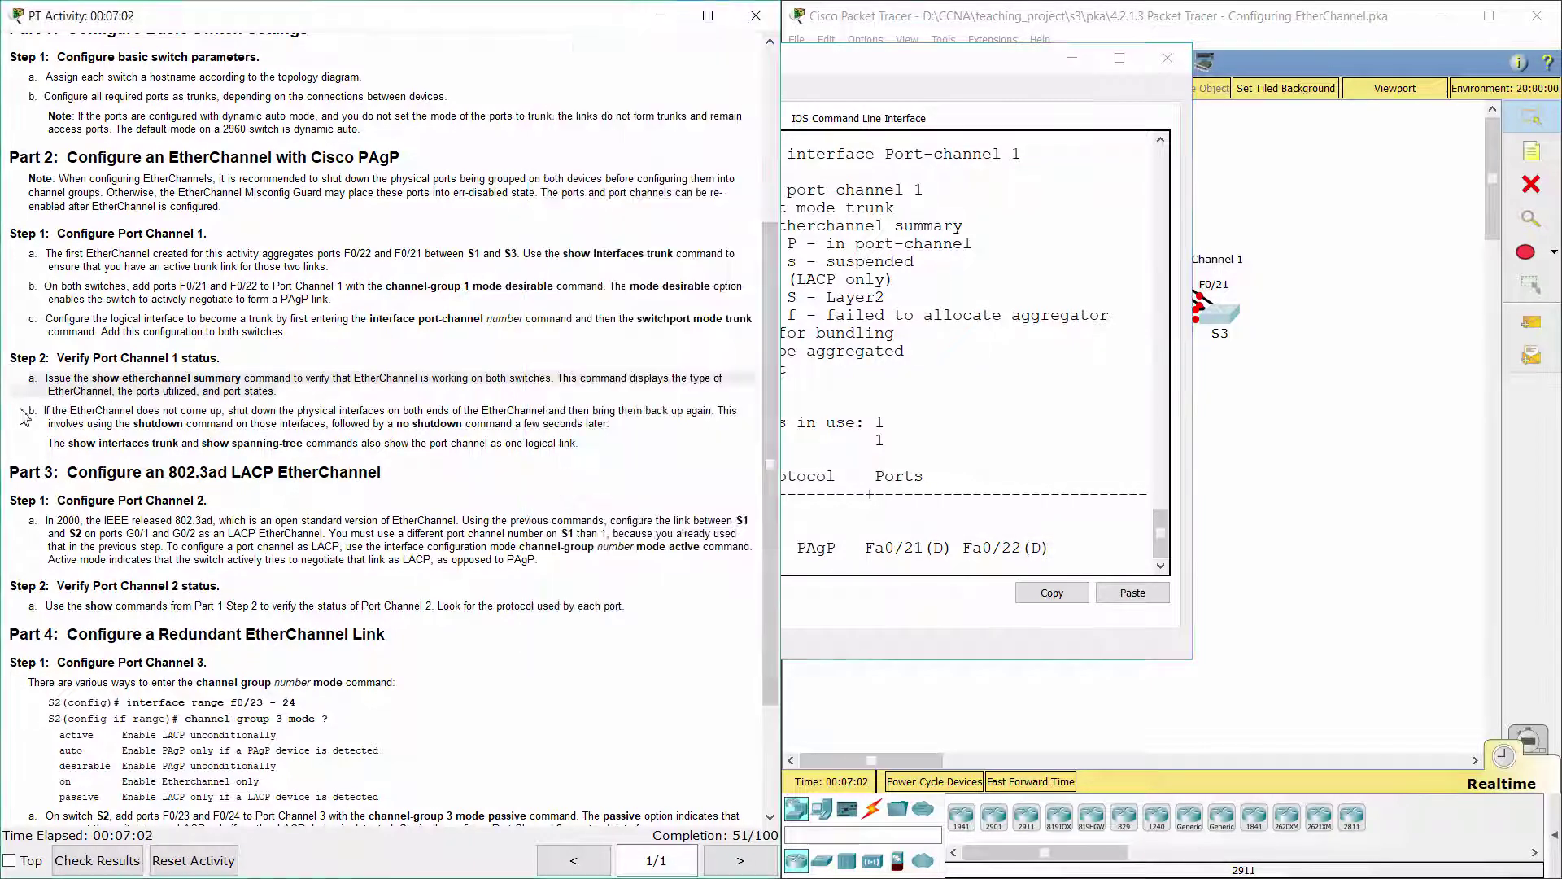
{"action": "left_click_drag", "start_coordinate": [29, 411], "coordinate": [655, 464]}
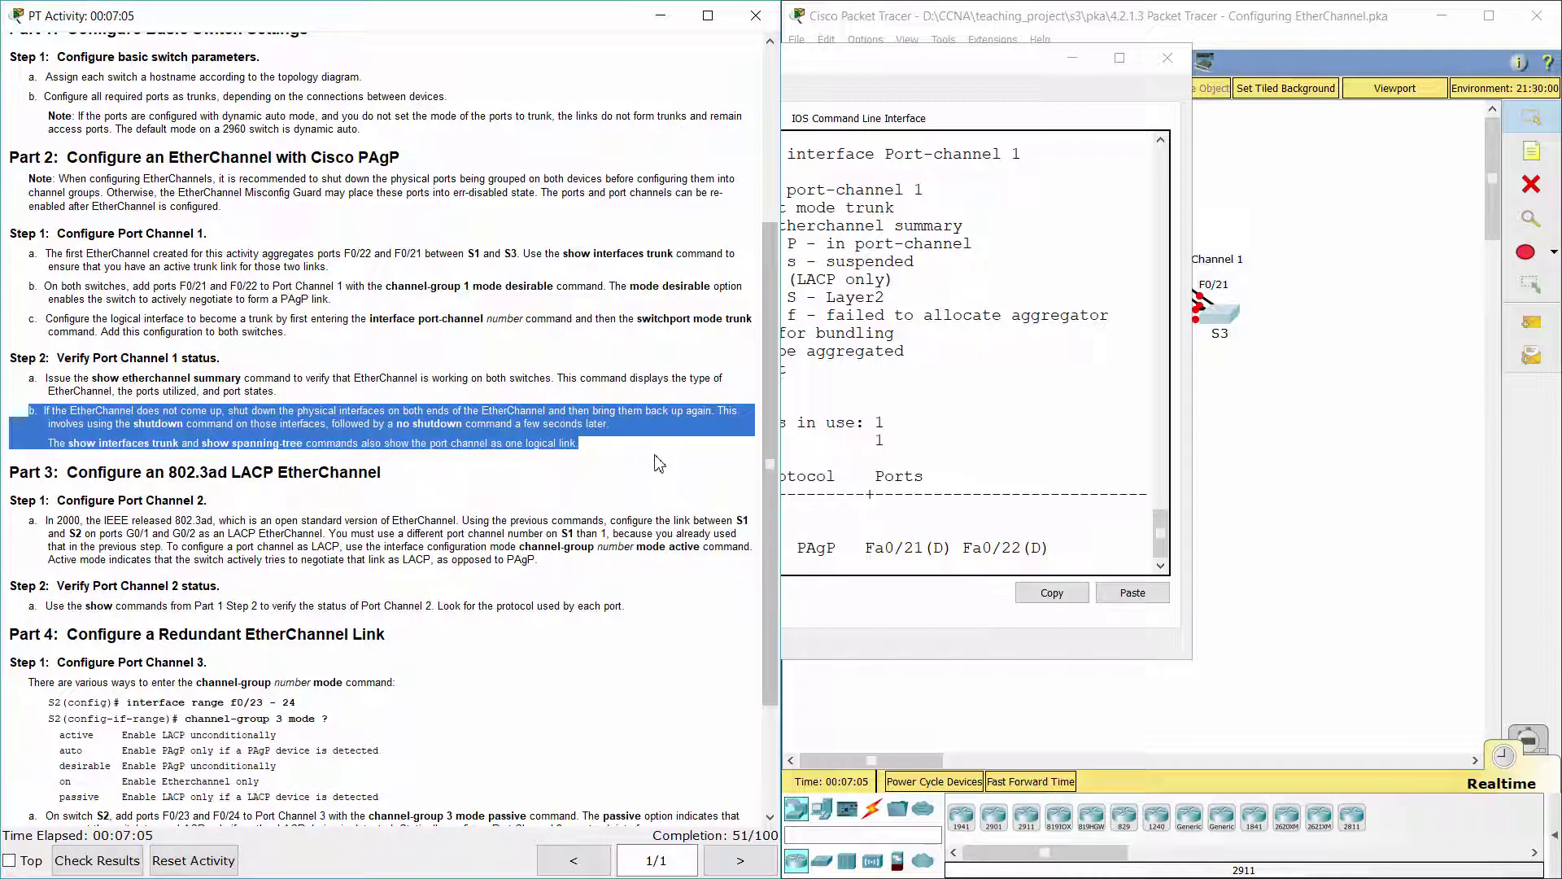
{"action": "left_click", "coordinate": [870, 575]}
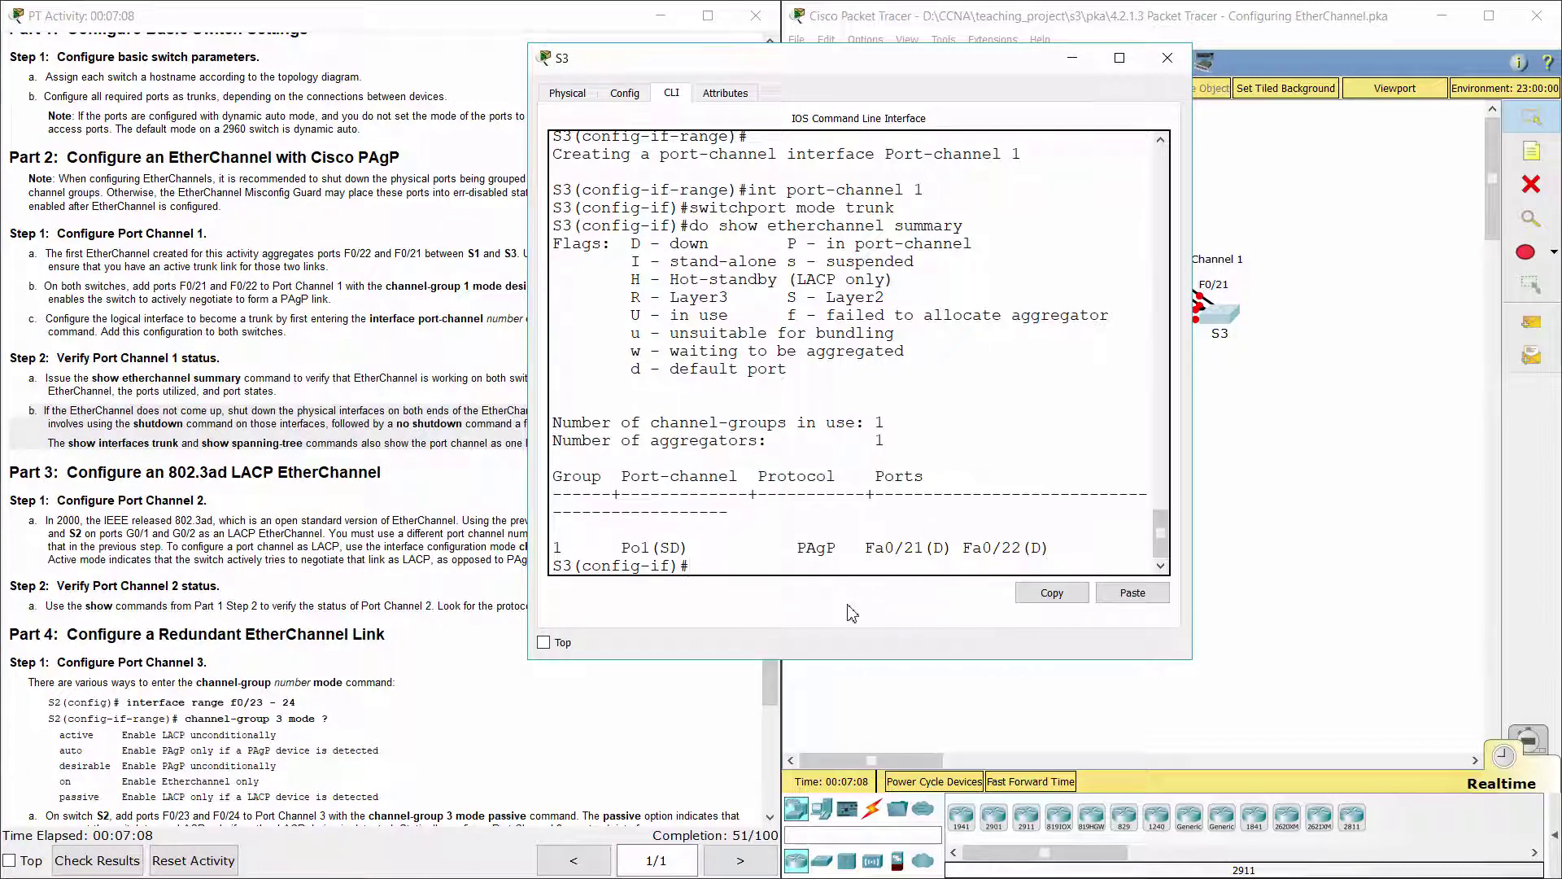
{"action": "left_click", "coordinate": [1217, 561]}
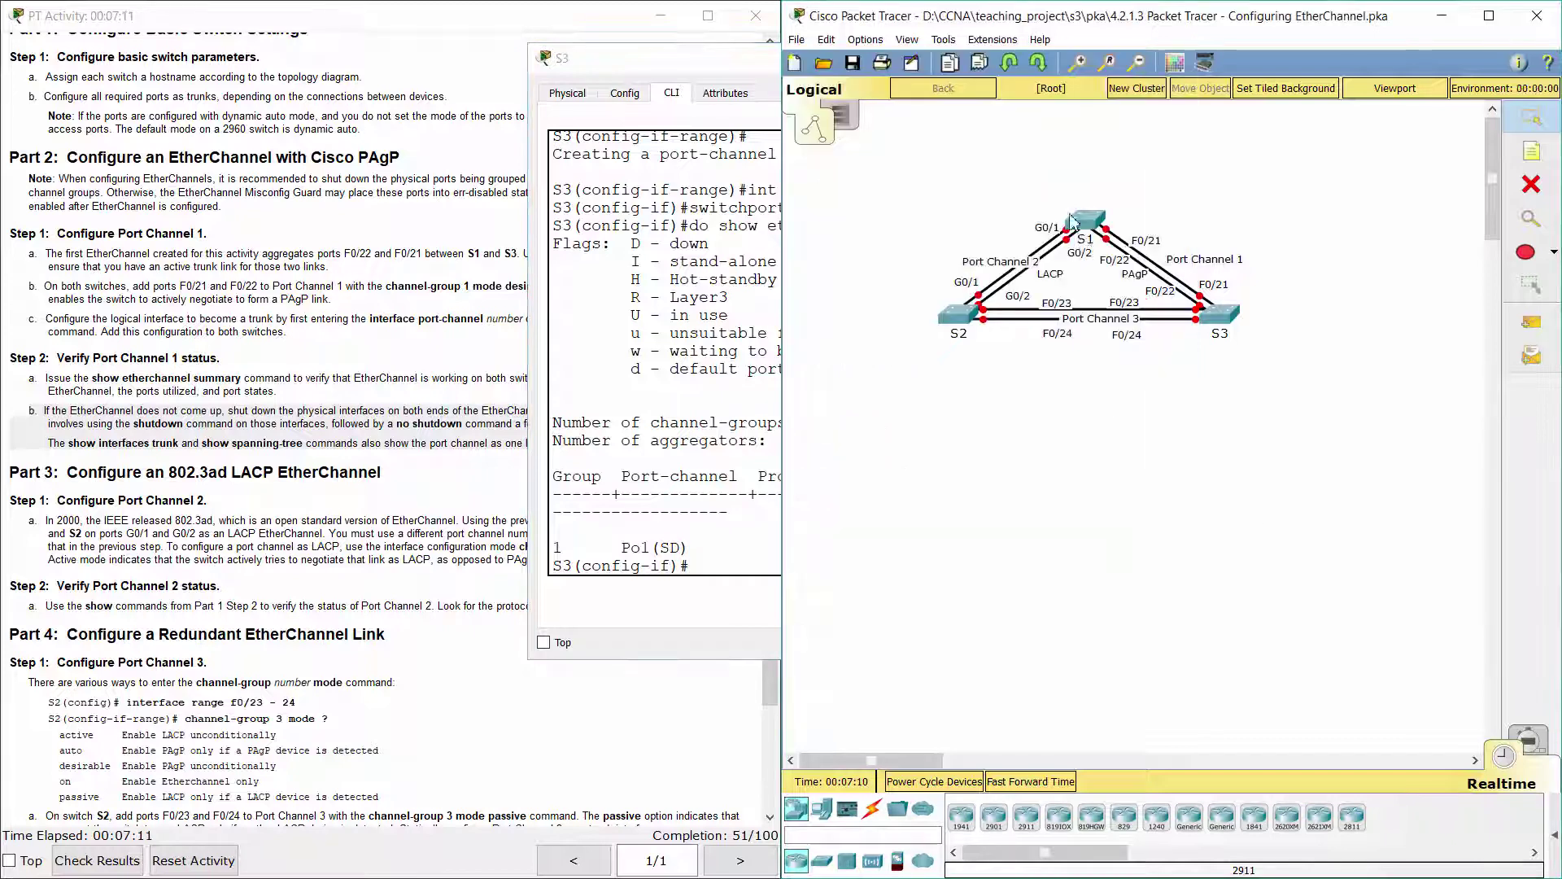
{"action": "left_click", "coordinate": [1073, 220]}
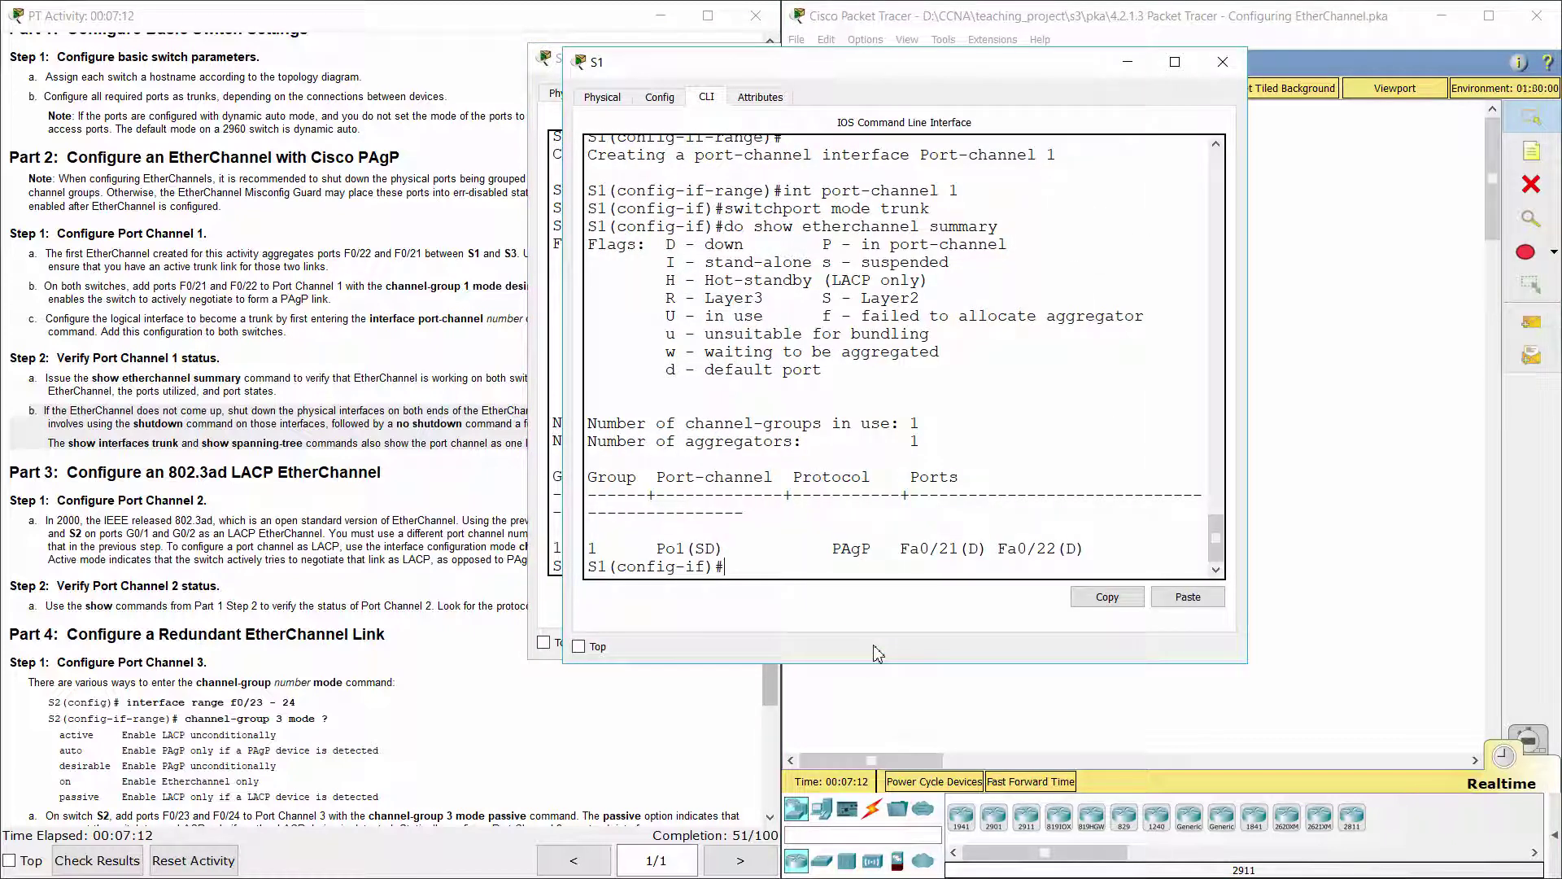
{"action": "type", "text": "int range f0/"}
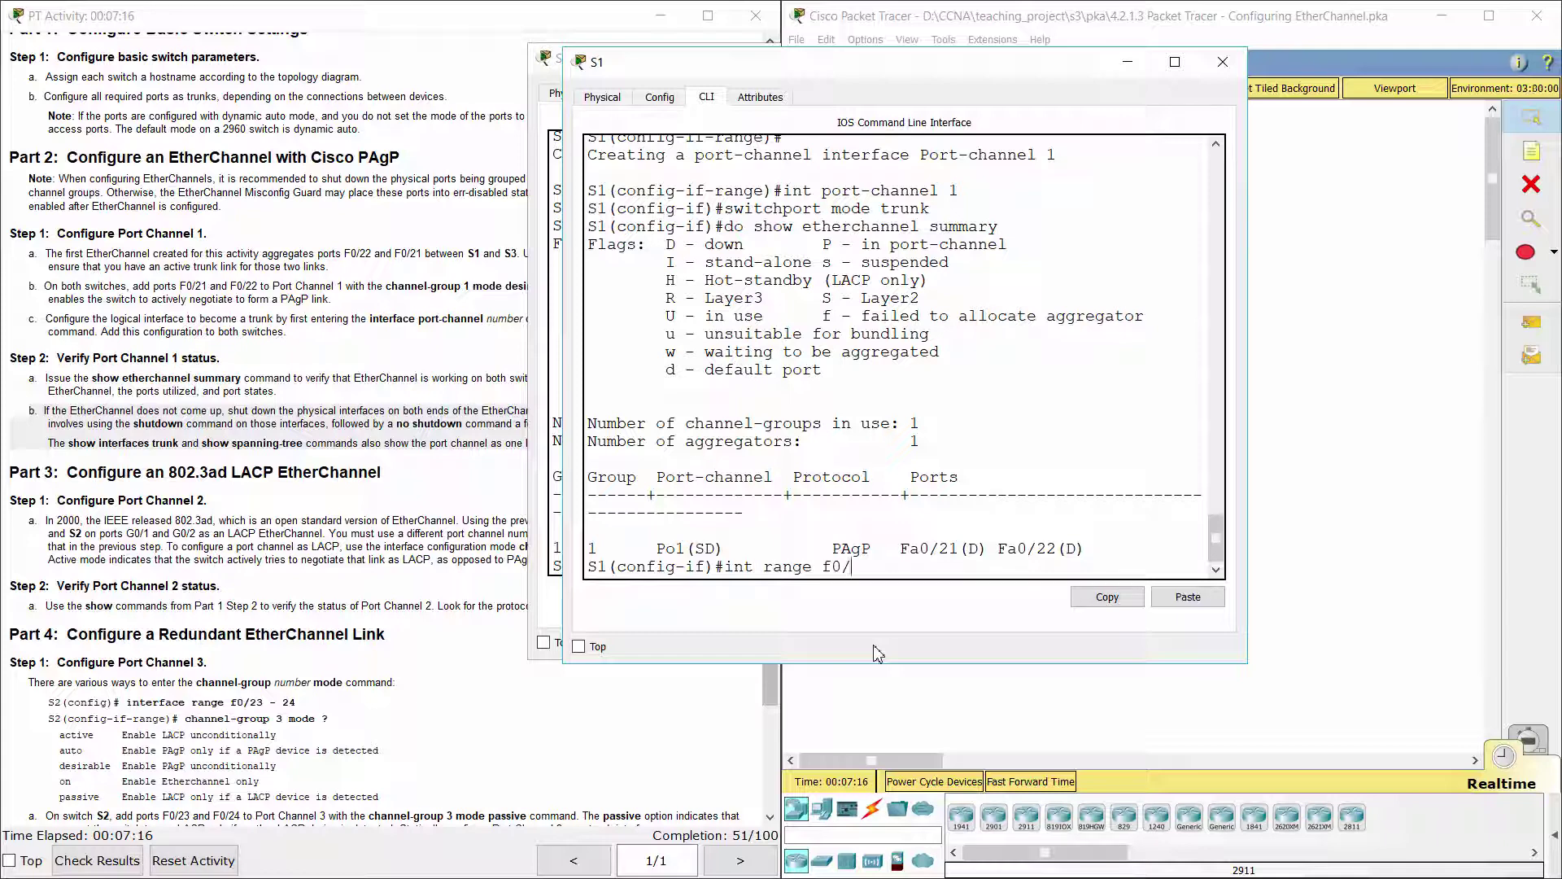
{"action": "type", "text": "21-22"}
{"action": "key", "text": "Return"}
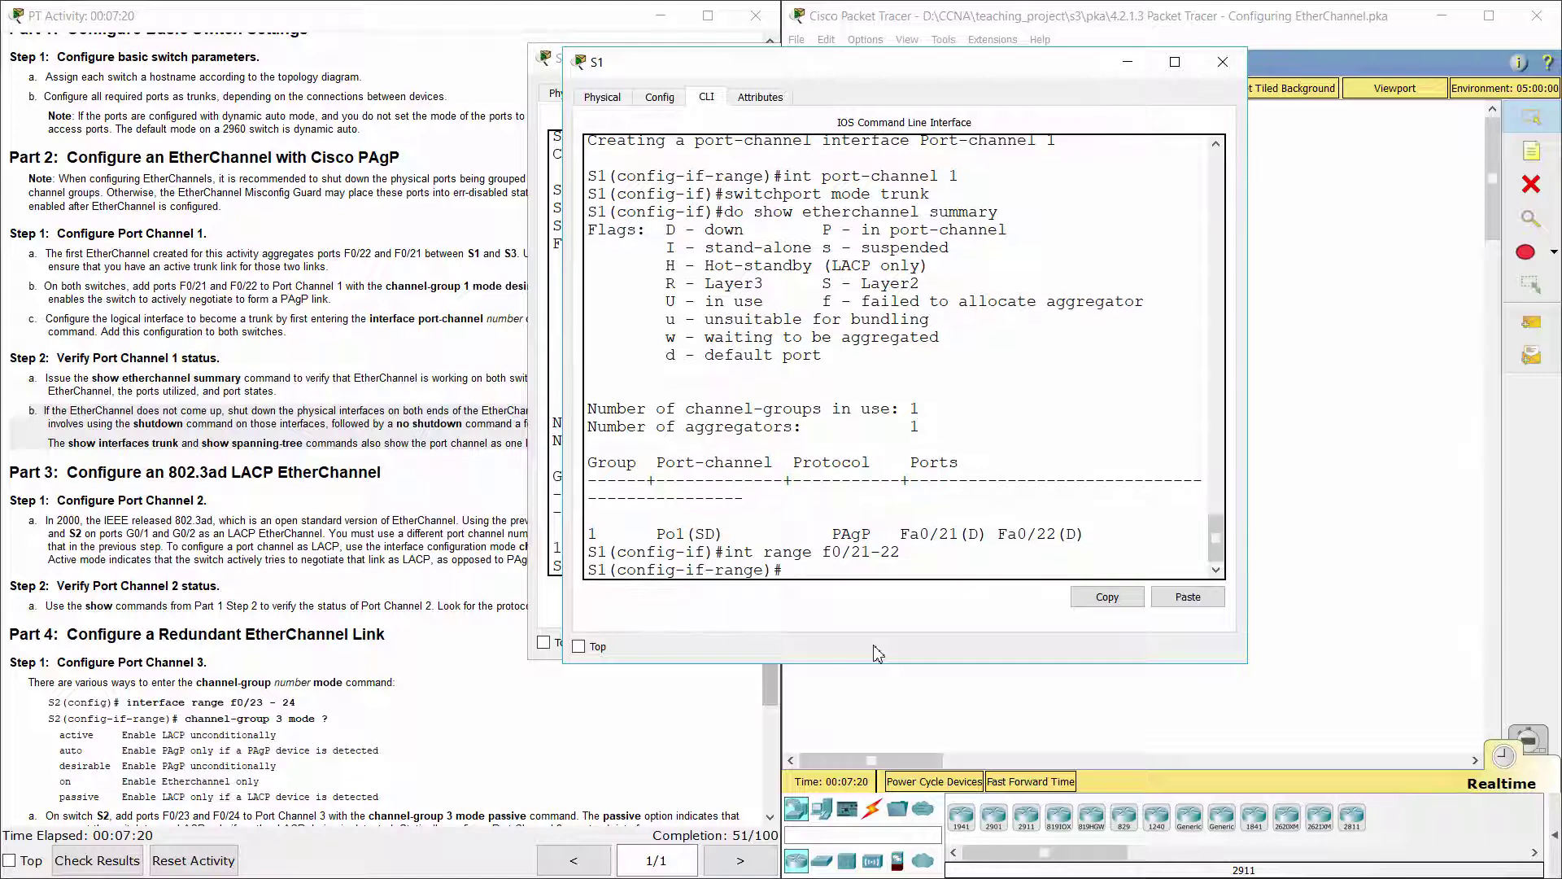
{"action": "type", "text": "no shutdown"}
{"action": "key", "text": "Return"}
Step: Bring up interfaces F0/21-22 on S3 with no shutdown
{"action": "left_click", "coordinate": [1344, 379]}
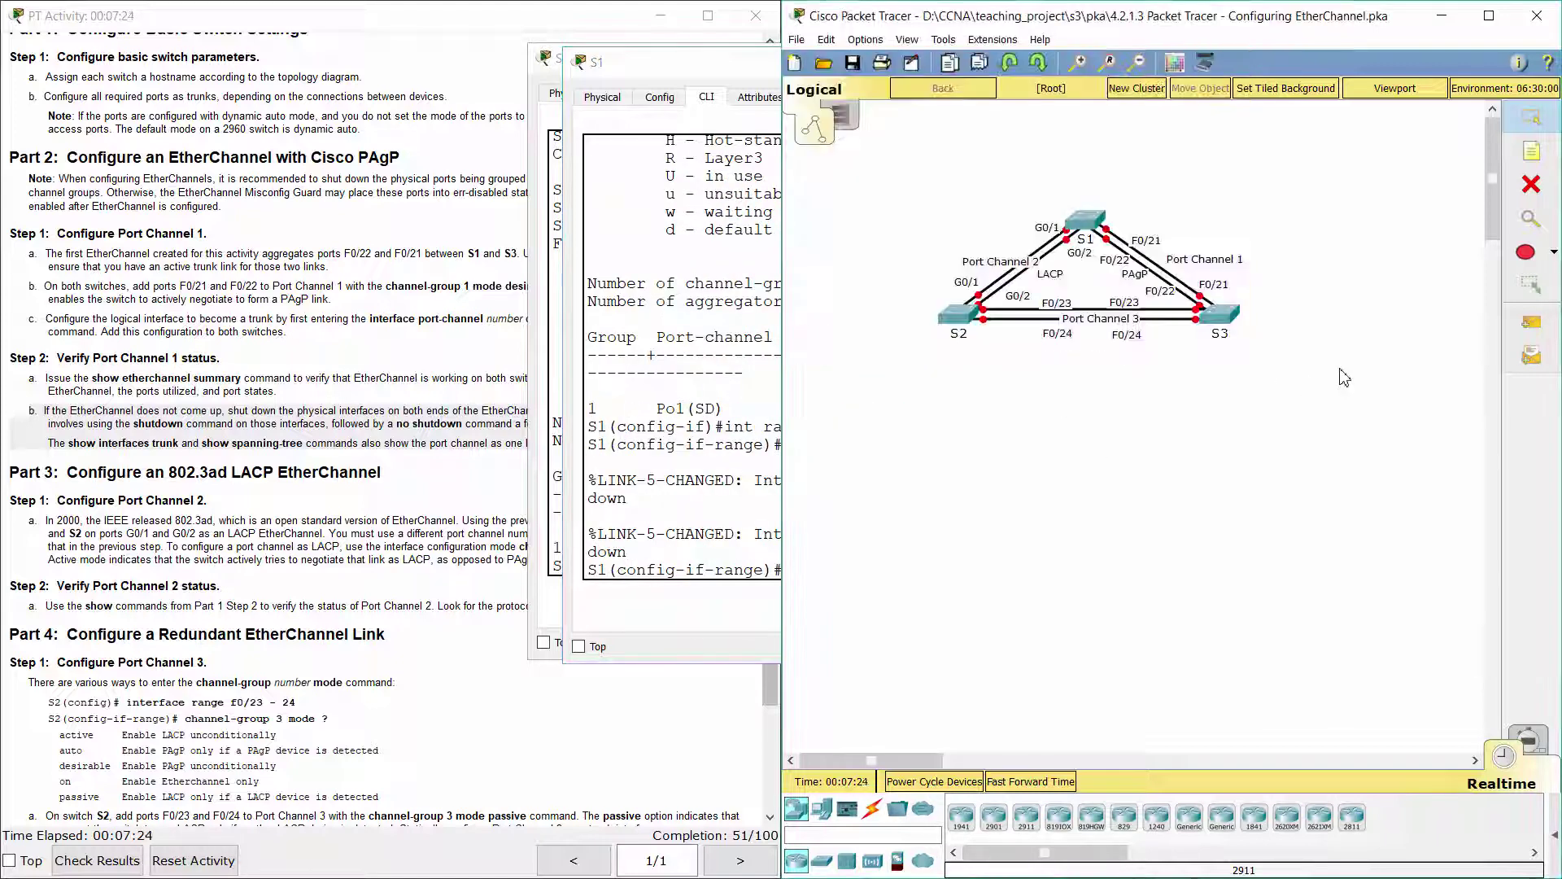
{"action": "left_click", "coordinate": [1235, 326]}
{"action": "type", "text": "int"}
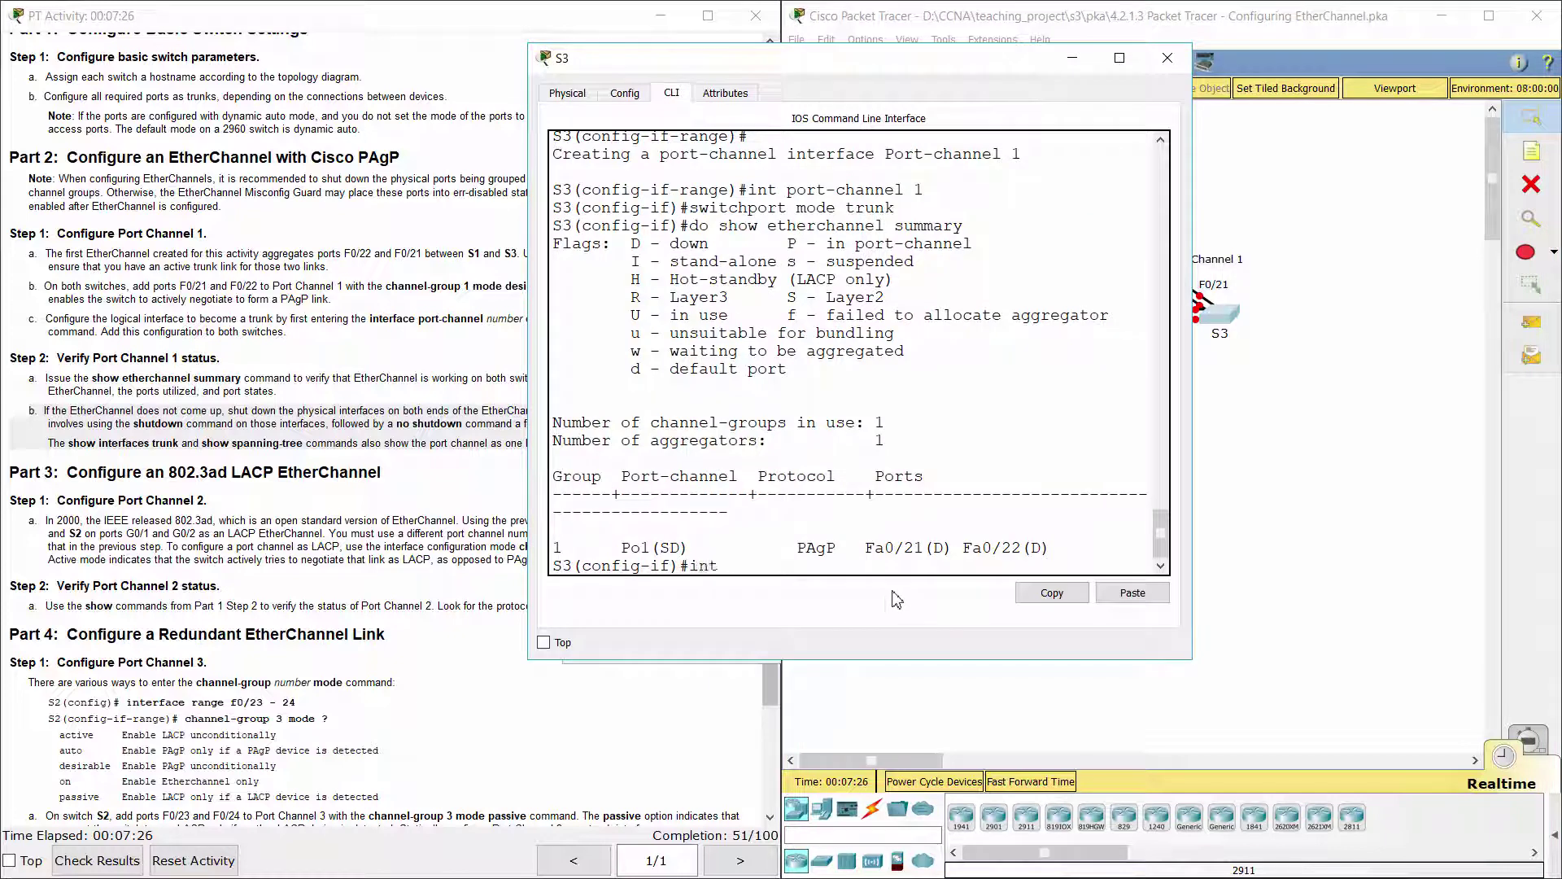
{"action": "type", "text": " range f0/21-22"}
{"action": "key", "text": "Return"}
{"action": "type", "text": "no shutdown"}
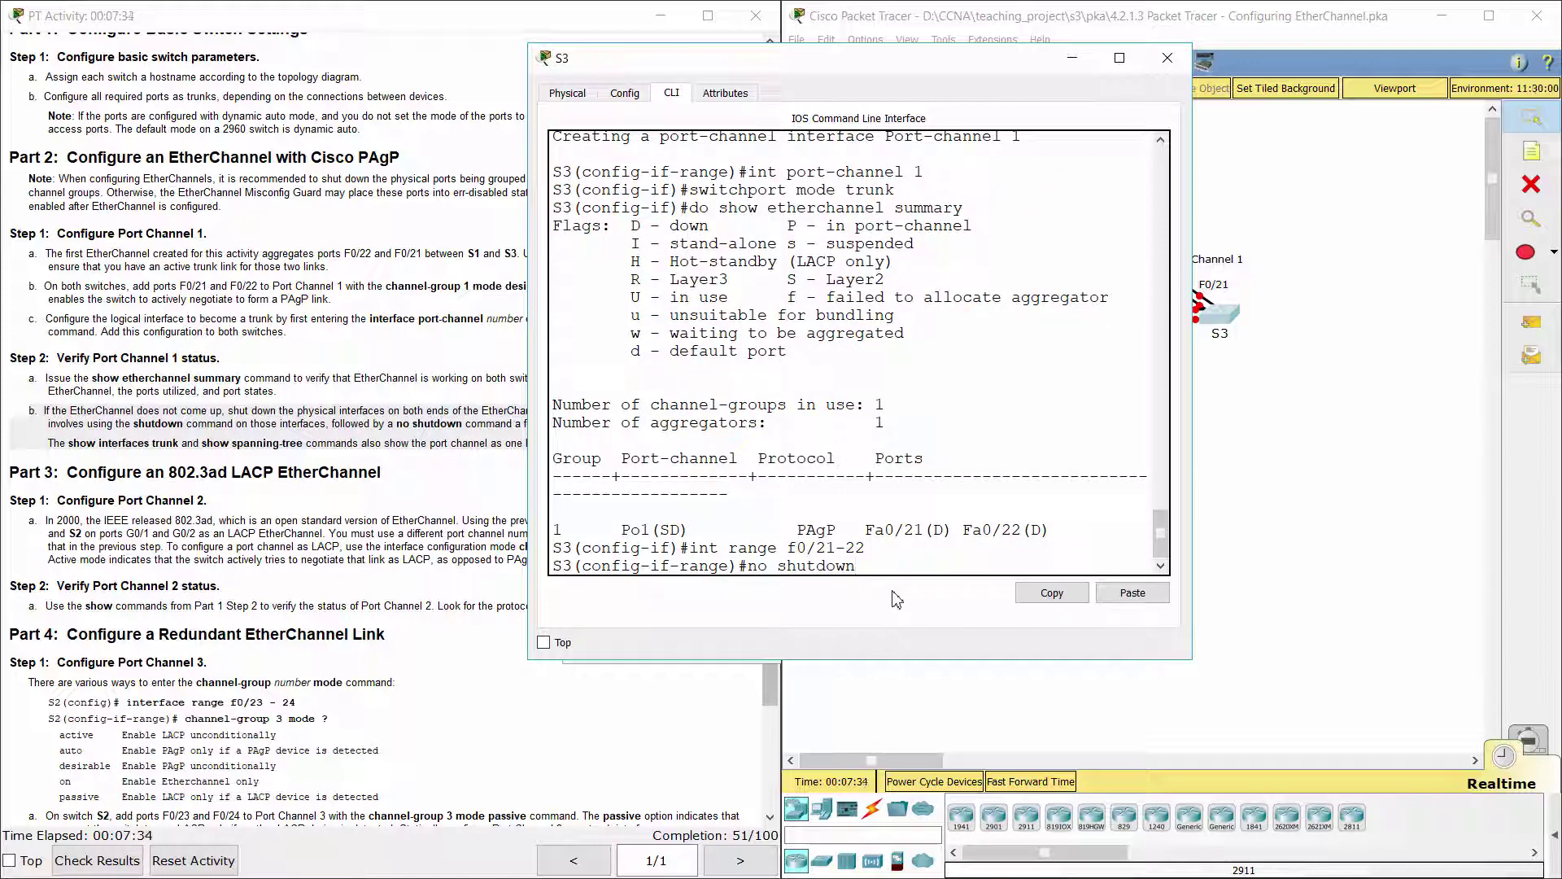
{"action": "key", "text": "Return"}
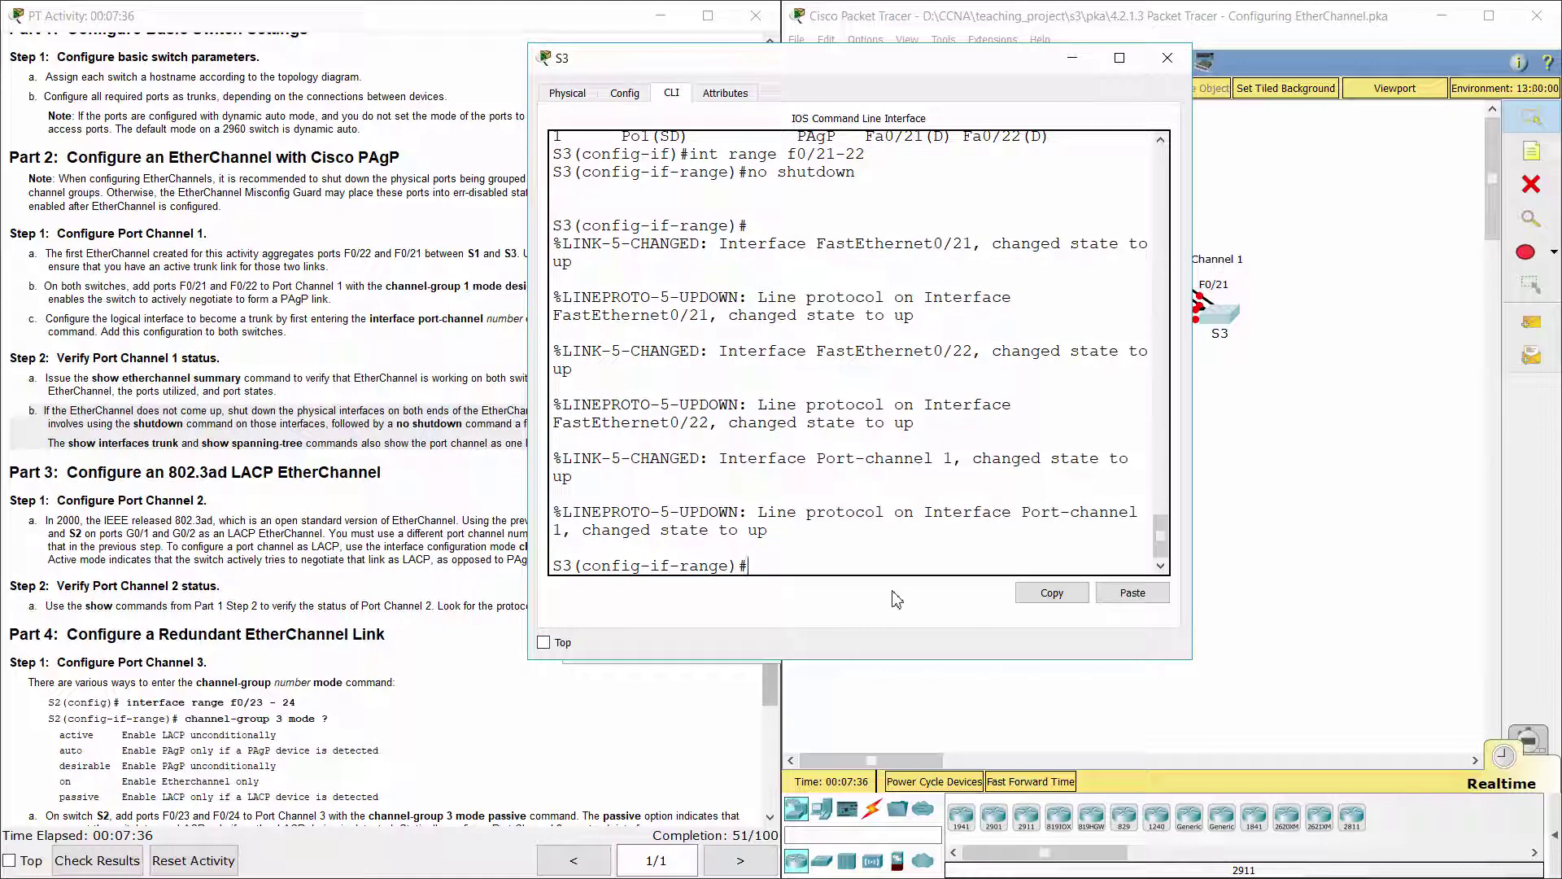
Step: Check the mode and trunking status of Port Channel 1 on S3 with do show interfaces trunk
{"action": "type", "text": "do show interfaces"}
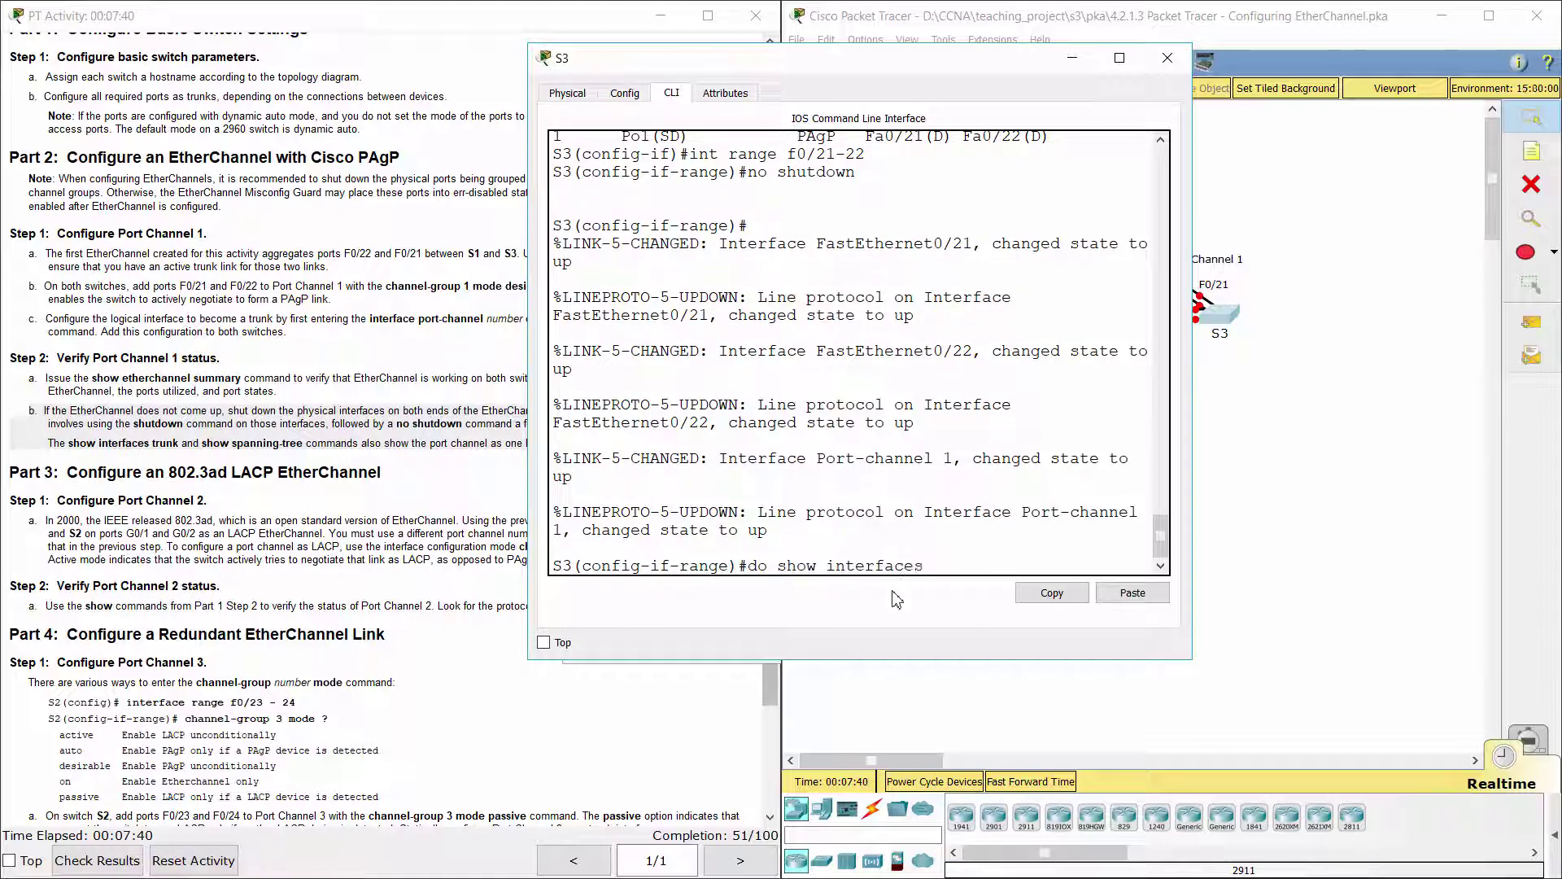
{"action": "type", "text": " trunk"}
{"action": "key", "text": "Return"}
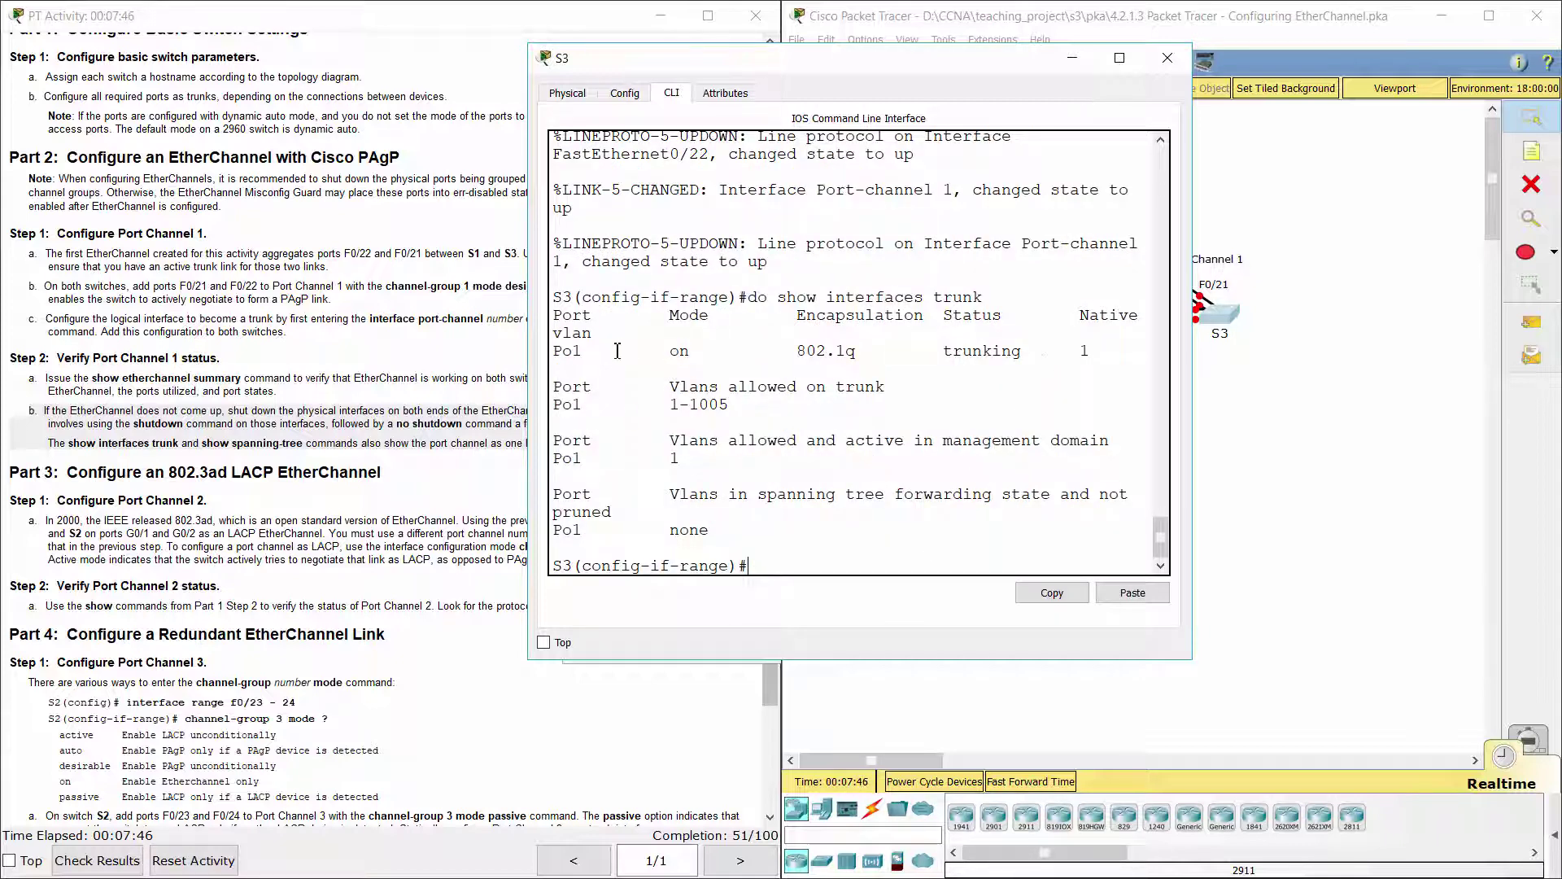
{"action": "left_click_drag", "start_coordinate": [552, 350], "coordinate": [616, 354]}
{"action": "left_click_drag", "start_coordinate": [1102, 350], "coordinate": [1031, 354]}
Step: Display the spanning-tree information on S3 with do show spanning-tree
{"action": "left_click", "coordinate": [924, 409]}
{"action": "type", "text": "do show spanning-tree"}
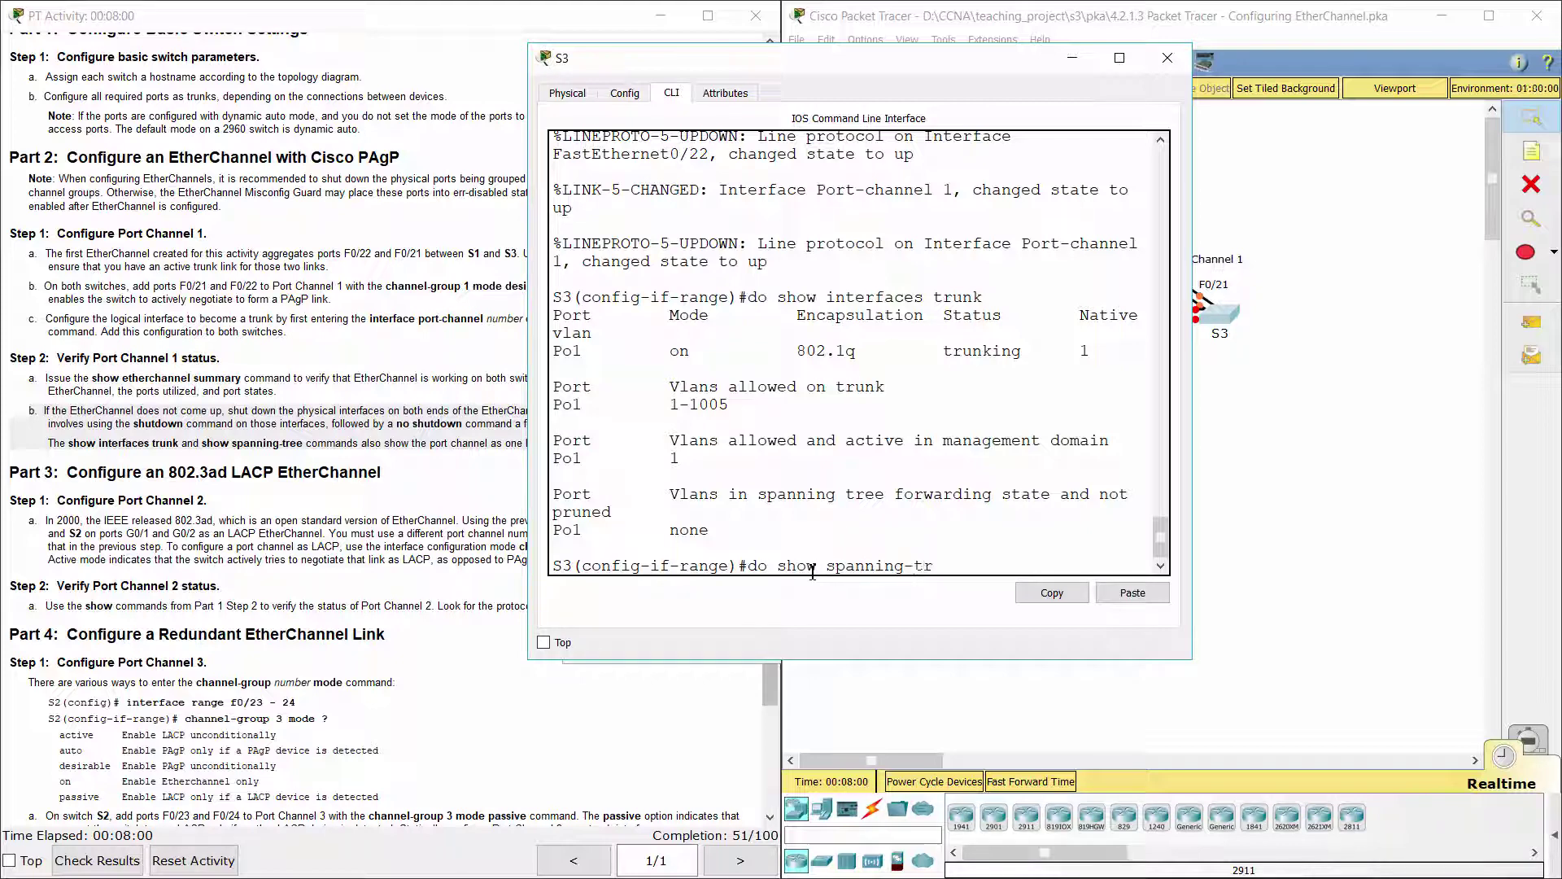
{"action": "key", "text": "Return"}
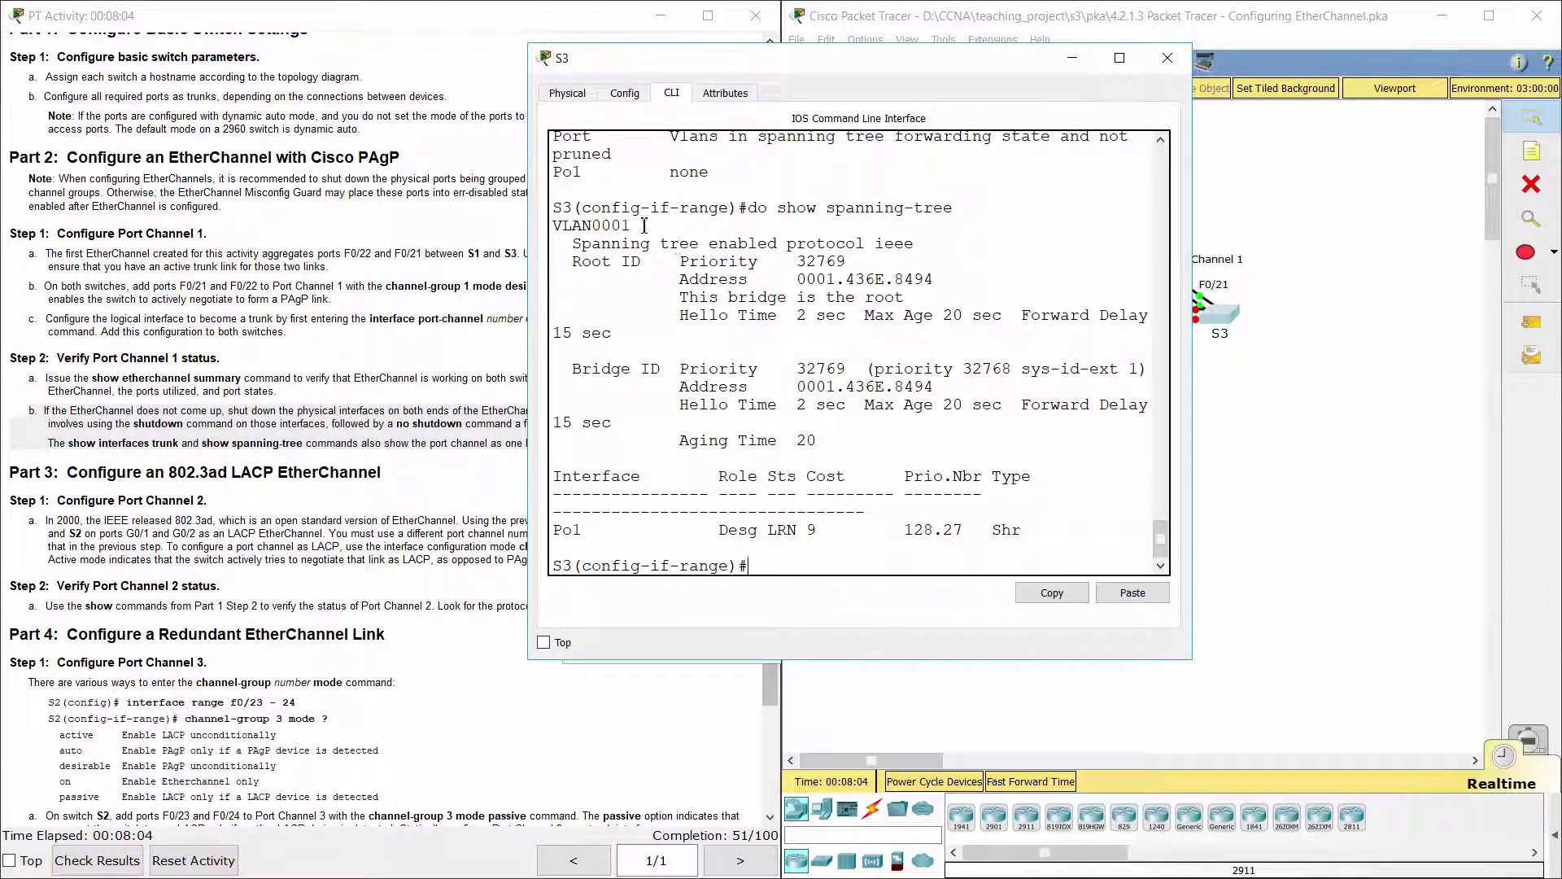
Step: Examine S3's trunk and spanning-tree output for Port Channel 1 and the S1–S3 link status in the topology
{"action": "left_click_drag", "start_coordinate": [644, 225], "coordinate": [556, 226]}
{"action": "left_click", "coordinate": [781, 351]}
{"action": "left_click", "coordinate": [1247, 432]}
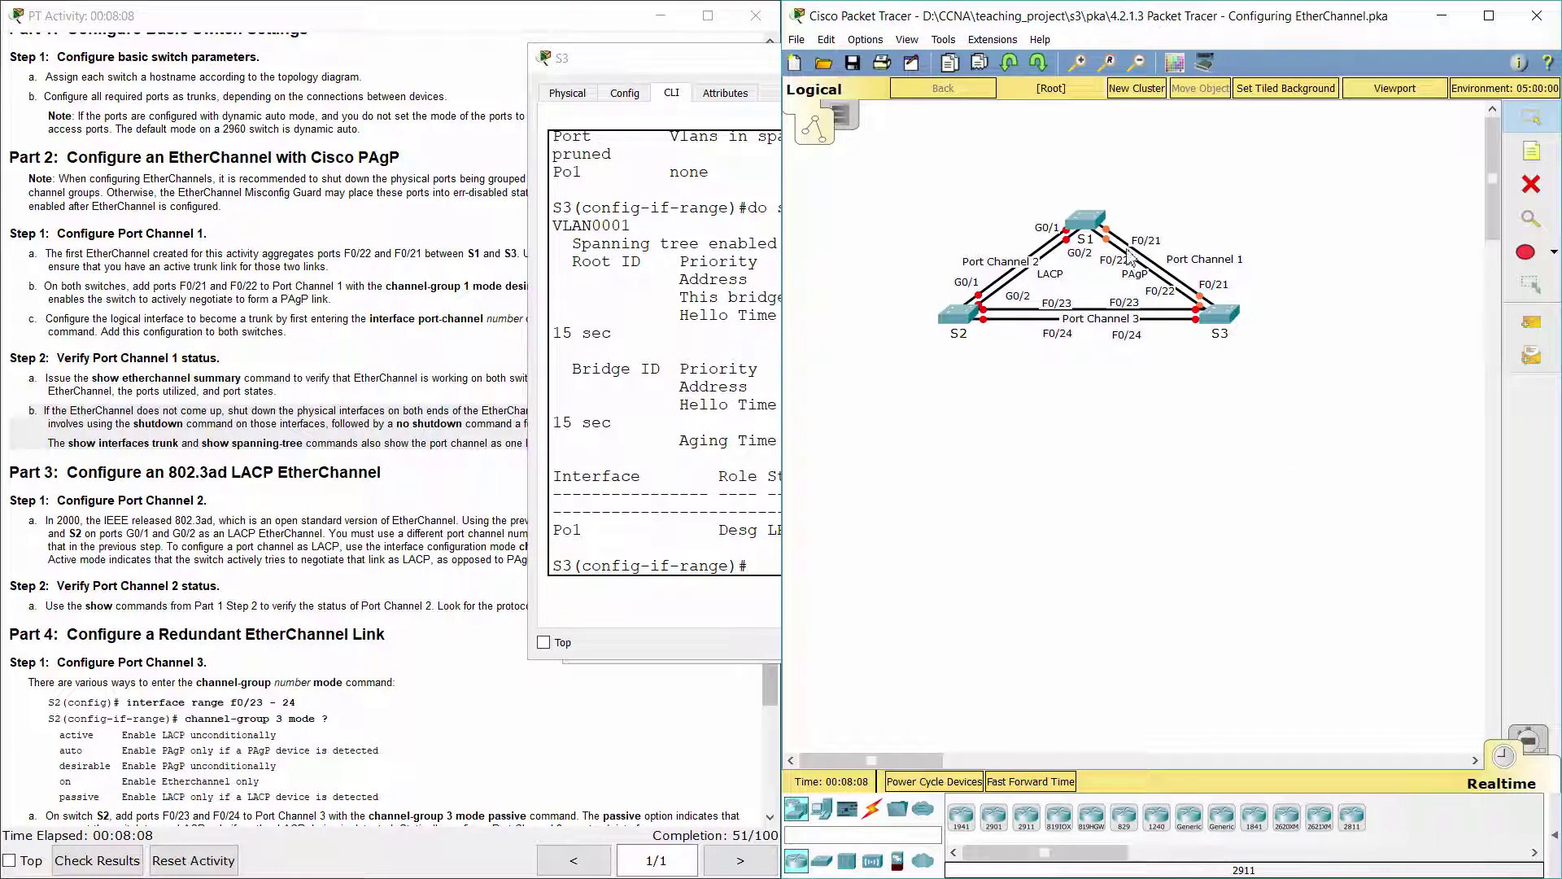
{"action": "left_click", "coordinate": [728, 387]}
{"action": "scroll", "coordinate": [761, 410], "scroll_direction": "up", "scroll_amount": 3}
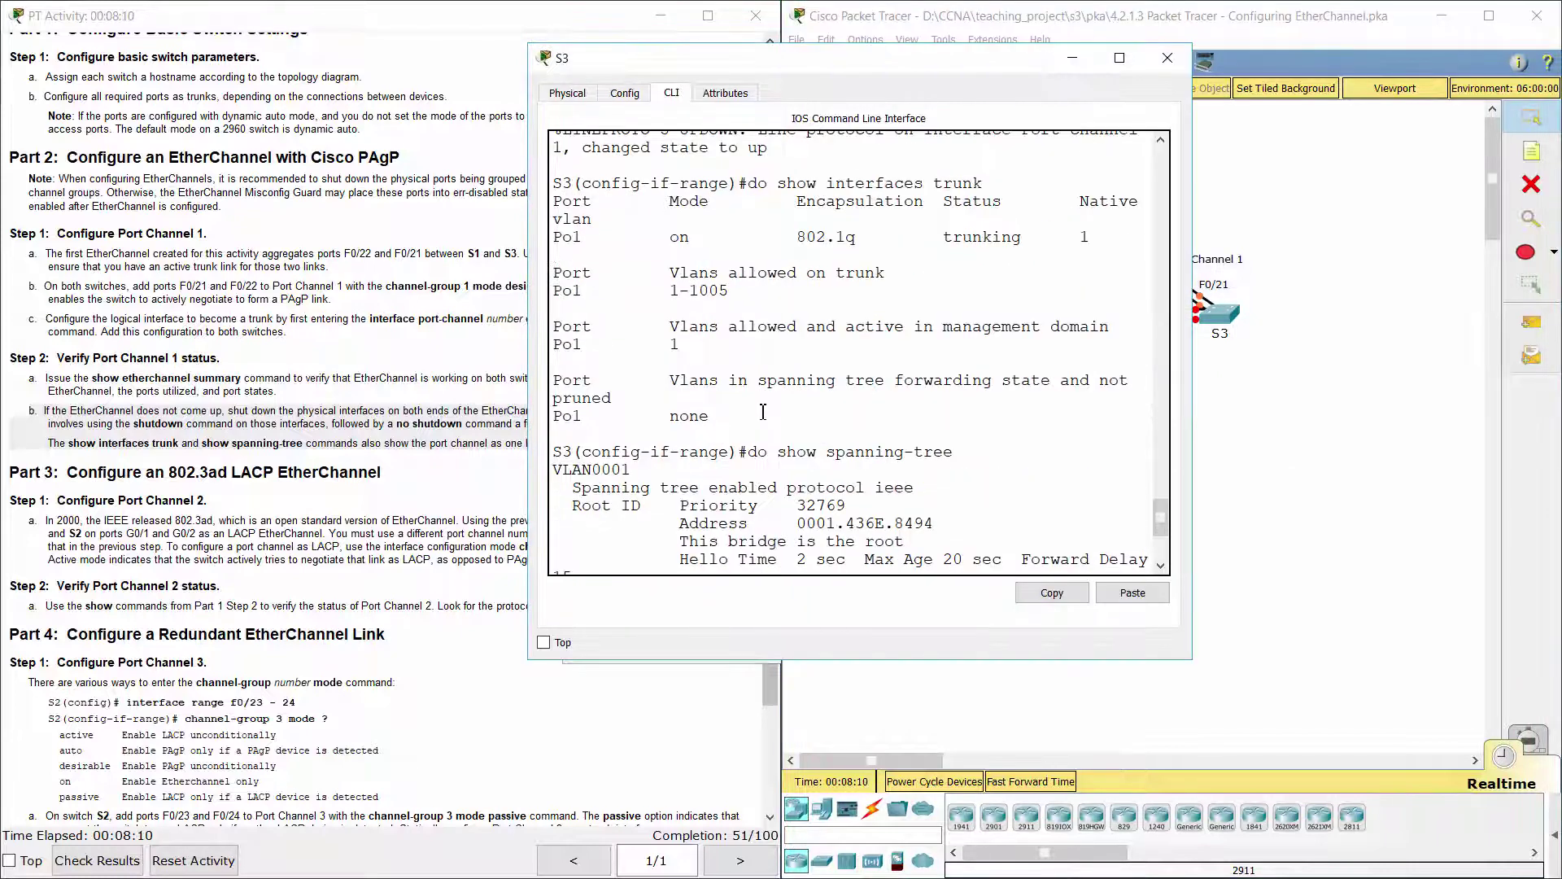
{"action": "scroll", "coordinate": [763, 413], "scroll_direction": "down", "scroll_amount": 3}
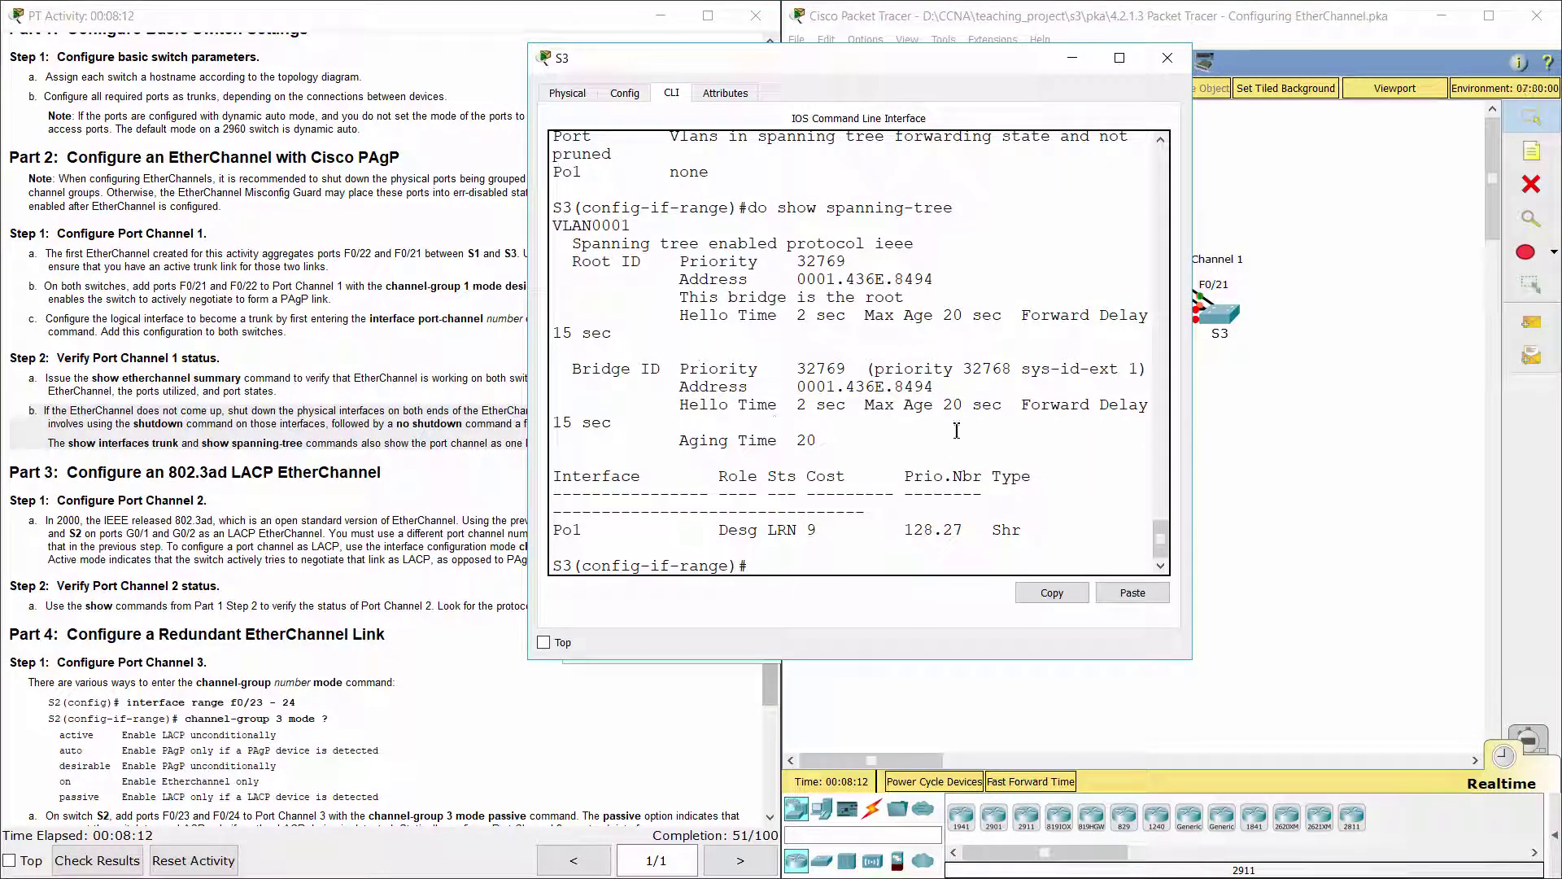
Step: Check the mode and trunking status of Port Channel 1 on S1 with do show interfaces trunk
{"action": "left_click", "coordinate": [1253, 433]}
{"action": "left_click", "coordinate": [1084, 231]}
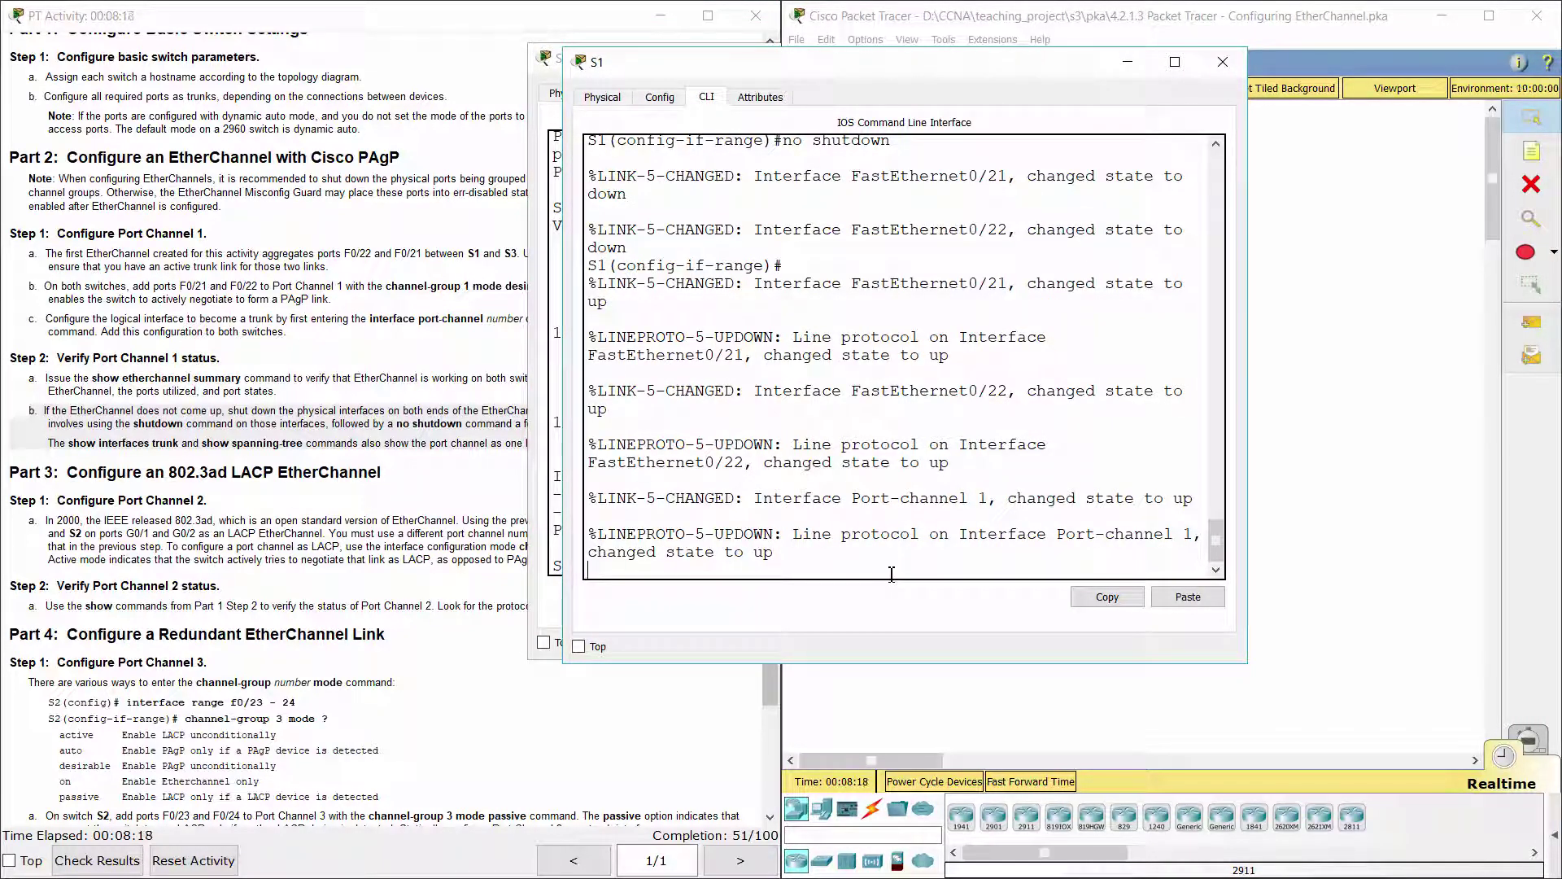
{"action": "key", "text": "Return"}
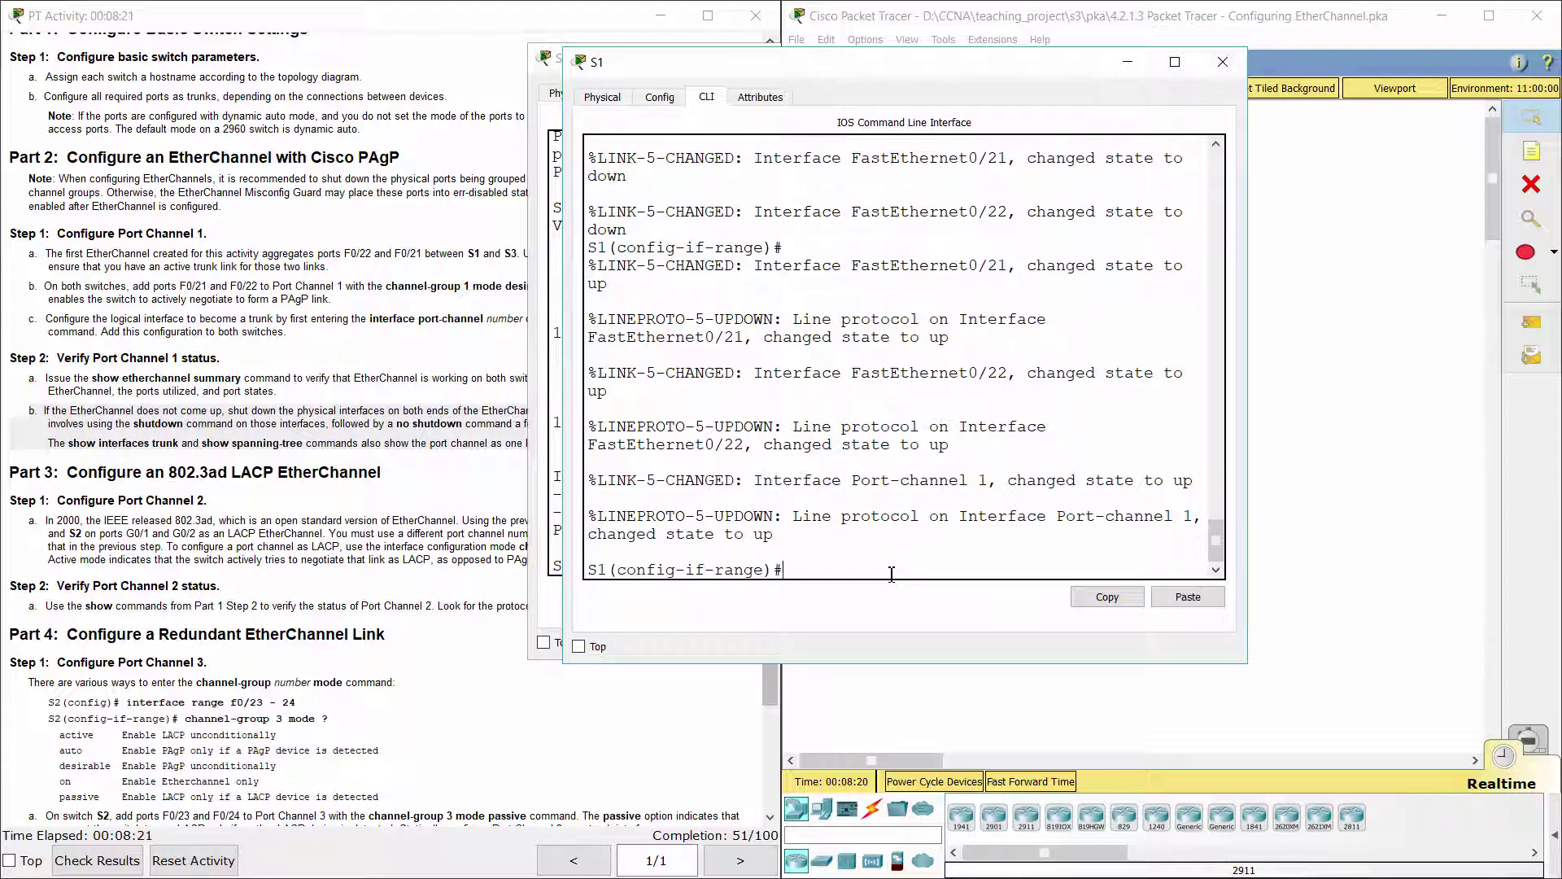
{"action": "scroll", "coordinate": [909, 535], "scroll_direction": "up", "scroll_amount": 5}
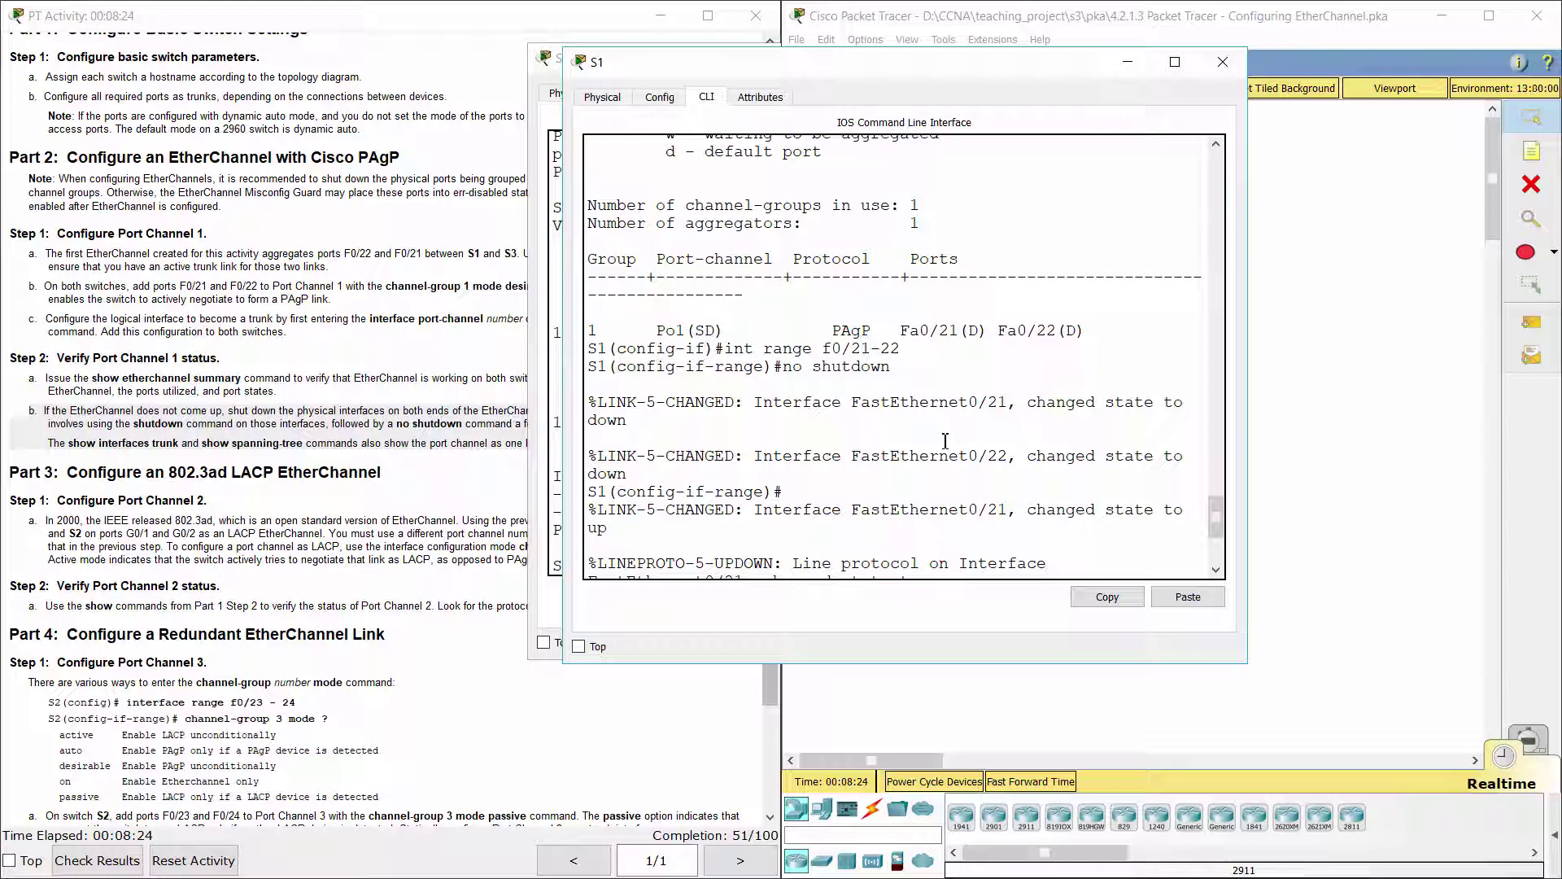
{"action": "scroll", "coordinate": [945, 440], "scroll_direction": "down", "scroll_amount": 5}
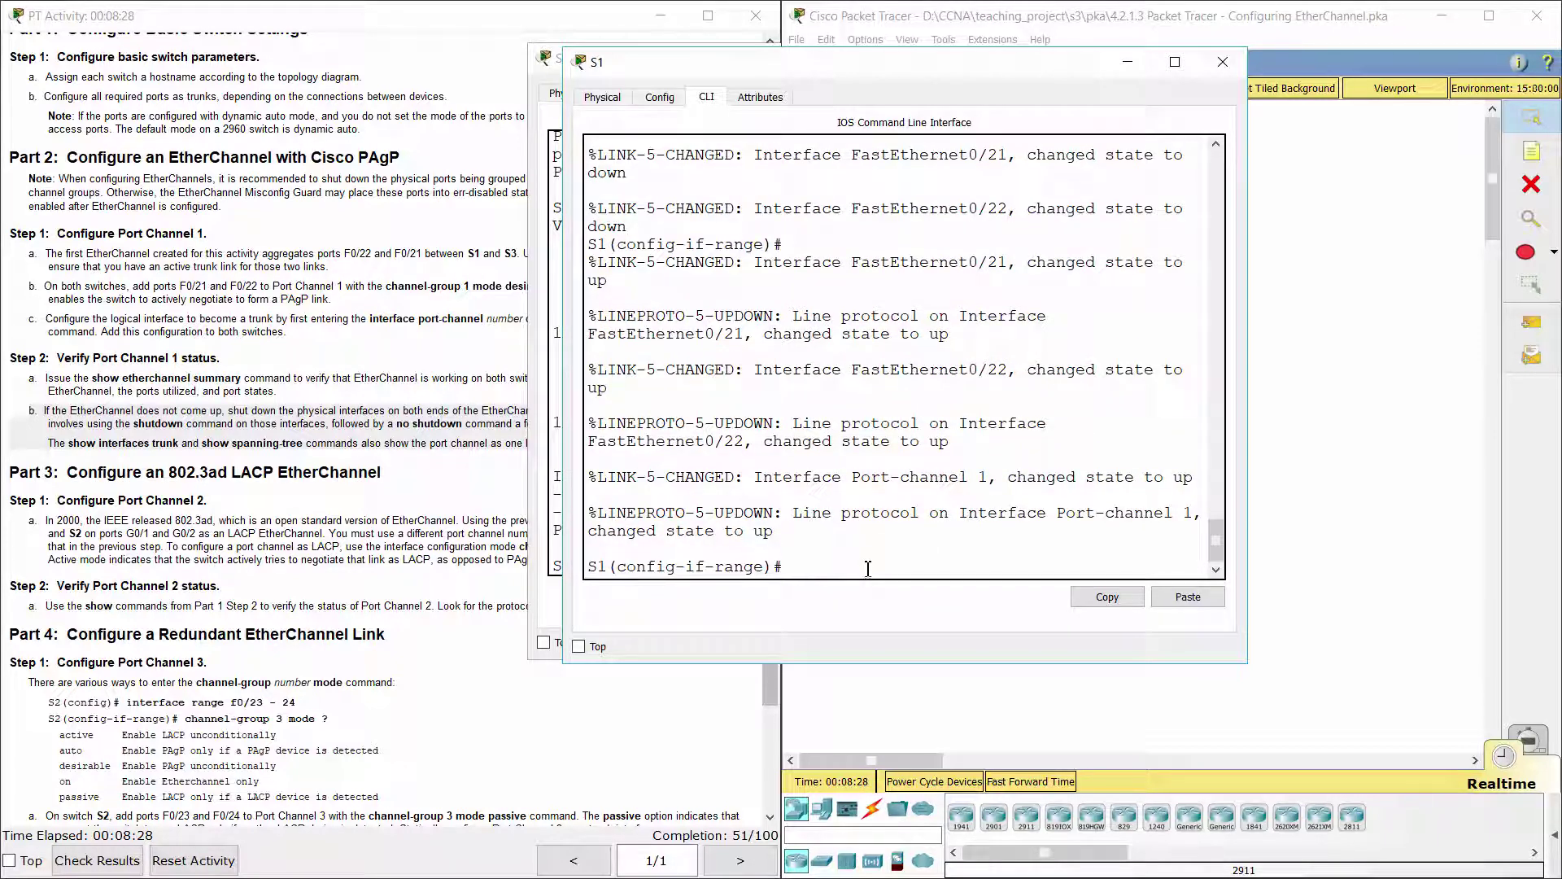
{"action": "type", "text": "do show interfaces trunk"}
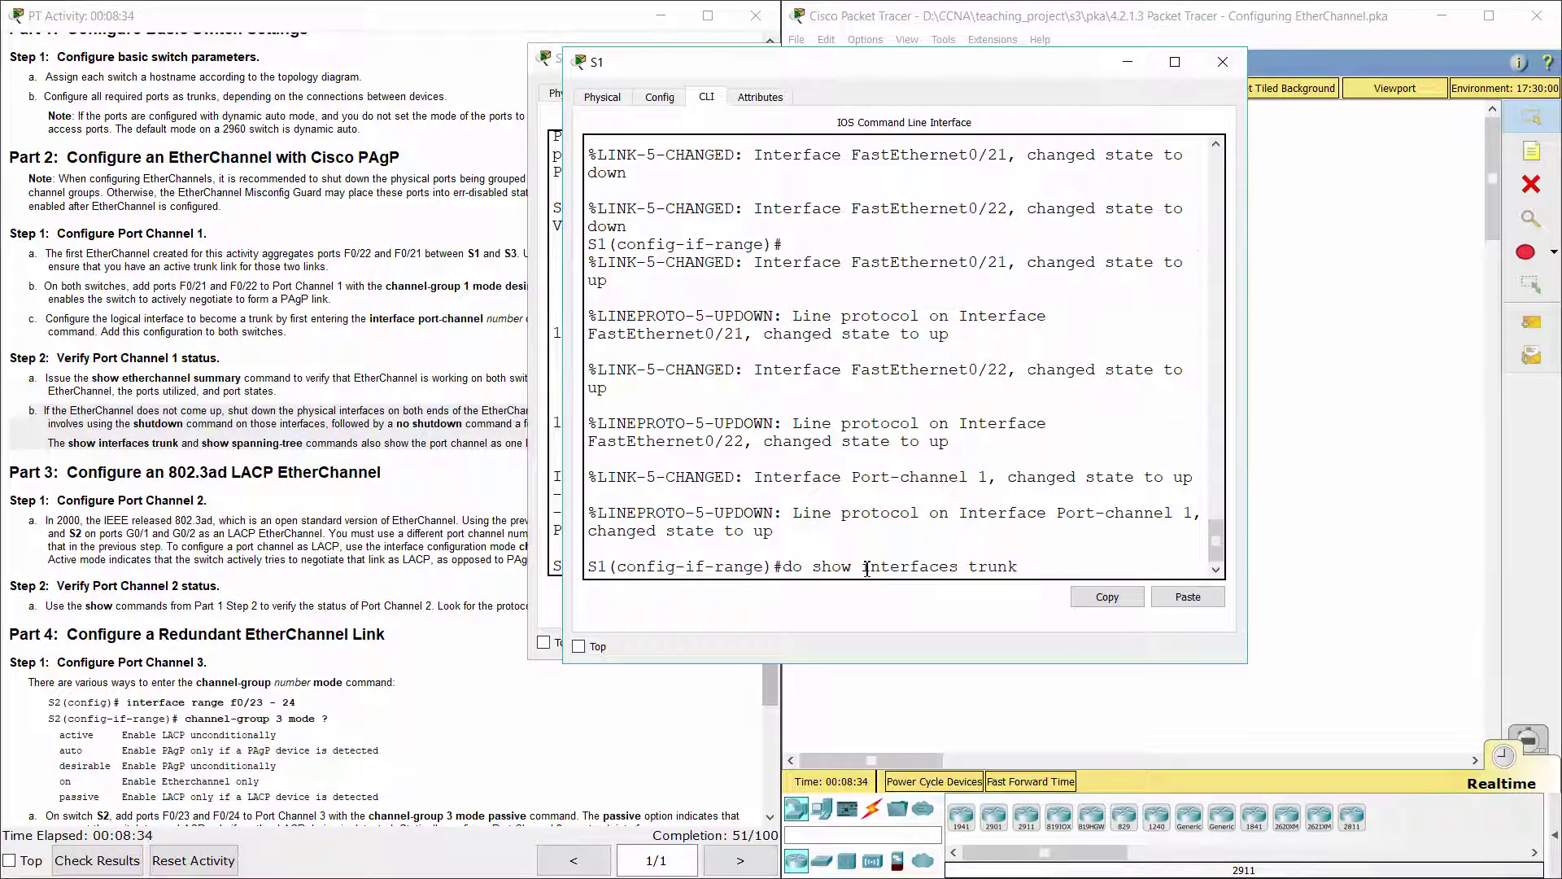
{"action": "key", "text": "Return"}
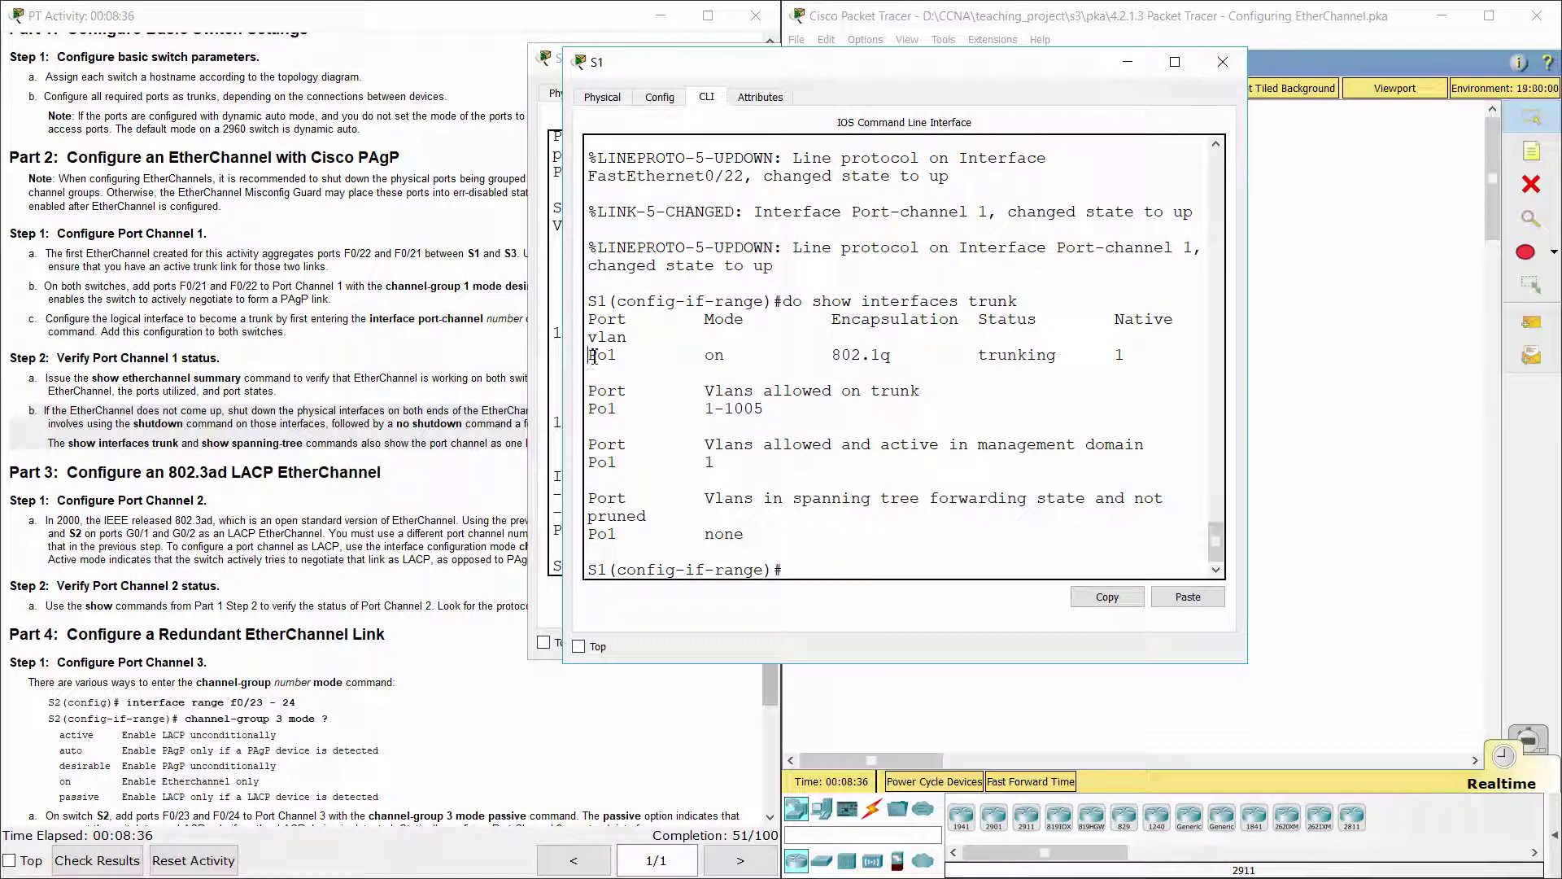
{"action": "left_click_drag", "start_coordinate": [591, 361], "coordinate": [1138, 367]}
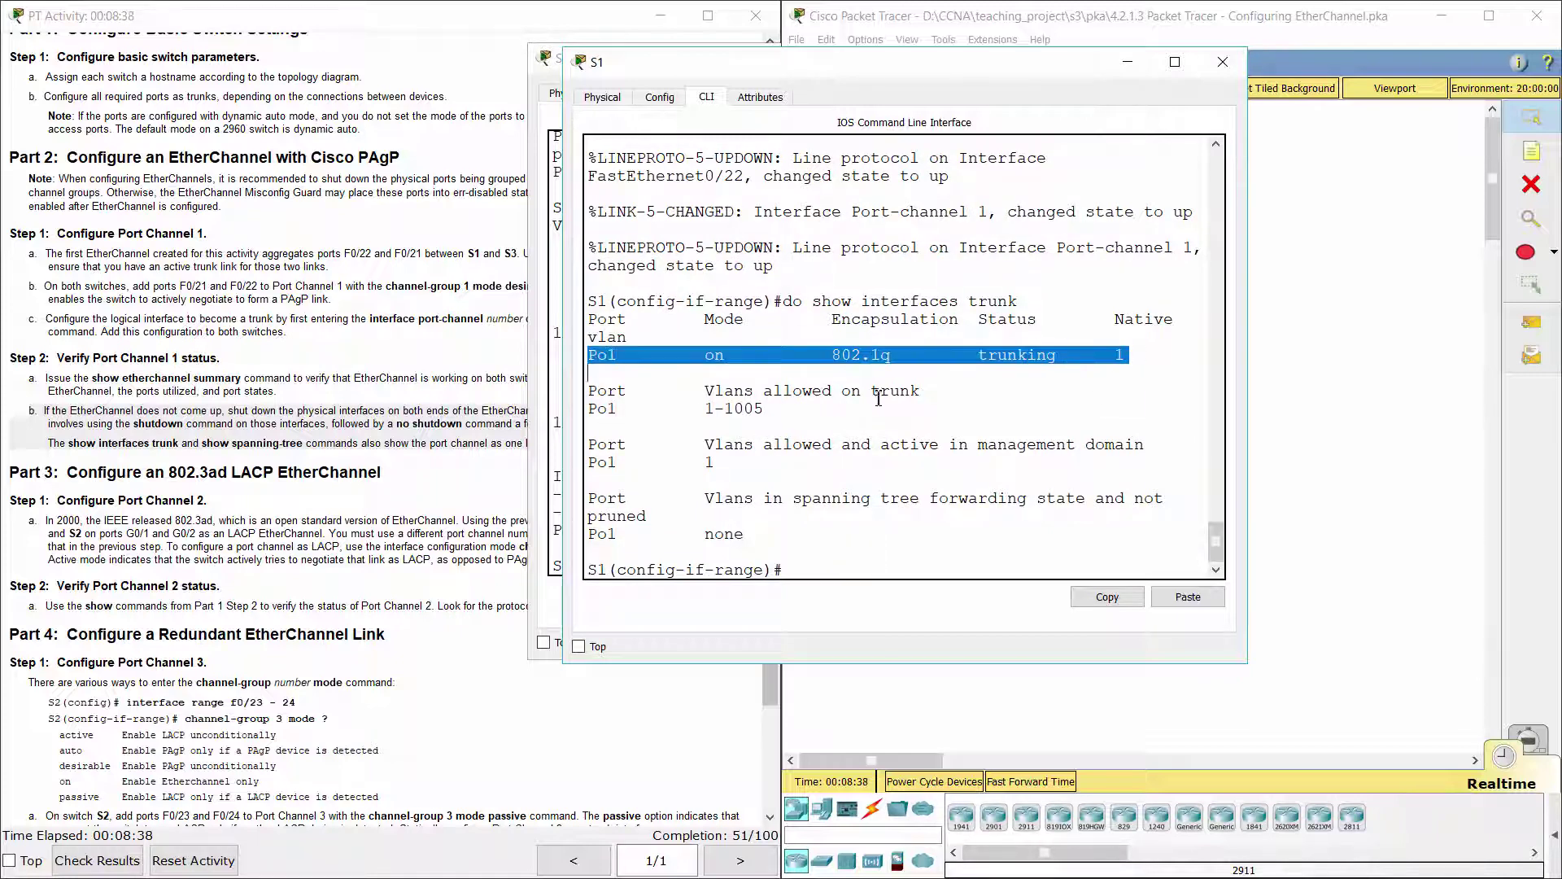
Step: Display the spanning-tree information on S1 with do show spanning-tree and examine the VLAN0001 root details
{"action": "left_click", "coordinate": [858, 567]}
{"action": "type", "text": "do show"}
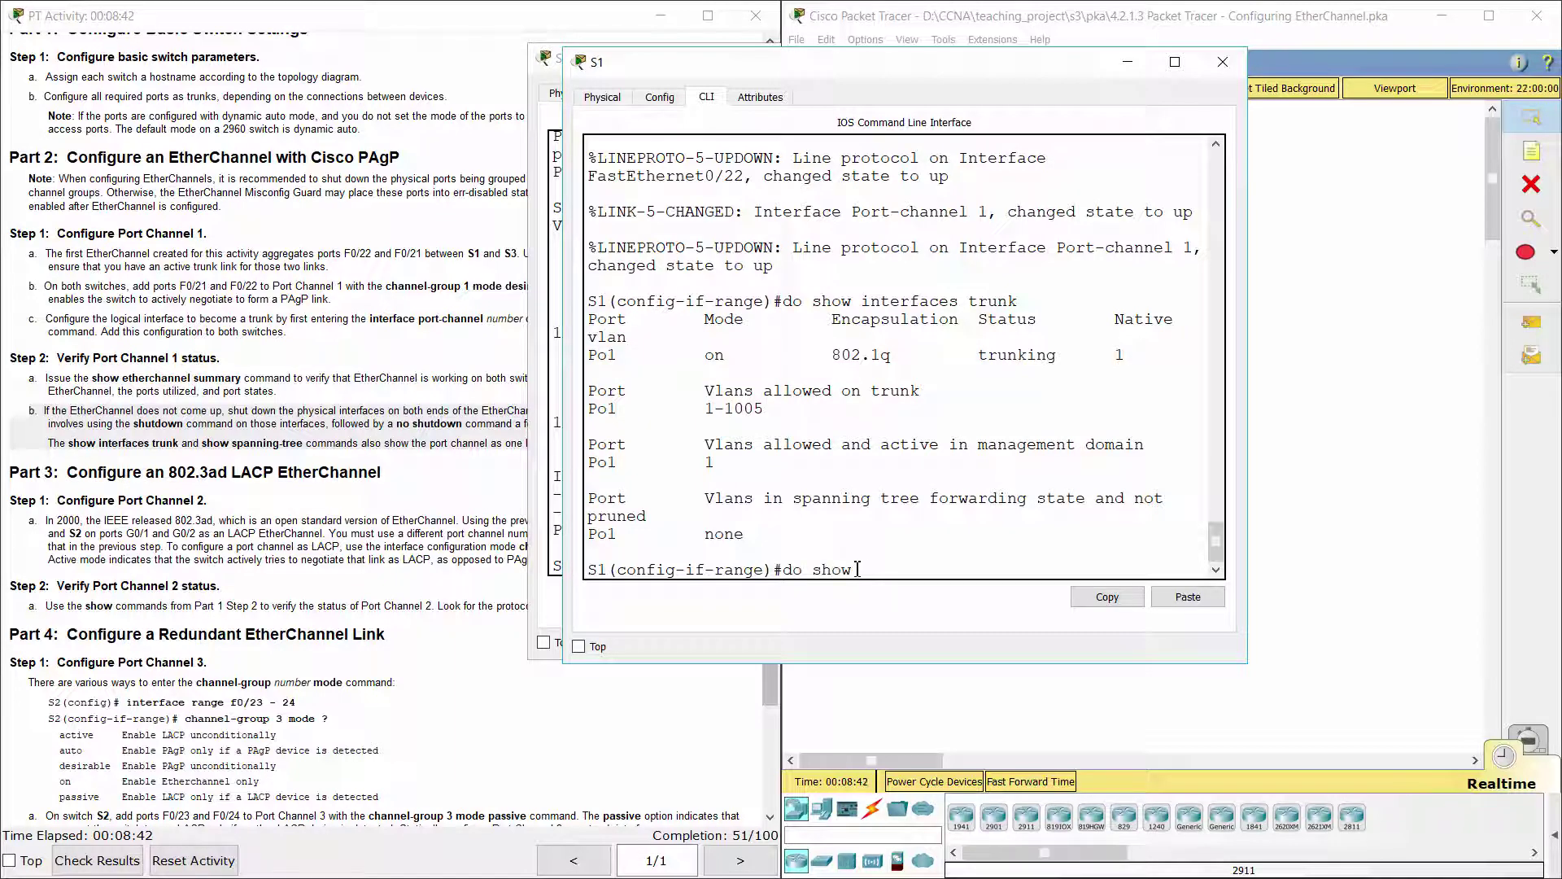
{"action": "type", "text": " spanning-tree"}
{"action": "key", "text": "Return"}
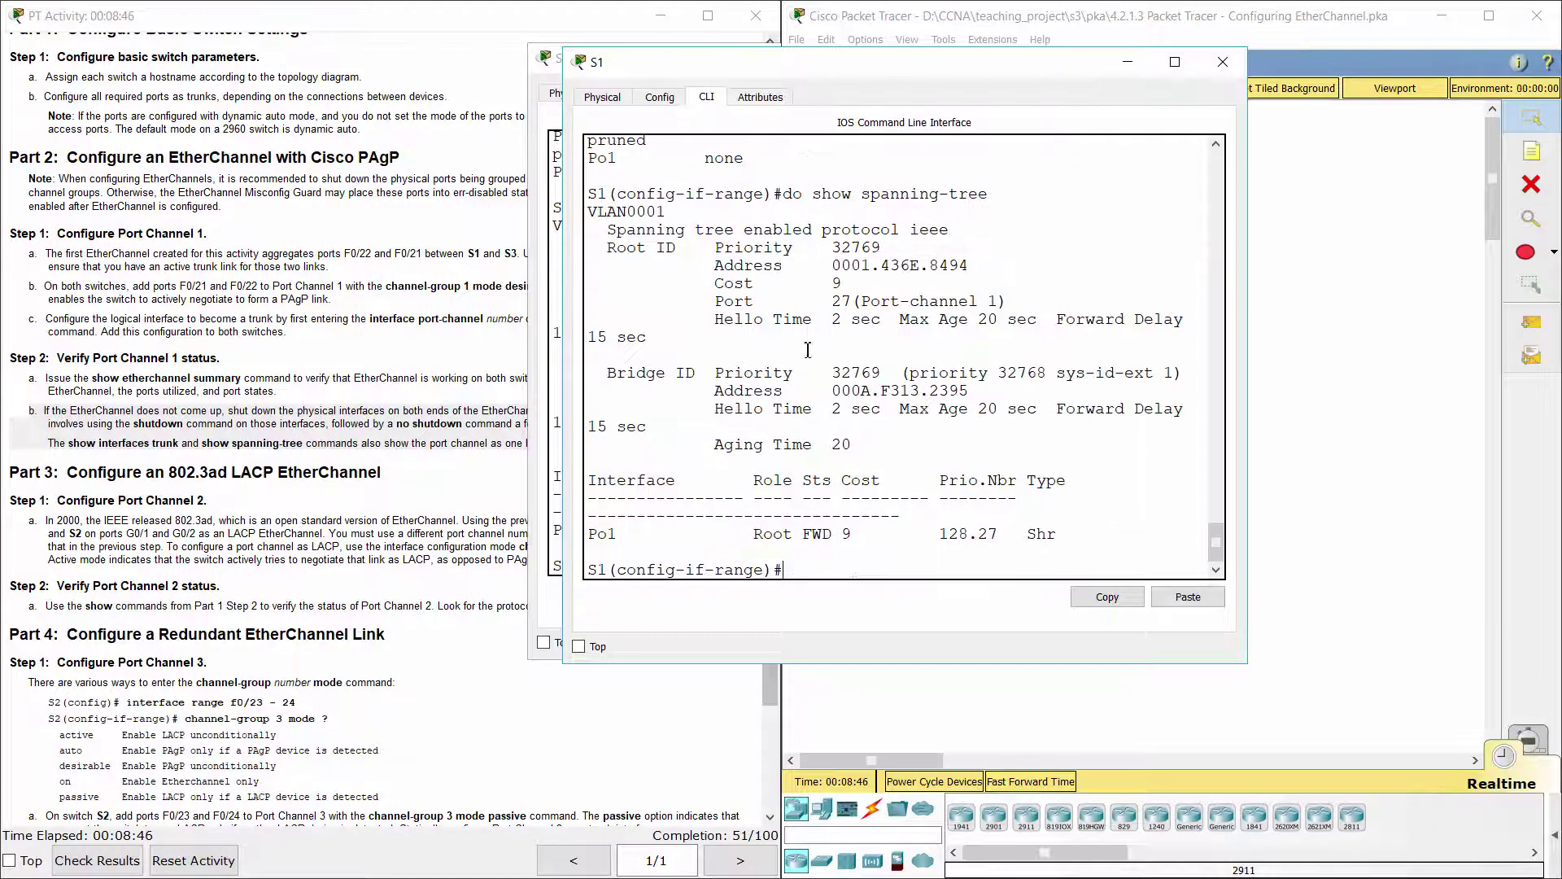
{"action": "left_click_drag", "start_coordinate": [607, 214], "coordinate": [727, 230]}
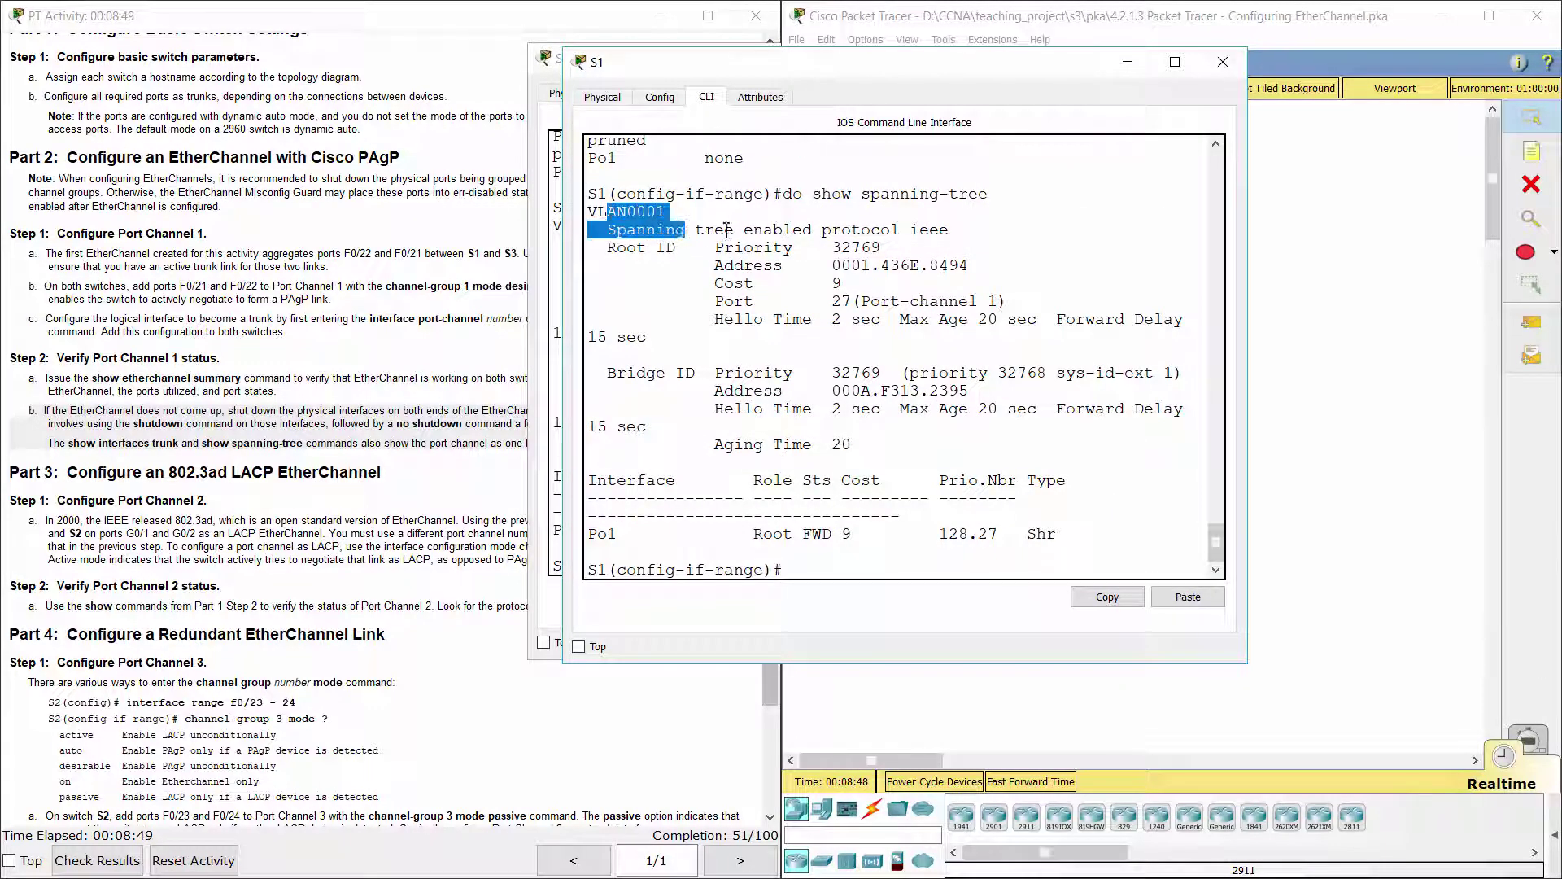
{"action": "left_click", "coordinate": [728, 230]}
{"action": "left_click_drag", "start_coordinate": [836, 242], "coordinate": [917, 247]}
{"action": "left_click", "coordinate": [922, 281]}
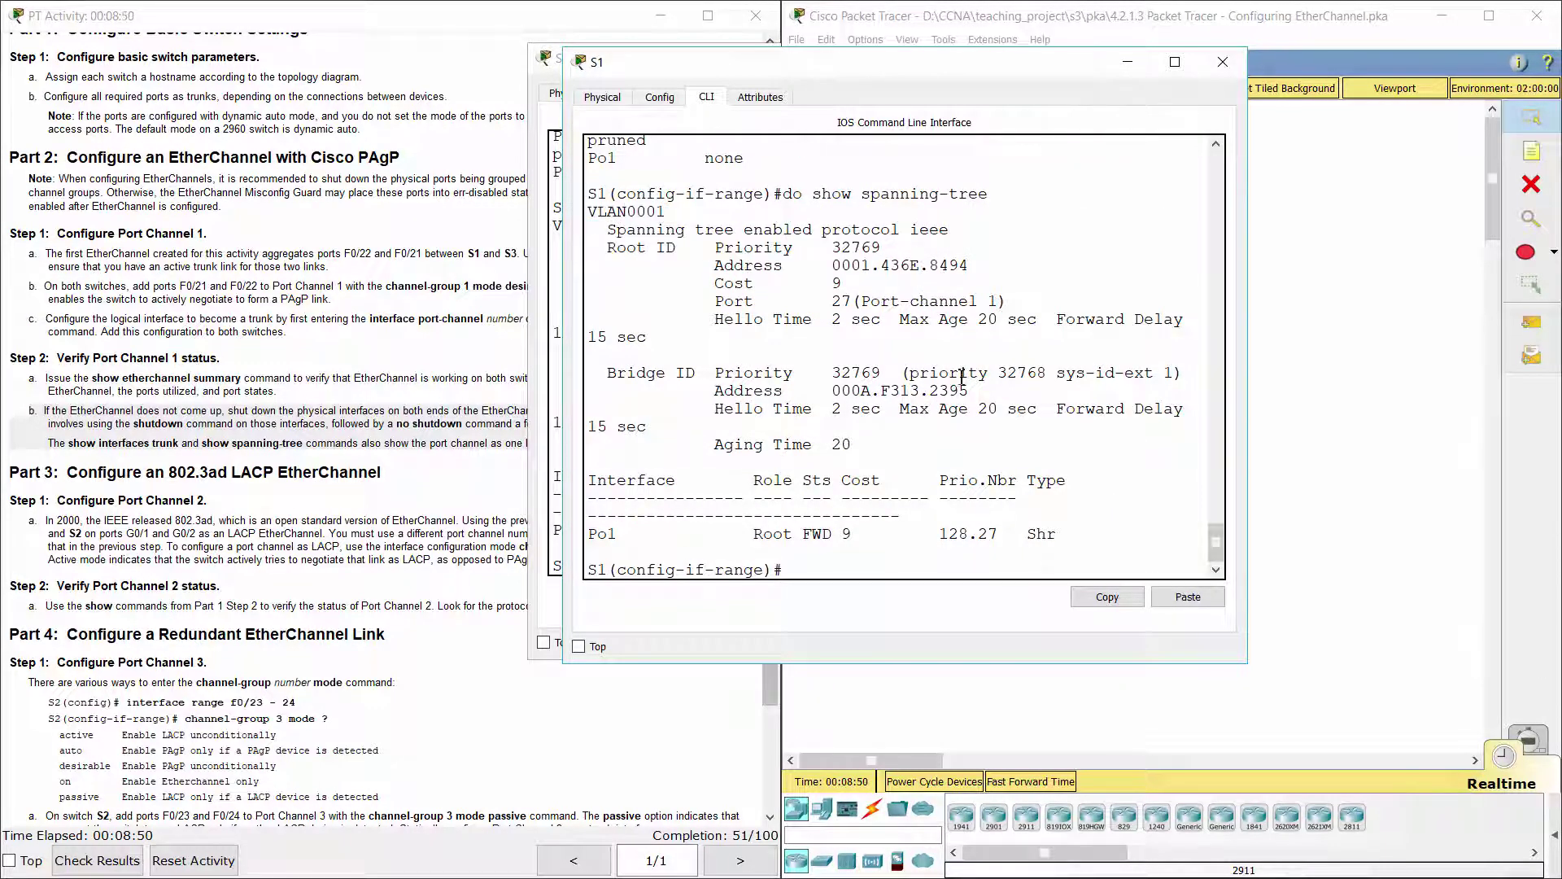
Step: Read Part 3 Step 1 of the instructions on configuring Port Channel 2 as an 802.3ad LACP EtherChannel
{"action": "left_click", "coordinate": [441, 437]}
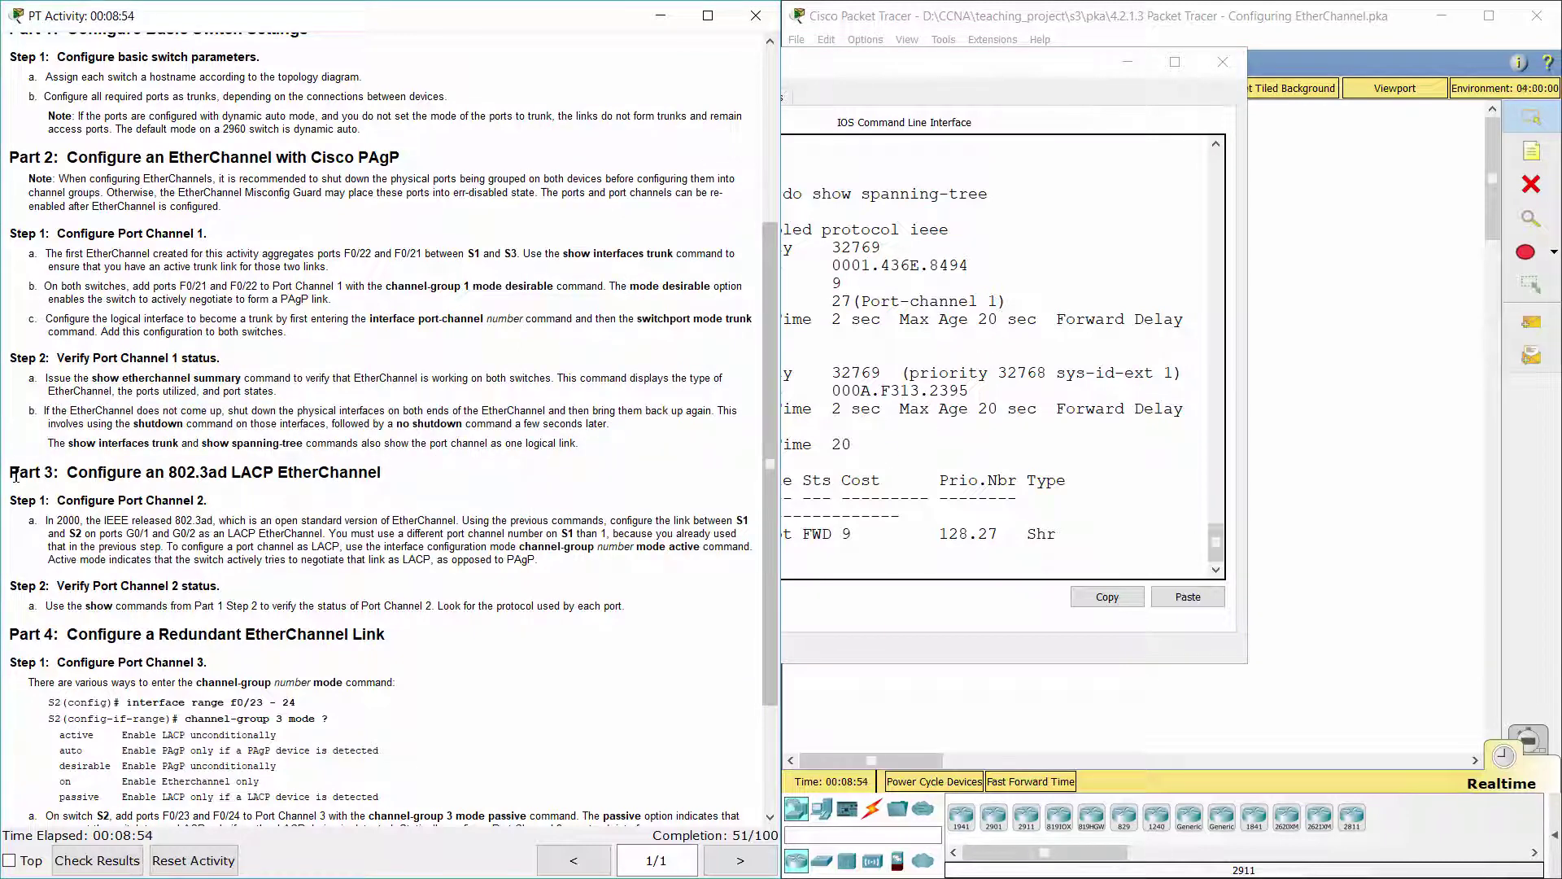
{"action": "left_click_drag", "start_coordinate": [9, 472], "coordinate": [393, 472]}
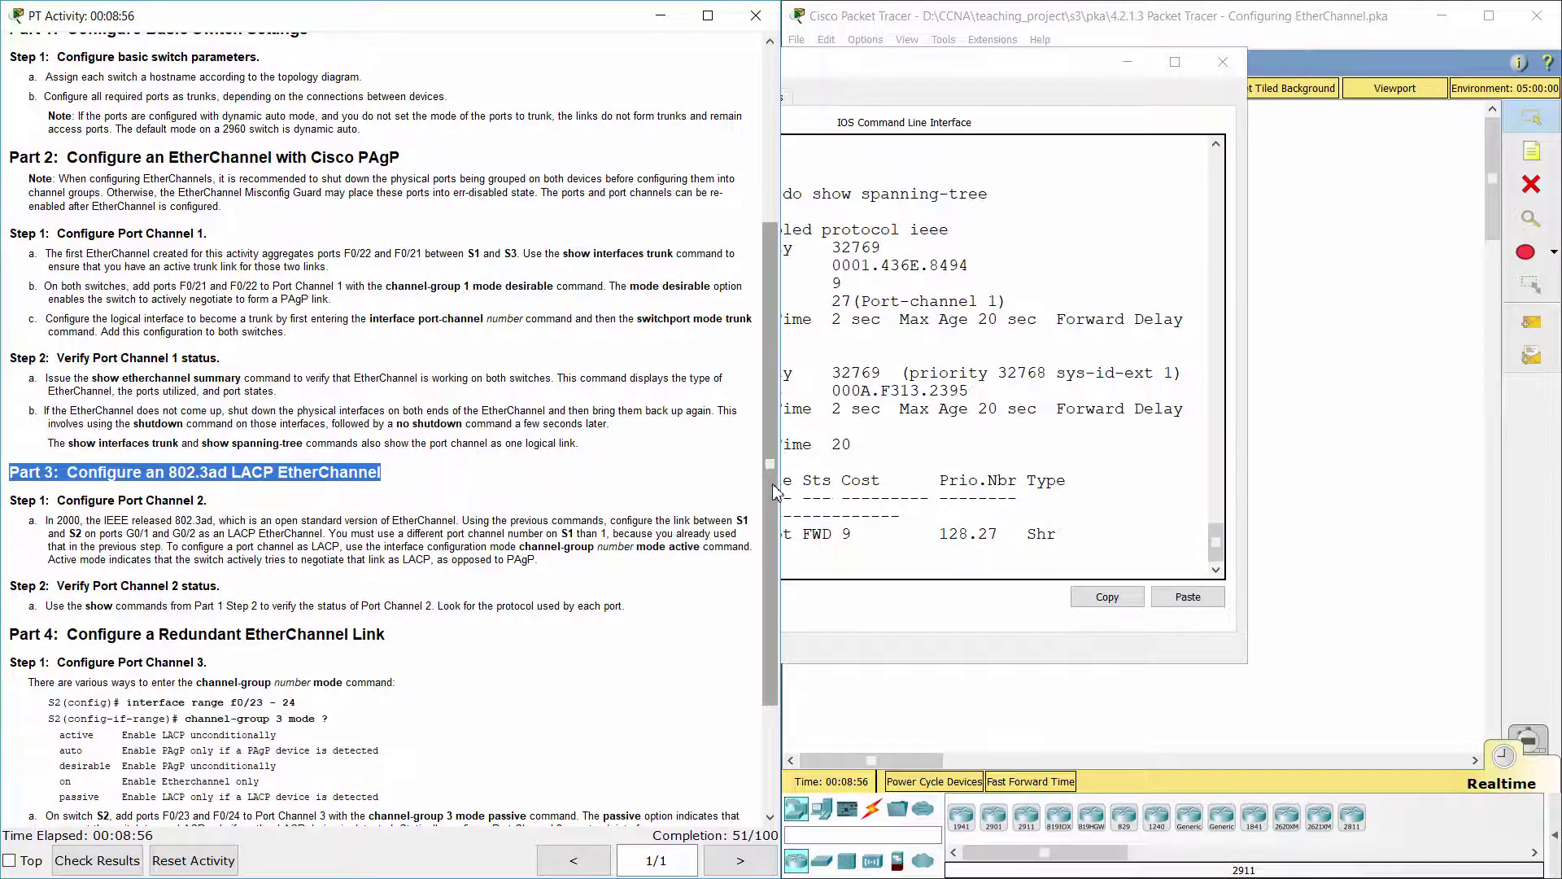
{"action": "scroll", "coordinate": [108, 433], "scroll_direction": "down", "scroll_amount": 3}
{"action": "left_click_drag", "start_coordinate": [11, 353], "coordinate": [228, 351]}
{"action": "left_click", "coordinate": [234, 373]}
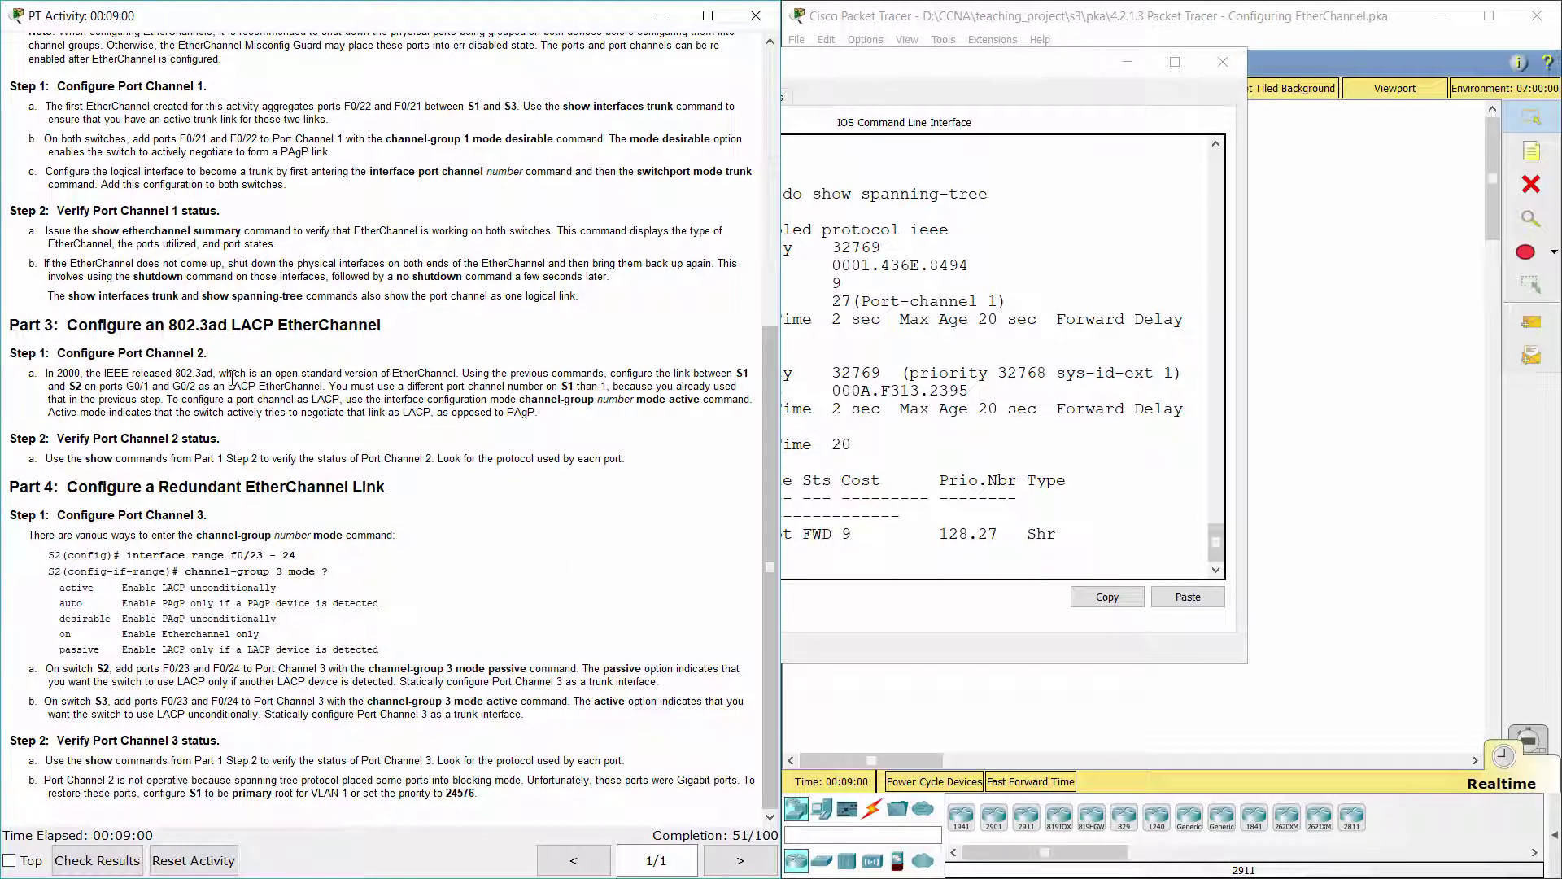
{"action": "left_click_drag", "start_coordinate": [20, 374], "coordinate": [607, 412]}
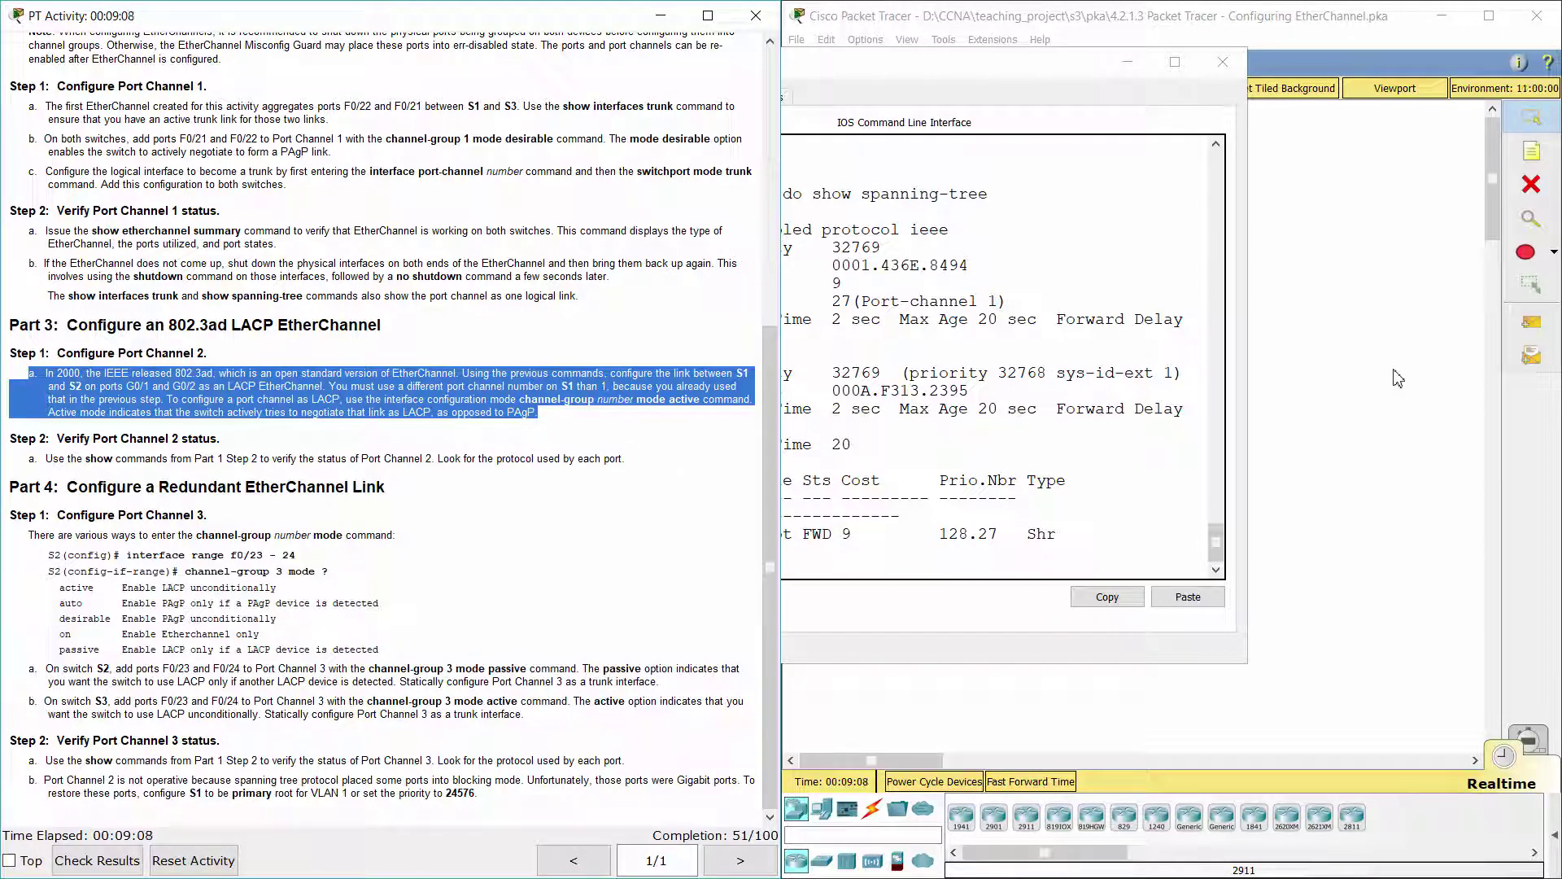
Step: On S1, add interfaces G0/1-2 to Port Channel 2 with channel-group 2 mode active
{"action": "left_click", "coordinate": [1350, 381]}
{"action": "left_click", "coordinate": [1086, 221]}
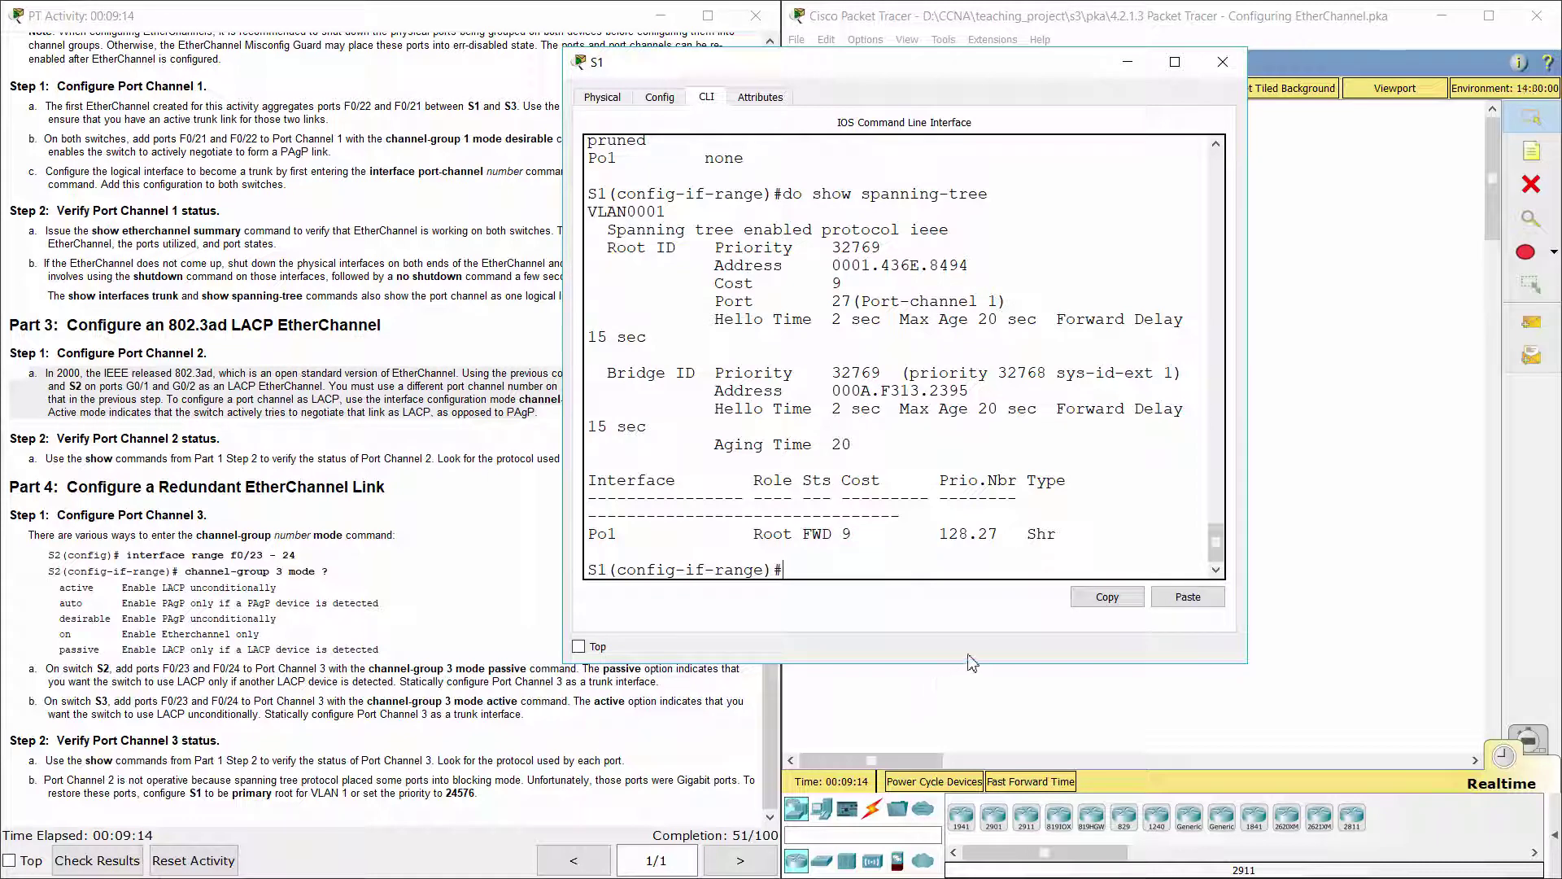
{"action": "type", "text": "int range f"}
{"action": "key", "text": "BackSpace"}
{"action": "type", "text": "g0/1-2"}
{"action": "key", "text": "Return"}
{"action": "type", "text": "chan"}
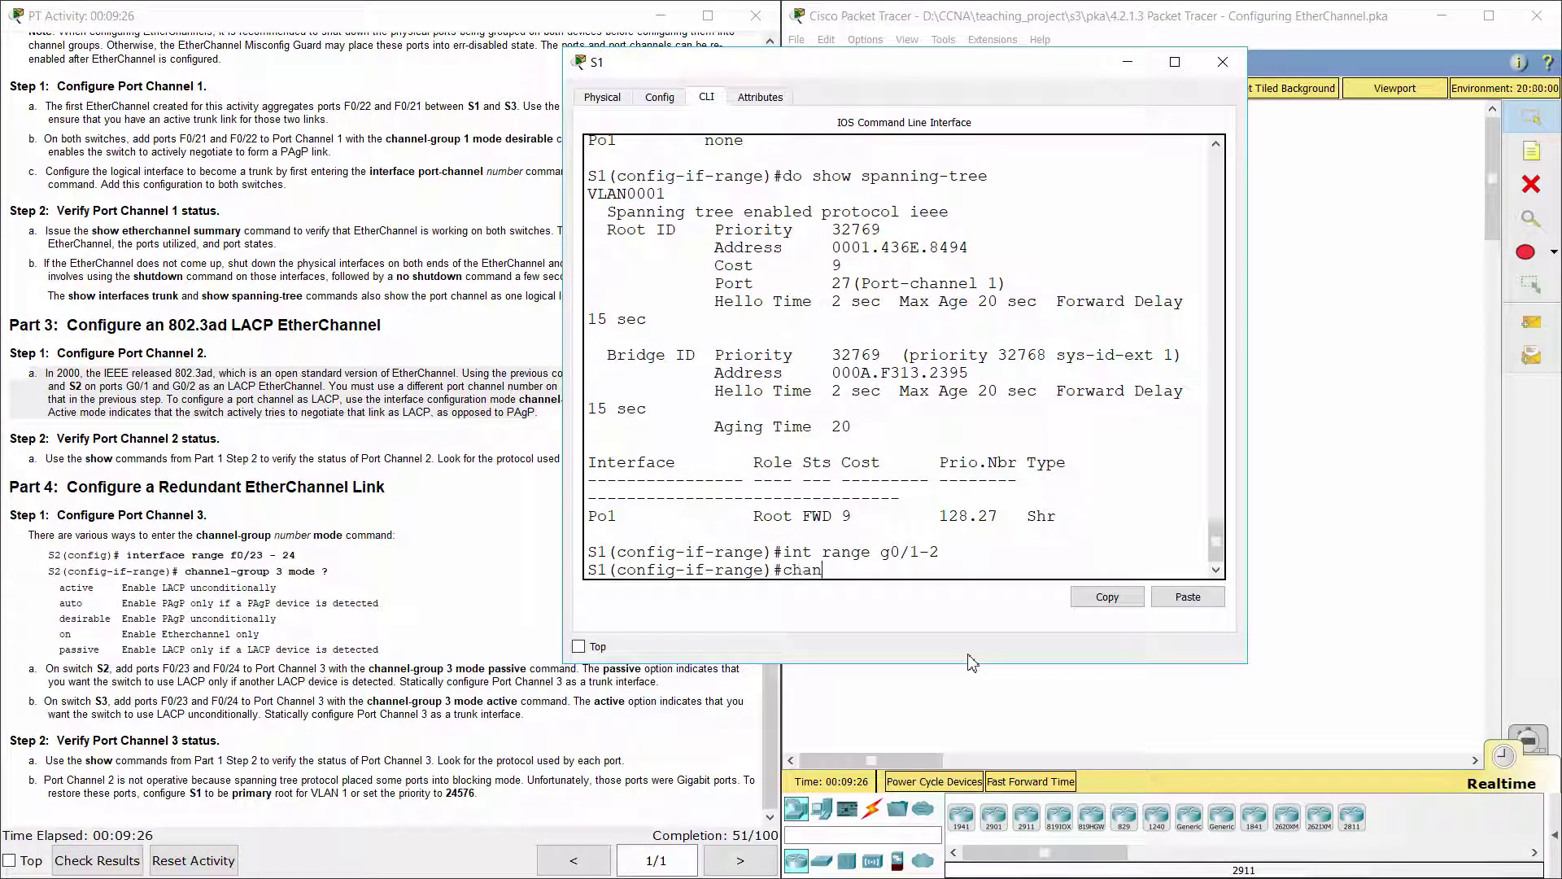
{"action": "type", "text": "nel-group 2 mode ac"}
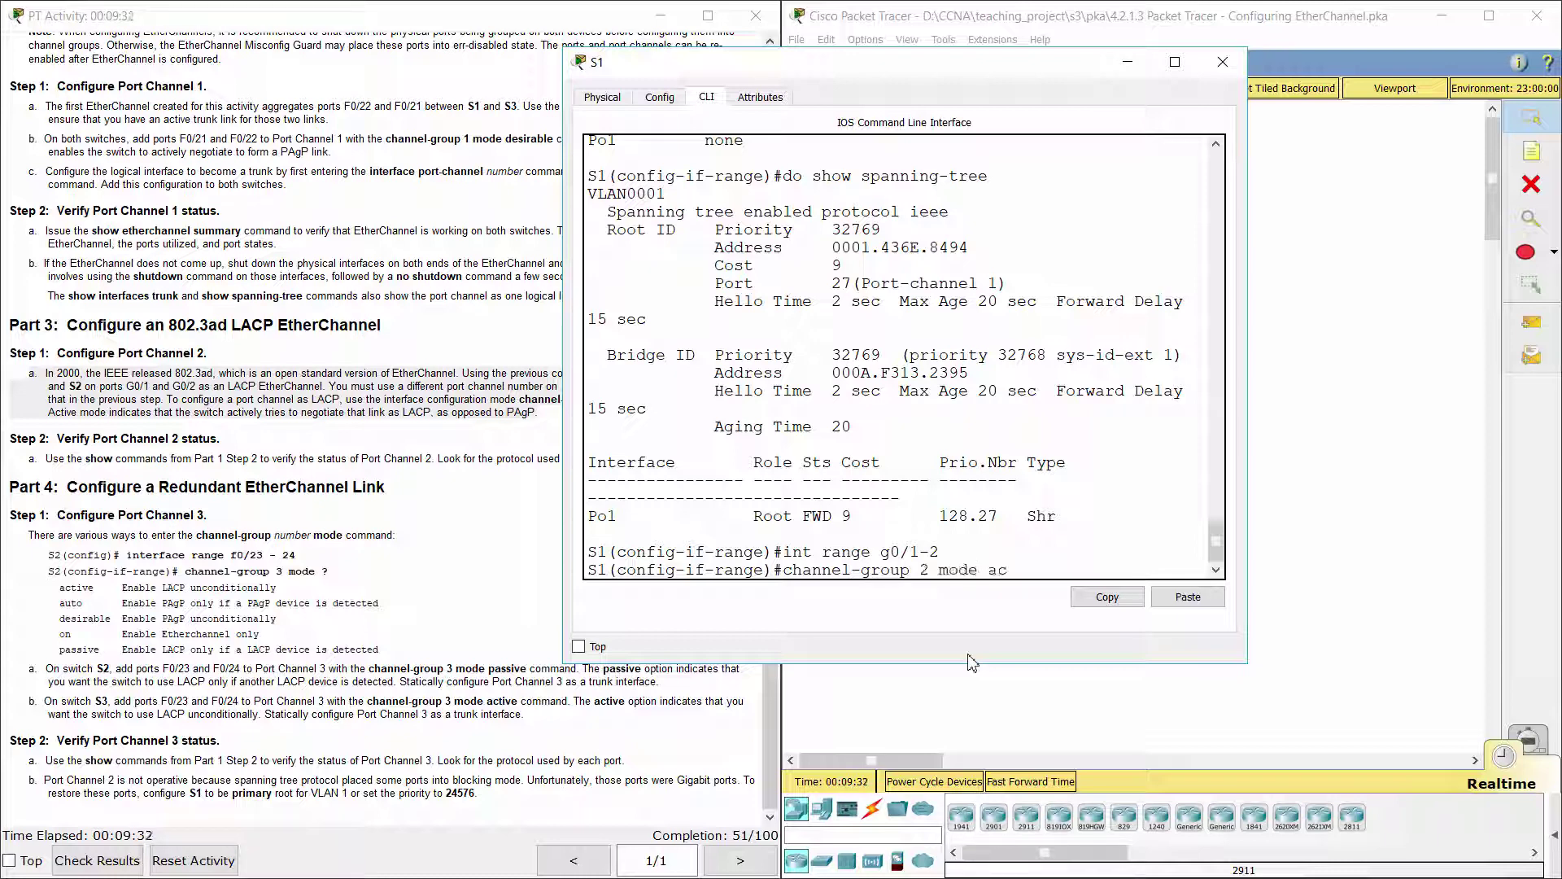
{"action": "type", "text": "tive"}
{"action": "key", "text": "Return"}
{"action": "key", "text": "Return"}
Step: Bring up interfaces G0/1-2 on S1 with no shutdown
{"action": "type", "text": "no "}
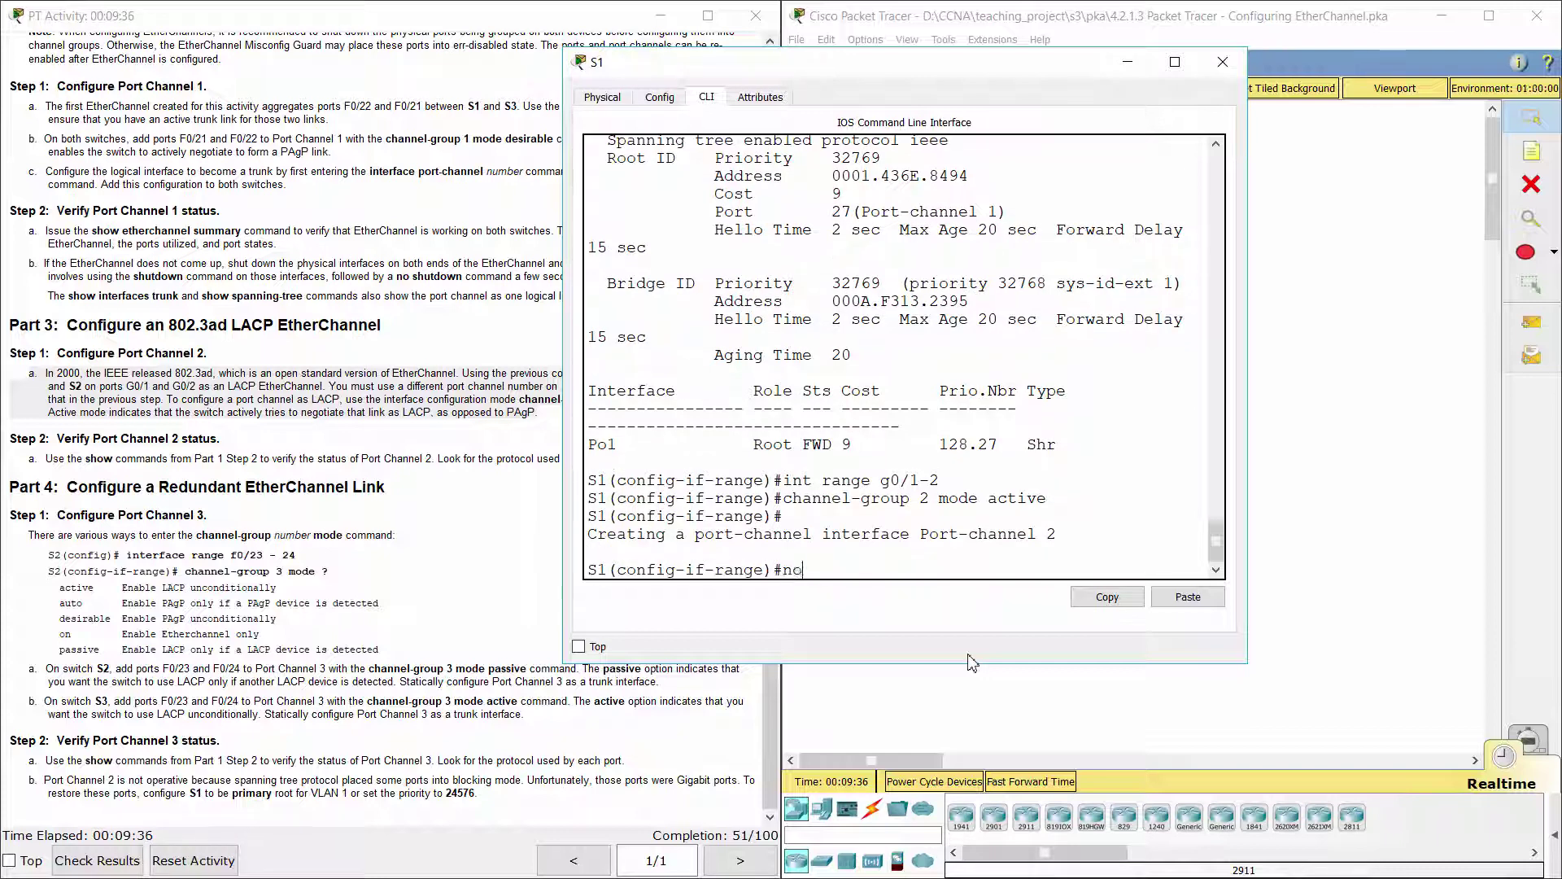
{"action": "type", "text": "shutdown"}
{"action": "key", "text": "Return"}
{"action": "key", "text": "Return"}
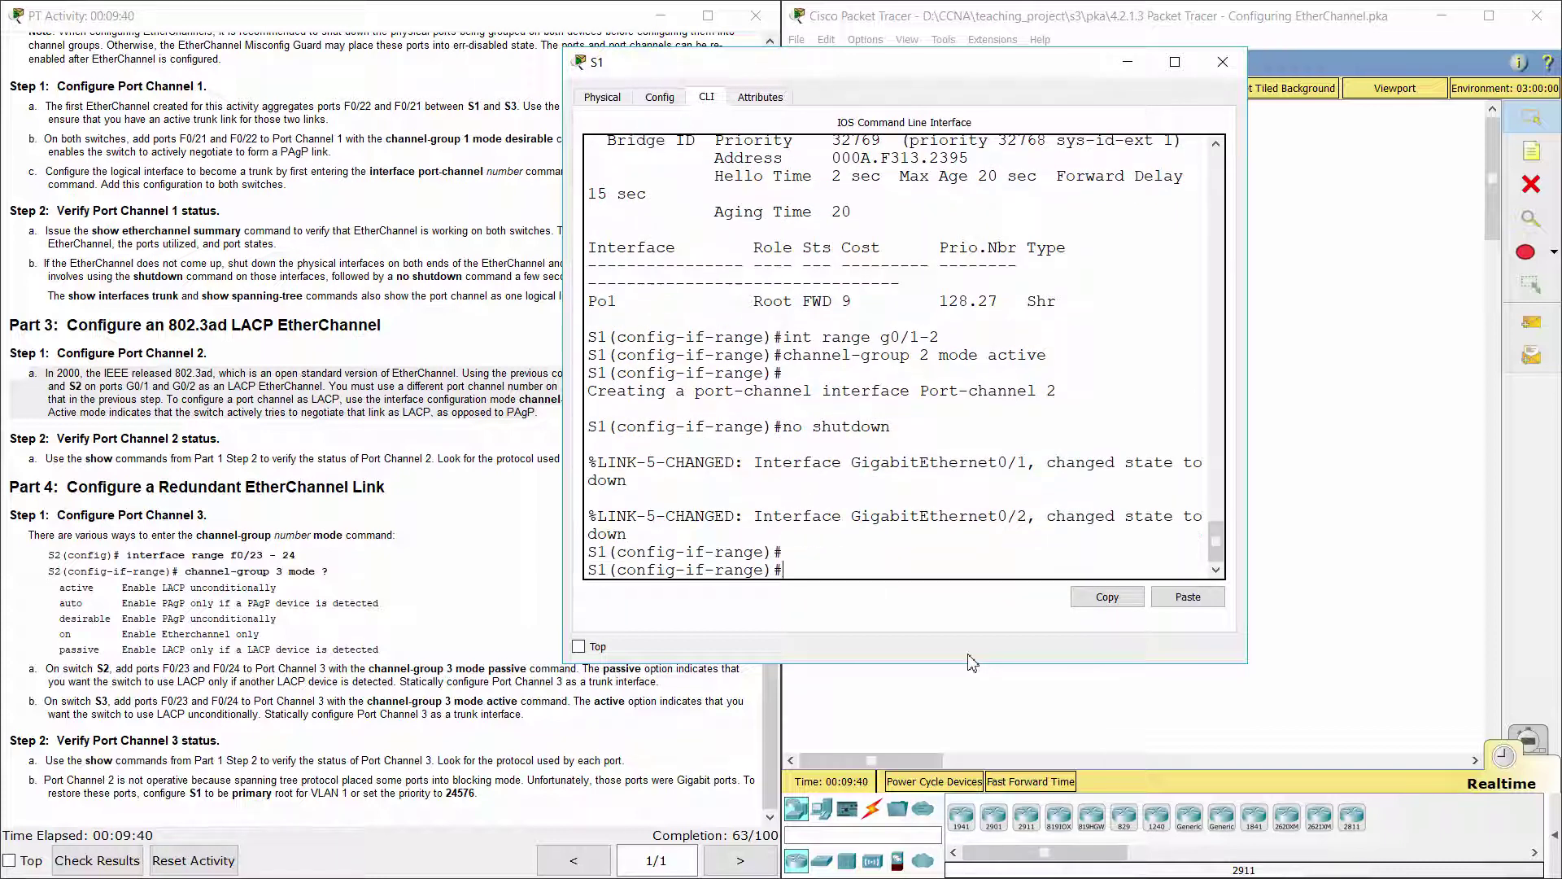
Step: On S2, add interfaces G0/1-2 to Port Channel 2 with channel-group 2 mode active
{"action": "left_click", "coordinate": [1362, 435]}
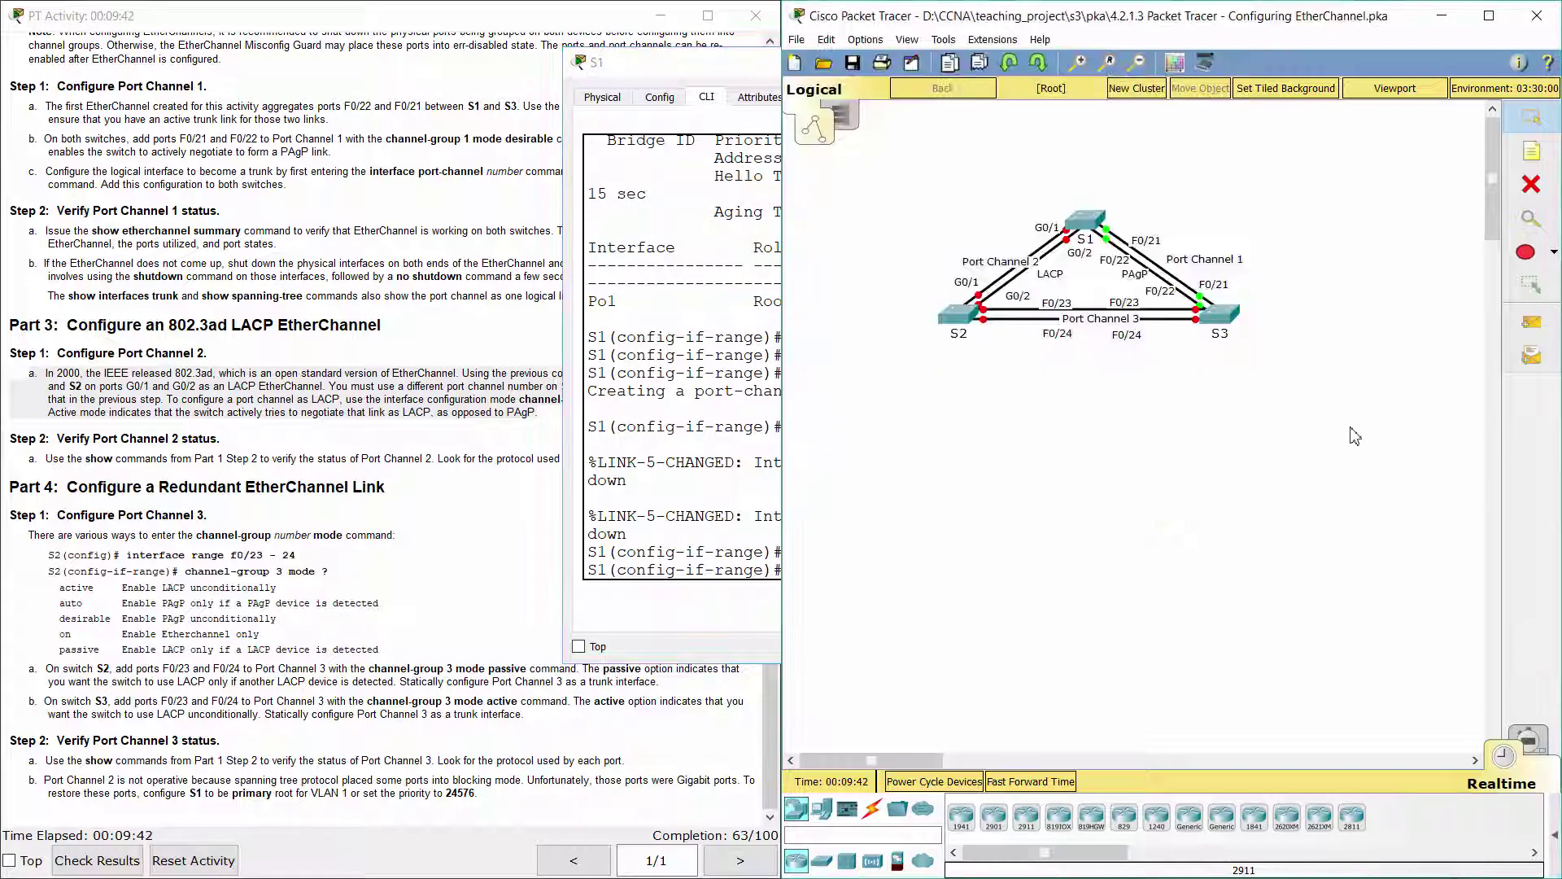
{"action": "left_click", "coordinate": [960, 314]}
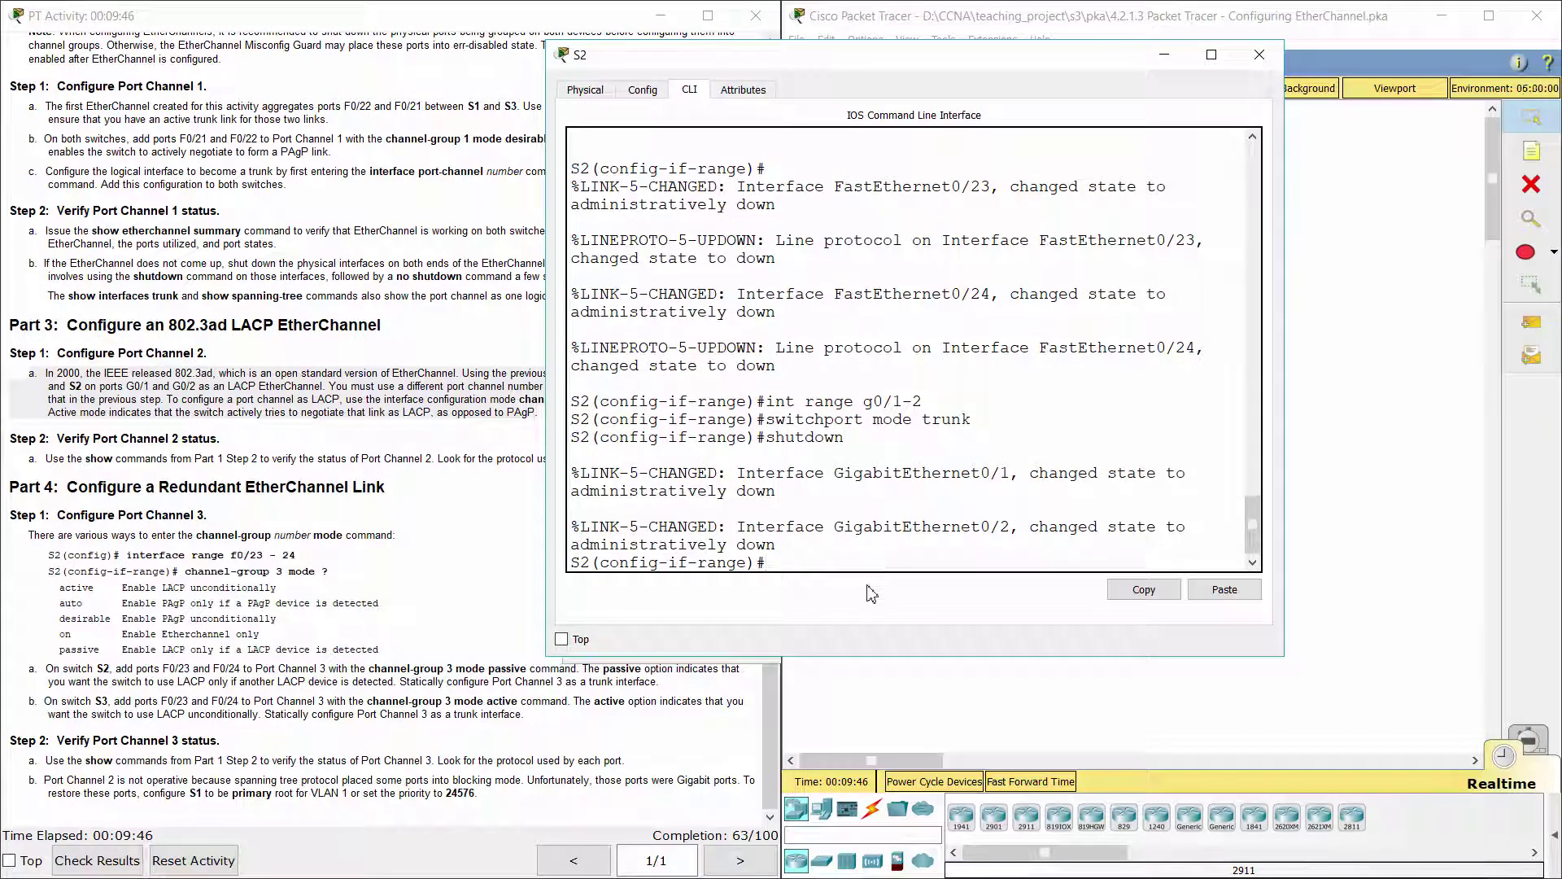
{"action": "type", "text": "int range g0/1-2"}
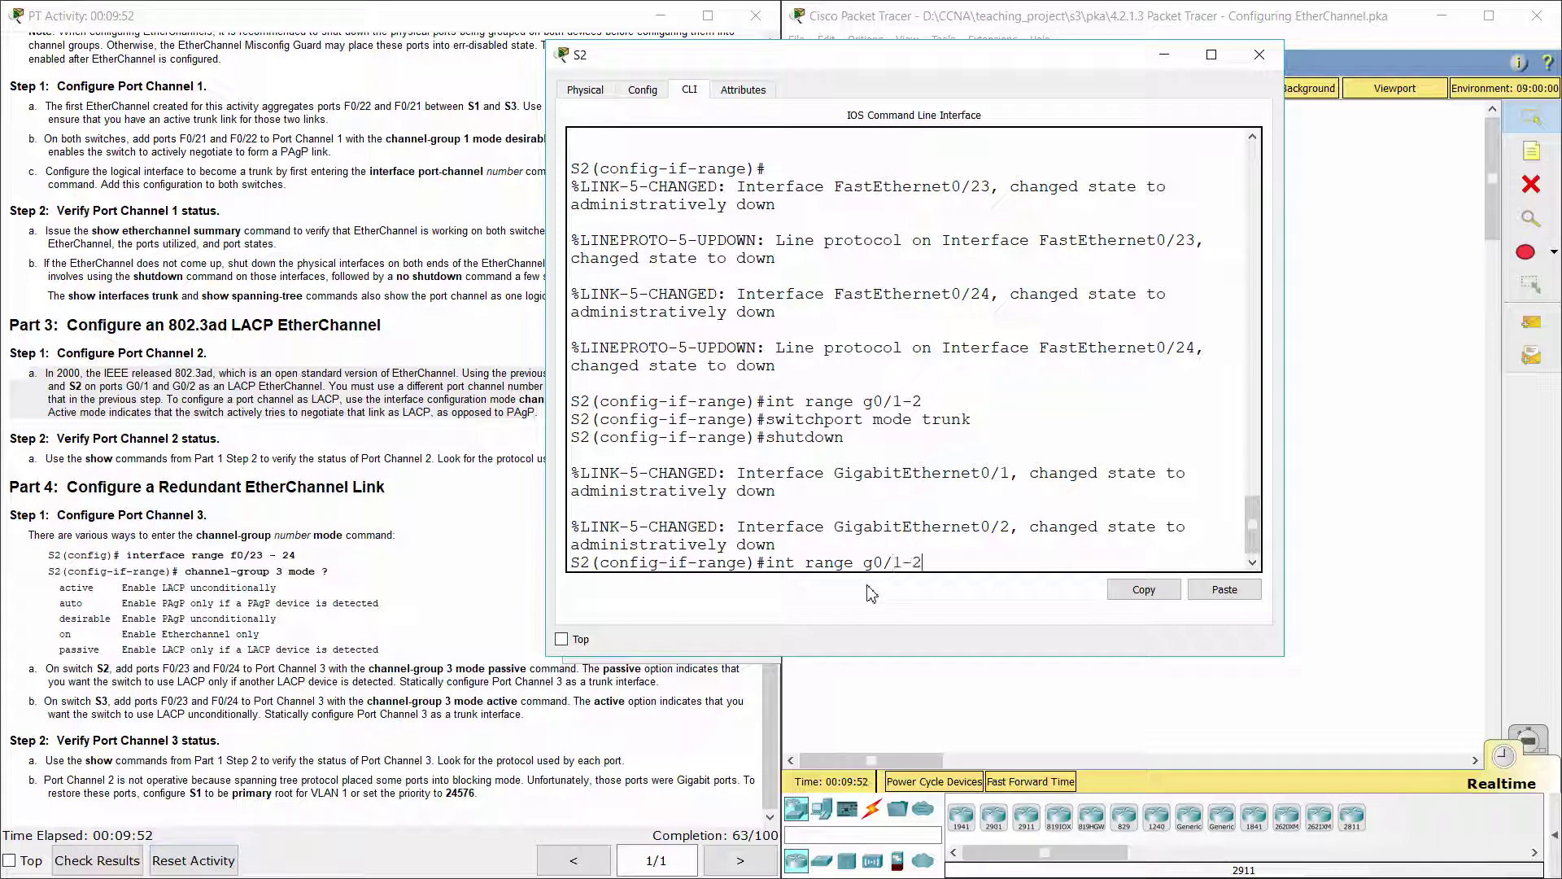
{"action": "key", "text": "Return"}
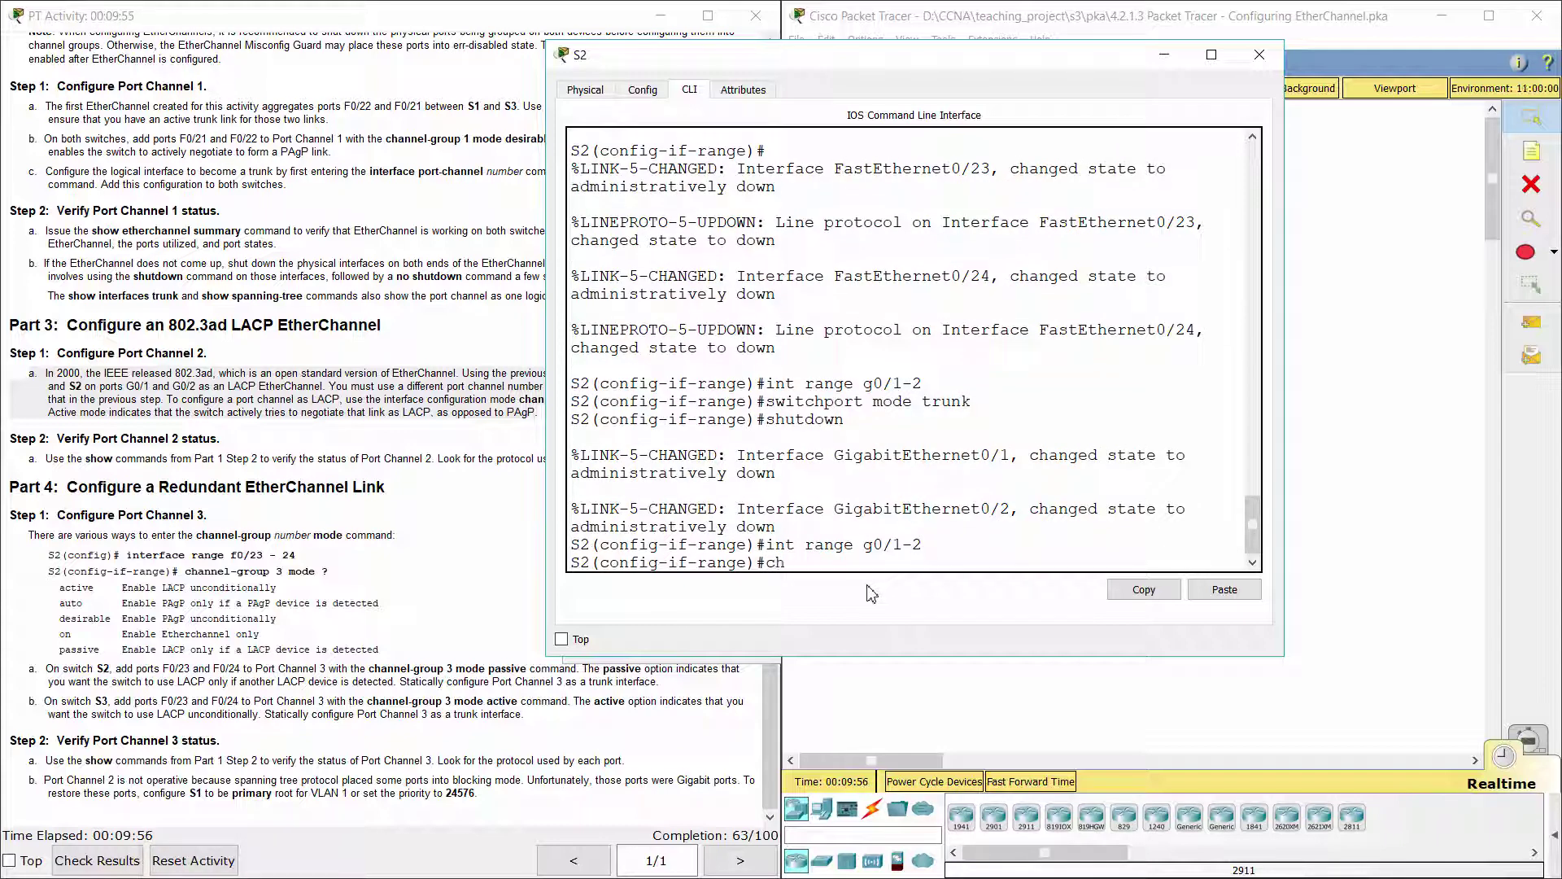
{"action": "type", "text": "el-group 2 mode ac"}
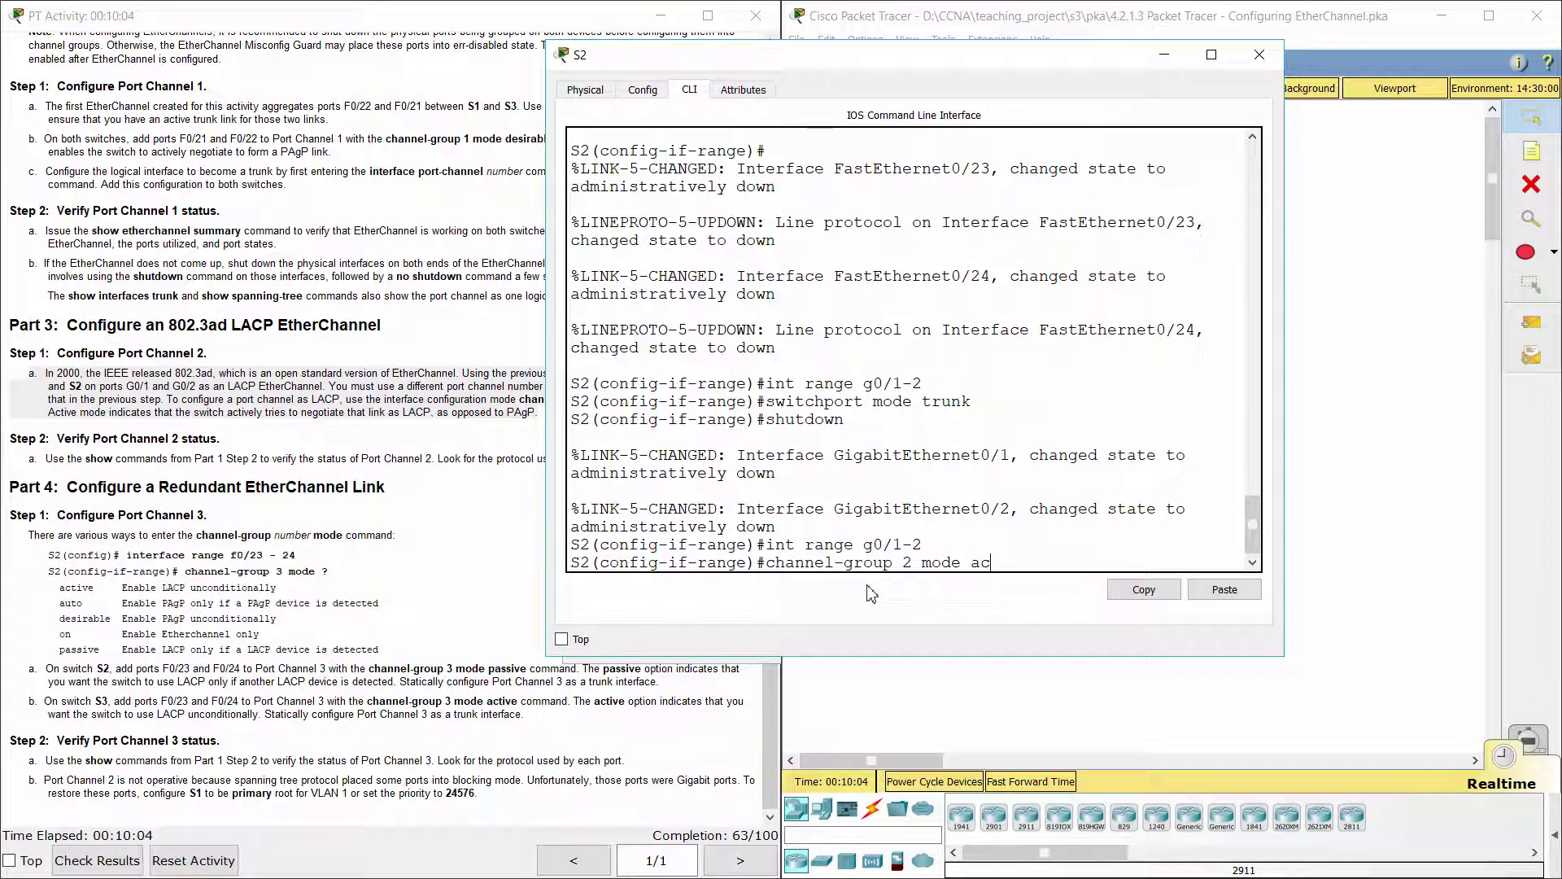
{"action": "type", "text": "tive"}
{"action": "key", "text": "Return"}
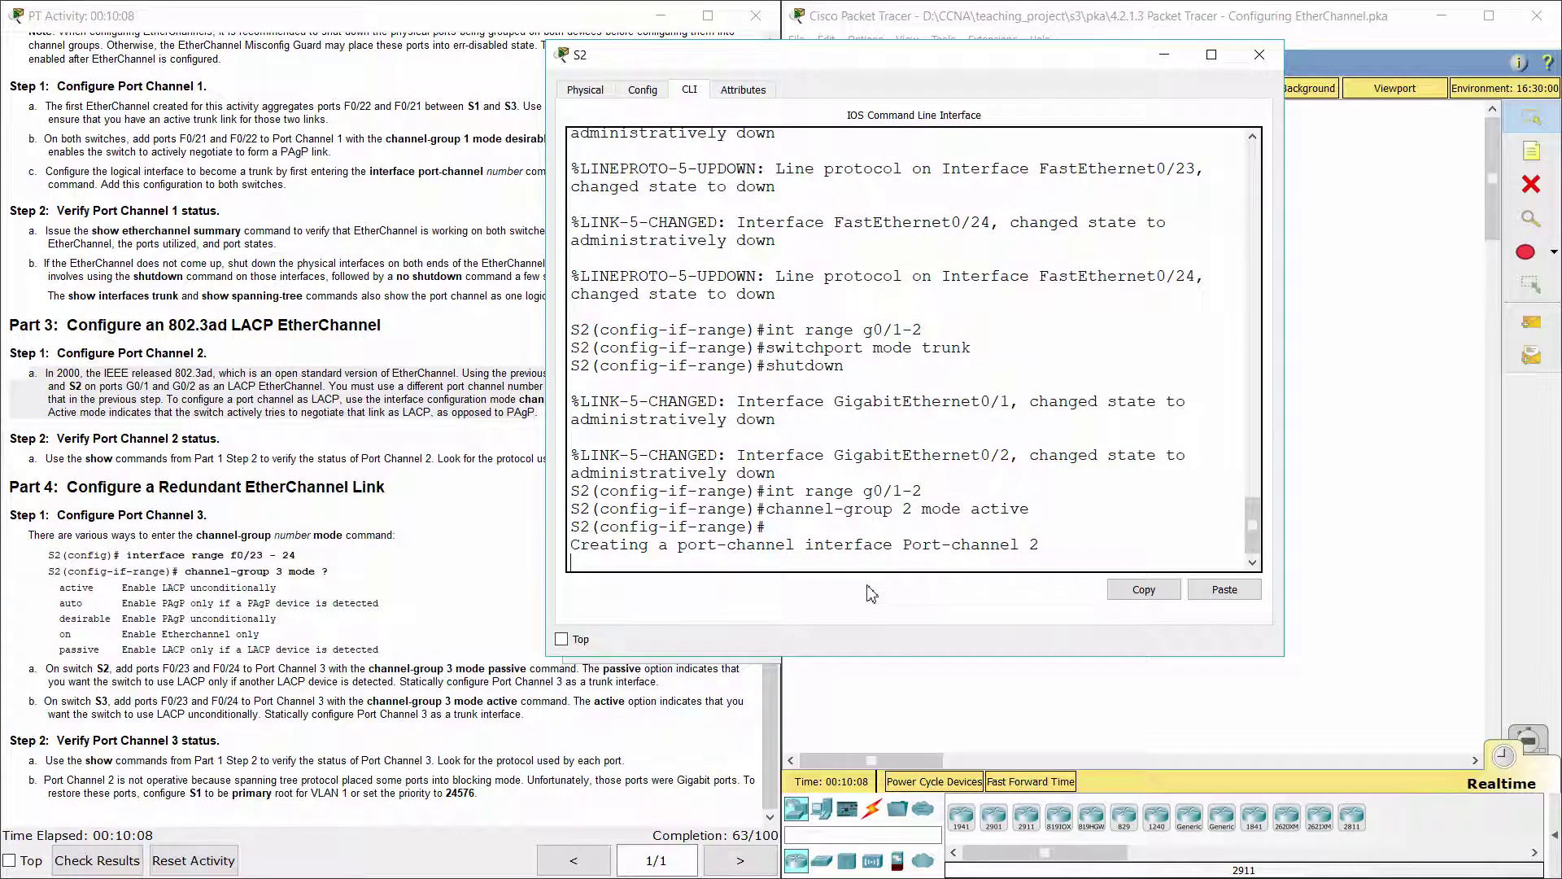
{"action": "key", "text": "Return"}
Step: Bring up interfaces G0/1-2 on S2 with no shutdown
{"action": "type", "text": "no shutdo"}
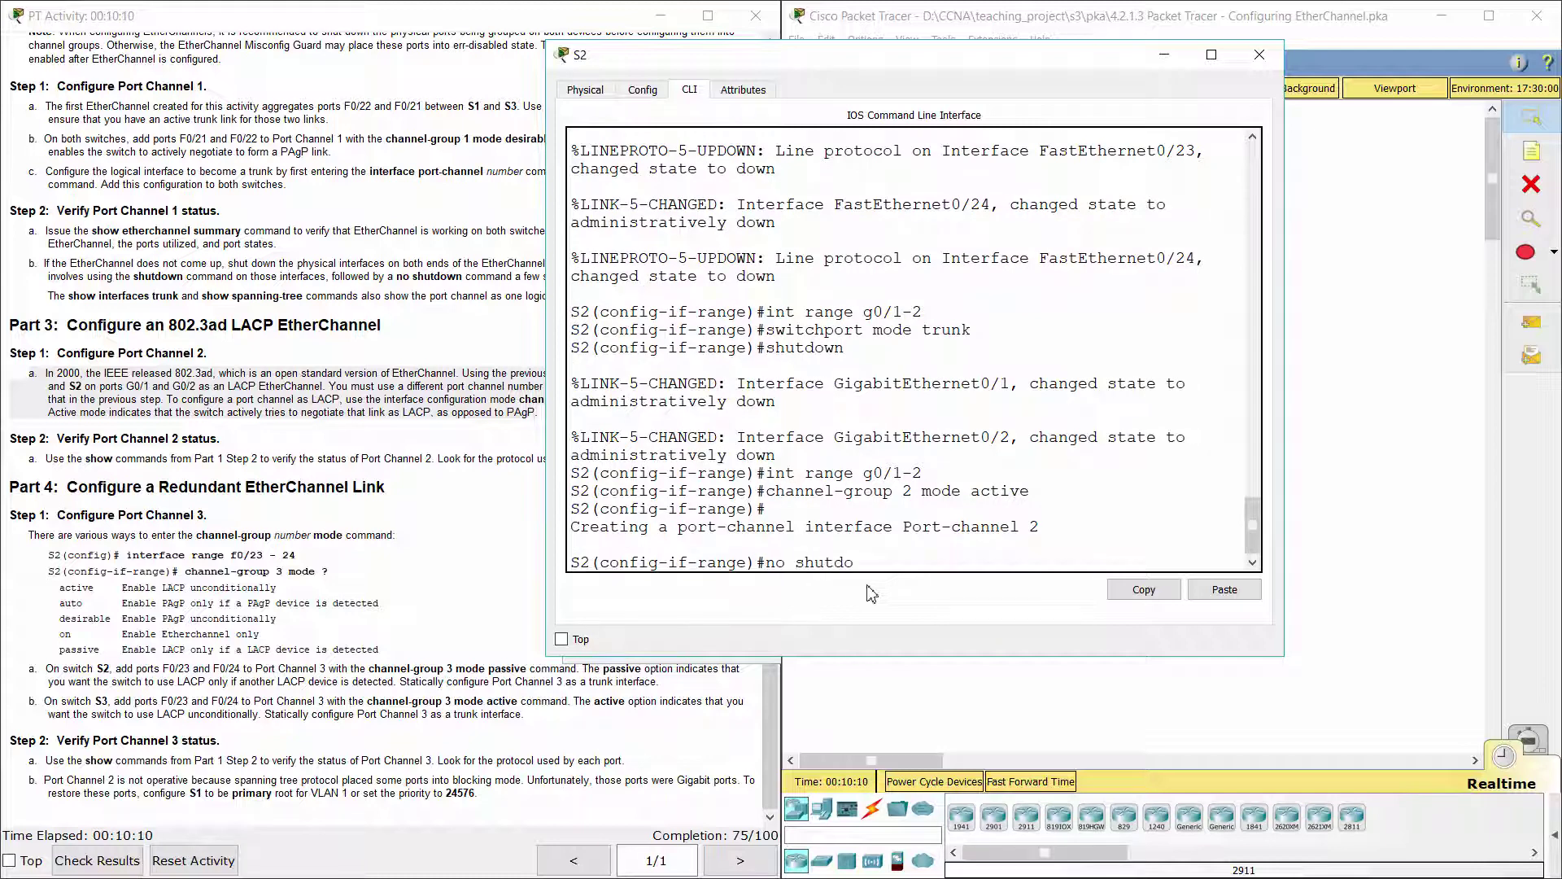
{"action": "type", "text": "wn"}
{"action": "key", "text": "Return"}
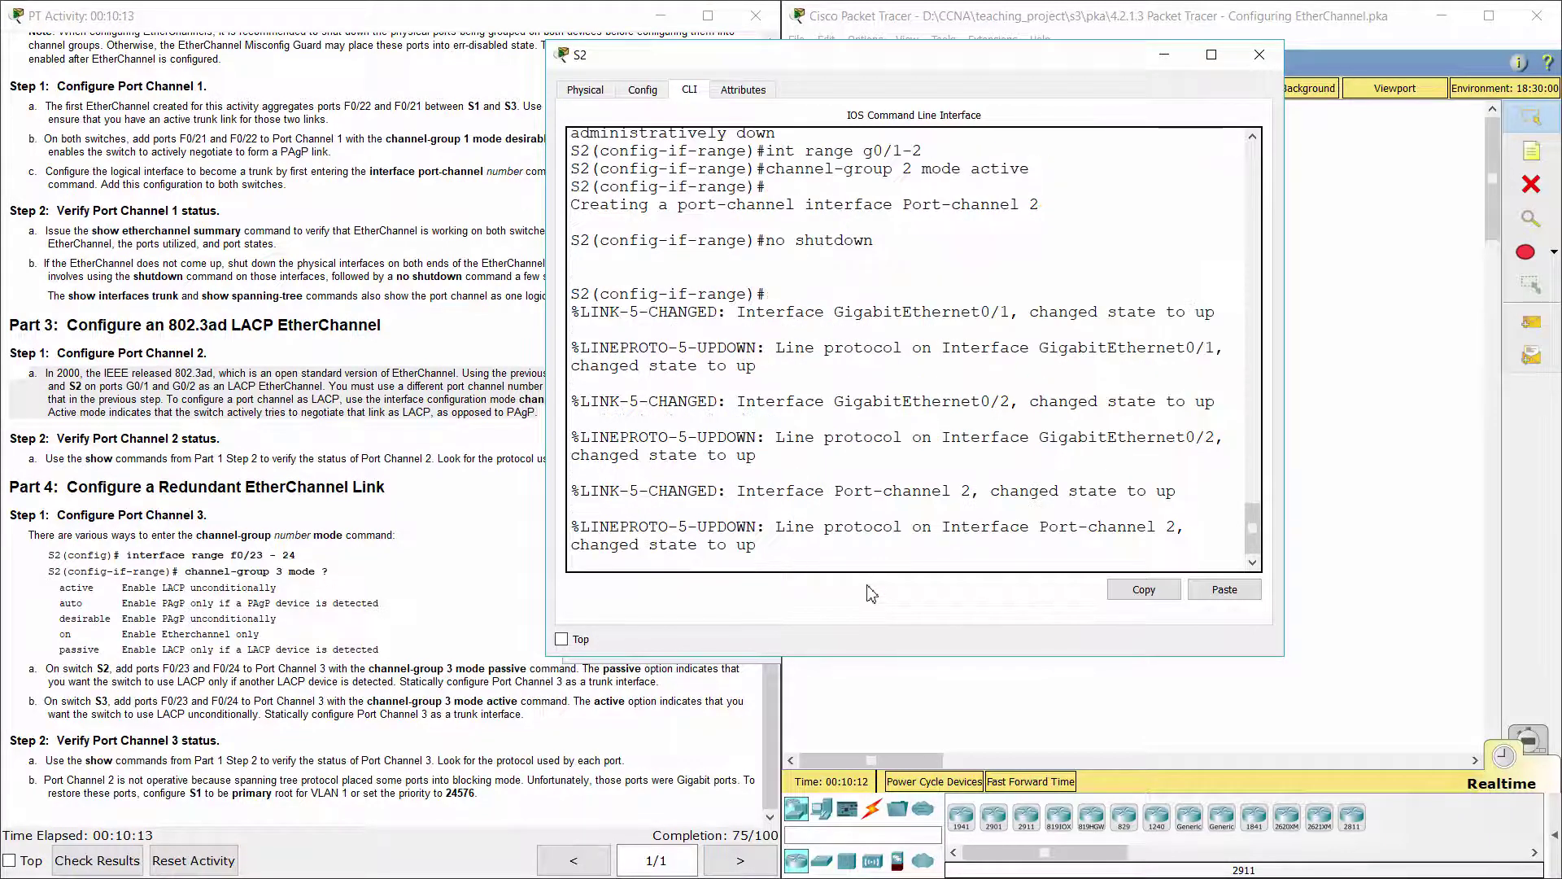
{"action": "key", "text": "Return"}
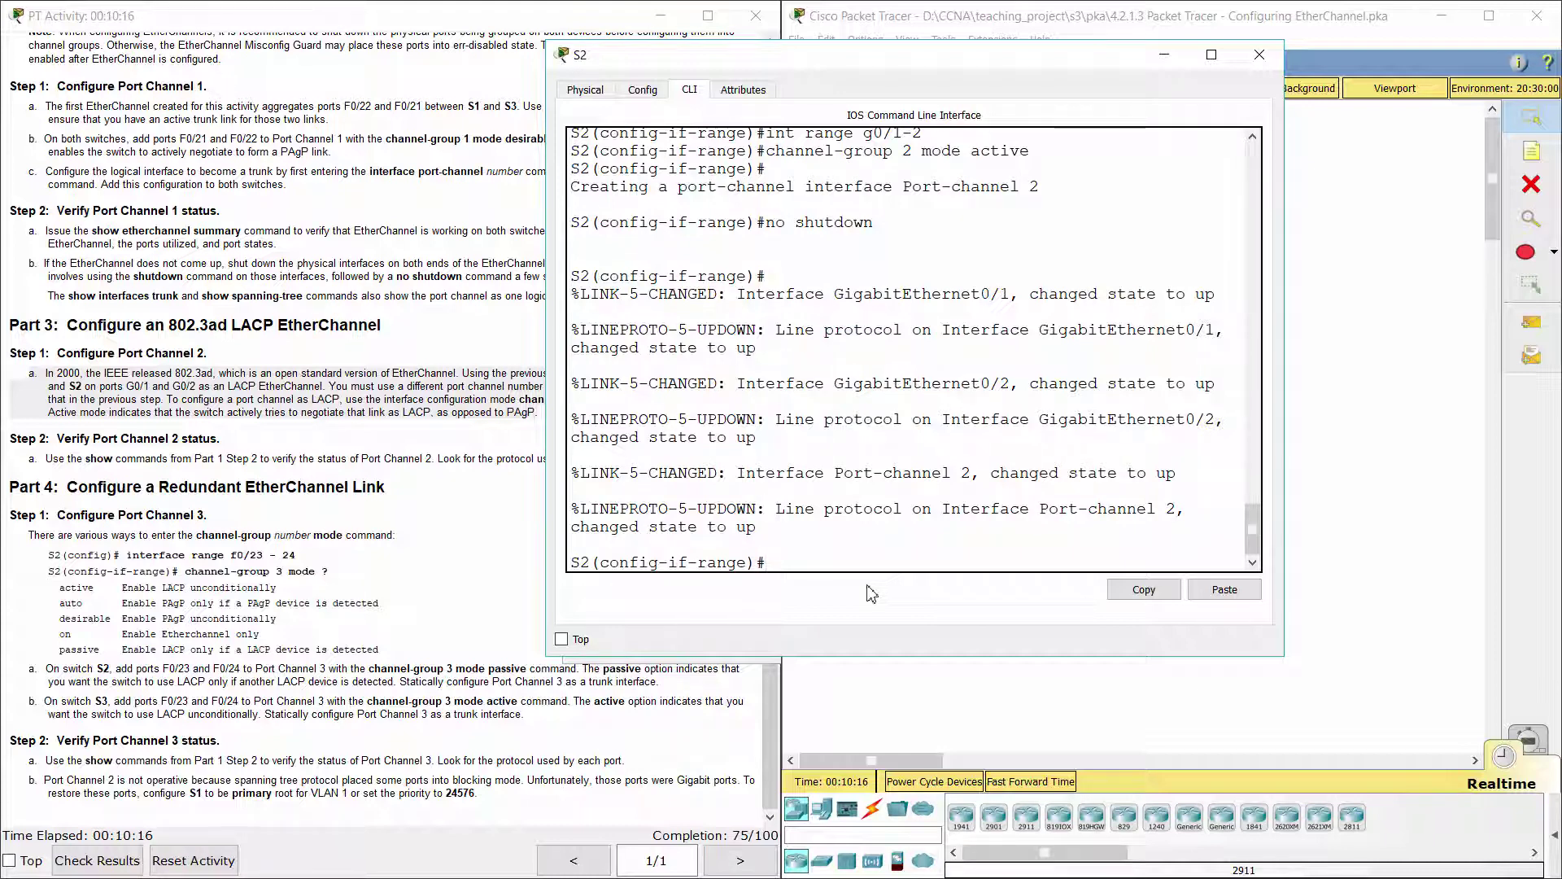
Step: Read Part 3 Step 2 of the instructions on verifying the status and protocol of Port Channel 2
{"action": "left_click", "coordinate": [128, 476]}
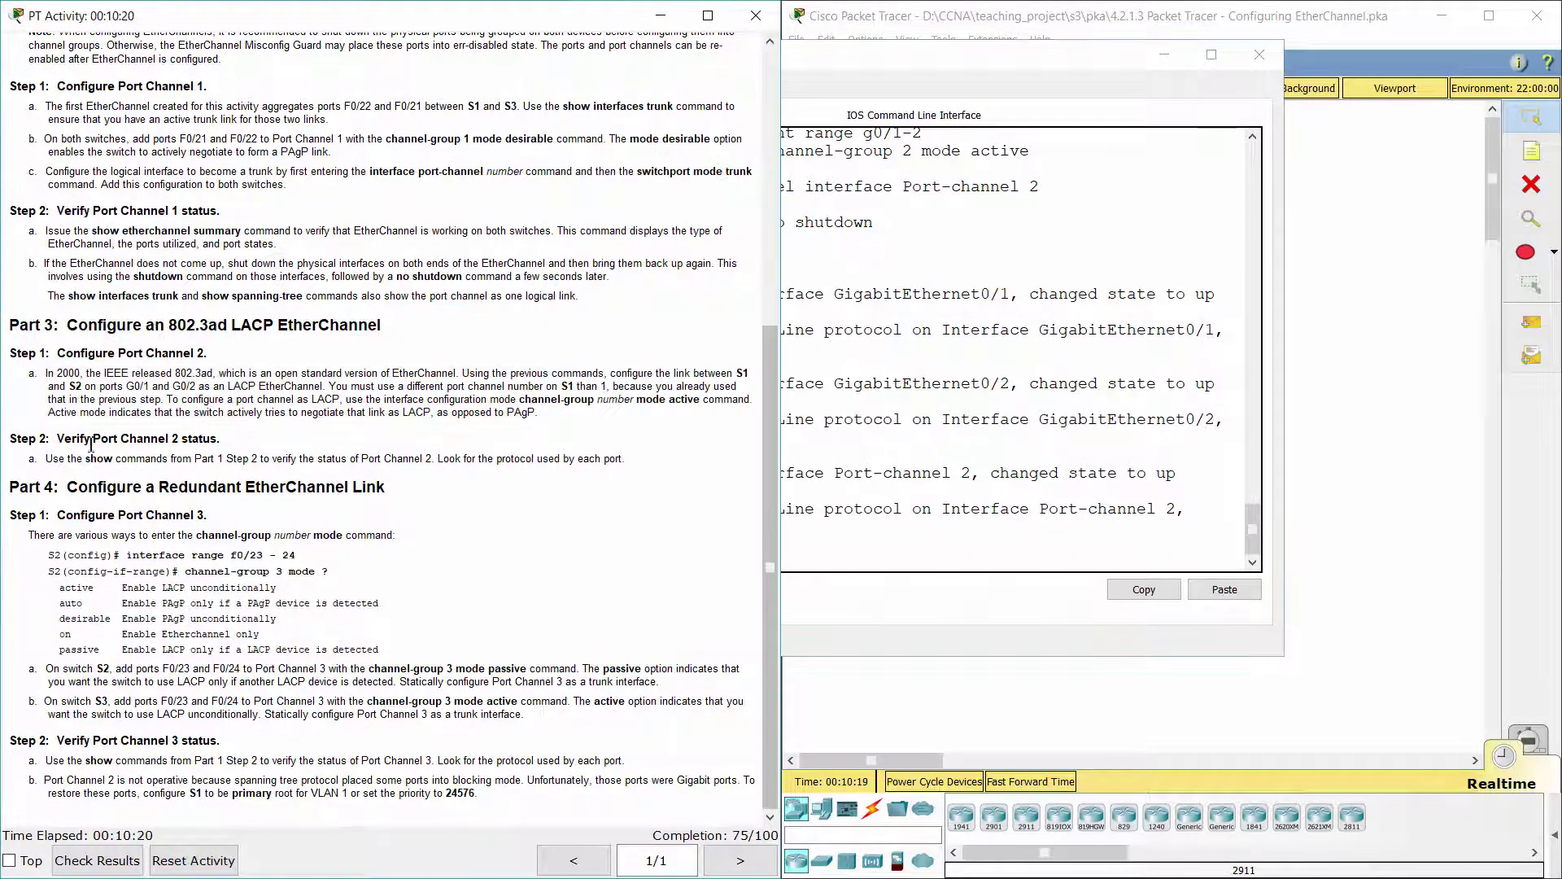
{"action": "double_click", "coordinate": [21, 439]}
{"action": "left_click_drag", "start_coordinate": [53, 432], "coordinate": [236, 431]}
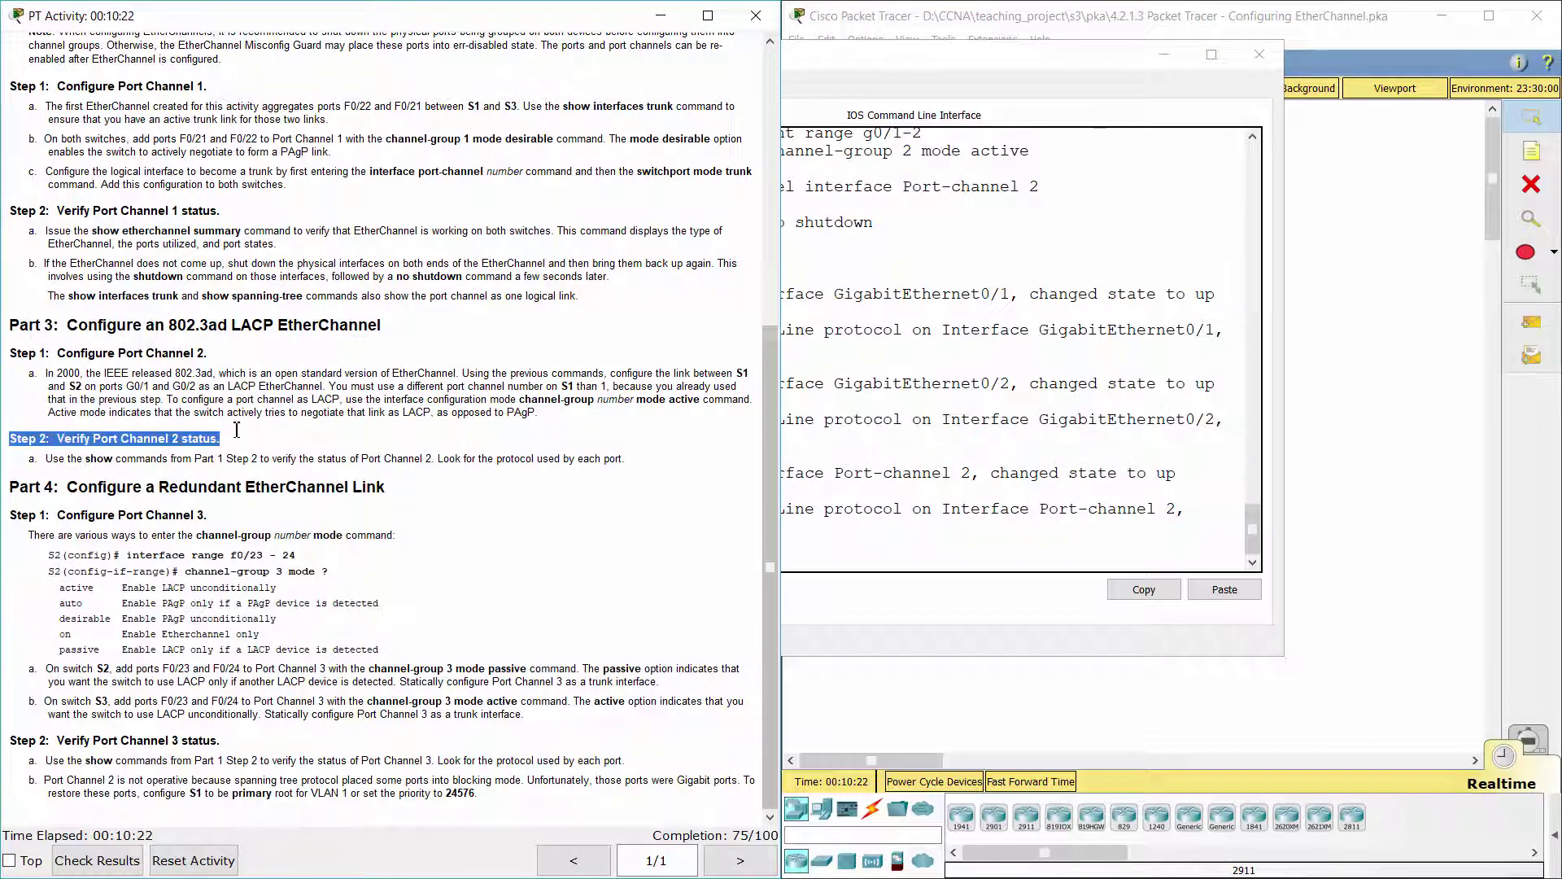
{"action": "mouse_move", "coordinate": [26, 472]}
{"action": "left_mouse_down"}
{"action": "mouse_move", "coordinate": [317, 459]}
{"action": "mouse_move", "coordinate": [47, 453]}
{"action": "left_mouse_up"}
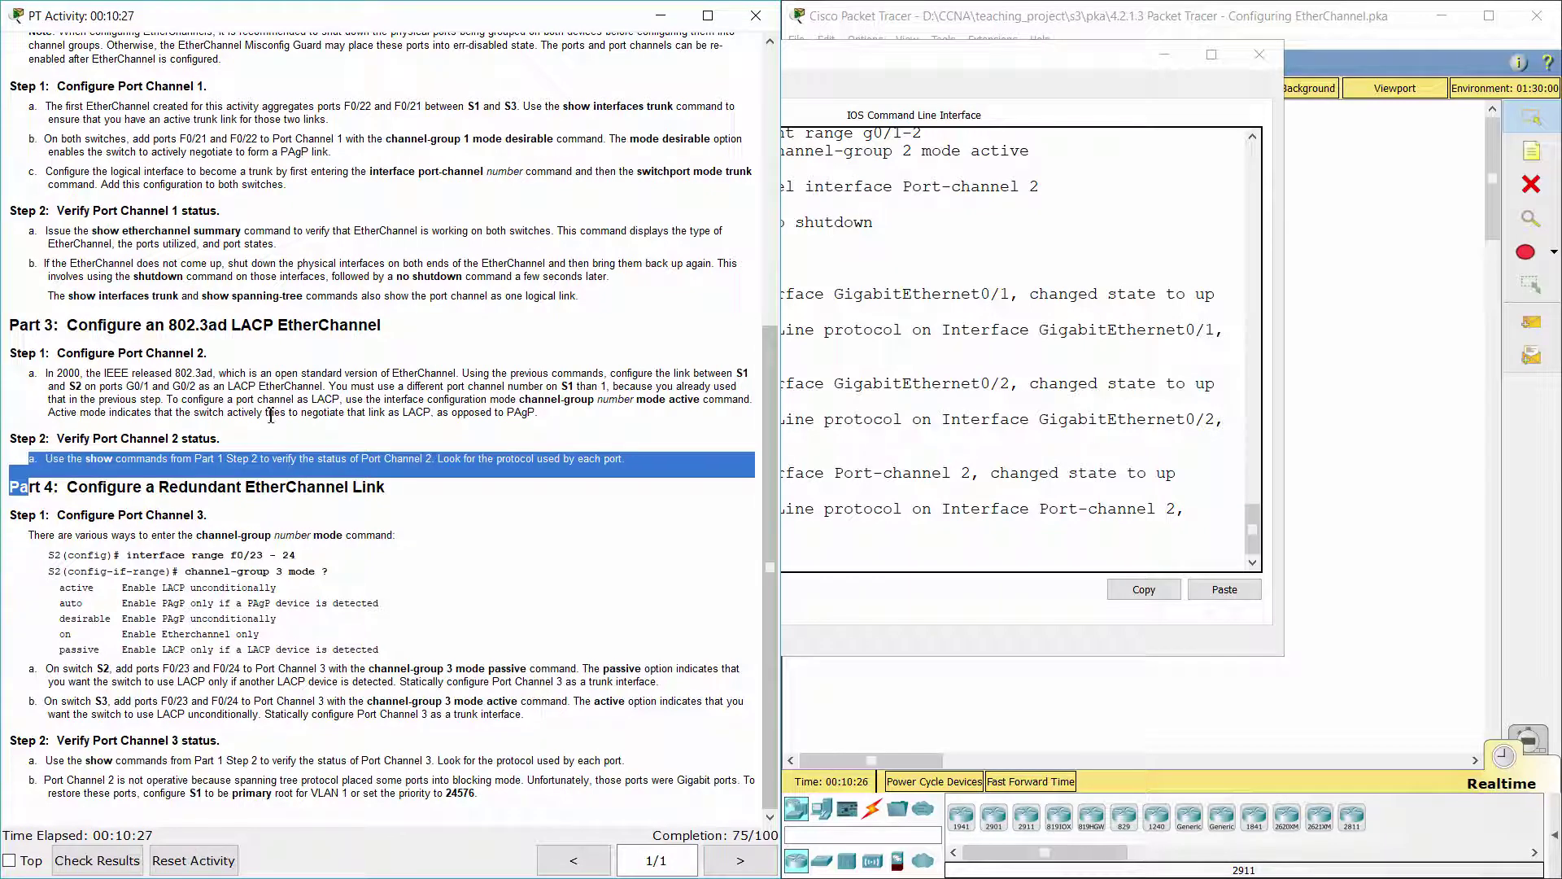
Step: Display the trunk interfaces on S2 with do show interfaces trunk and examine the Port Channel 2 entry
{"action": "left_click", "coordinate": [396, 416]}
{"action": "left_click", "coordinate": [862, 542]}
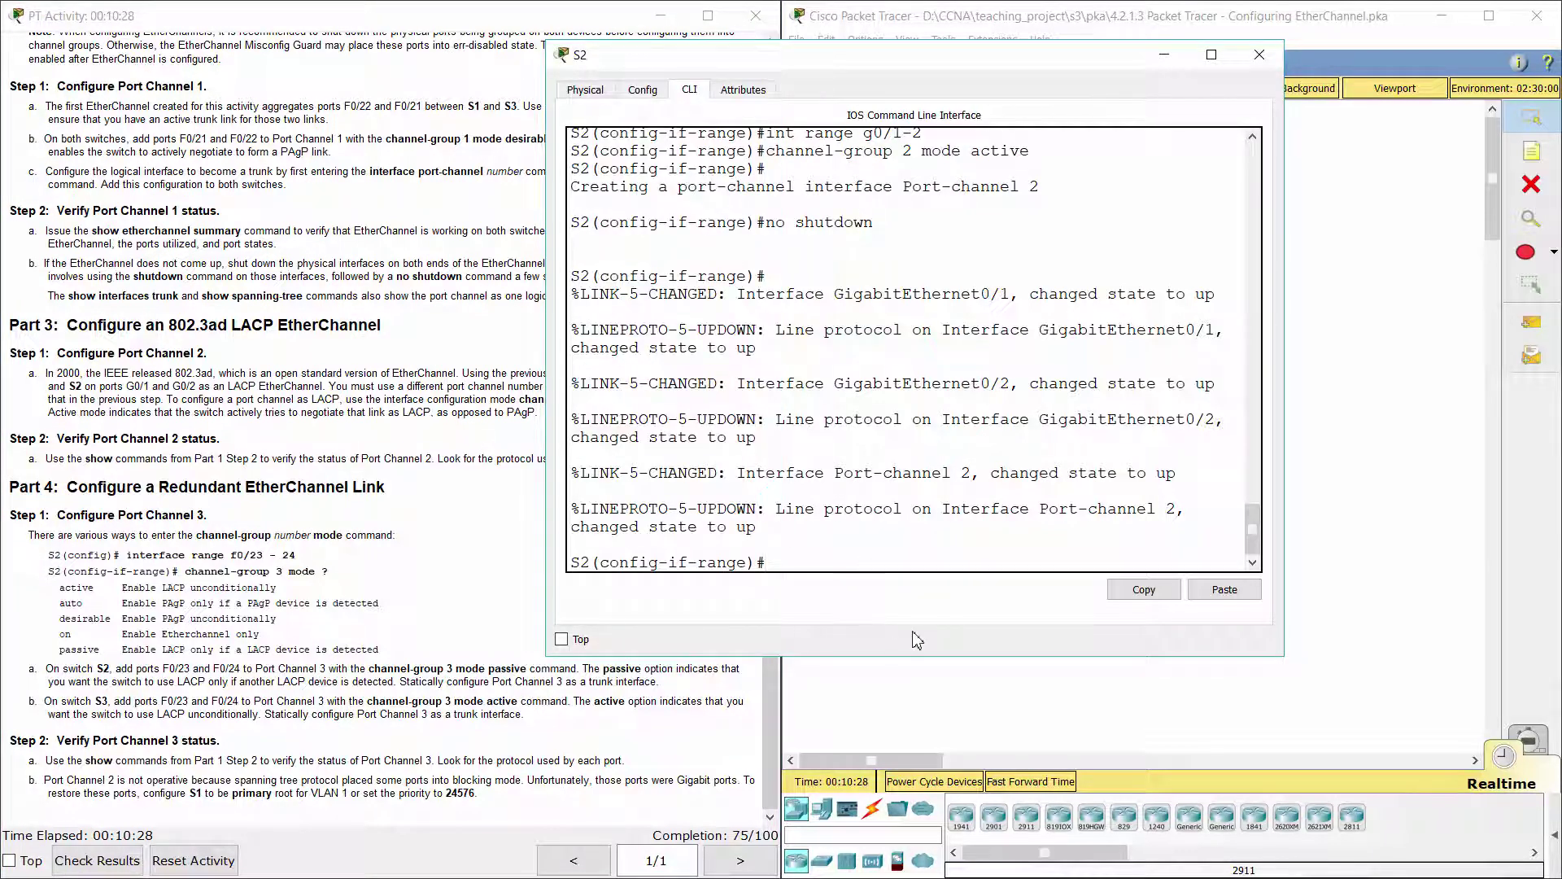
{"action": "type", "text": "do show interfaces trunk"}
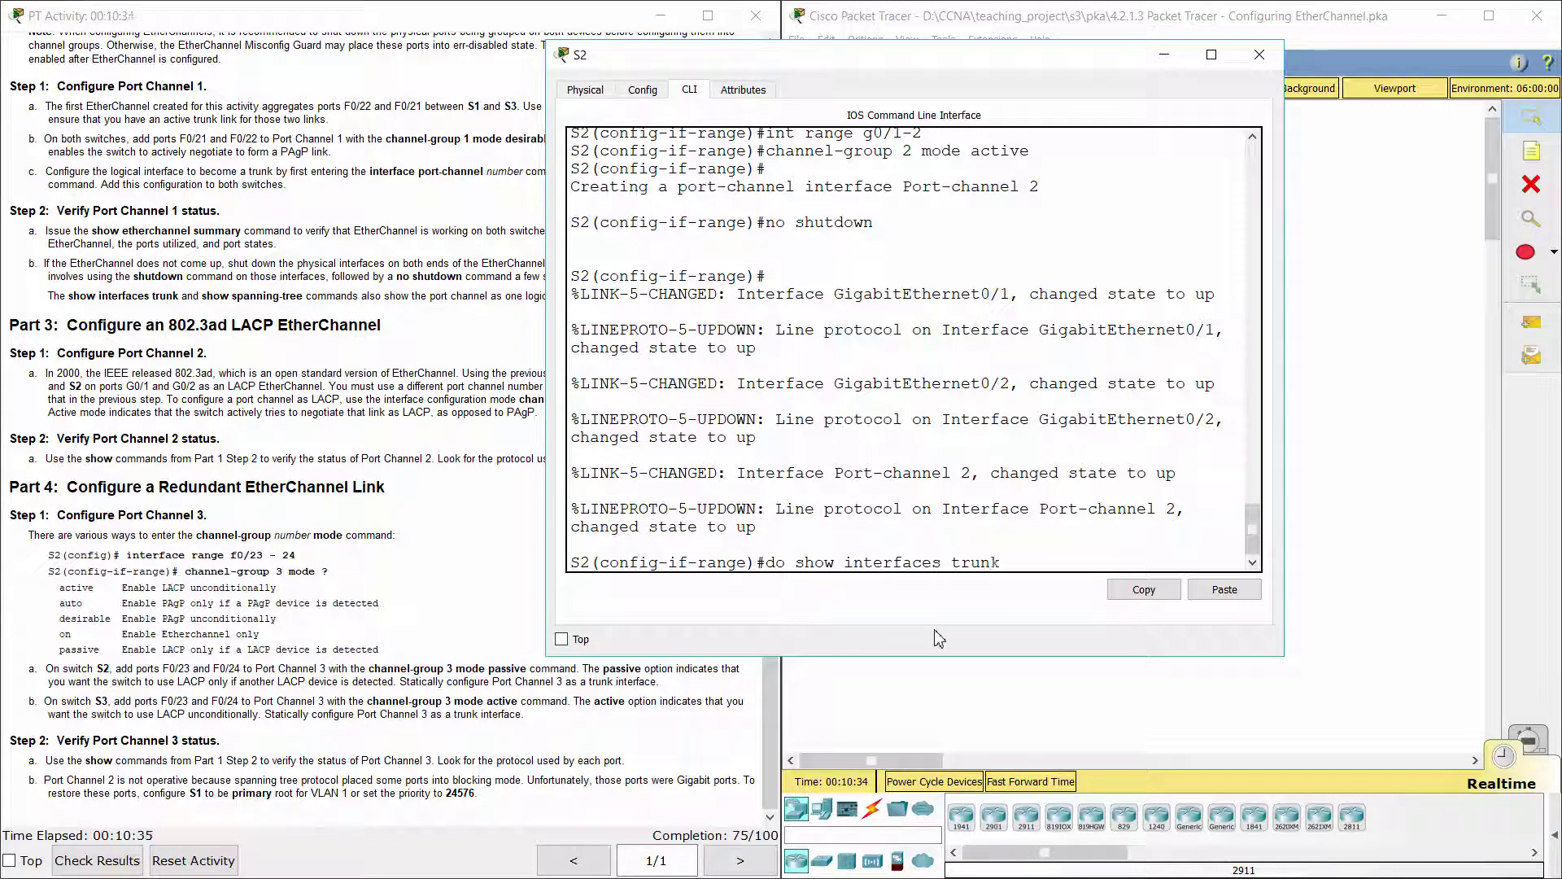
{"action": "key", "text": "Return"}
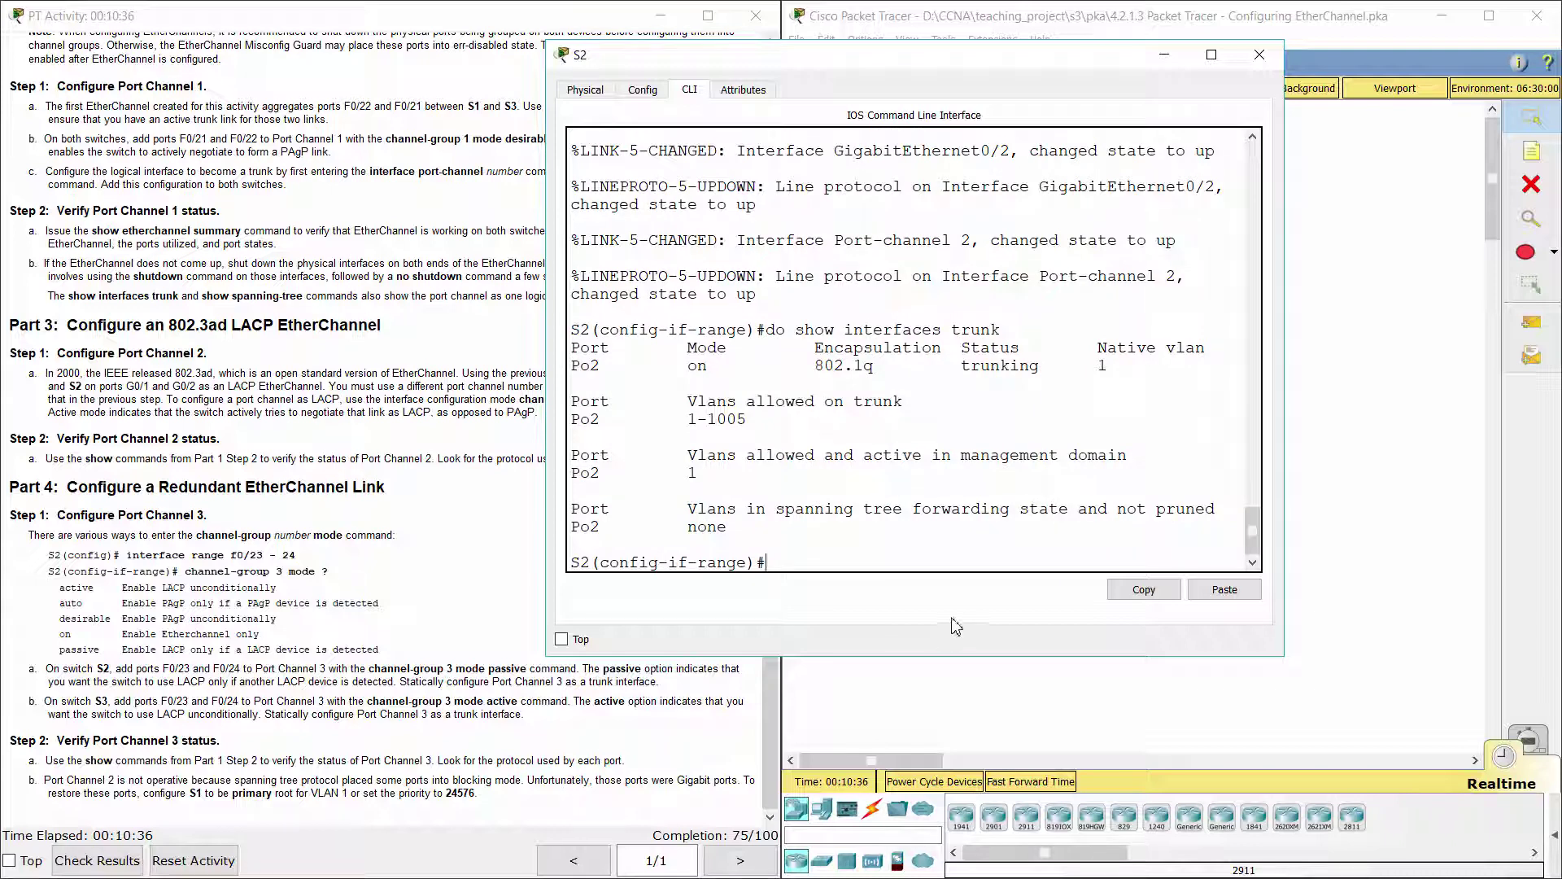
{"action": "left_click_drag", "start_coordinate": [573, 372], "coordinate": [1106, 366]}
Step: Display the trunk interfaces on S1 with do show interfaces trunk and examine the port channel entries
{"action": "left_click", "coordinate": [1086, 226]}
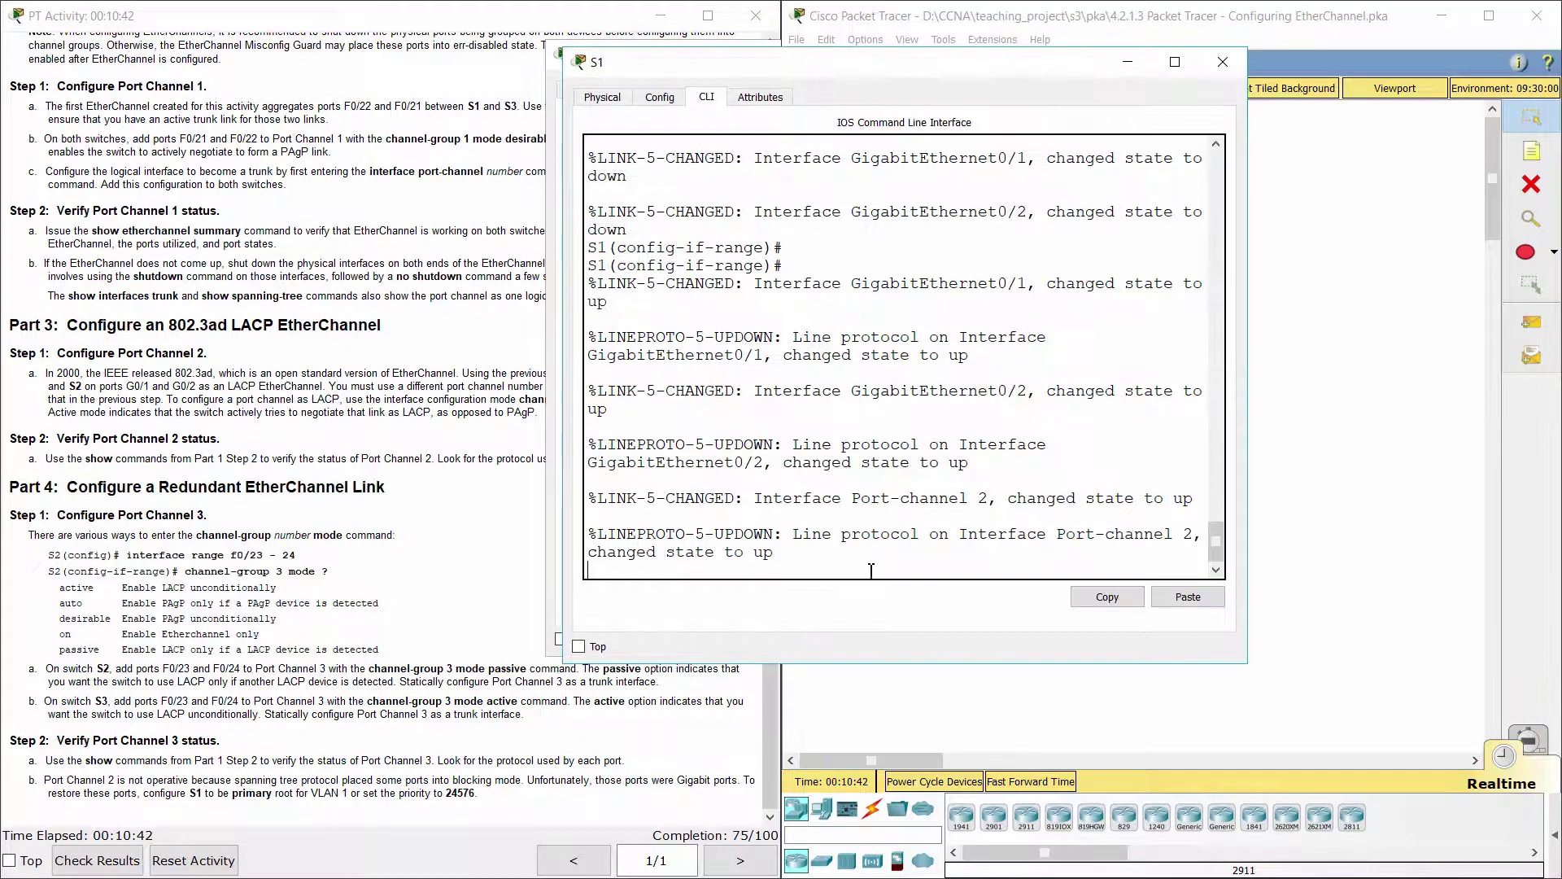
{"action": "key", "text": "Return"}
{"action": "type", "text": "do show in"}
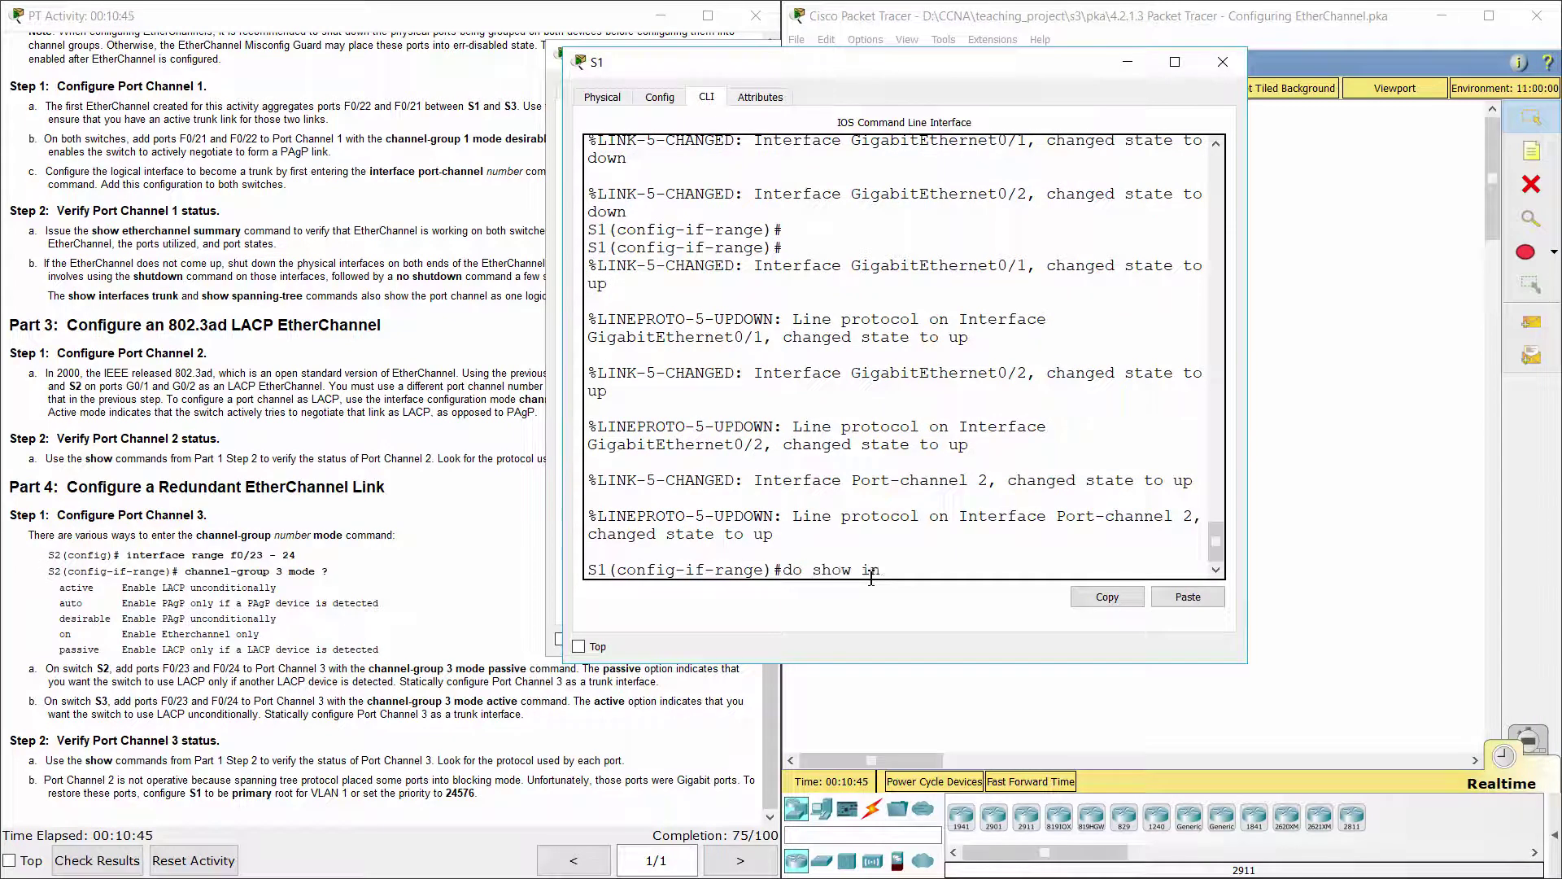
{"action": "type", "text": "terfaces trunk"}
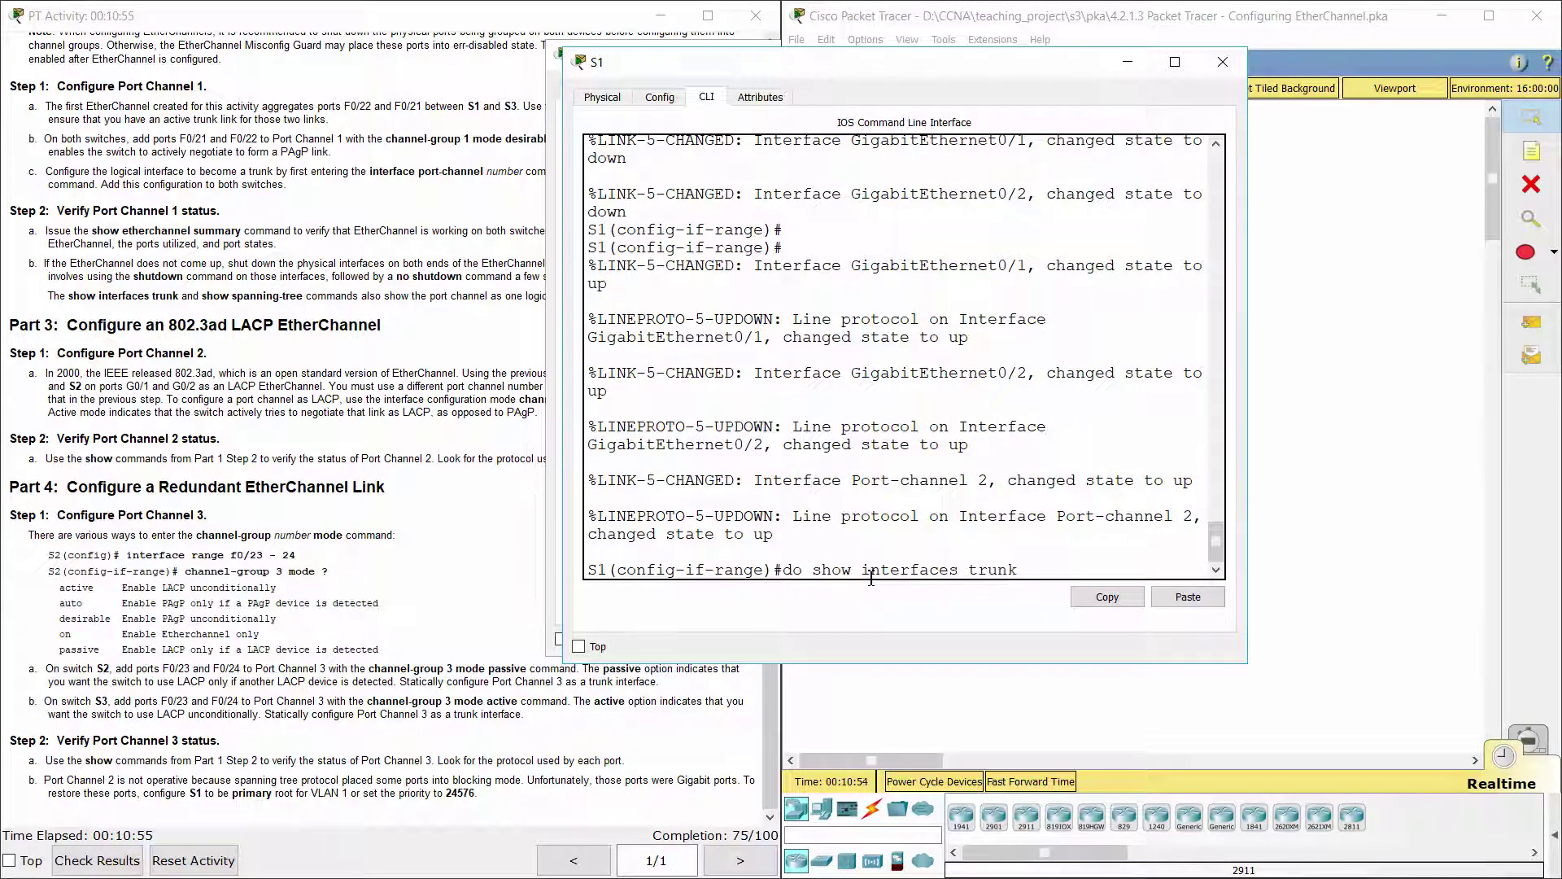
{"action": "key", "text": "Return"}
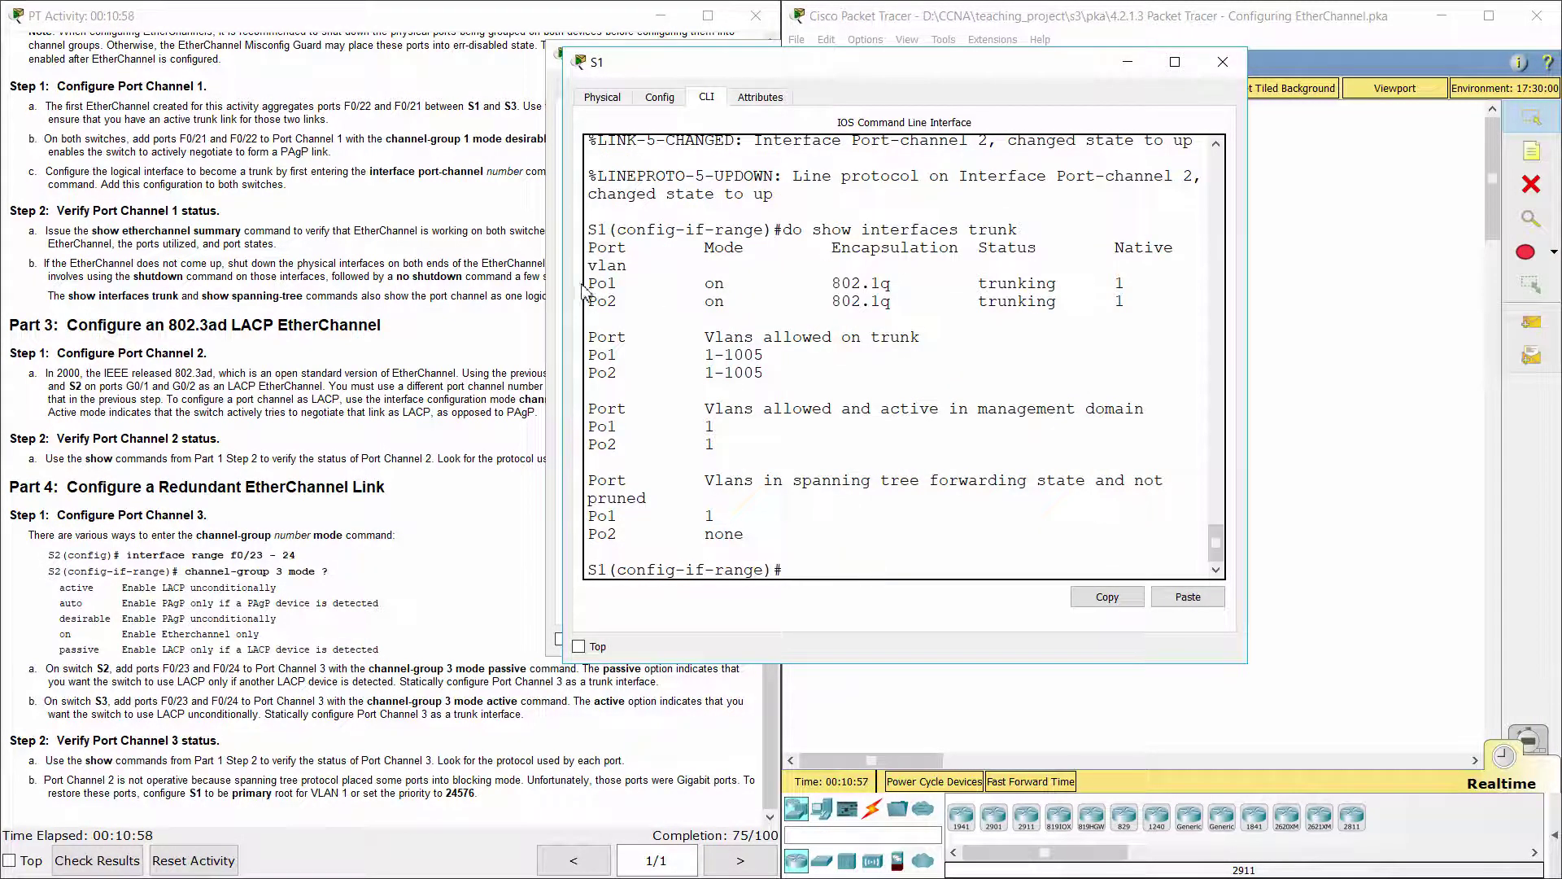
{"action": "left_click_drag", "start_coordinate": [587, 282], "coordinate": [884, 314]}
{"action": "left_click", "coordinate": [1134, 342]}
Step: Read the Part 4 Step 1 instructions on Port Channel 3 and the available channel-group mode options
{"action": "left_click", "coordinate": [480, 585]}
{"action": "scroll", "coordinate": [396, 592], "scroll_direction": "up", "scroll_amount": 5}
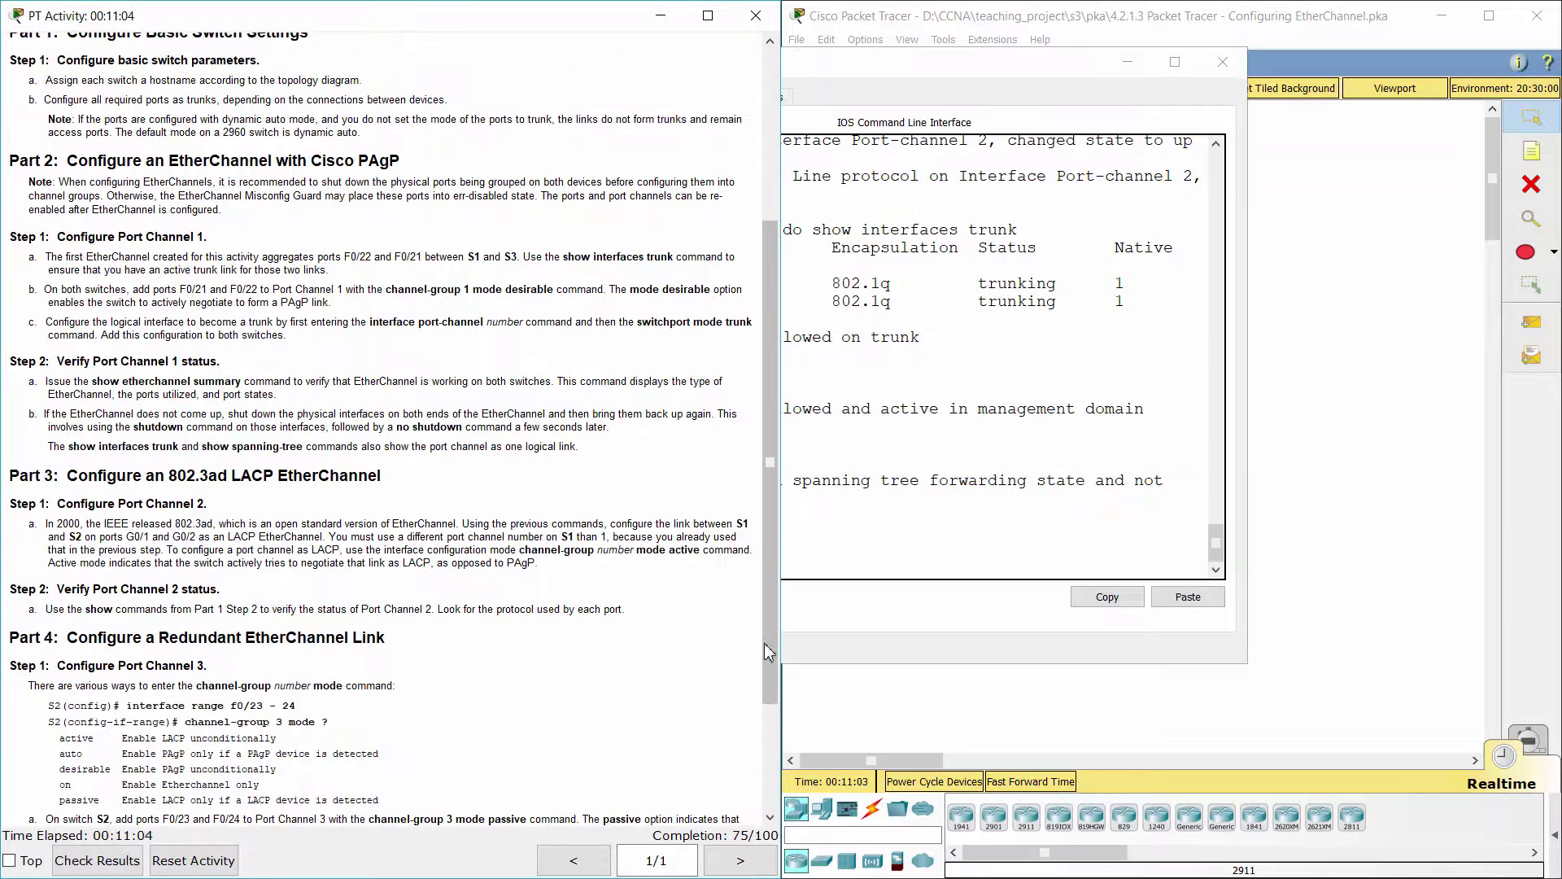
{"action": "scroll", "coordinate": [769, 651], "scroll_direction": "down", "scroll_amount": 5}
{"action": "left_click_drag", "start_coordinate": [11, 486], "coordinate": [431, 486]}
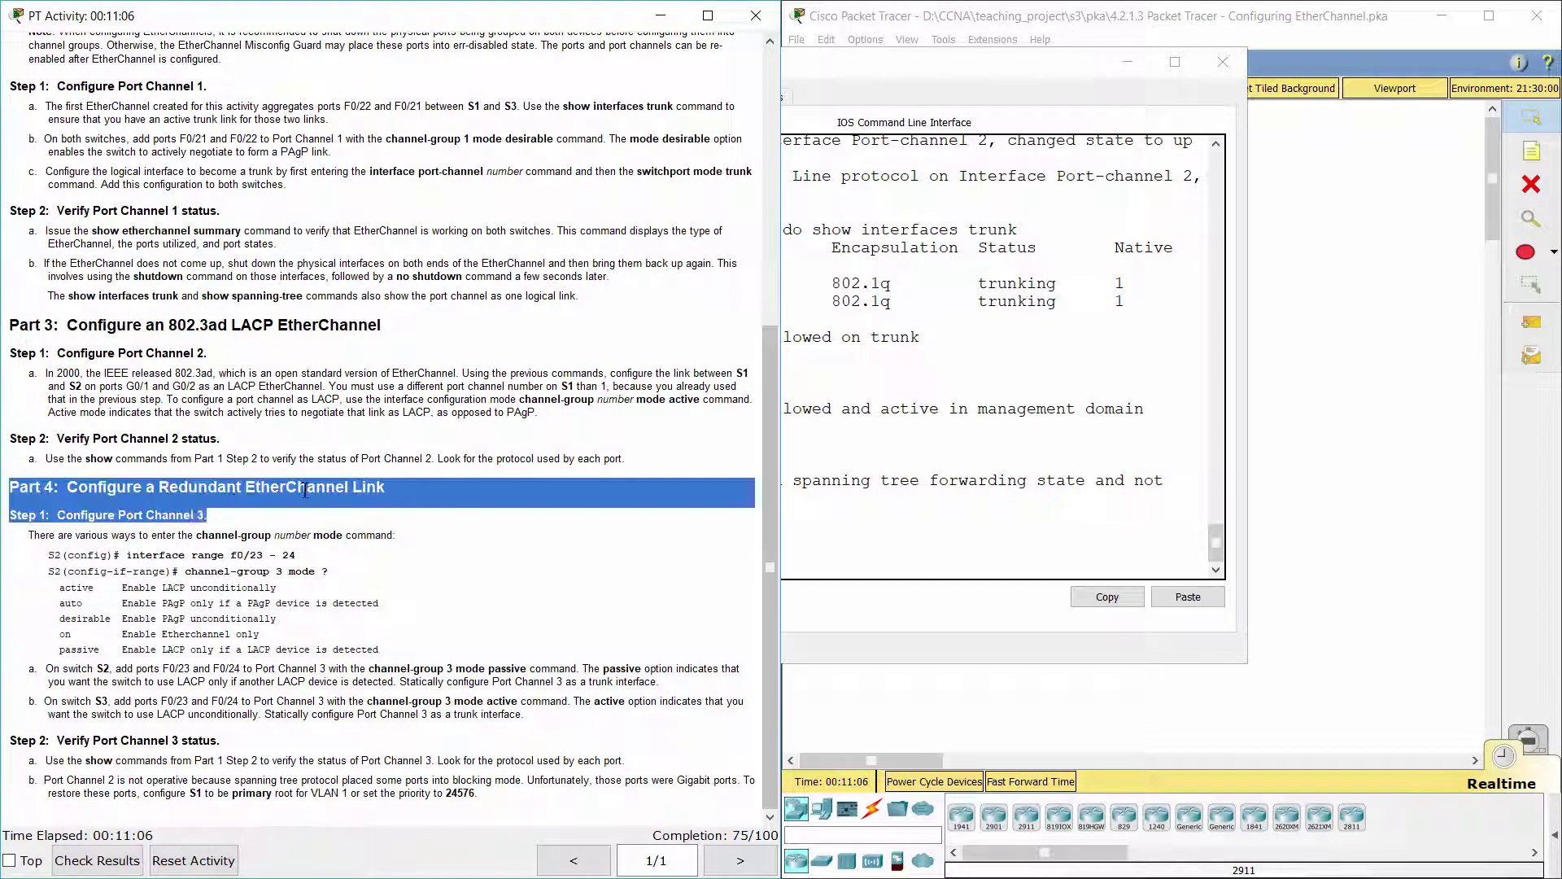
{"action": "left_click", "coordinate": [421, 514]}
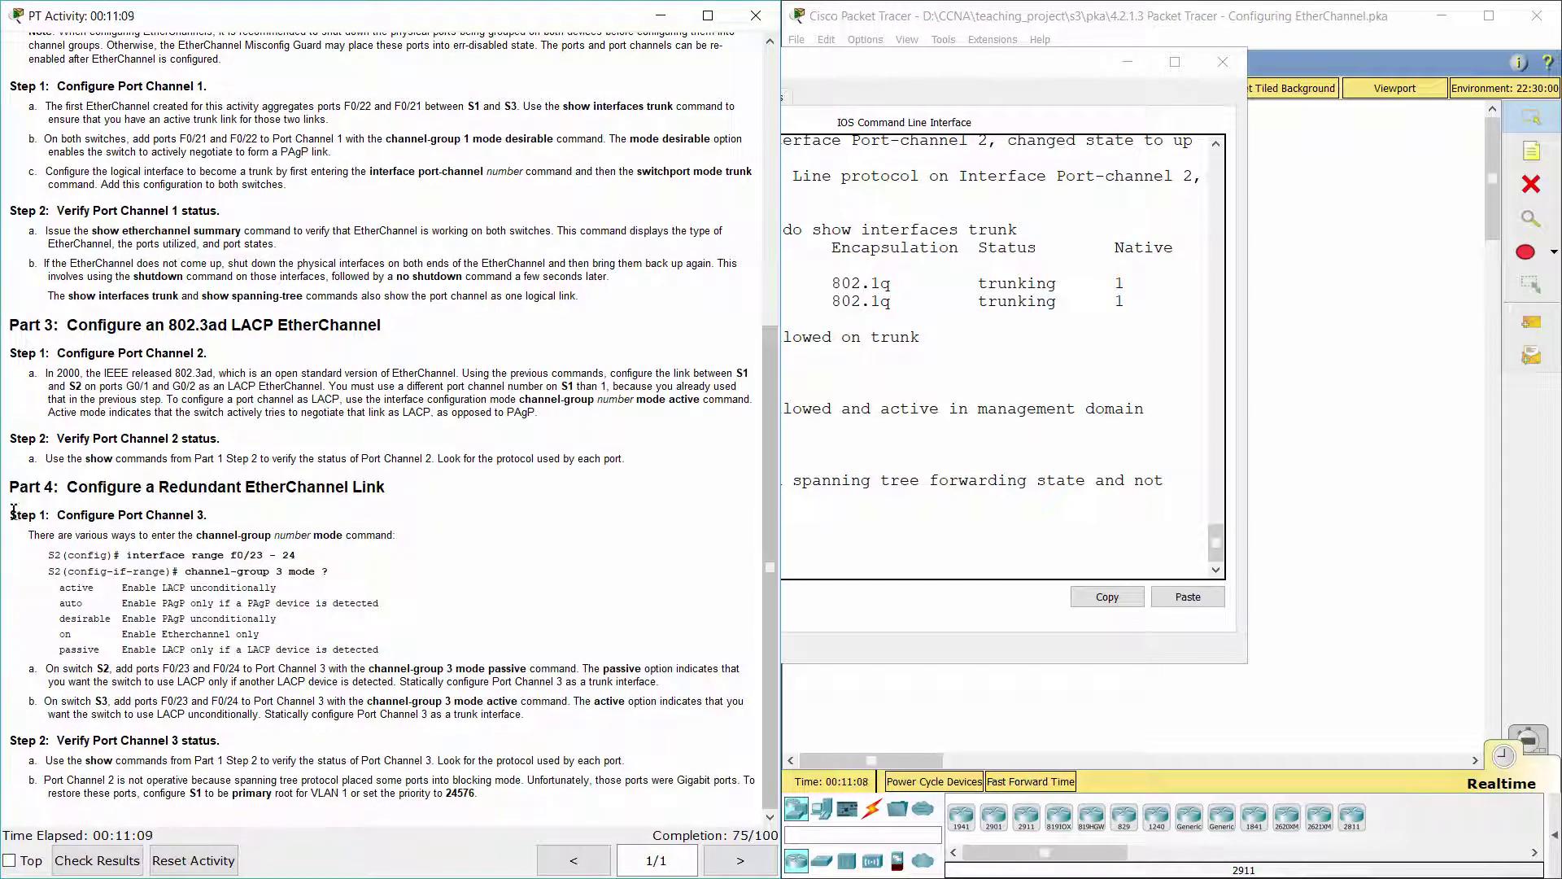
{"action": "left_click_drag", "start_coordinate": [12, 508], "coordinate": [237, 500]}
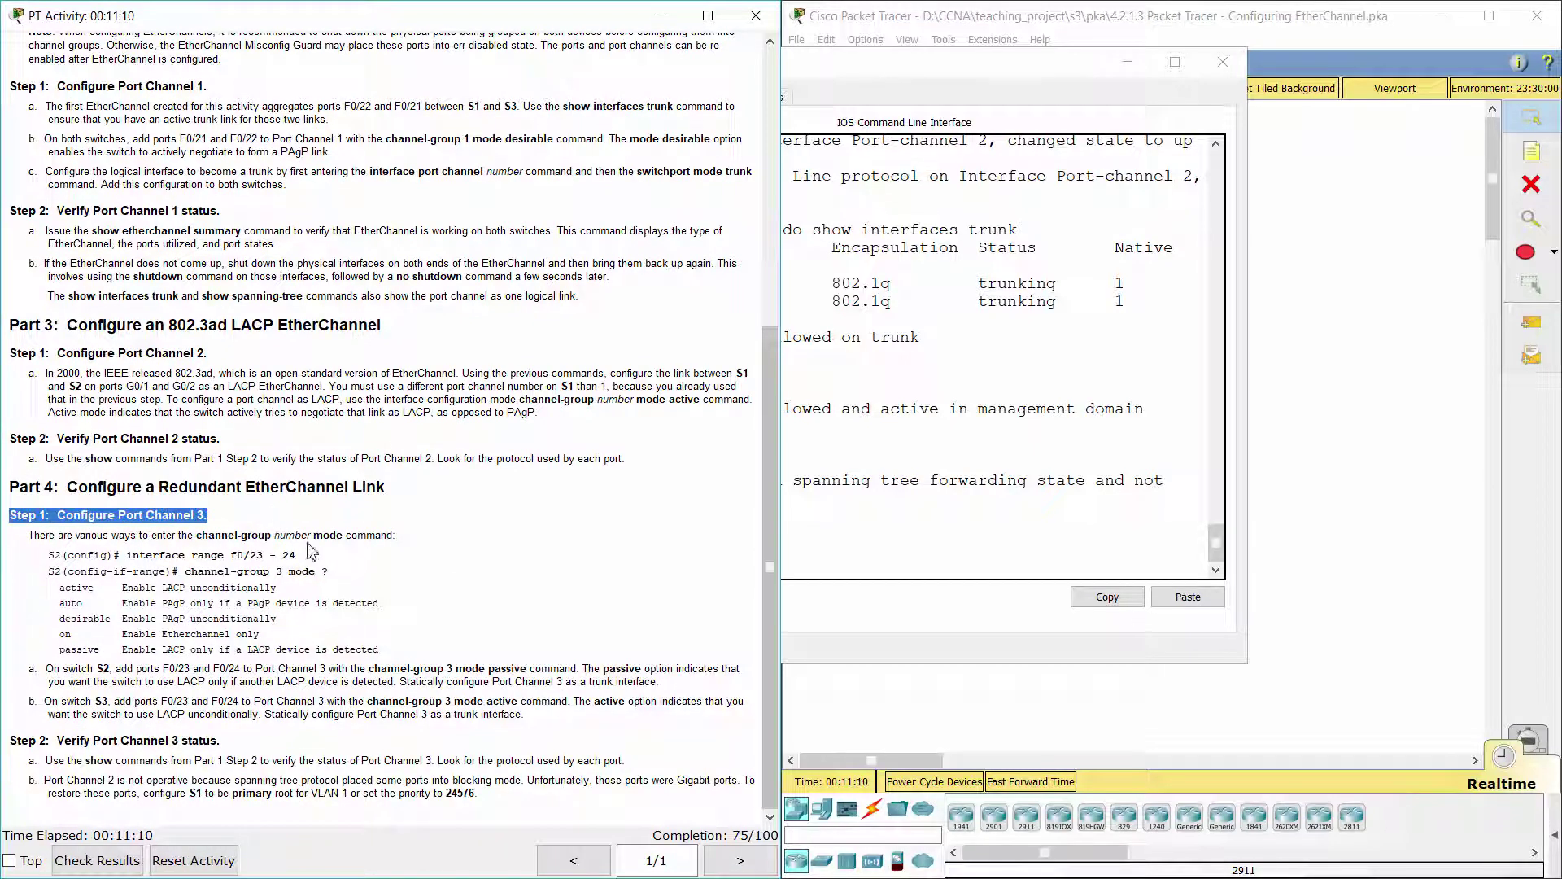
{"action": "left_click", "coordinate": [346, 581]}
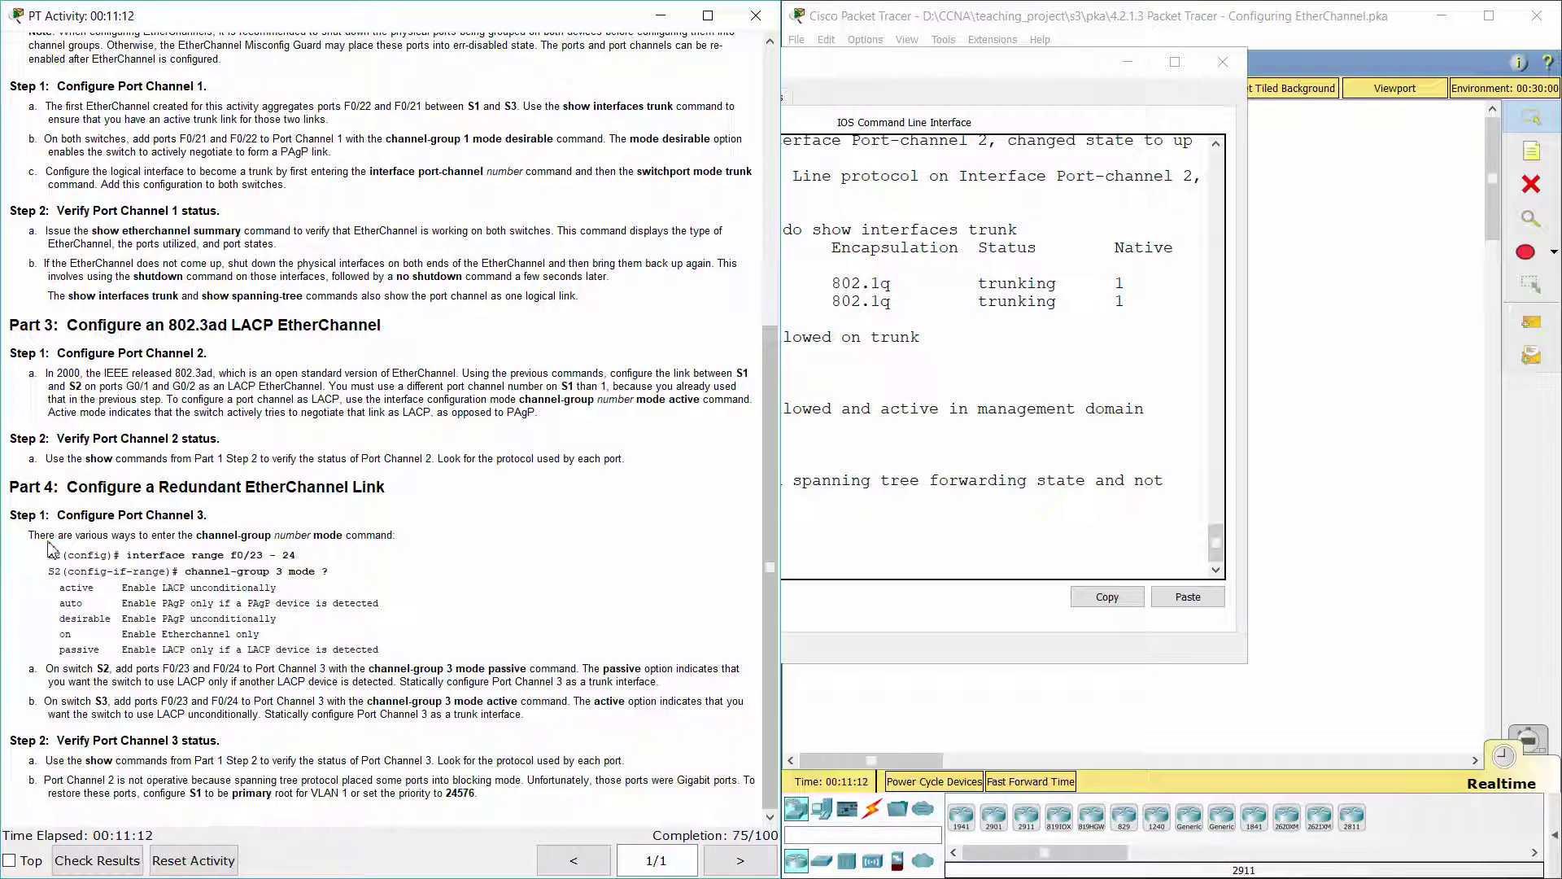
{"action": "left_click_drag", "start_coordinate": [31, 535], "coordinate": [436, 648]}
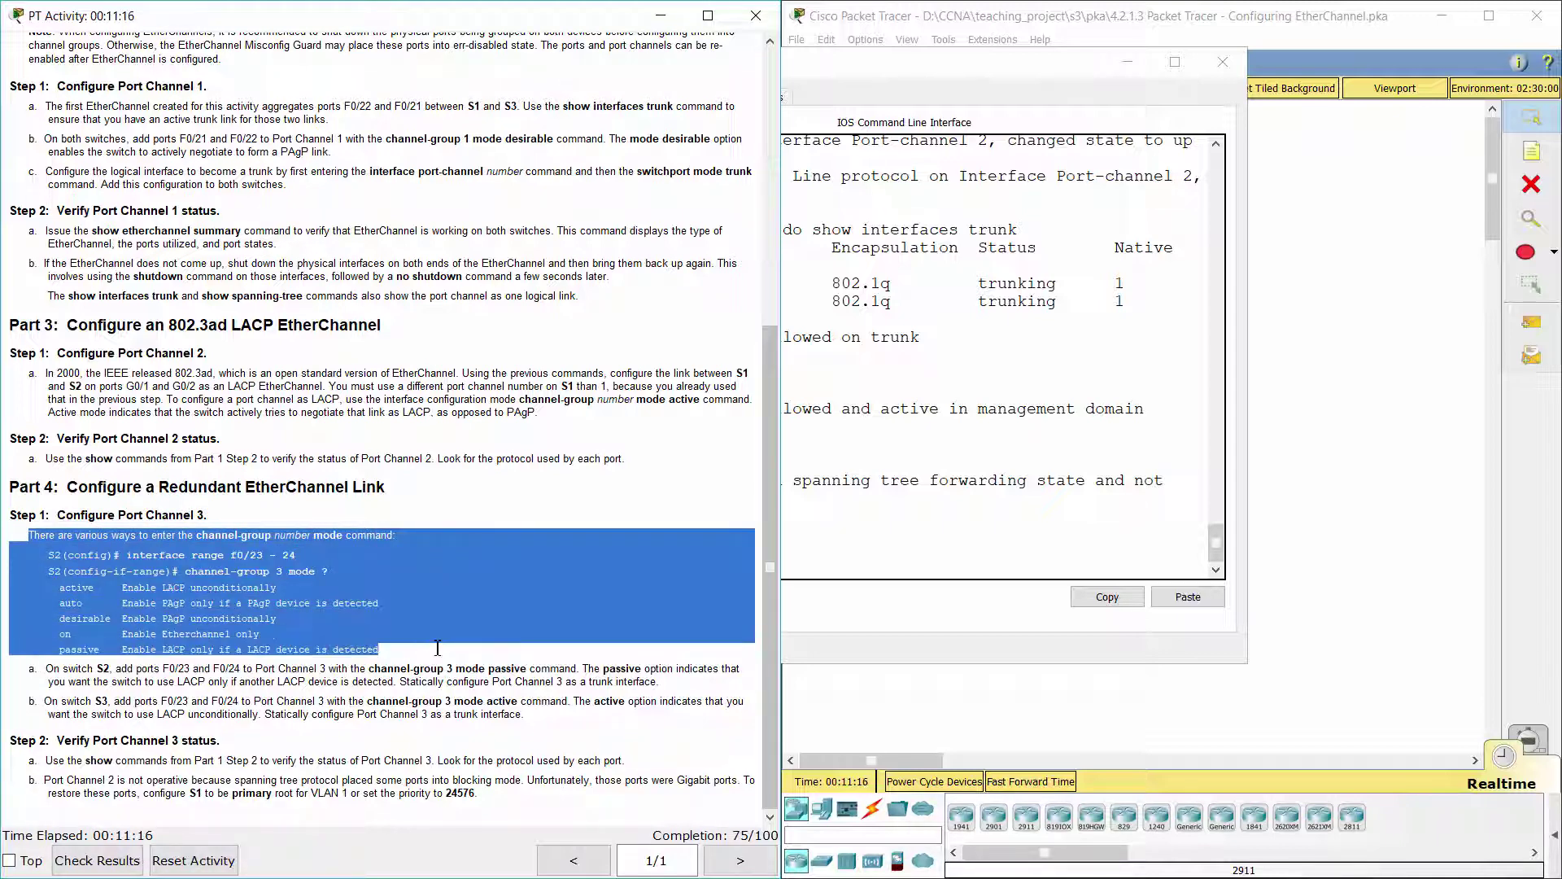
{"action": "left_click", "coordinate": [452, 646]}
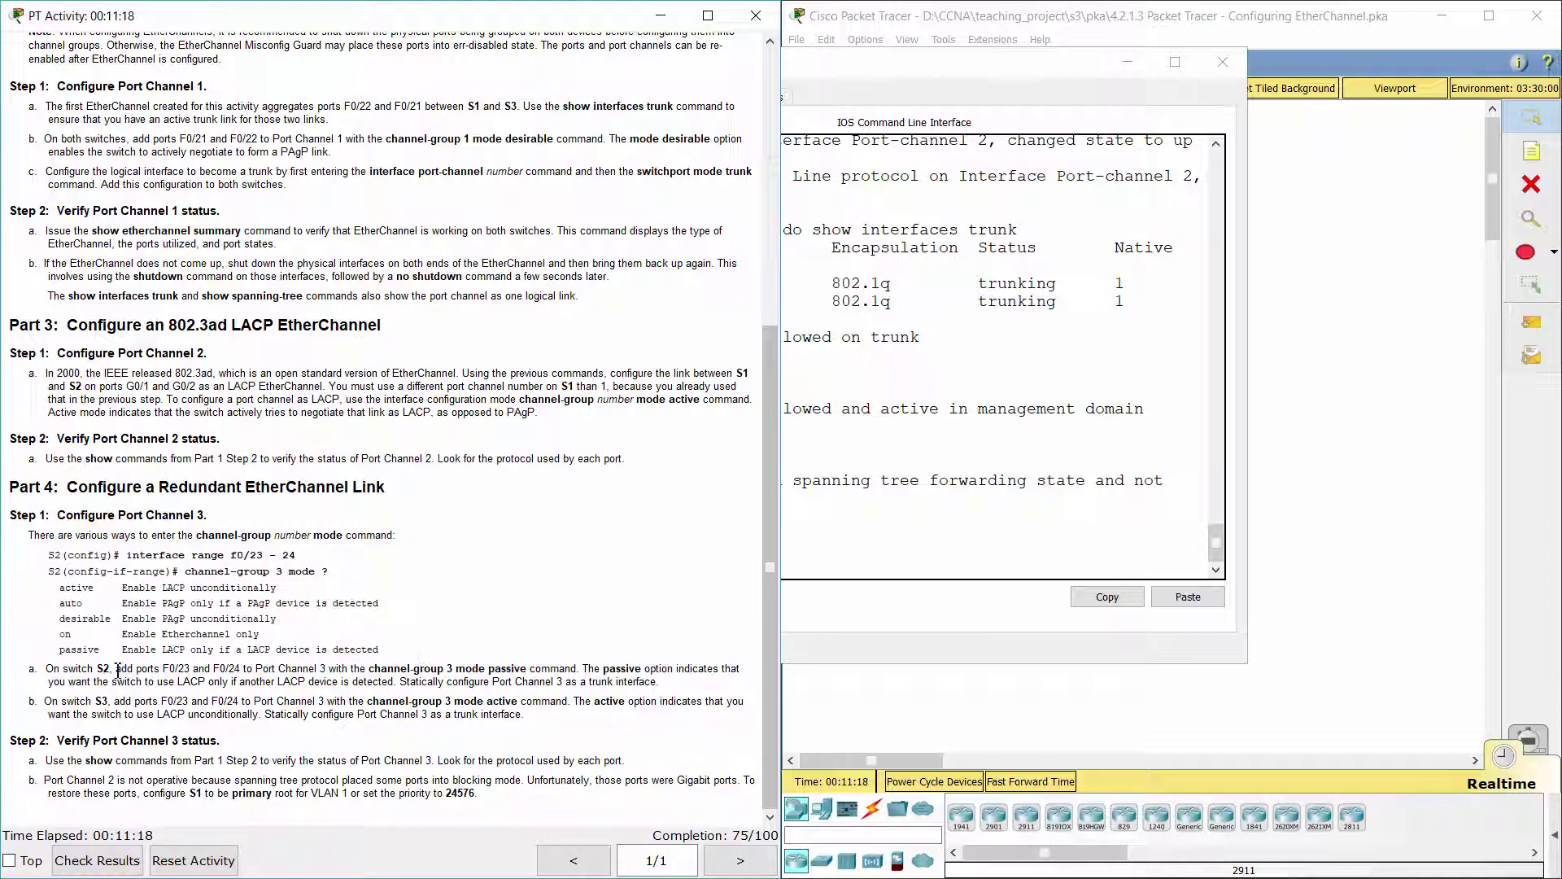
Step: On S2, add interfaces F0/23-24 to Port Channel 3 with channel-group 3 mode passive and bring them up with no shutdown
{"action": "left_click_drag", "start_coordinate": [29, 669], "coordinate": [657, 684]}
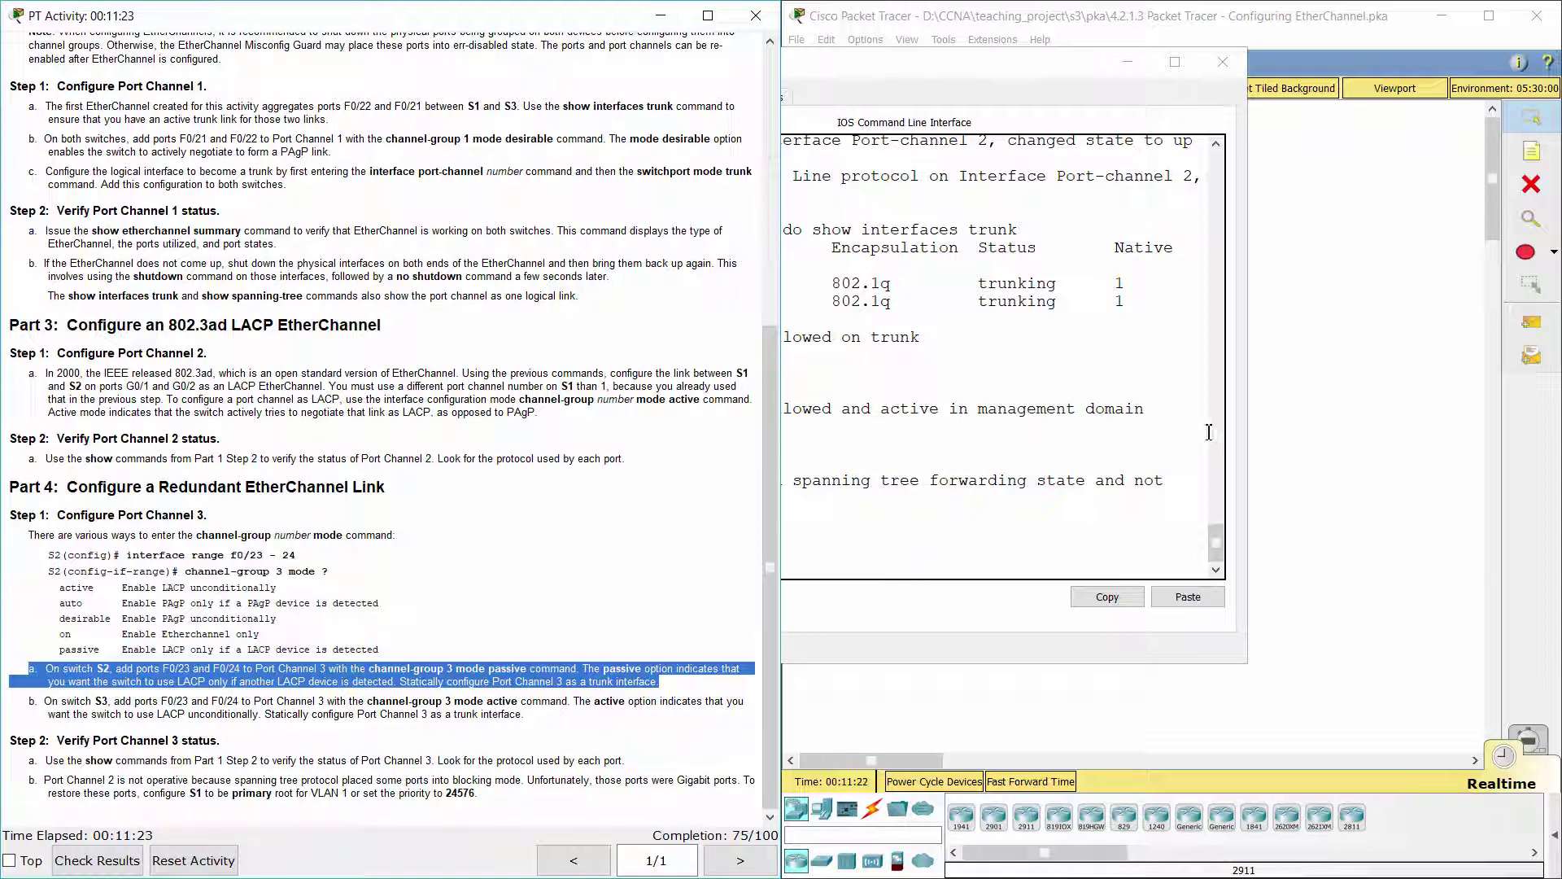
{"action": "left_click", "coordinate": [1302, 400]}
{"action": "left_click", "coordinate": [964, 317]}
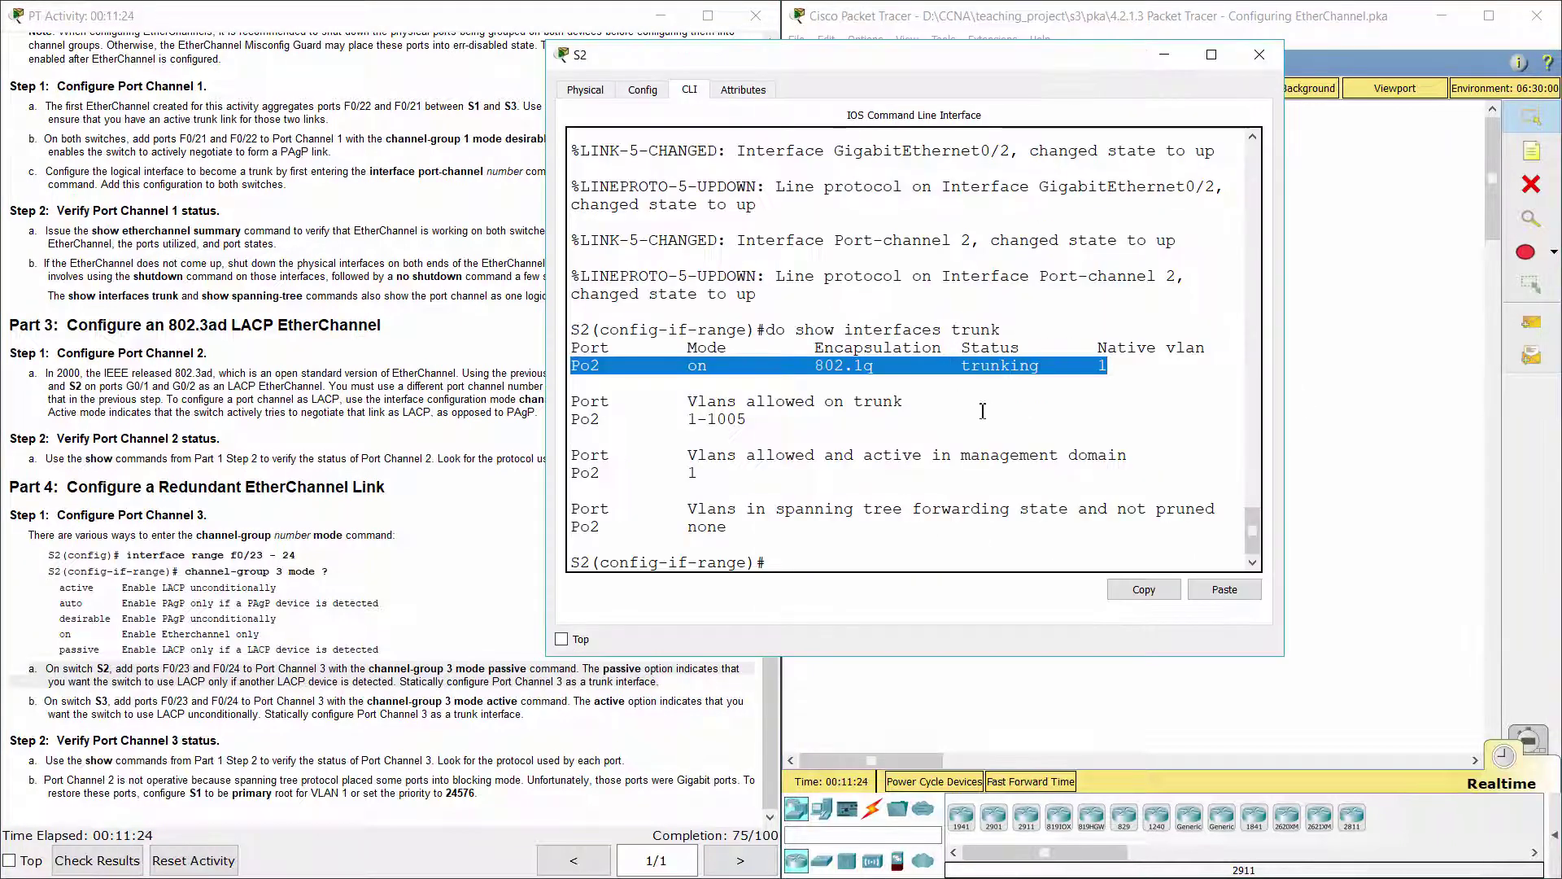
{"action": "left_click", "coordinate": [863, 571]}
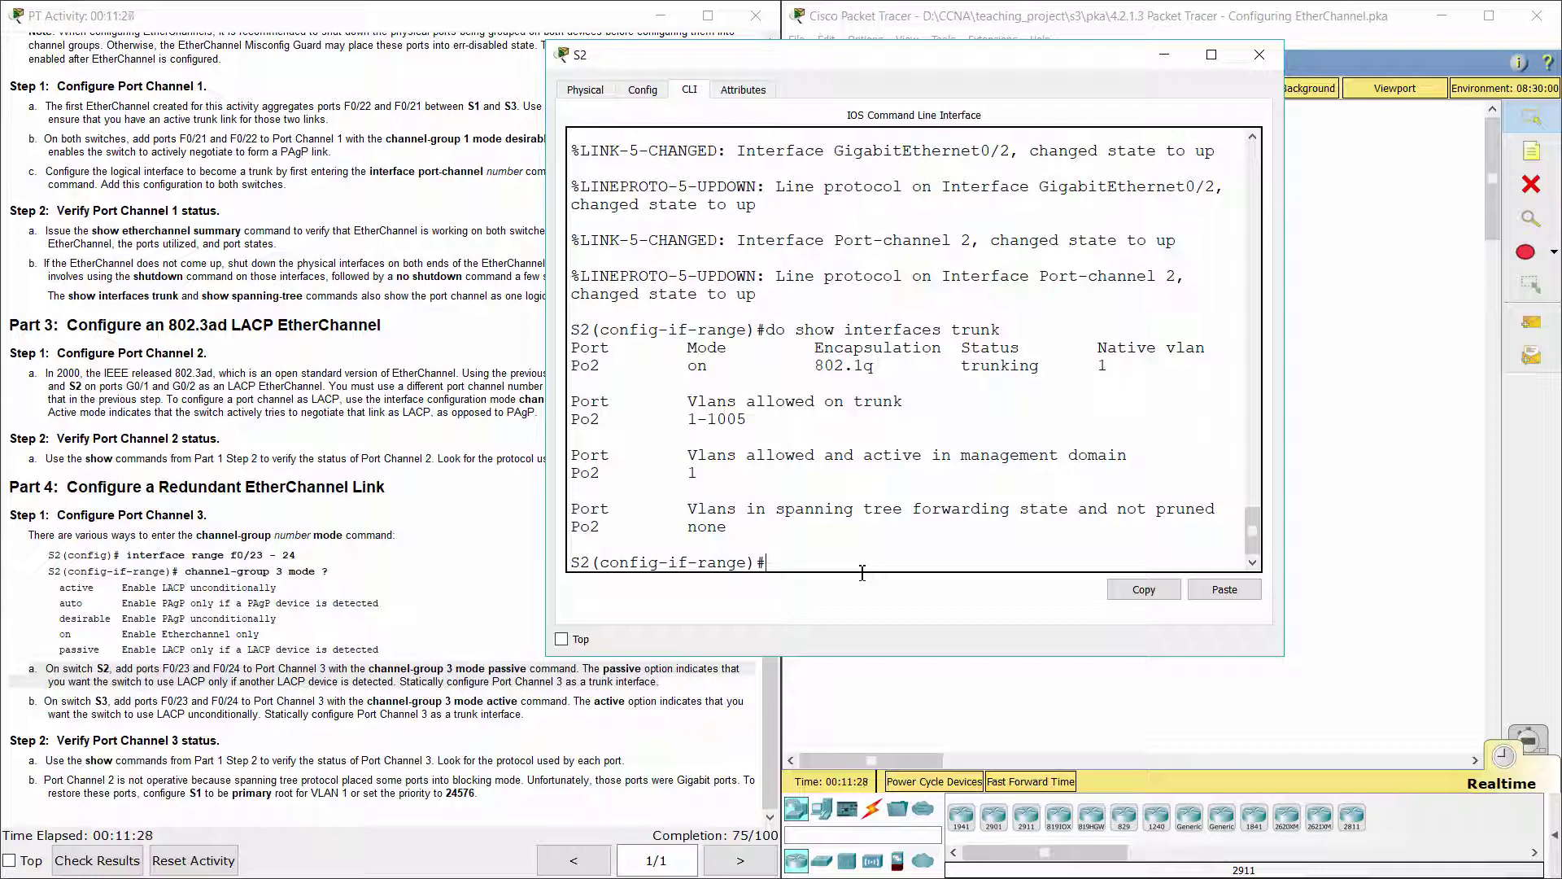
{"action": "type", "text": "int range f0/23-24"}
{"action": "key", "text": "Return"}
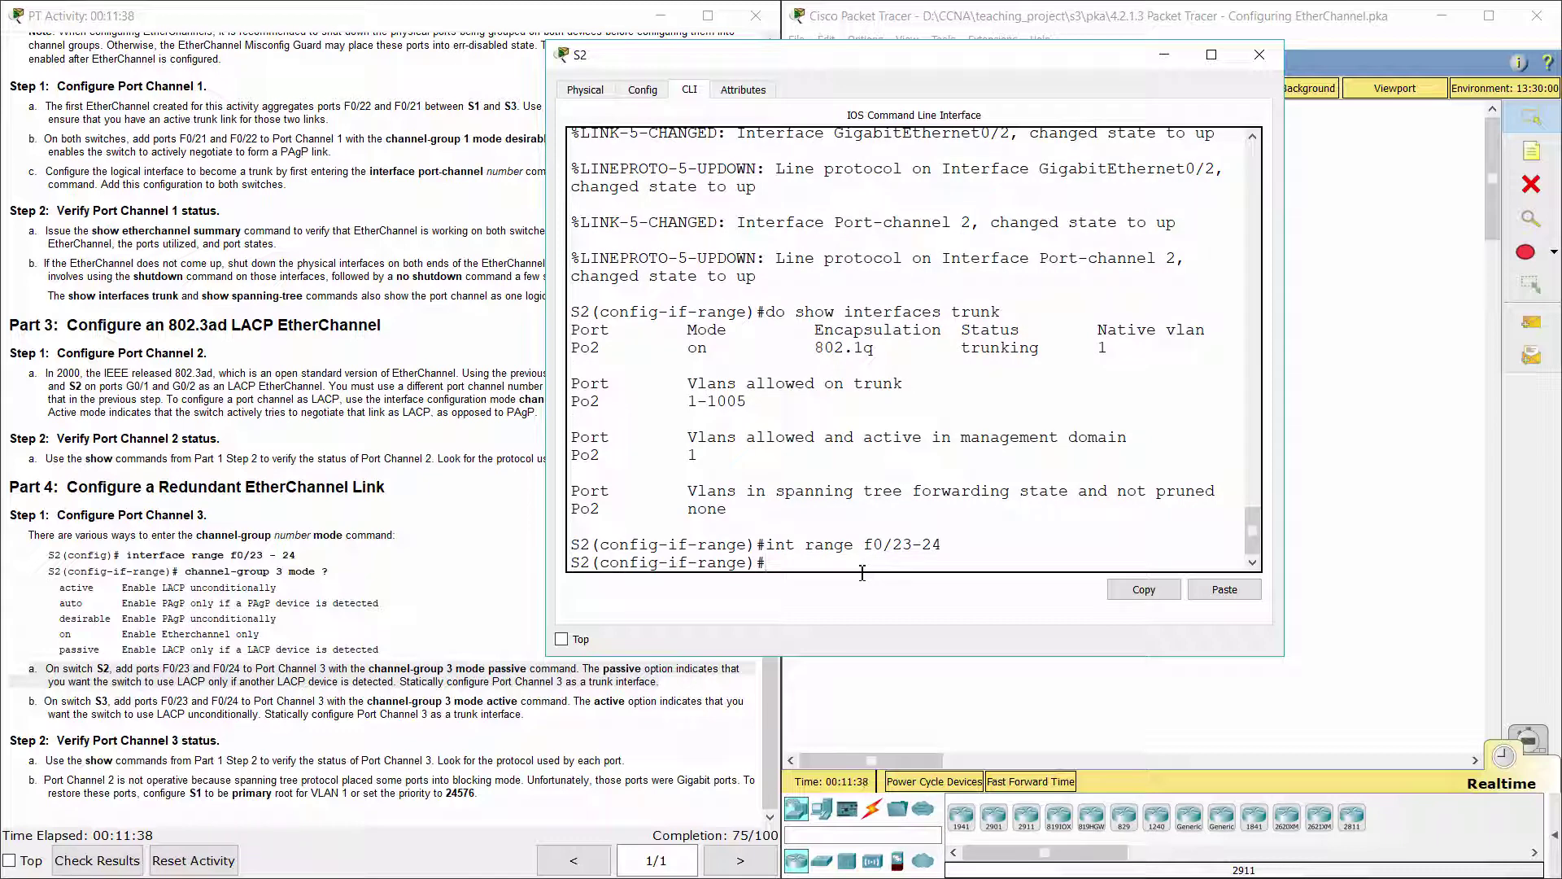
{"action": "type", "text": "channel-group 3 mode passive"}
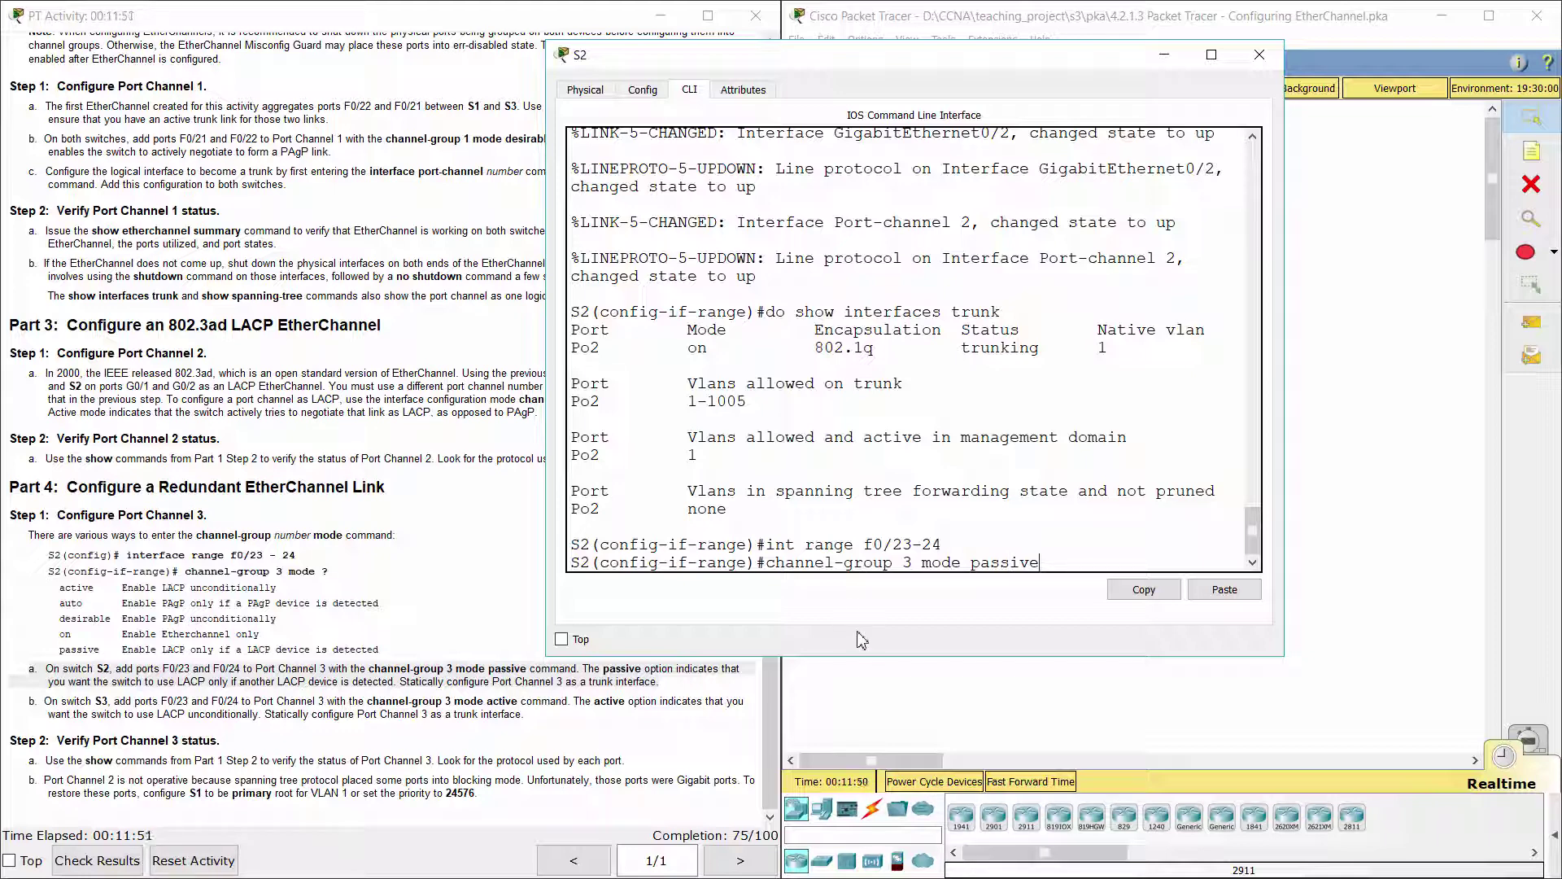
{"action": "key", "text": "Return"}
{"action": "type", "text": "no shutdown"}
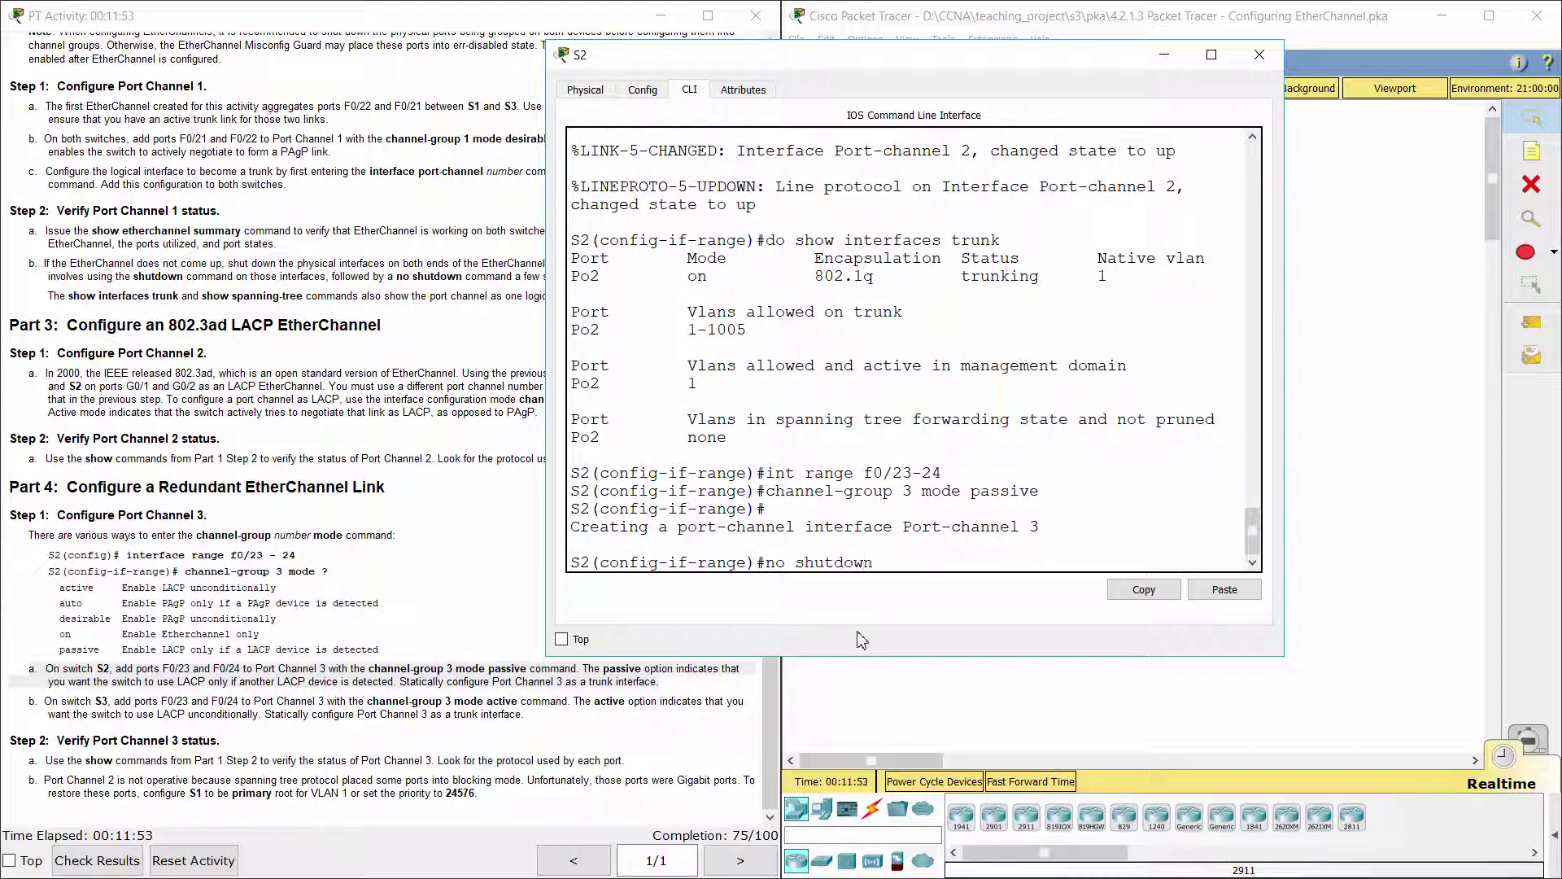
{"action": "key", "text": "Return"}
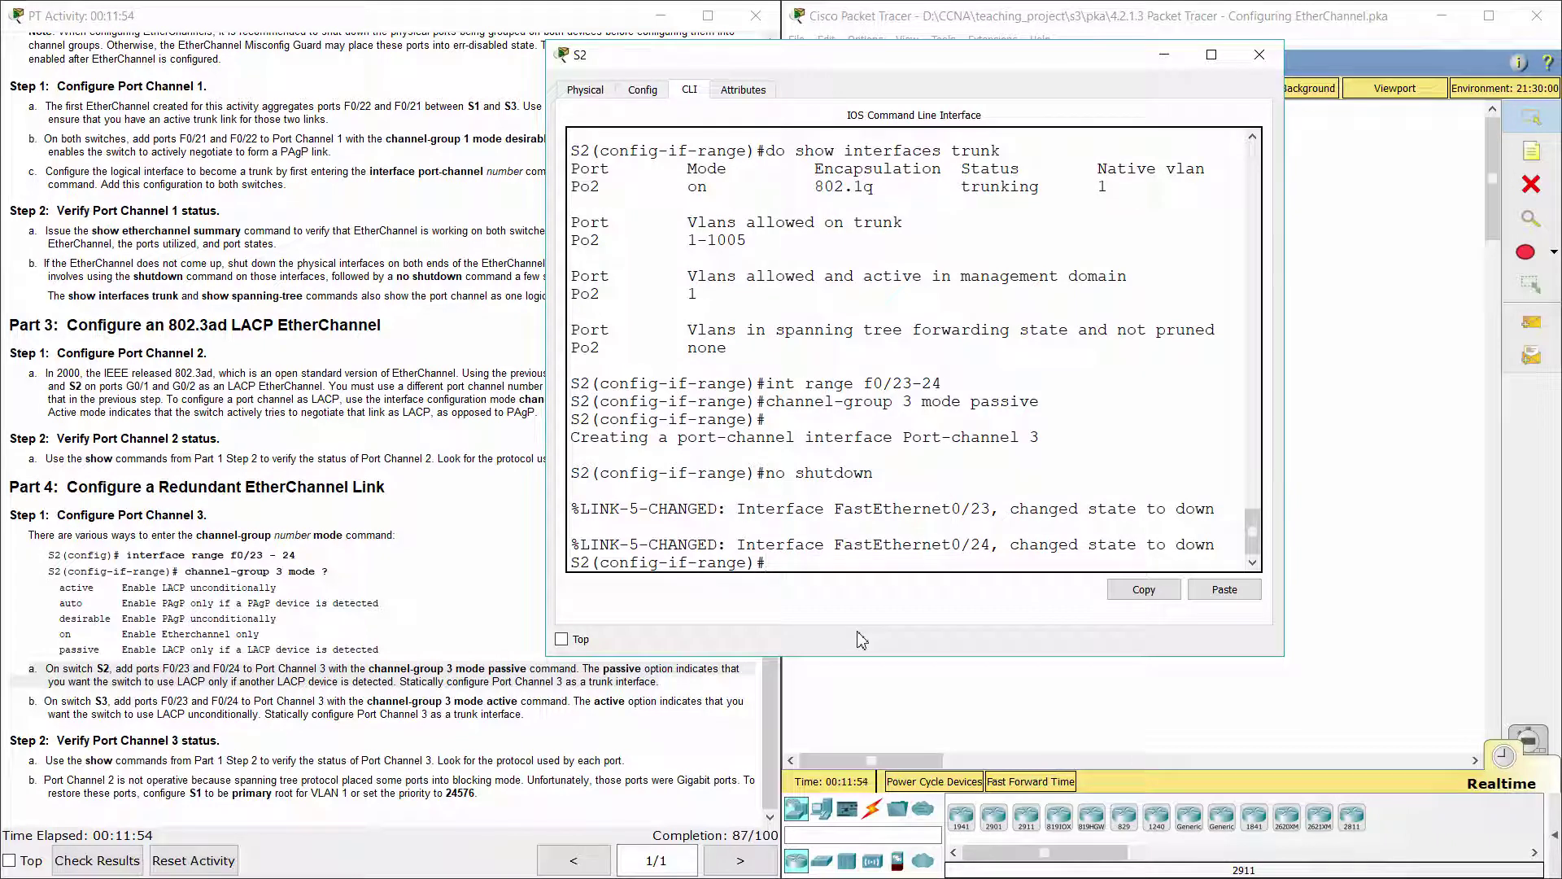
{"action": "key", "text": "Return"}
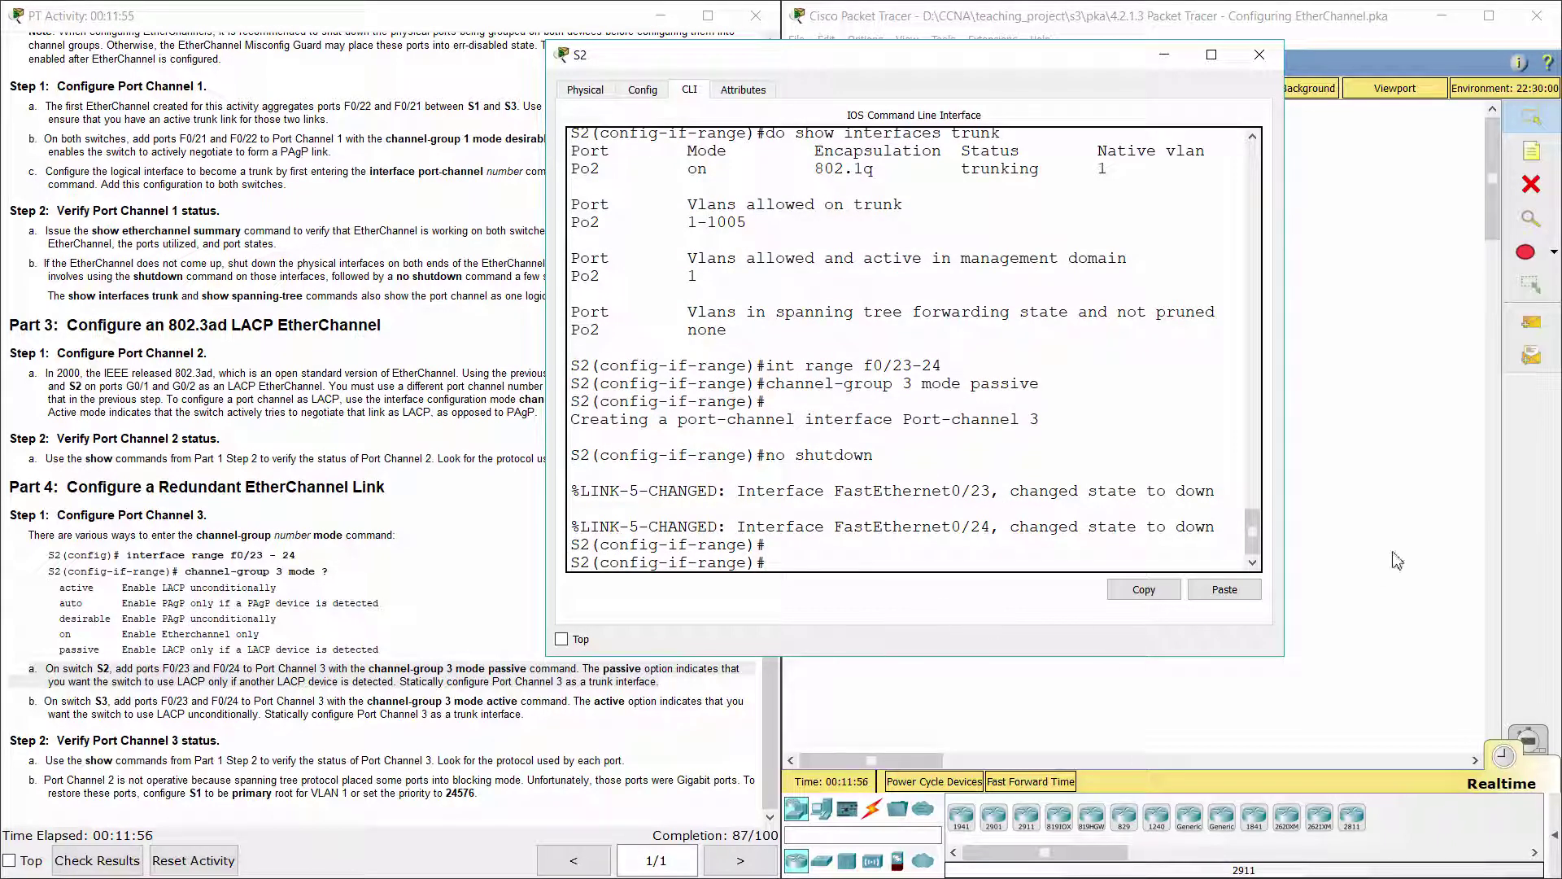
Step: On S3, add interfaces F0/23-24 to Port Channel 3 with channel-group 3 mode active and bring them up with no shutdown
{"action": "left_click", "coordinate": [773, 765]}
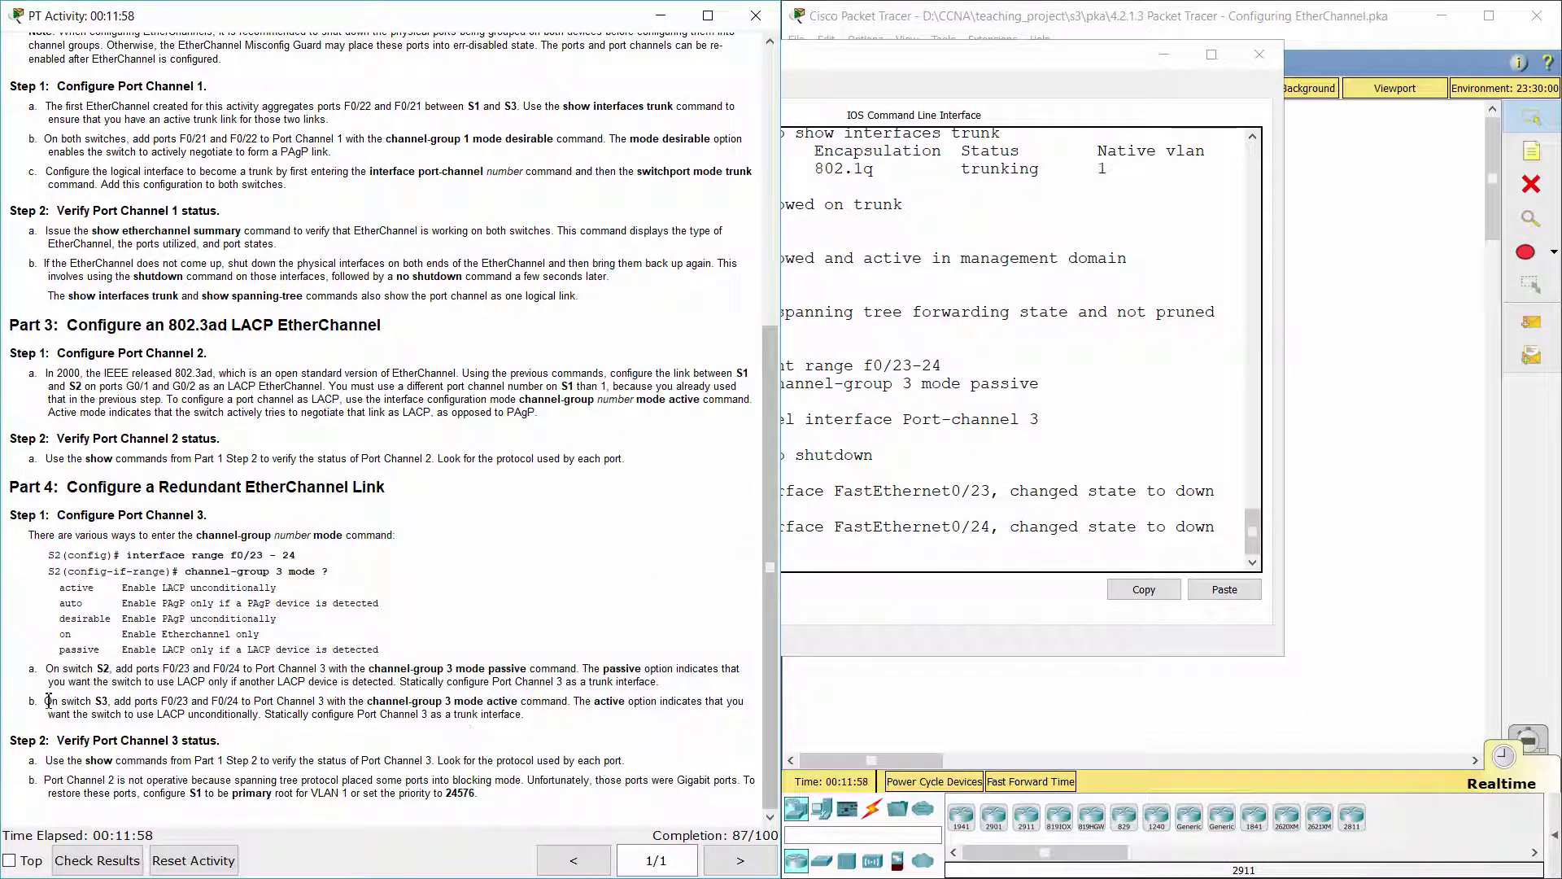
{"action": "left_click_drag", "start_coordinate": [14, 705], "coordinate": [524, 716]}
{"action": "left_click", "coordinate": [1351, 555]}
{"action": "left_click", "coordinate": [1216, 312]}
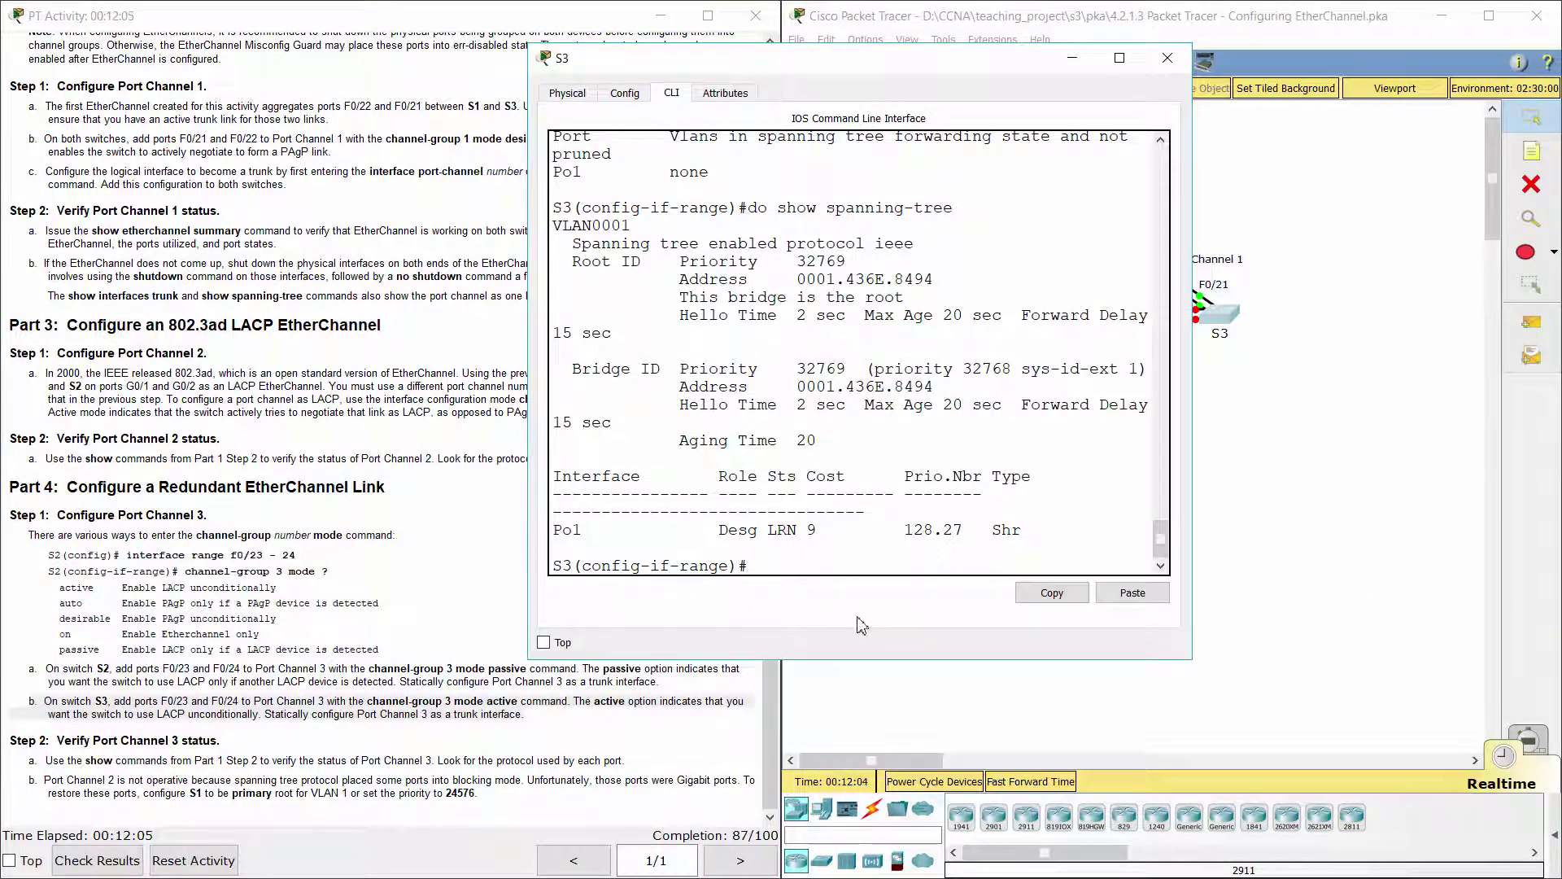
{"action": "type", "text": "int range f0/23"}
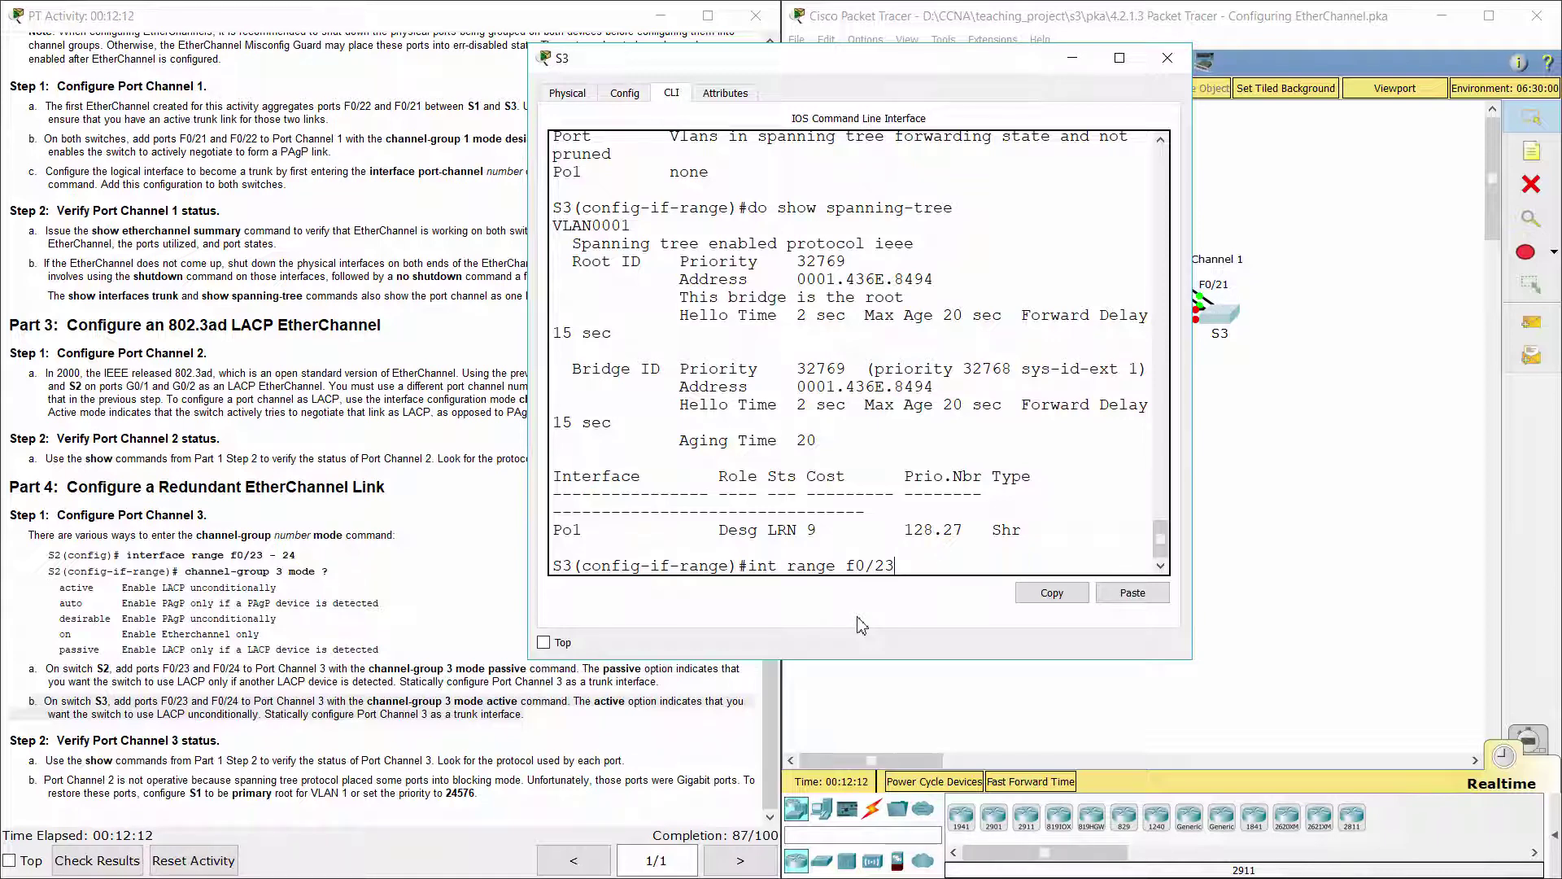
{"action": "type", "text": "-24"}
{"action": "key", "text": "Return"}
{"action": "type", "text": "chan"}
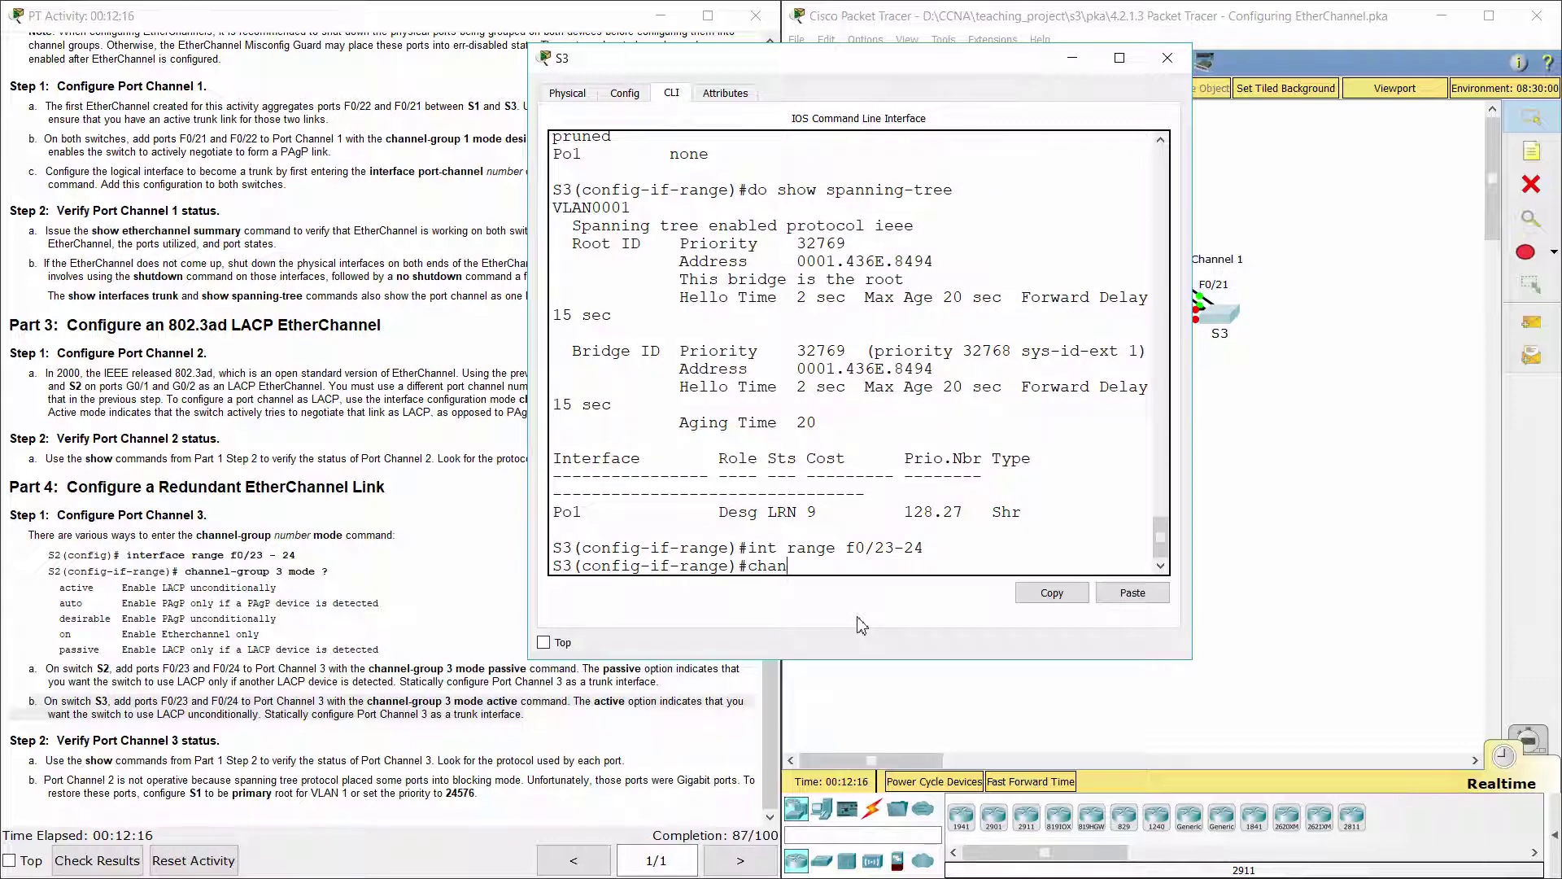
{"action": "type", "text": "nel-group 3 mode a"}
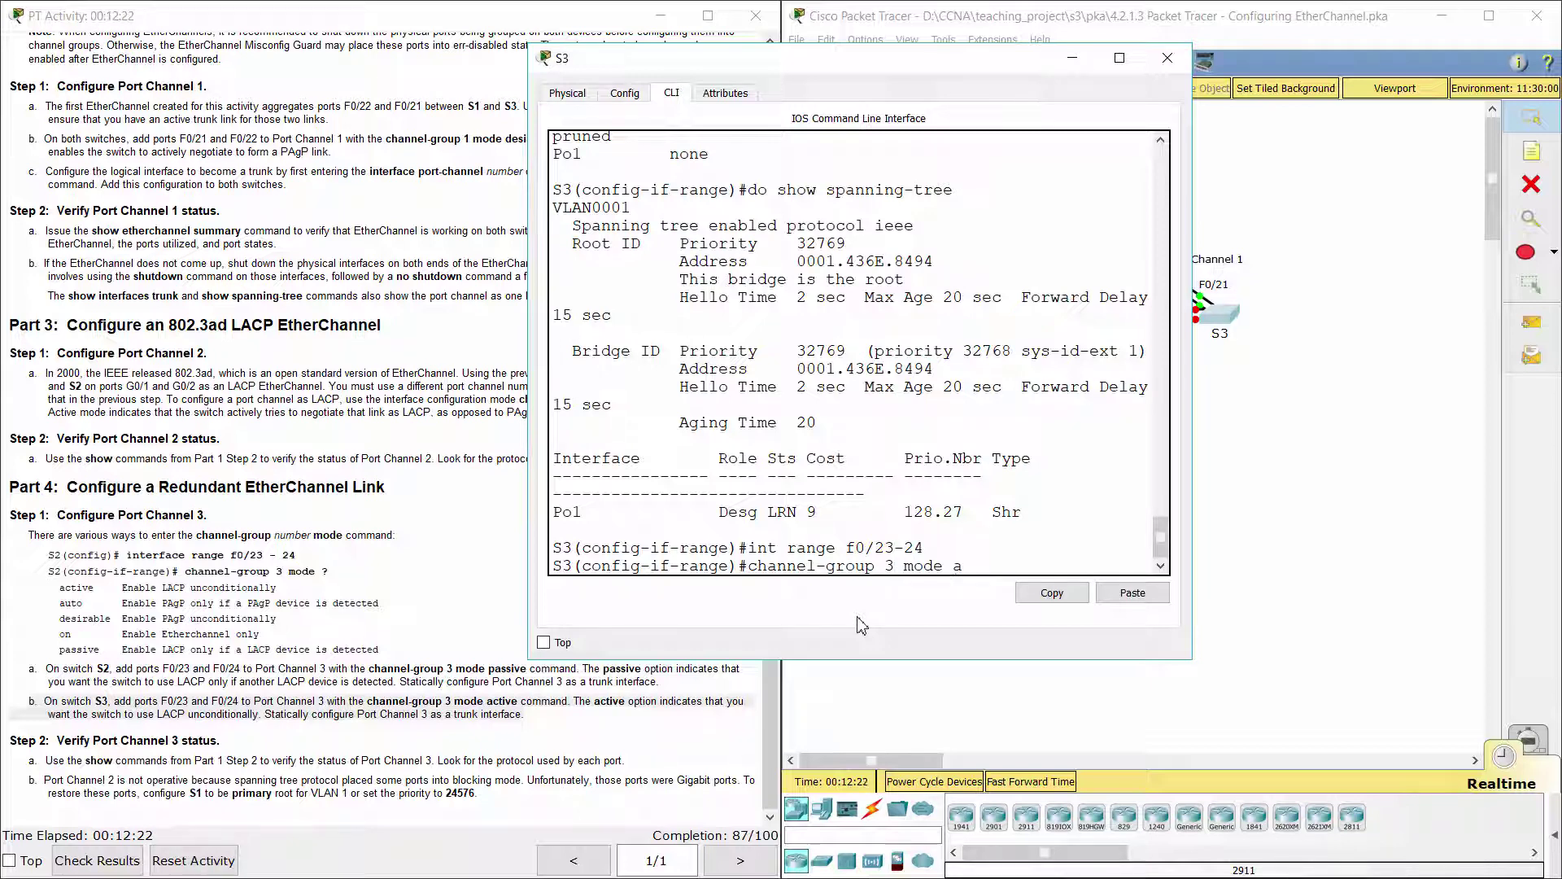
{"action": "type", "text": "ctive"}
{"action": "key", "text": "Return"}
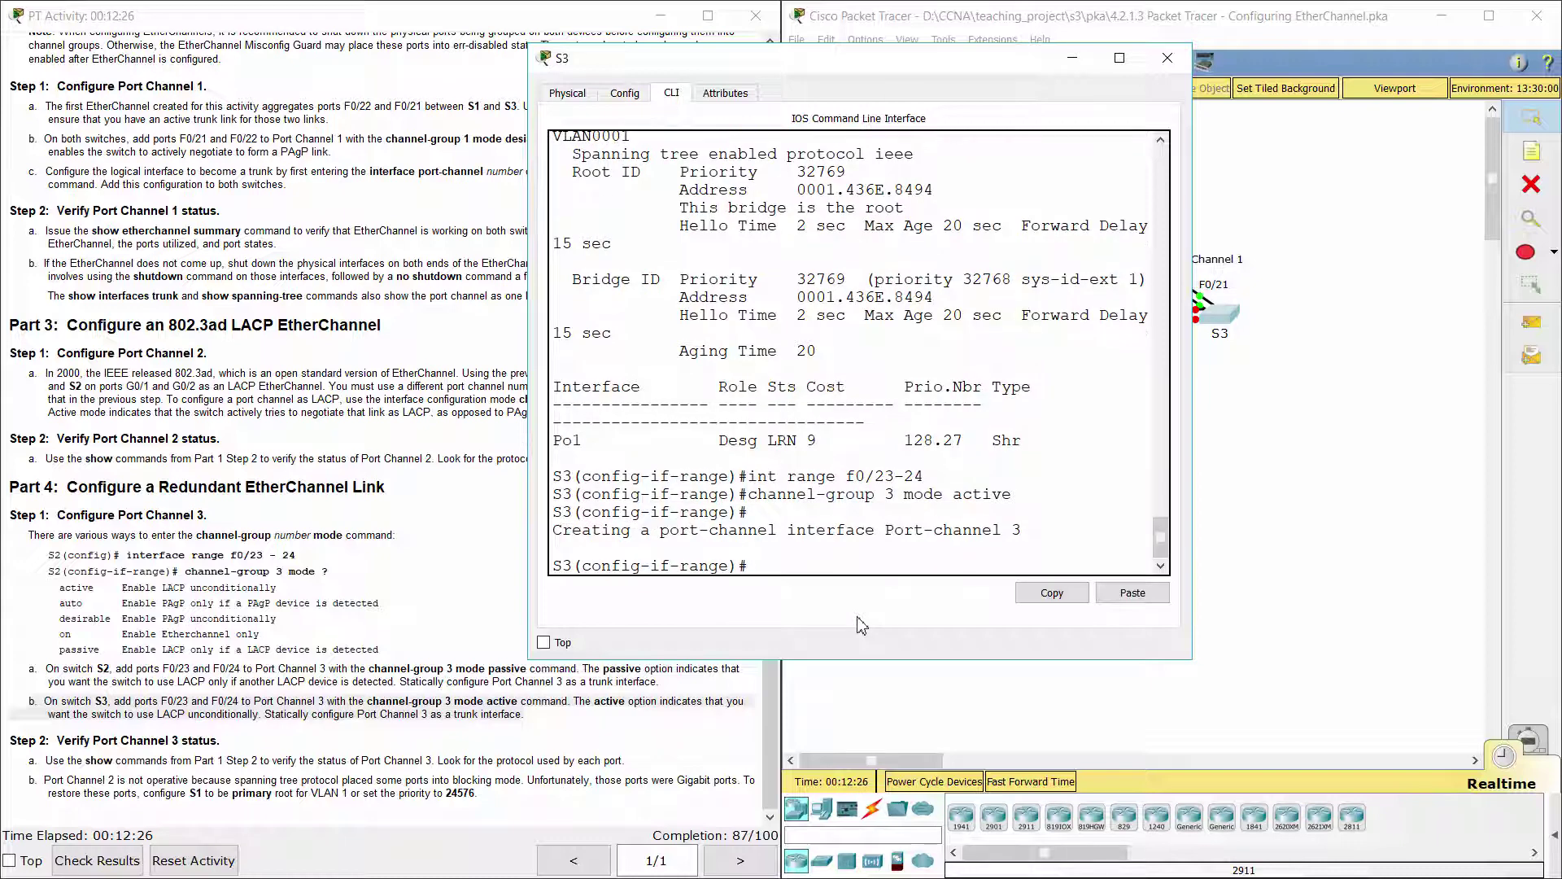
{"action": "type", "text": "no shutdown"}
{"action": "key", "text": "Return"}
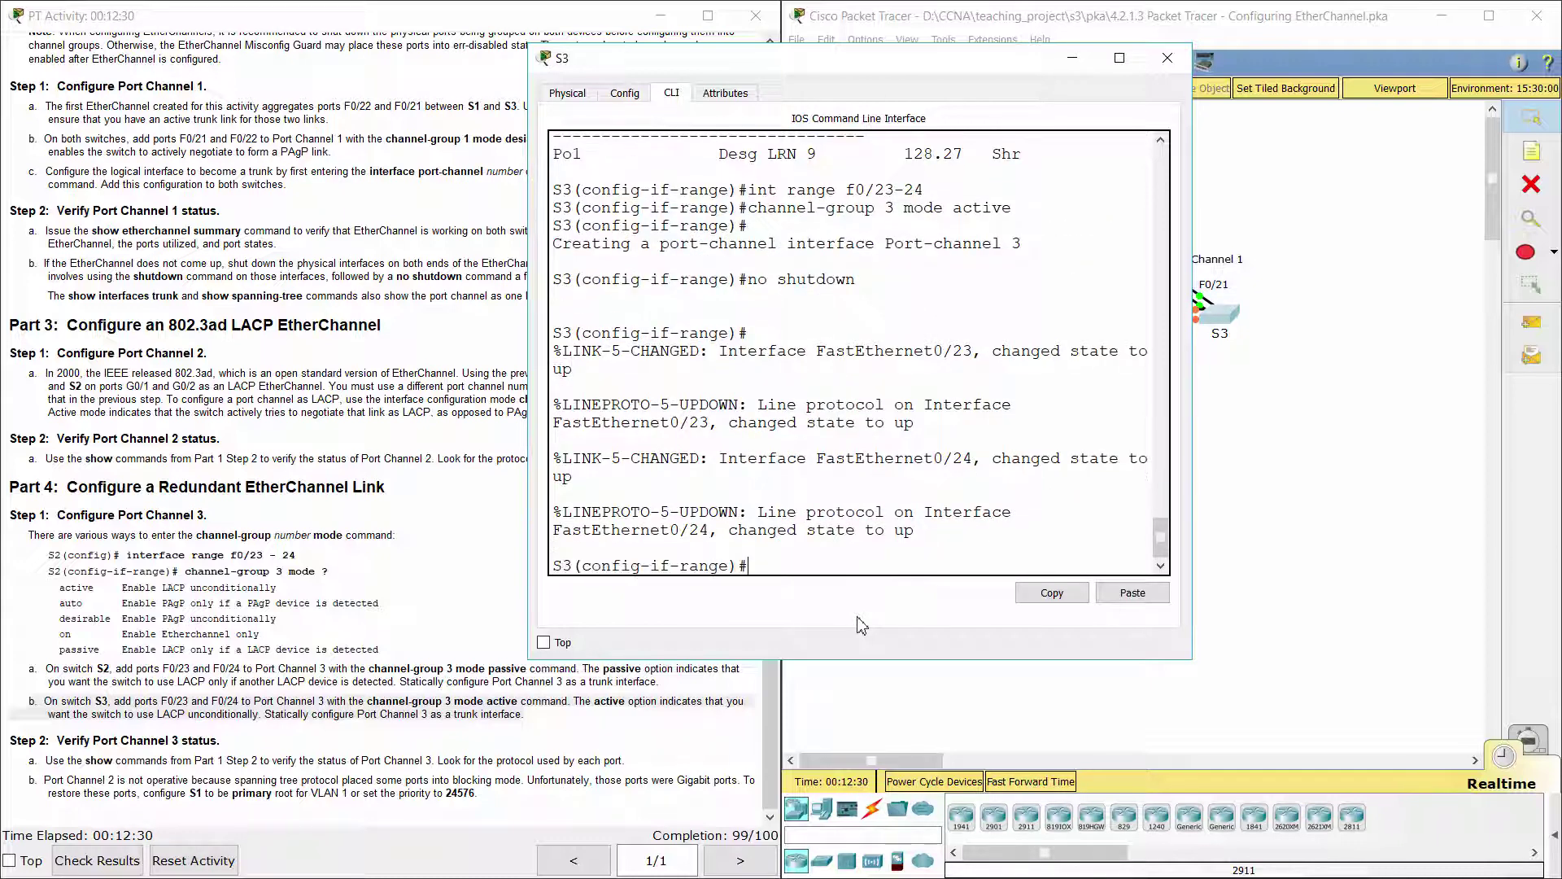
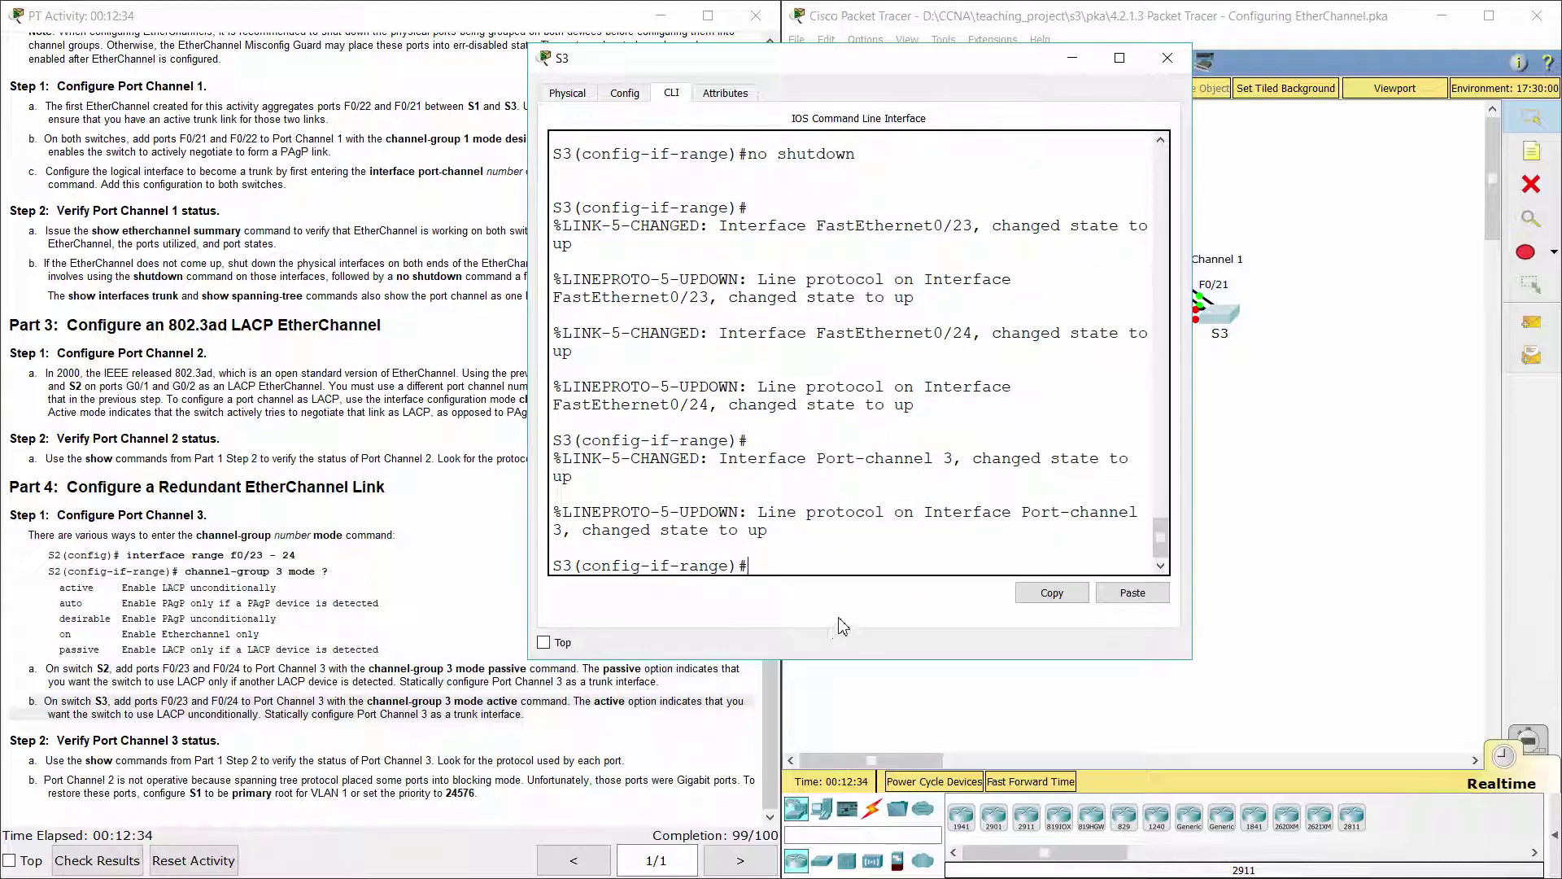
Step: Read Part 4 Step 2a on verifying Port Channel 3, and check its status on S3 with do show etherchannel summary
{"action": "left_click", "coordinate": [511, 729]}
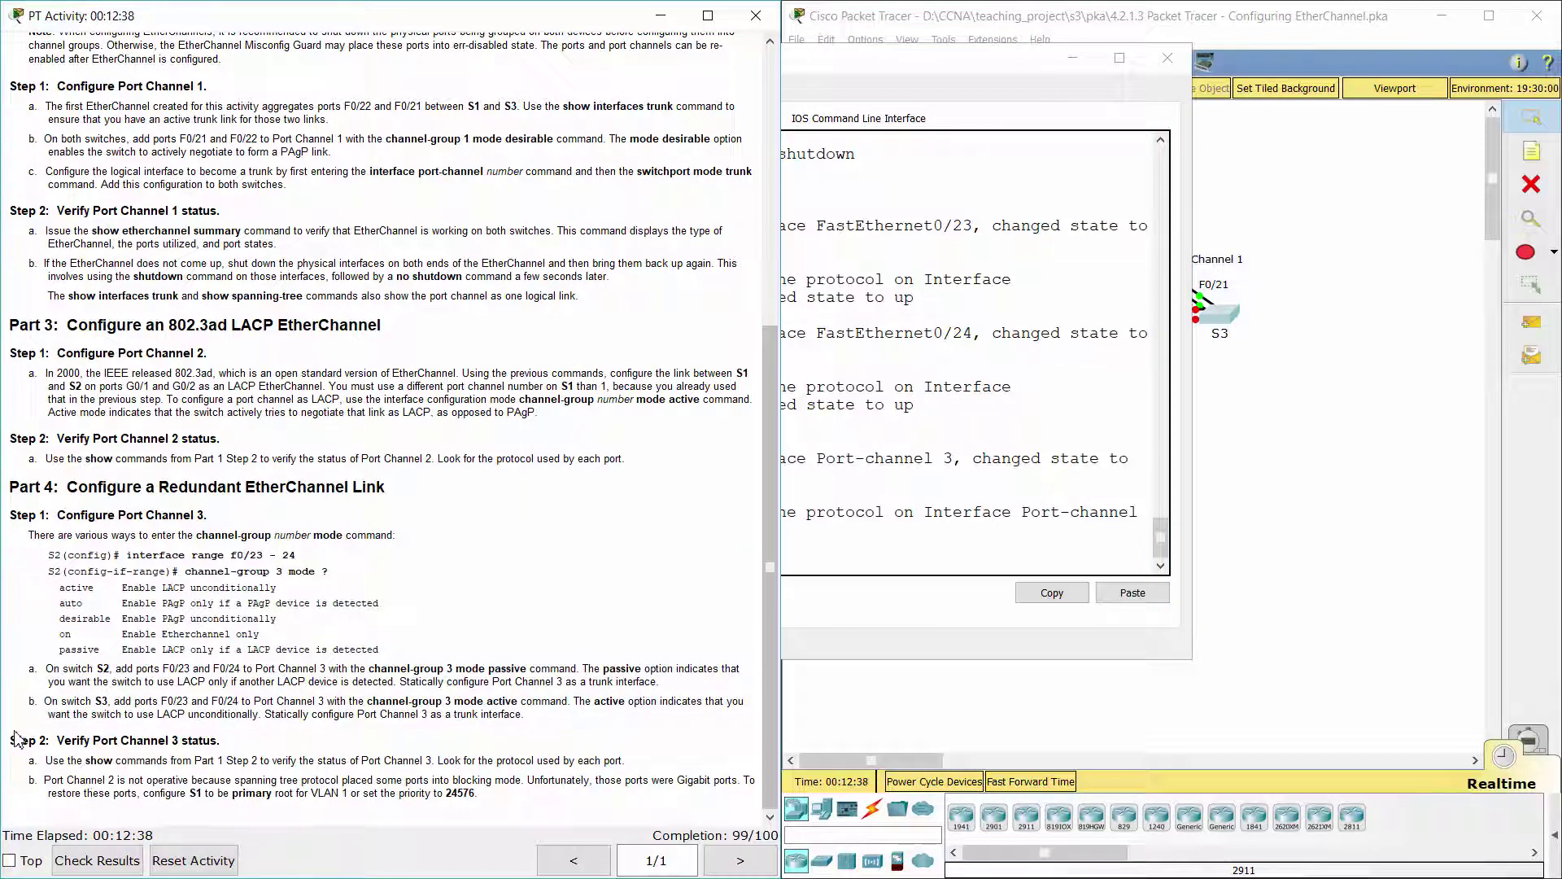
{"action": "left_click_drag", "start_coordinate": [9, 753], "coordinate": [241, 741]}
{"action": "left_click", "coordinate": [274, 755]}
{"action": "left_click_drag", "start_coordinate": [38, 761], "coordinate": [635, 761]}
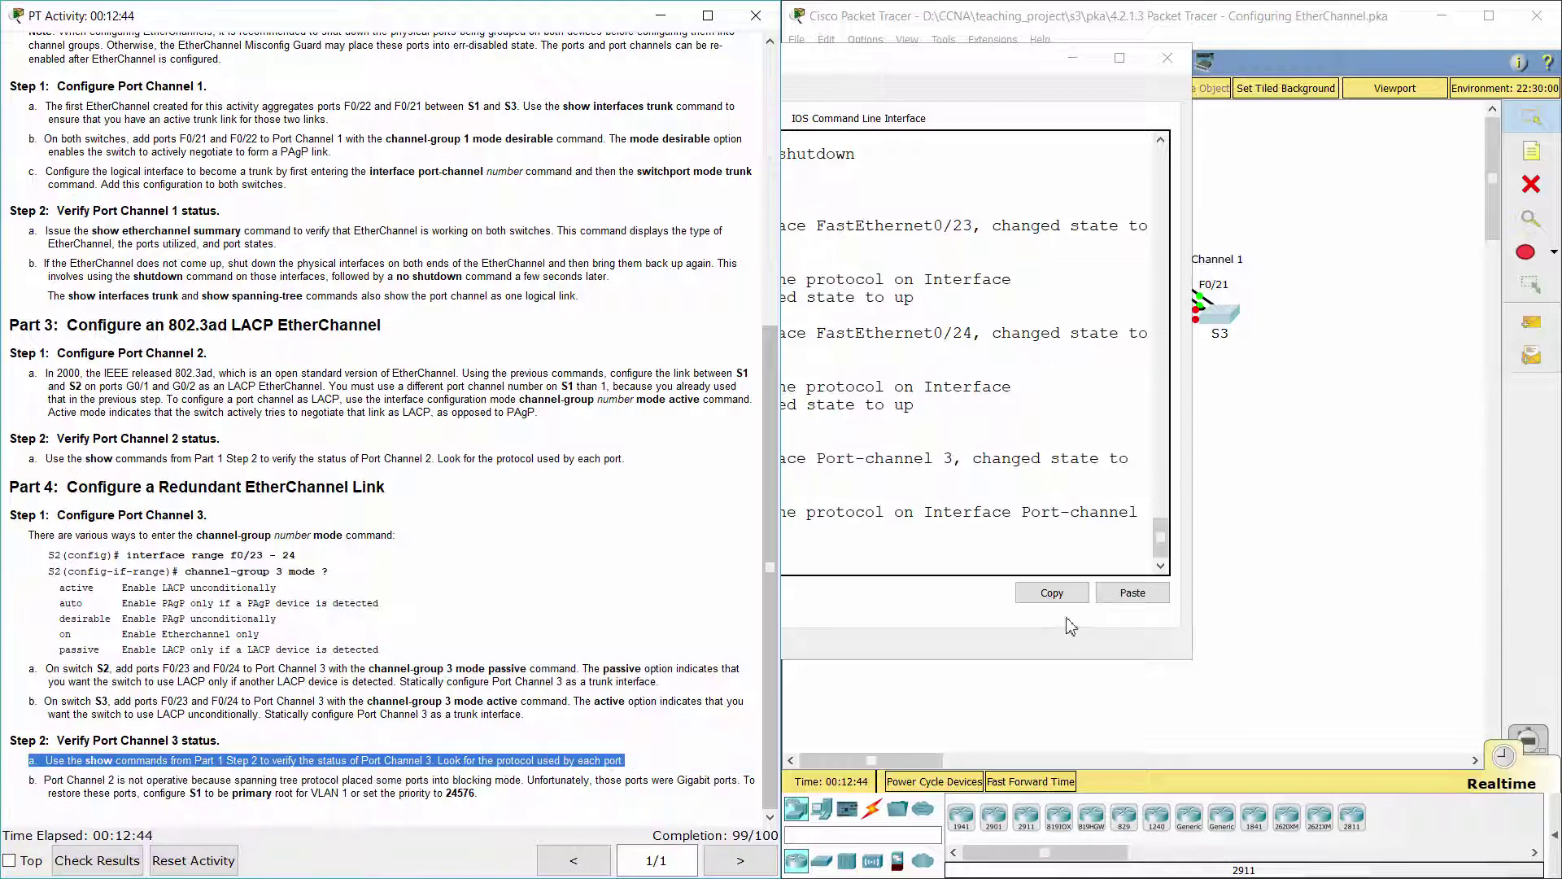
{"action": "left_click", "coordinate": [965, 551]}
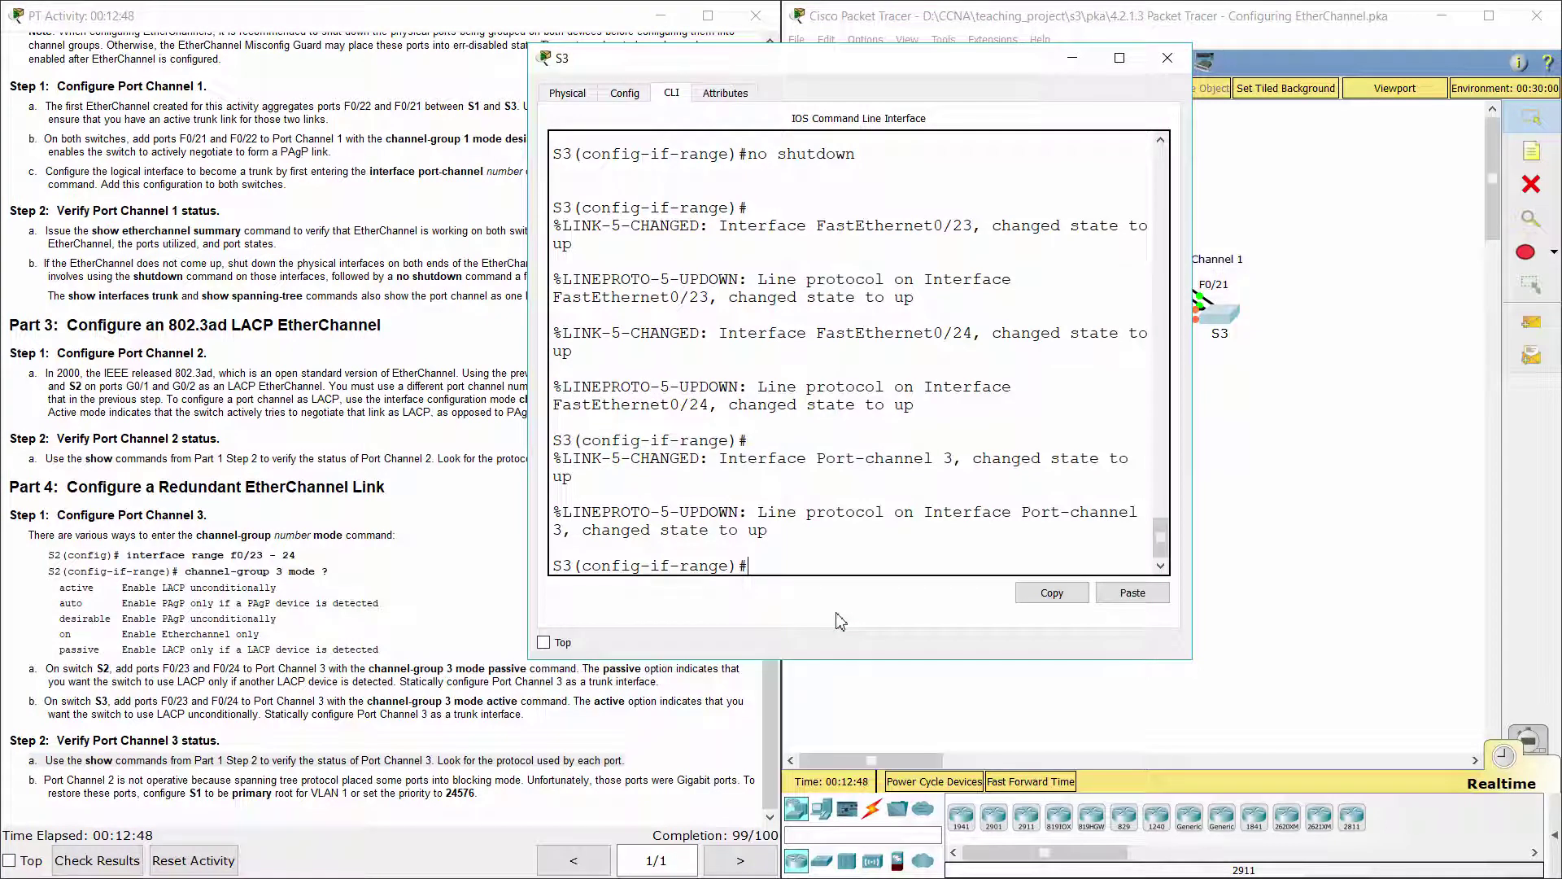
{"action": "type", "text": "do show etherchannel "}
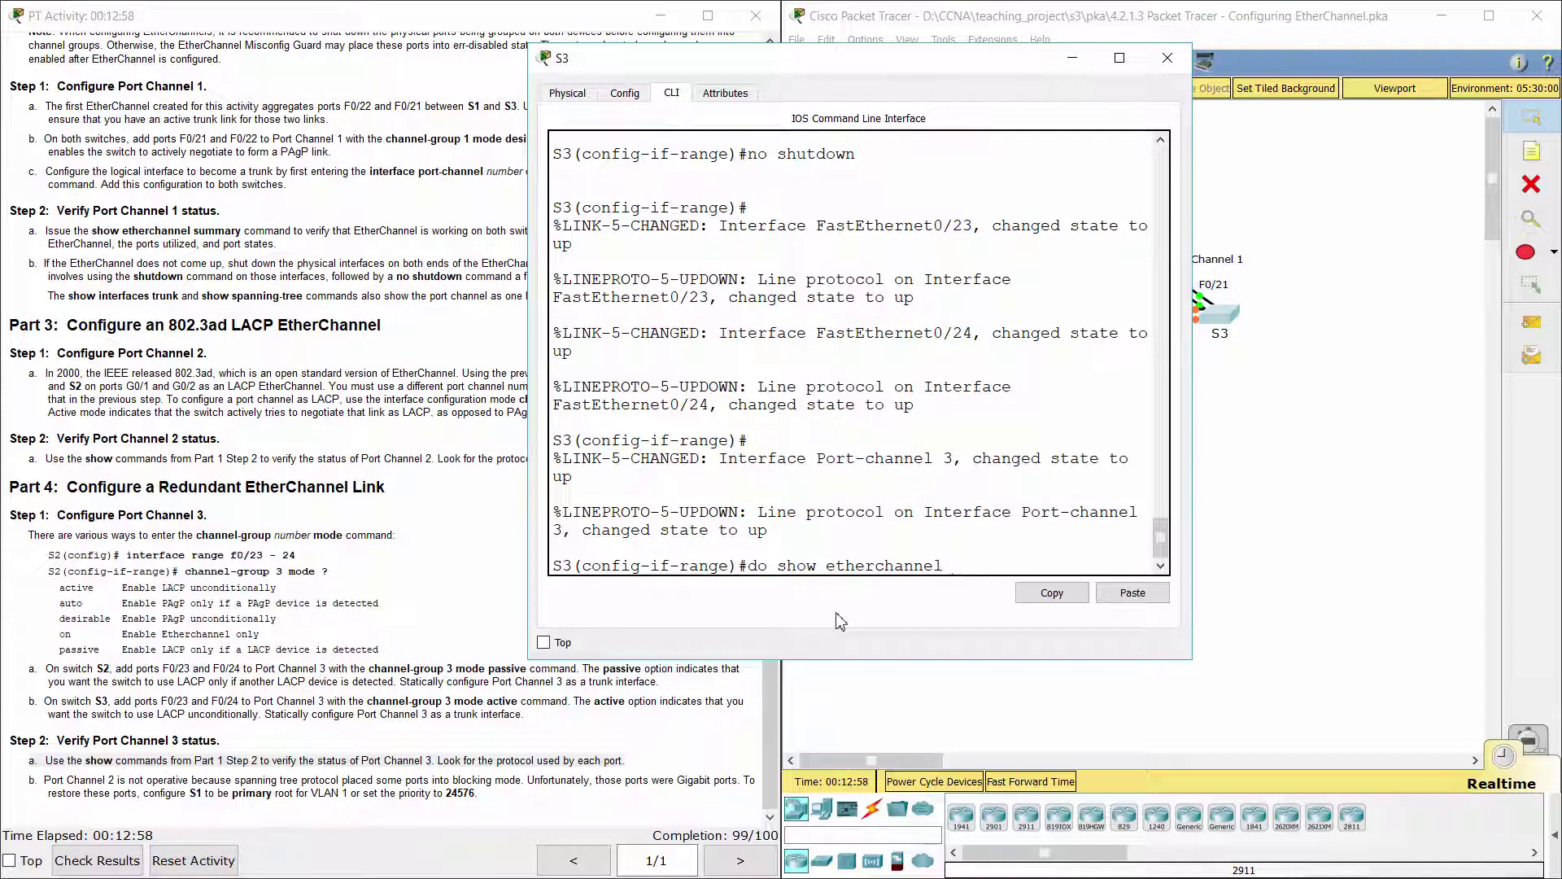
{"action": "type", "text": "summary"}
{"action": "key", "text": "Return"}
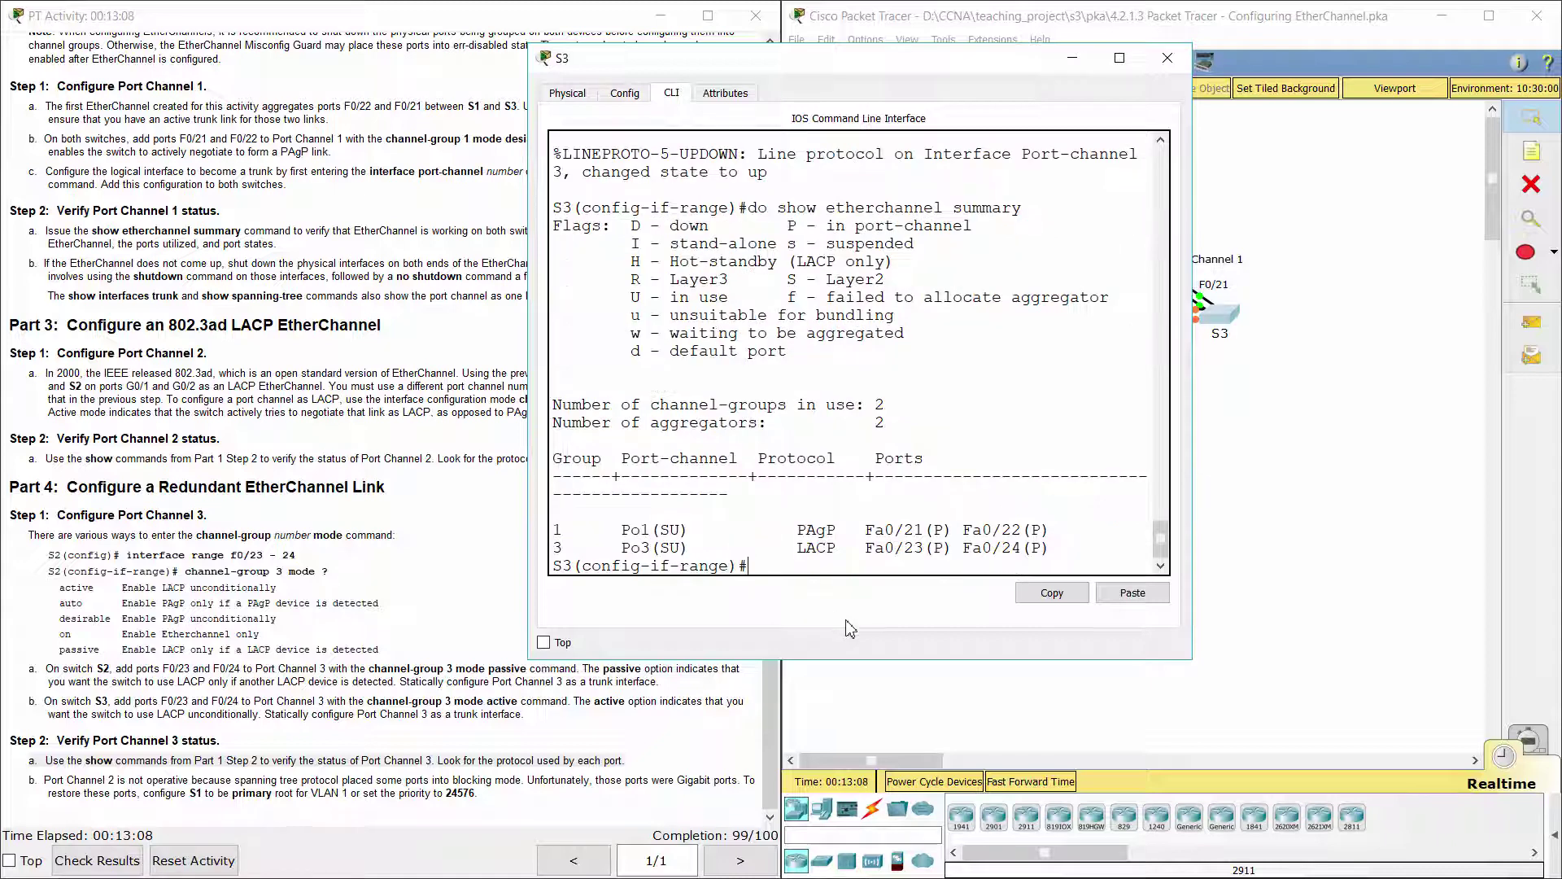
Step: On S3, review the port channel entries in the EtherChannel summary and display the spanning tree with do show spanning-tree
{"action": "left_click_drag", "start_coordinate": [554, 524], "coordinate": [1095, 548]}
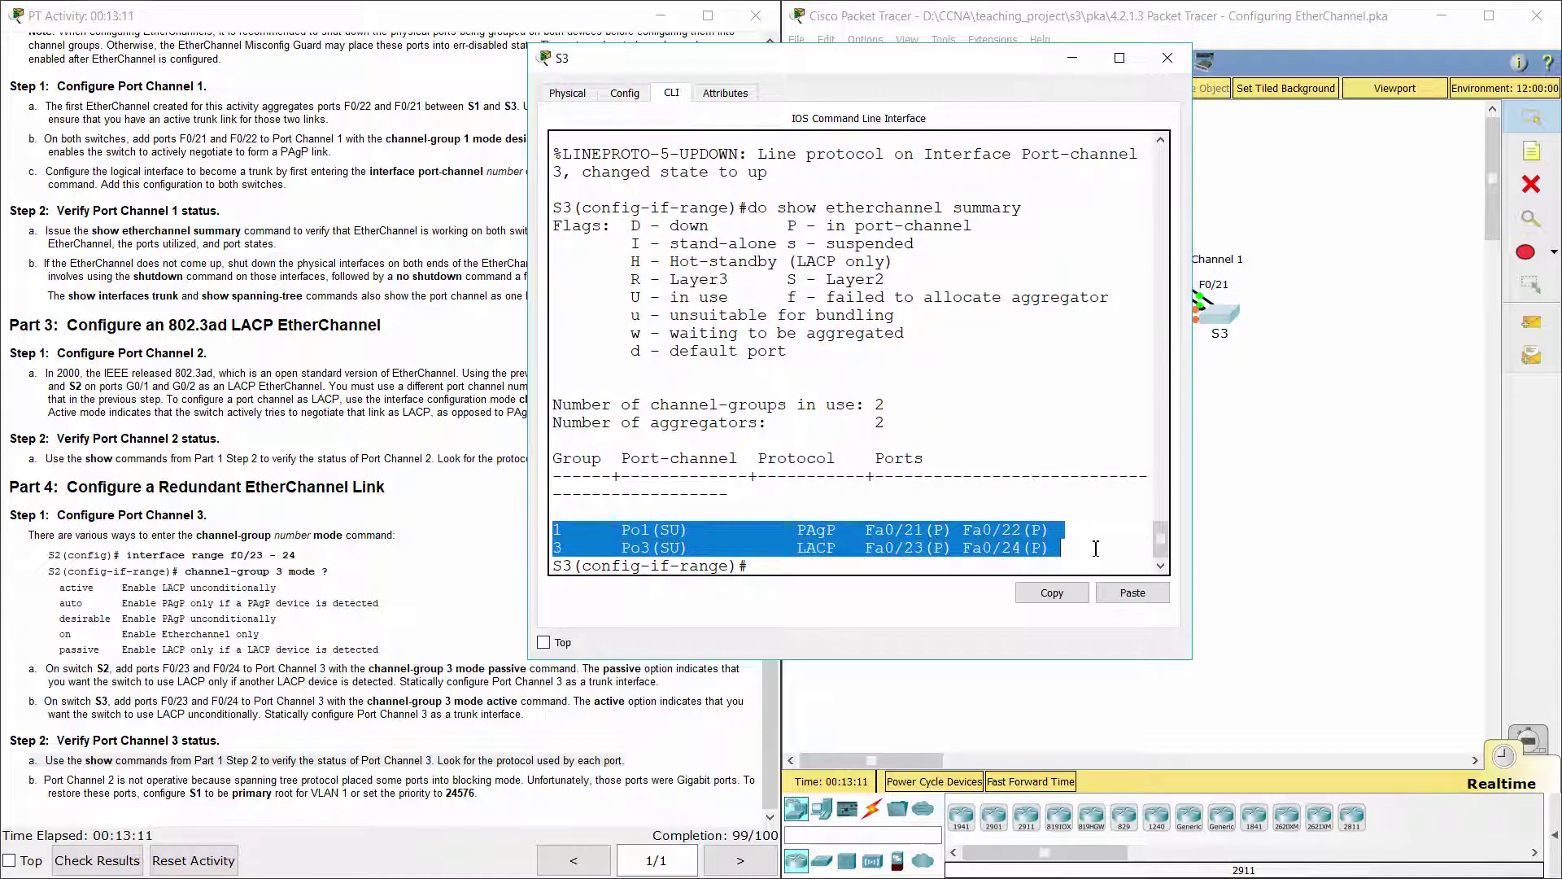
{"action": "left_click", "coordinate": [789, 555]}
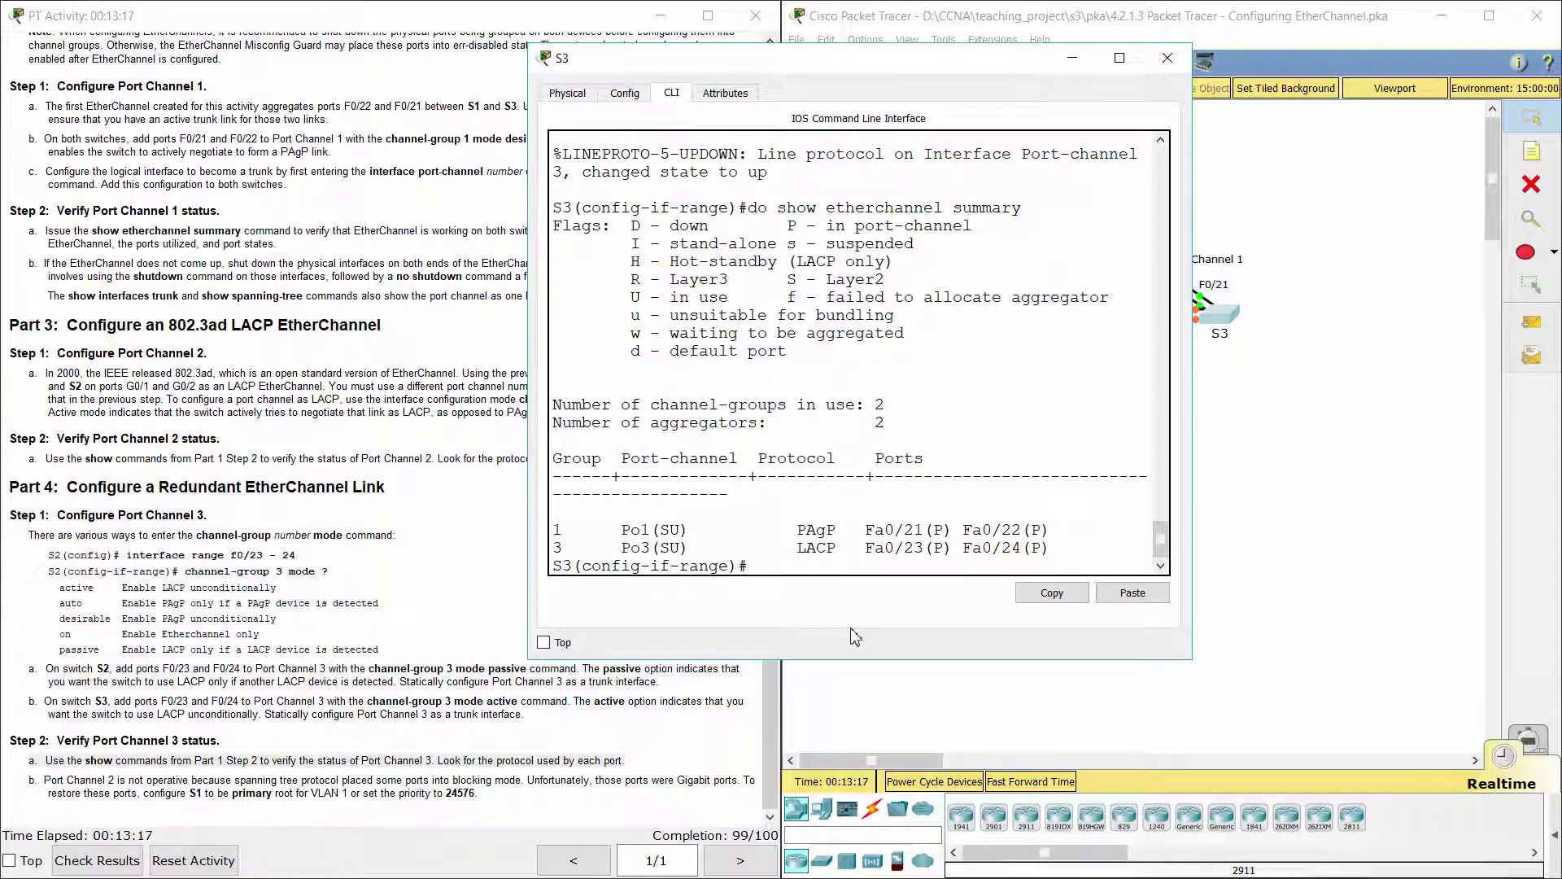
{"action": "type", "text": "do show spanning-tr"}
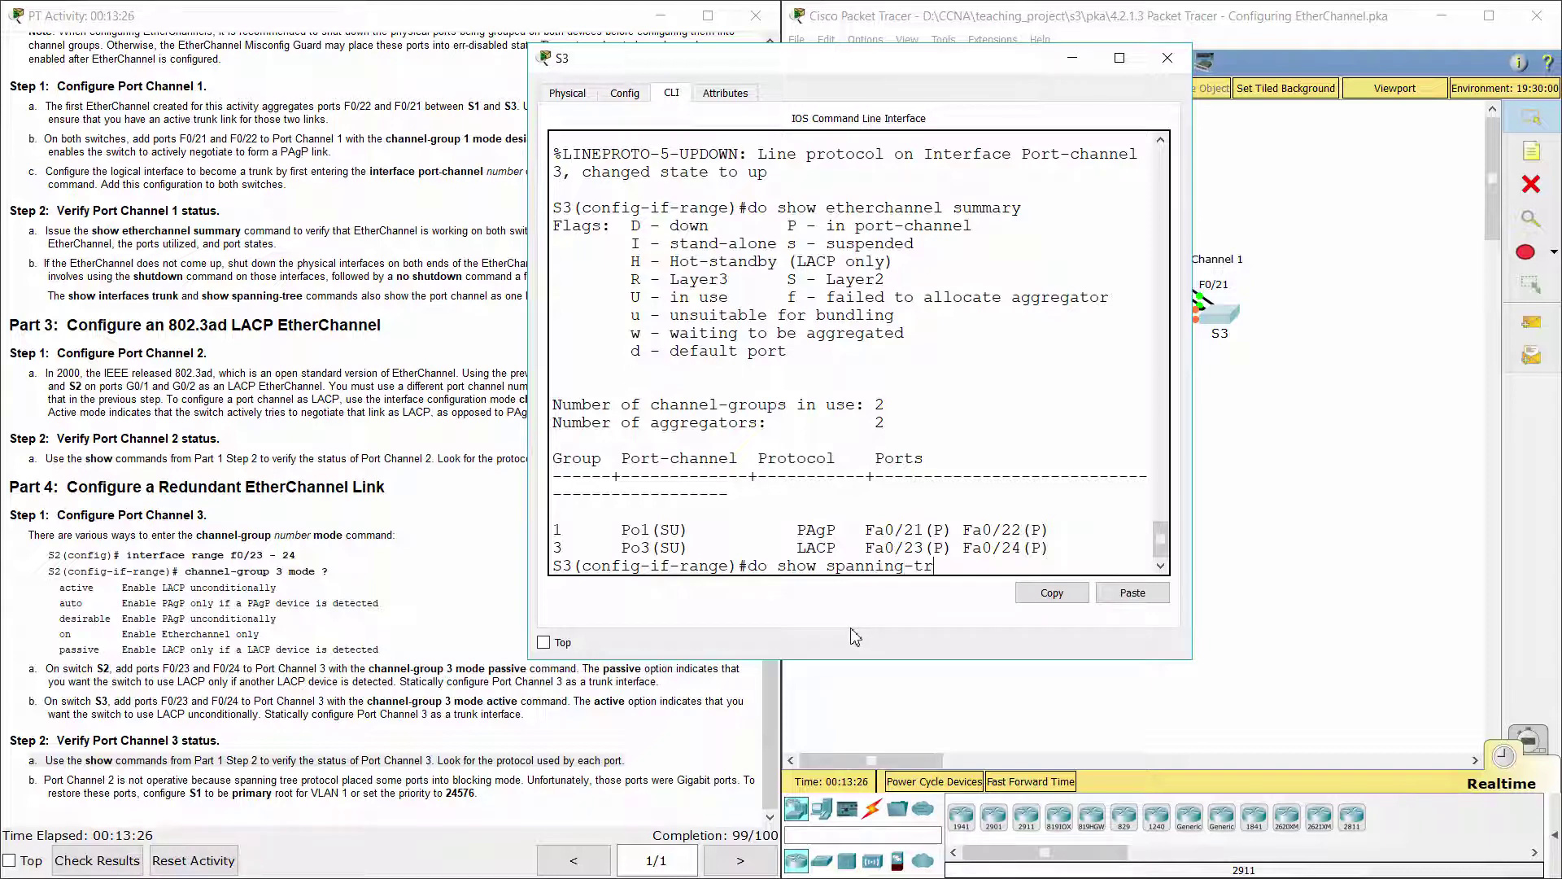
{"action": "type", "text": "ee"}
{"action": "key", "text": "Return"}
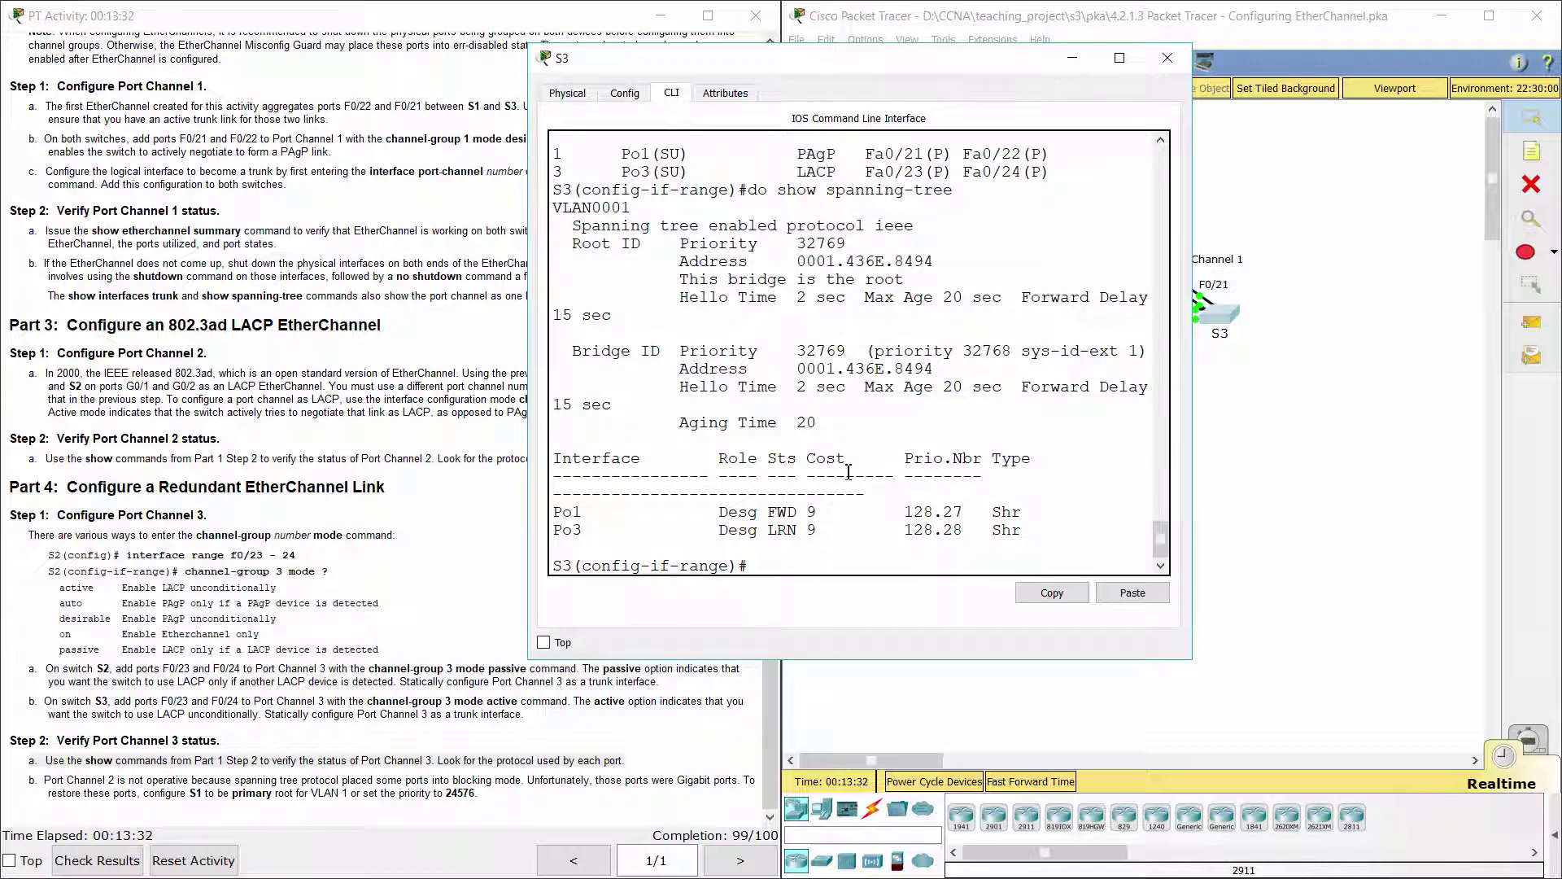
Step: On S2, check the status and protocol of the port channels with do show etherchannel summary
{"action": "left_click", "coordinate": [1326, 423]}
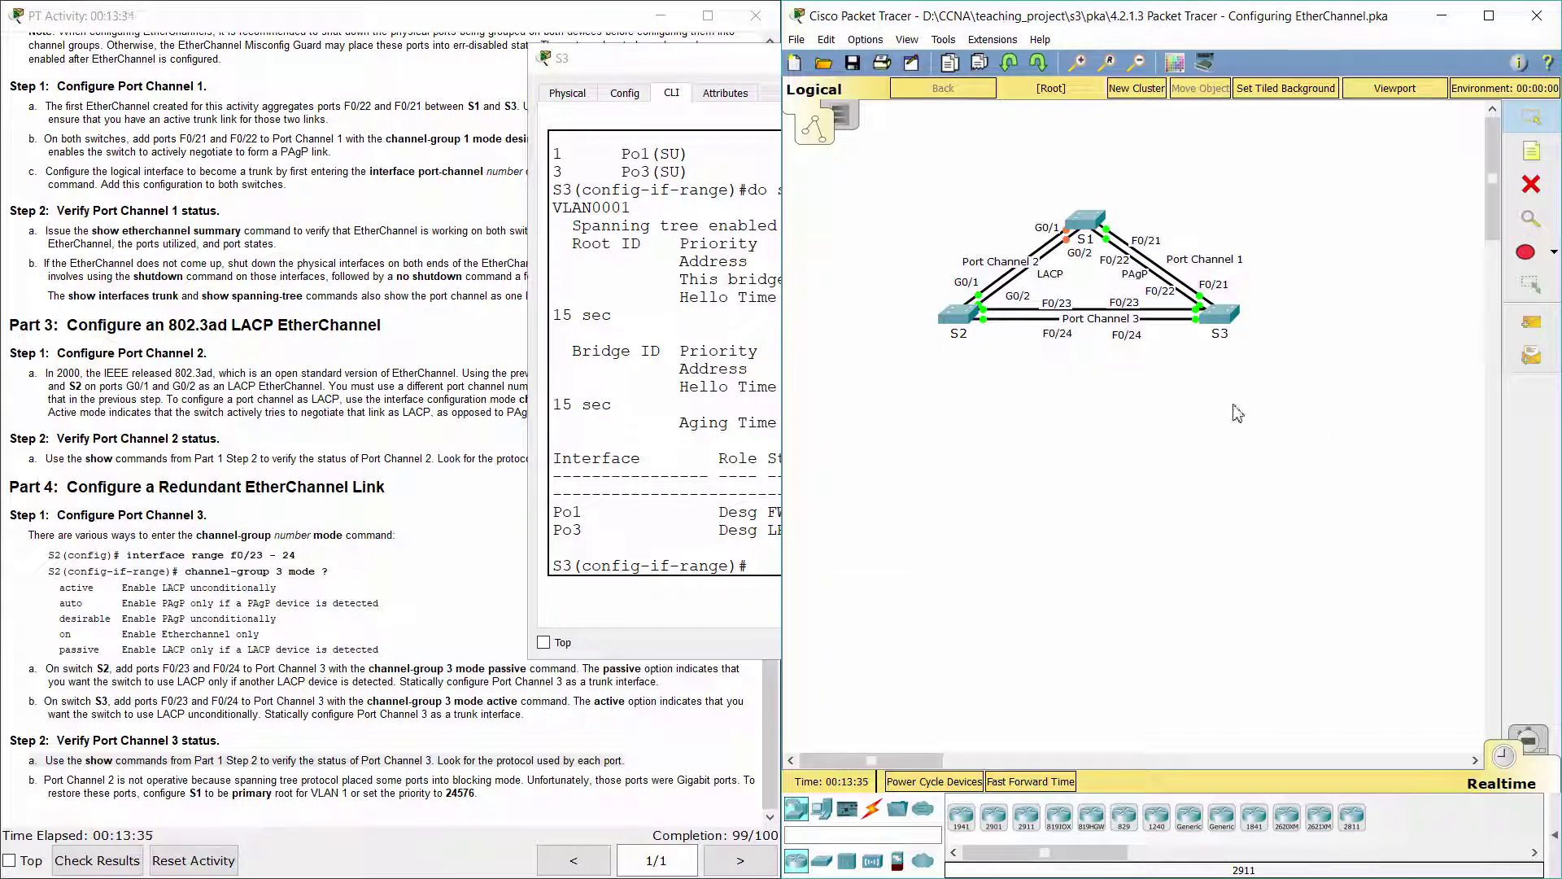
{"action": "left_click", "coordinate": [960, 319]}
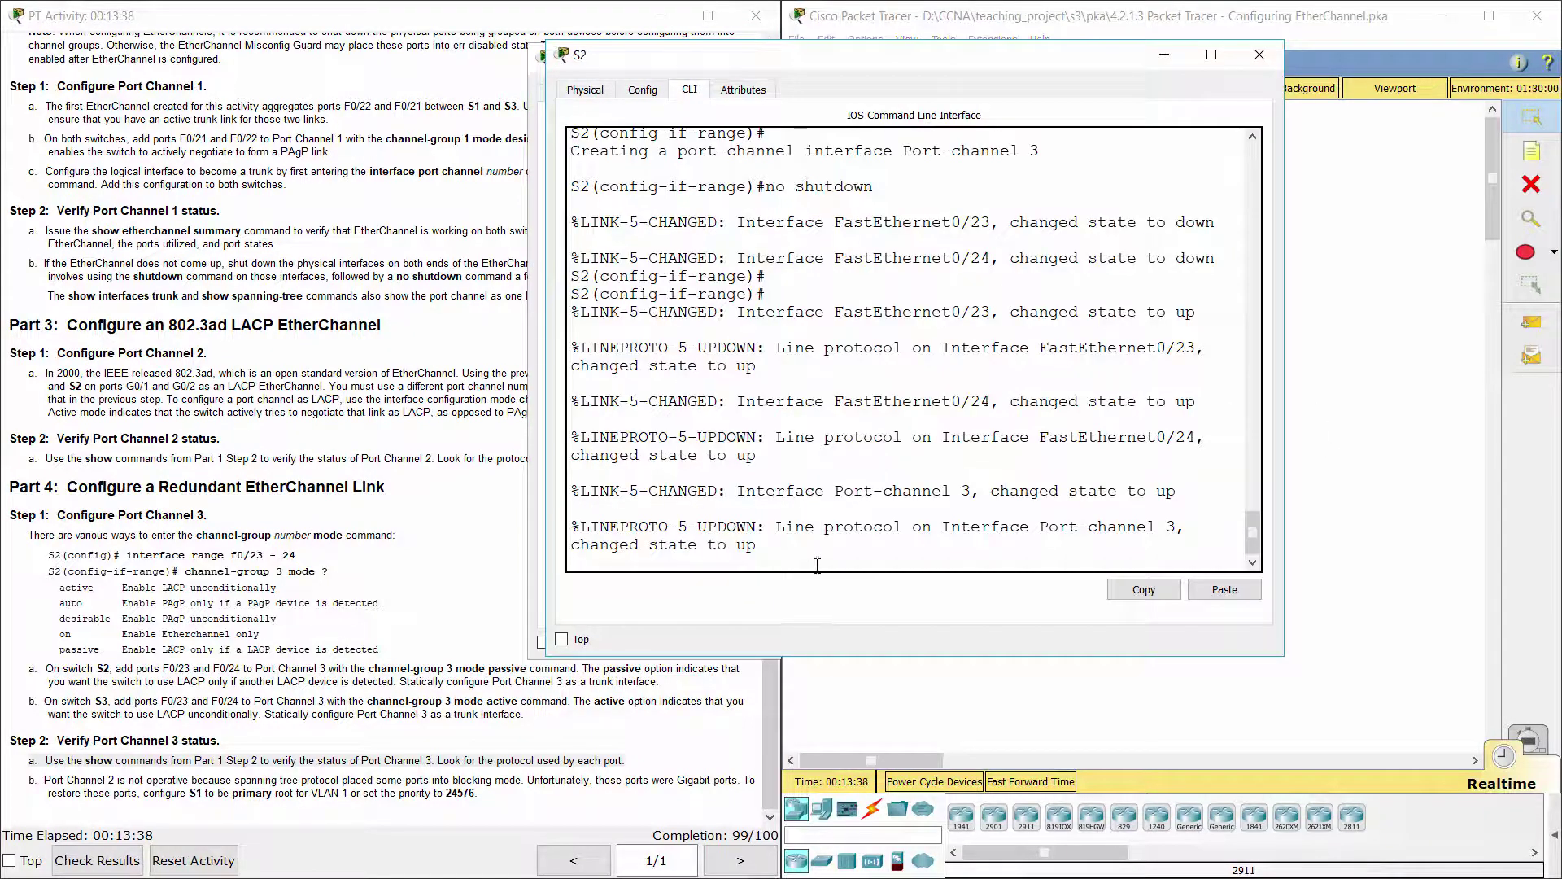
{"action": "type", "text": "do show ether"}
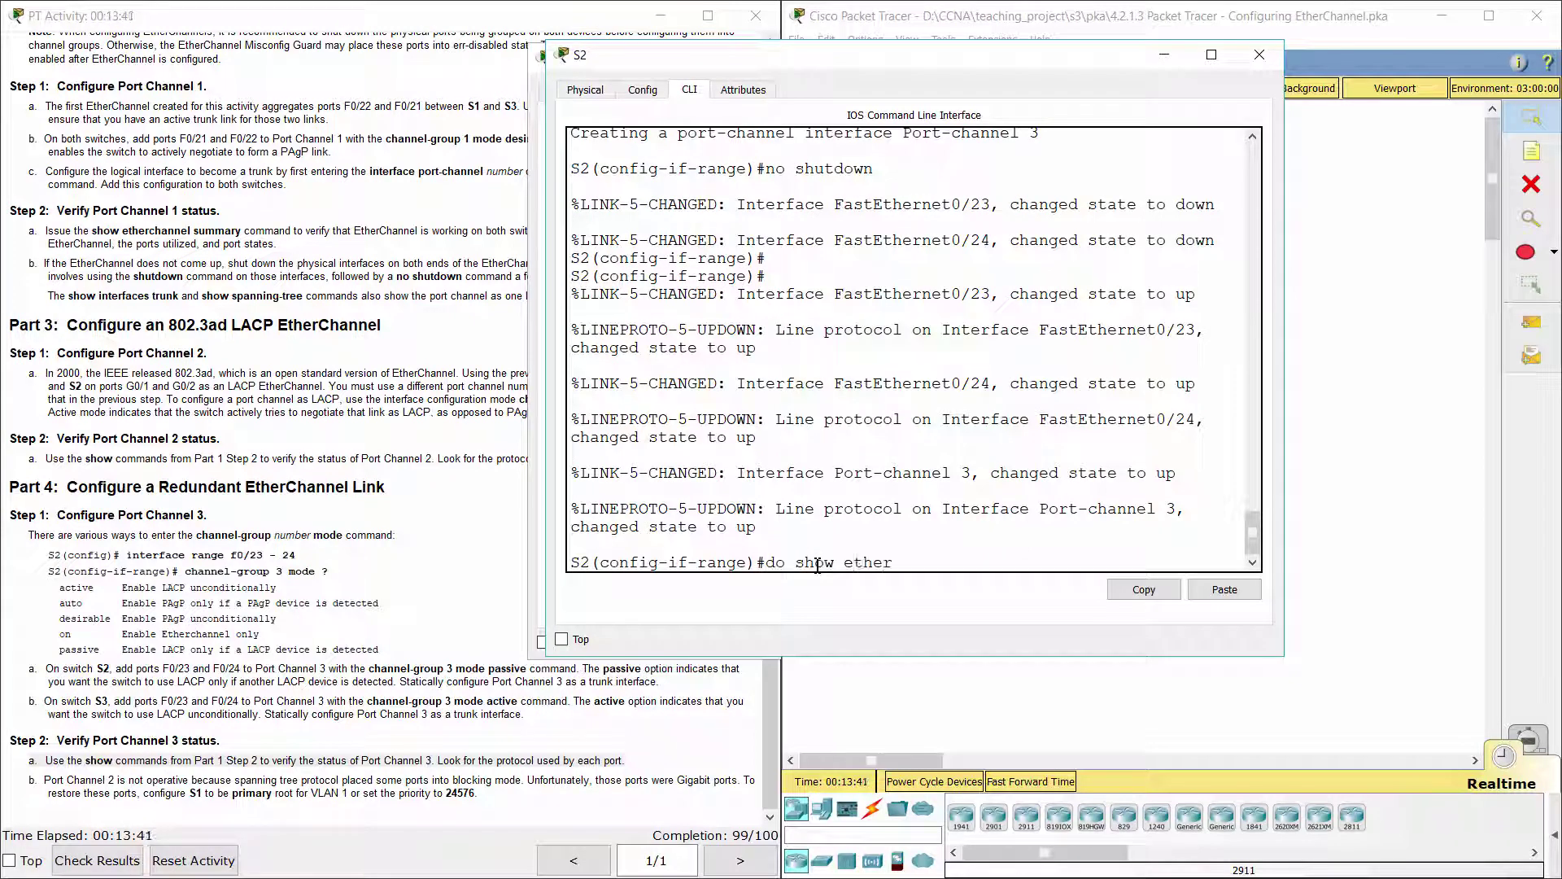
{"action": "type", "text": "channel"}
{"action": "type", "text": "summary"}
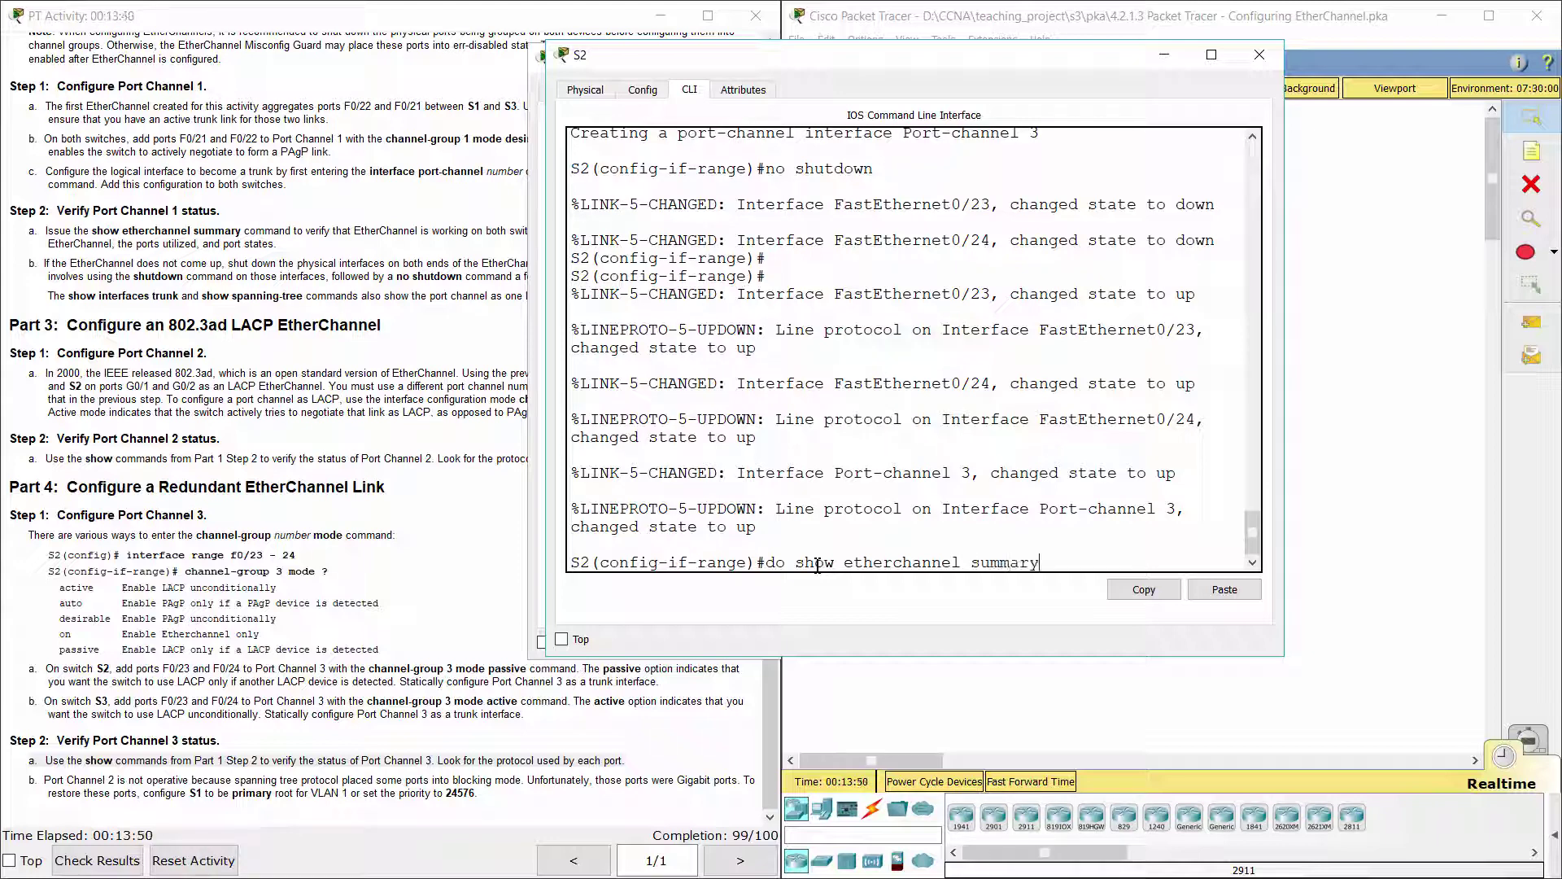
{"action": "key", "text": "Return"}
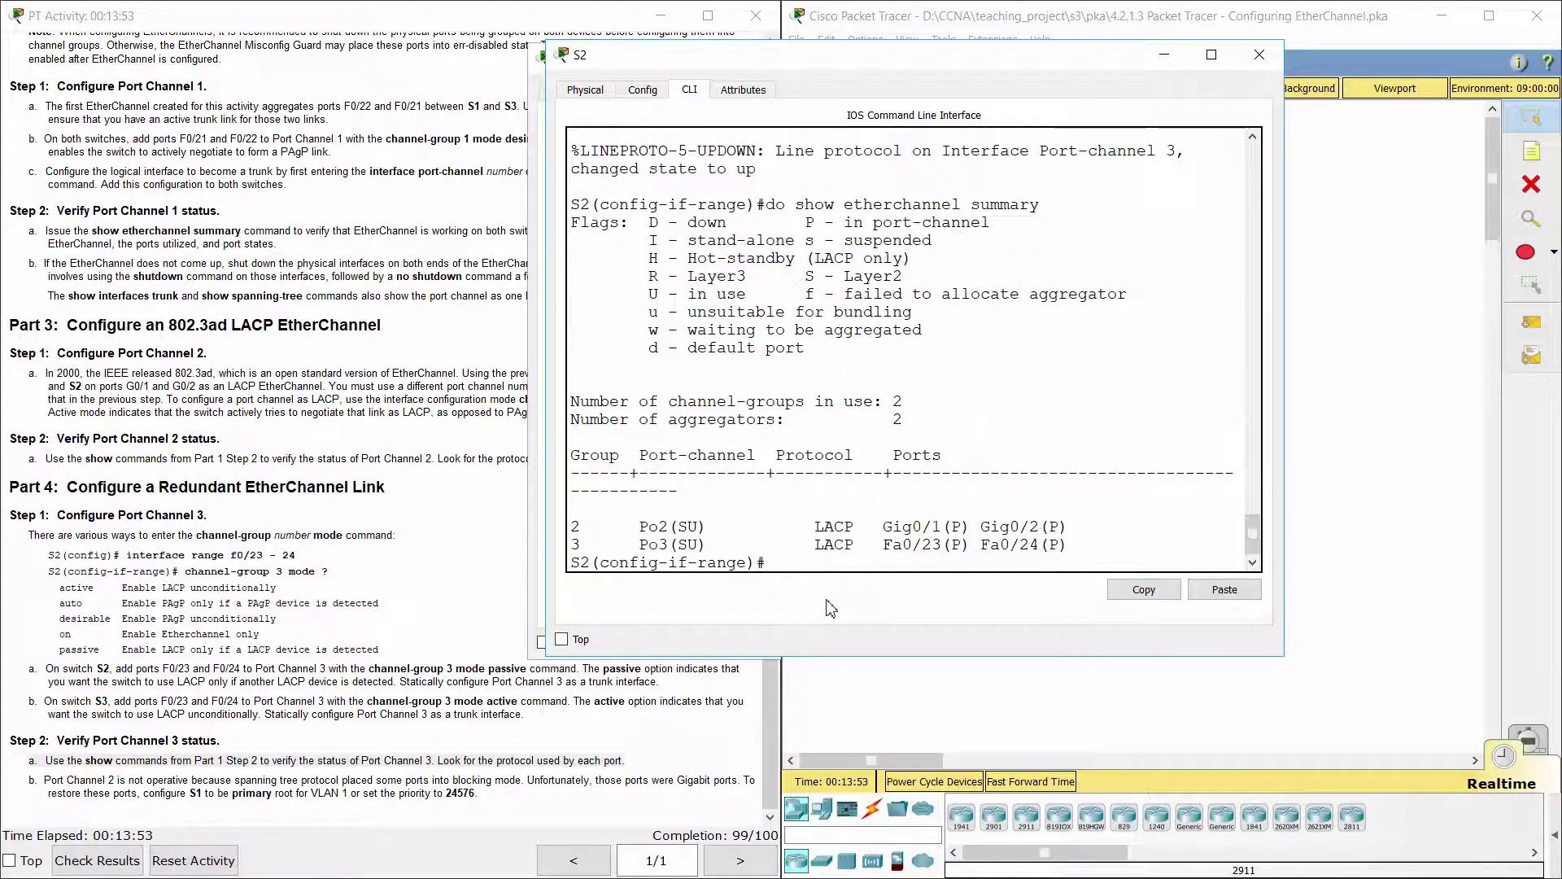
{"action": "left_click_drag", "start_coordinate": [579, 525], "coordinate": [1159, 548]}
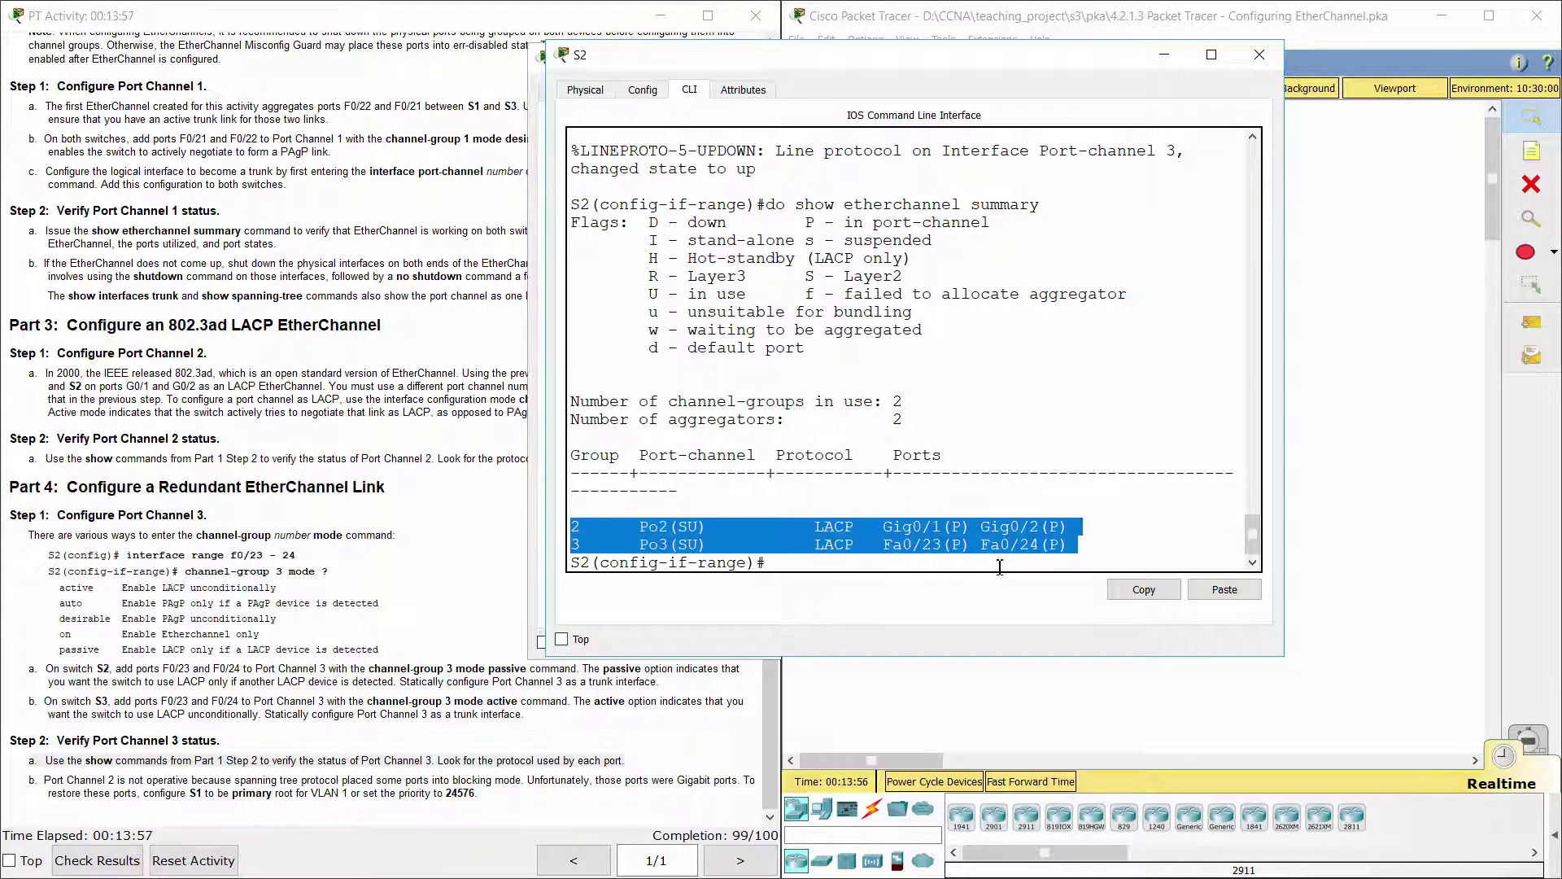
{"action": "left_click", "coordinate": [950, 535]}
Step: Display the spanning tree on S2 with do show spanning-tree and examine the root ID details
{"action": "type", "text": "do show "}
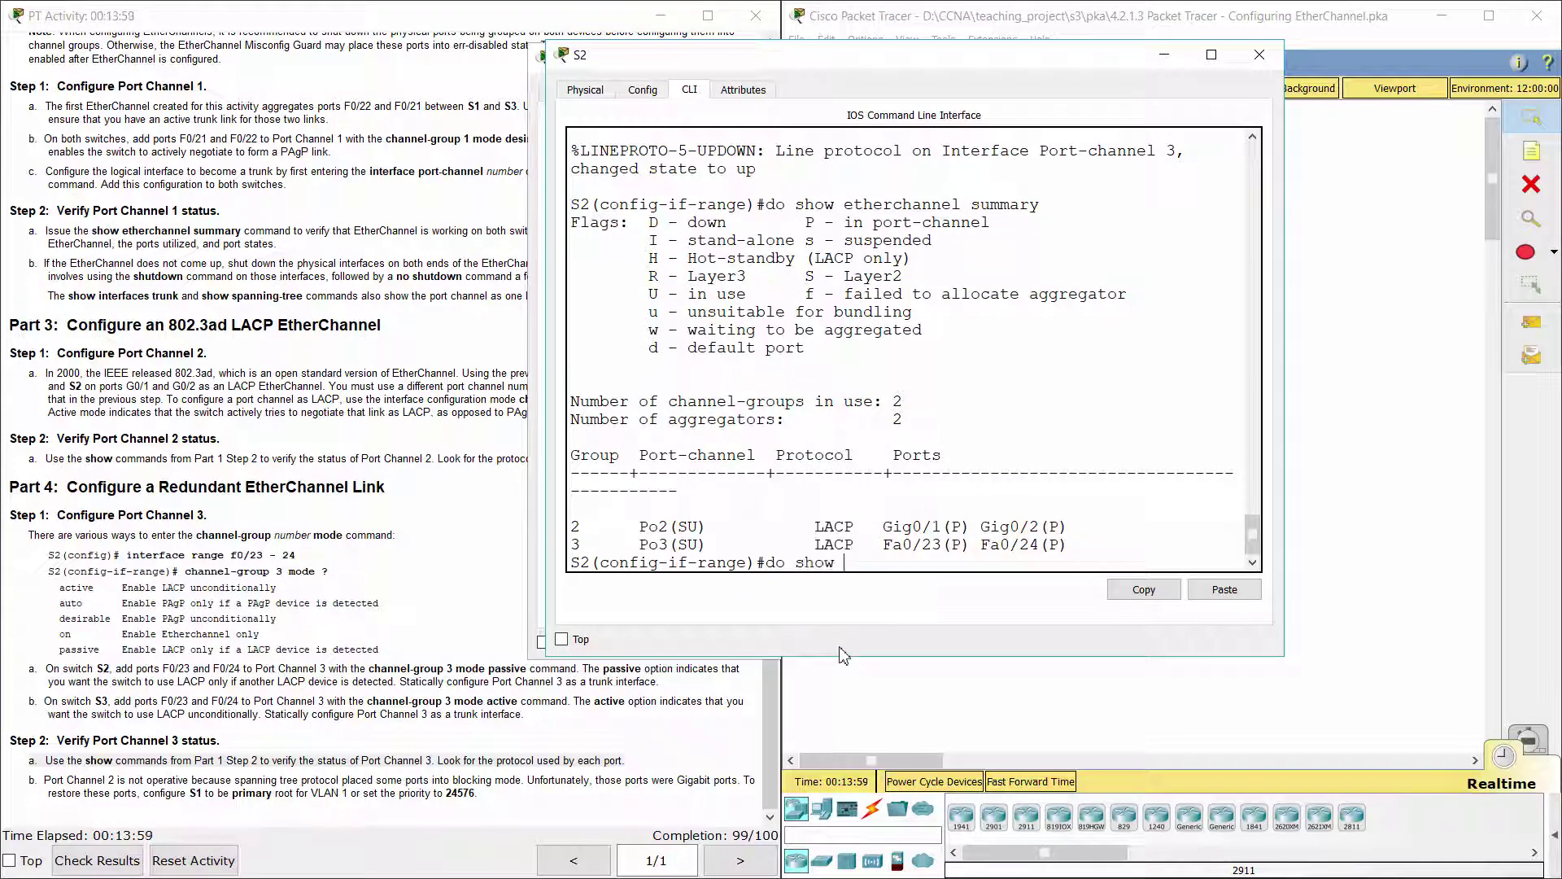
{"action": "type", "text": "spanning-tree"}
{"action": "key", "text": "Return"}
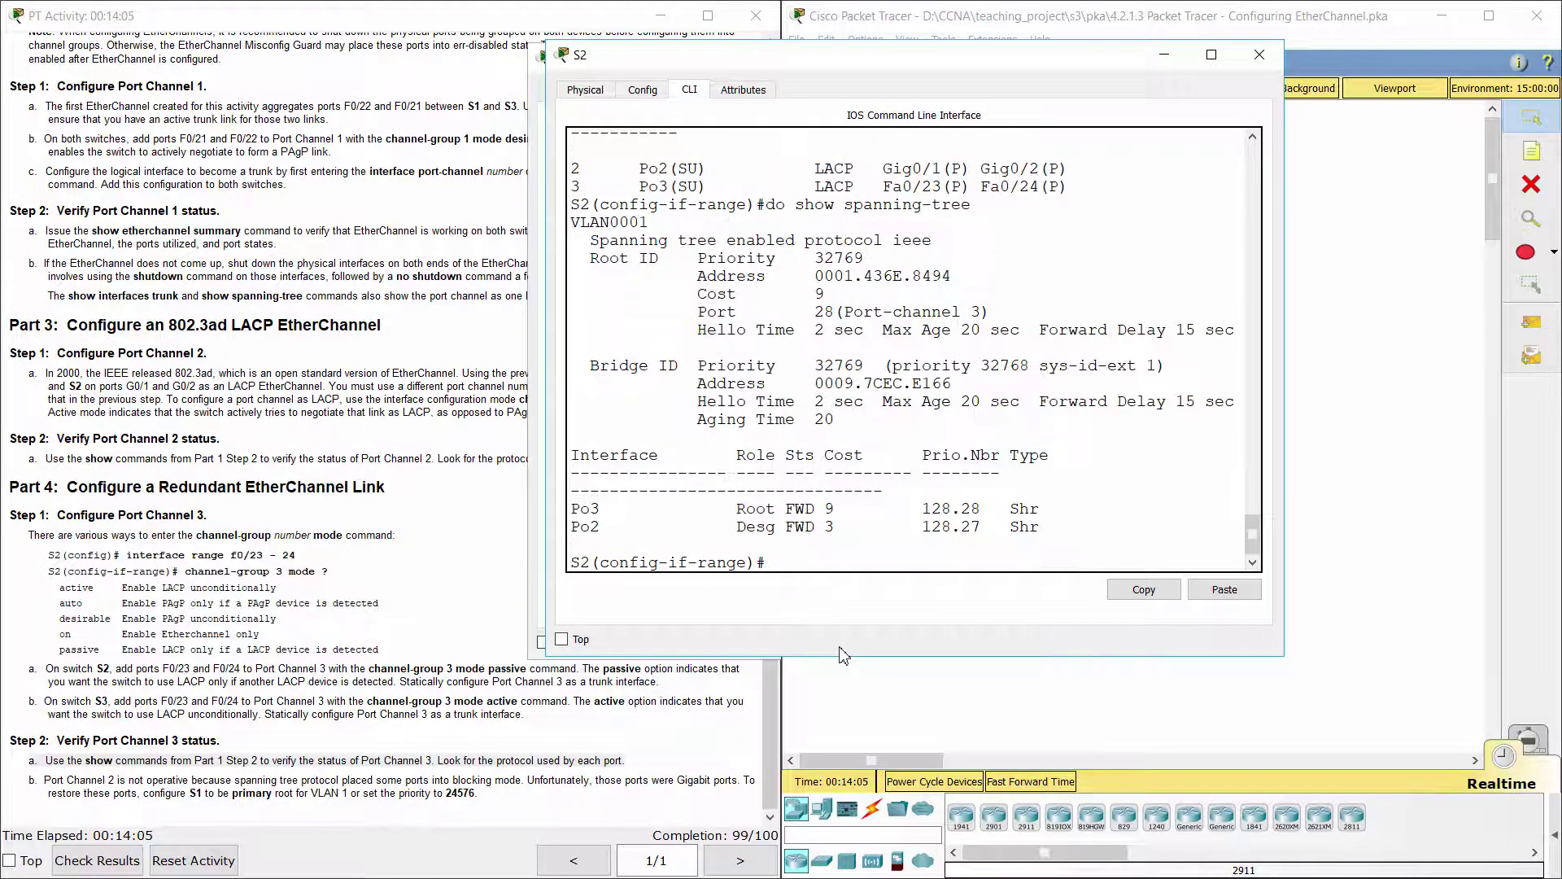
{"action": "left_click_drag", "start_coordinate": [581, 223], "coordinate": [770, 227]}
{"action": "mouse_move", "coordinate": [897, 261]}
{"action": "left_mouse_down"}
{"action": "mouse_move", "coordinate": [828, 268]}
{"action": "mouse_move", "coordinate": [908, 285]}
{"action": "left_mouse_up"}
{"action": "left_click", "coordinate": [912, 276]}
Step: Following Part 4 Step 2b, return S1 to global configuration mode and enter spanning-tree vlan 1 priority 24576
{"action": "left_click", "coordinate": [259, 793]}
{"action": "left_click_drag", "start_coordinate": [29, 779], "coordinate": [526, 812]}
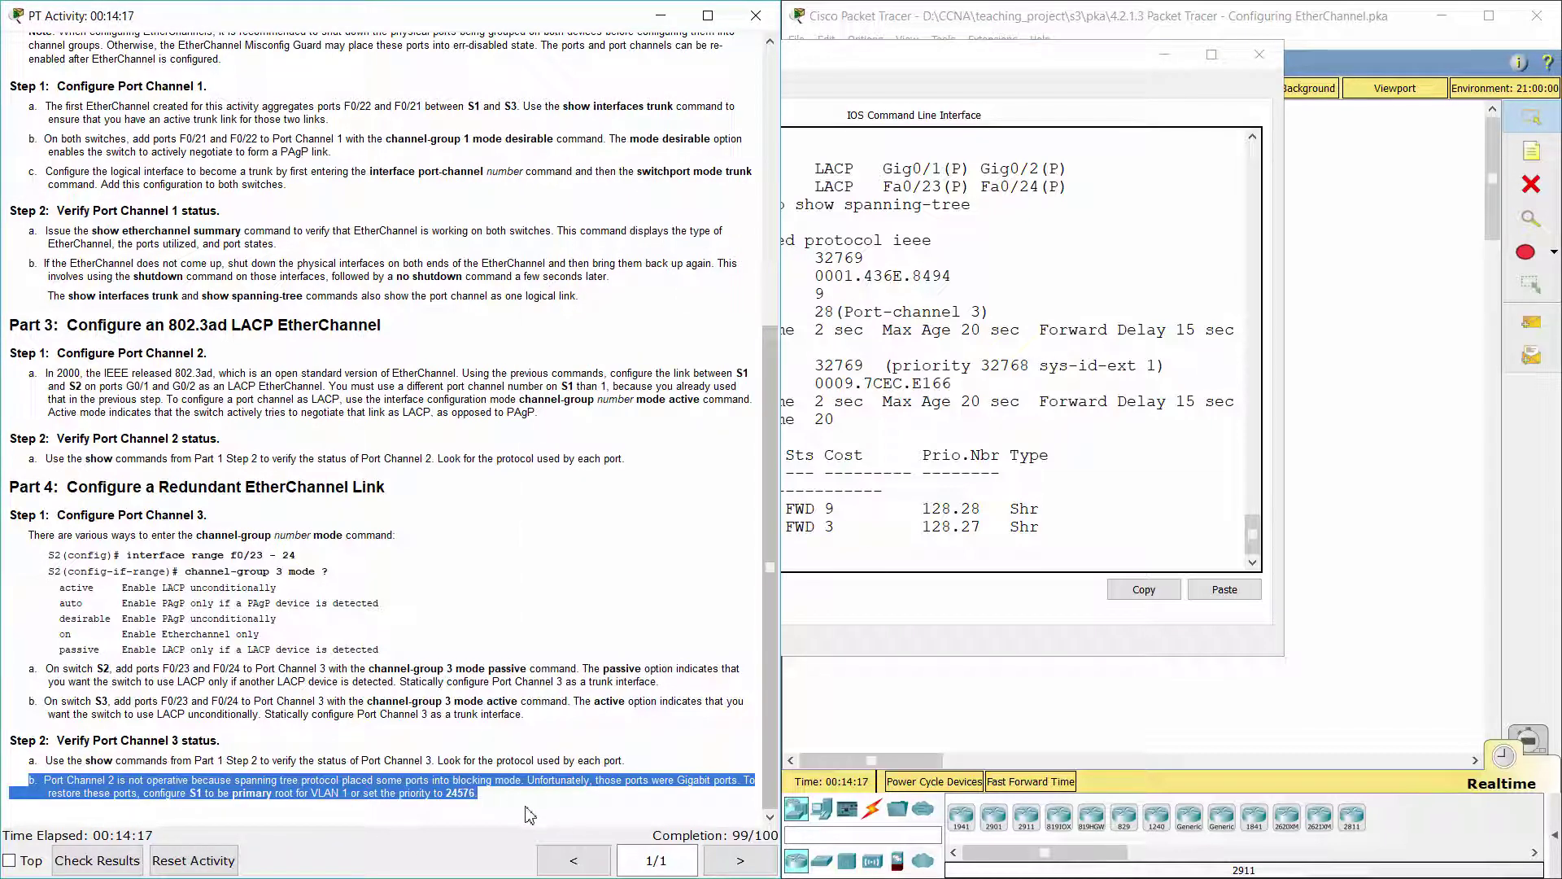
{"action": "left_click", "coordinate": [1386, 372]}
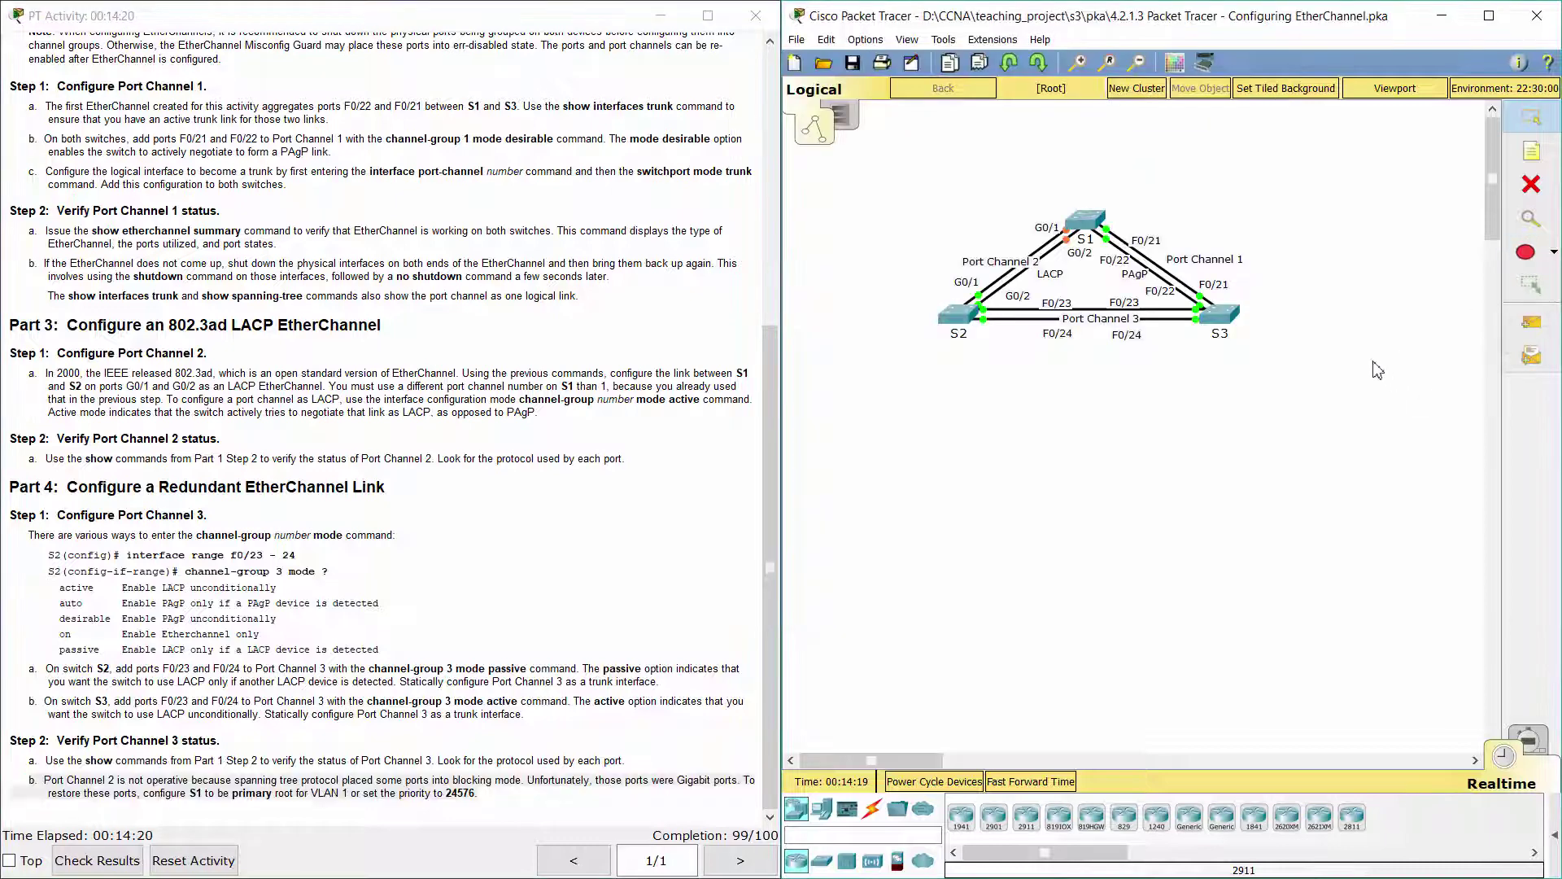
{"action": "left_click", "coordinate": [1078, 222]}
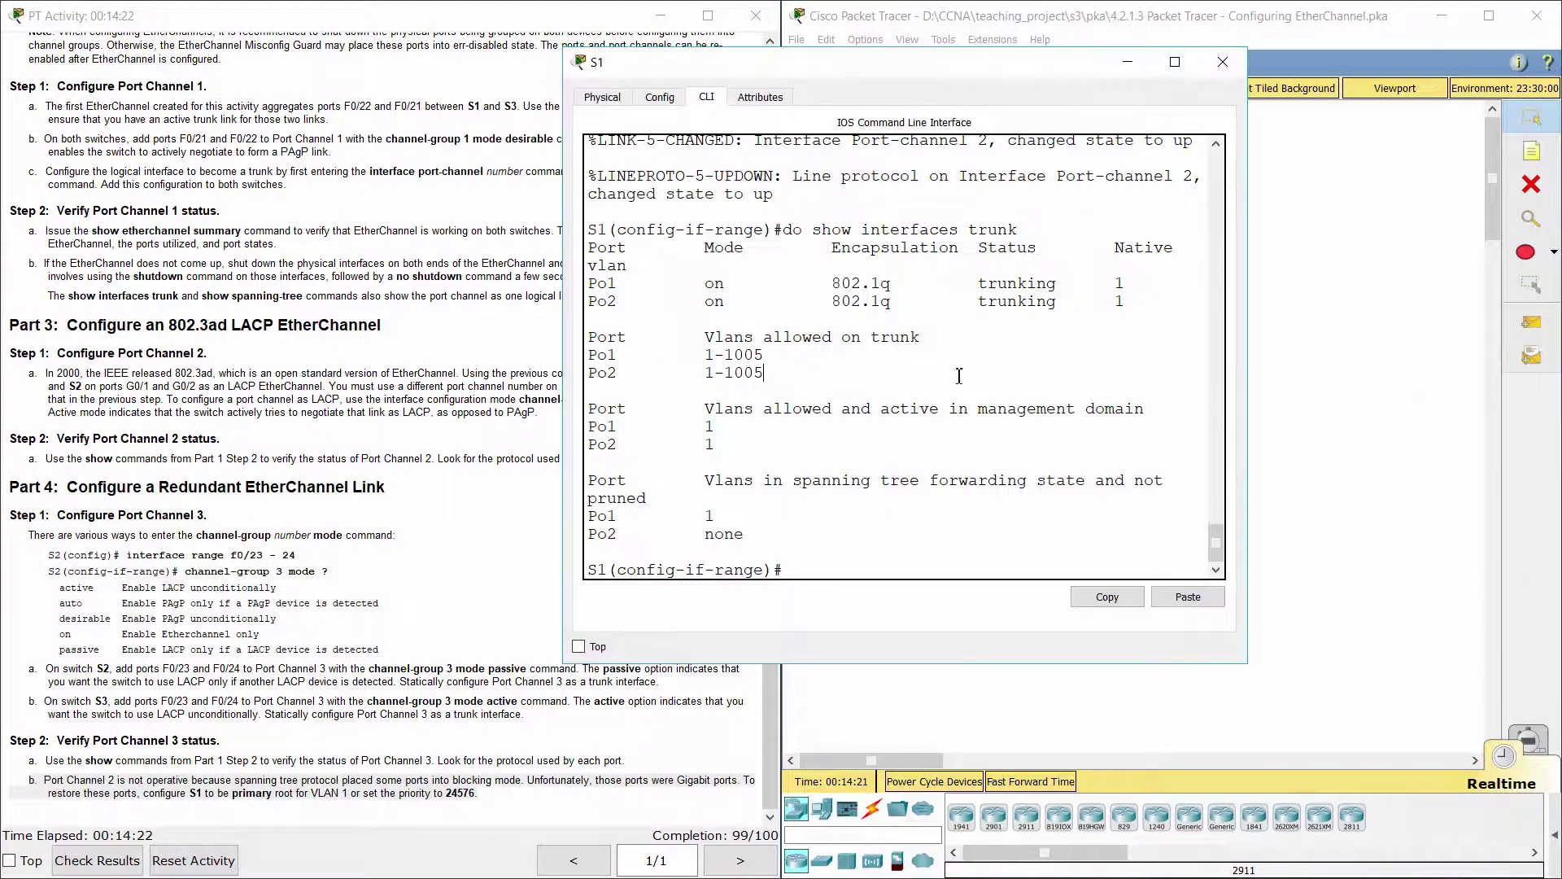
{"action": "type", "text": "exit"}
{"action": "key", "text": "Return"}
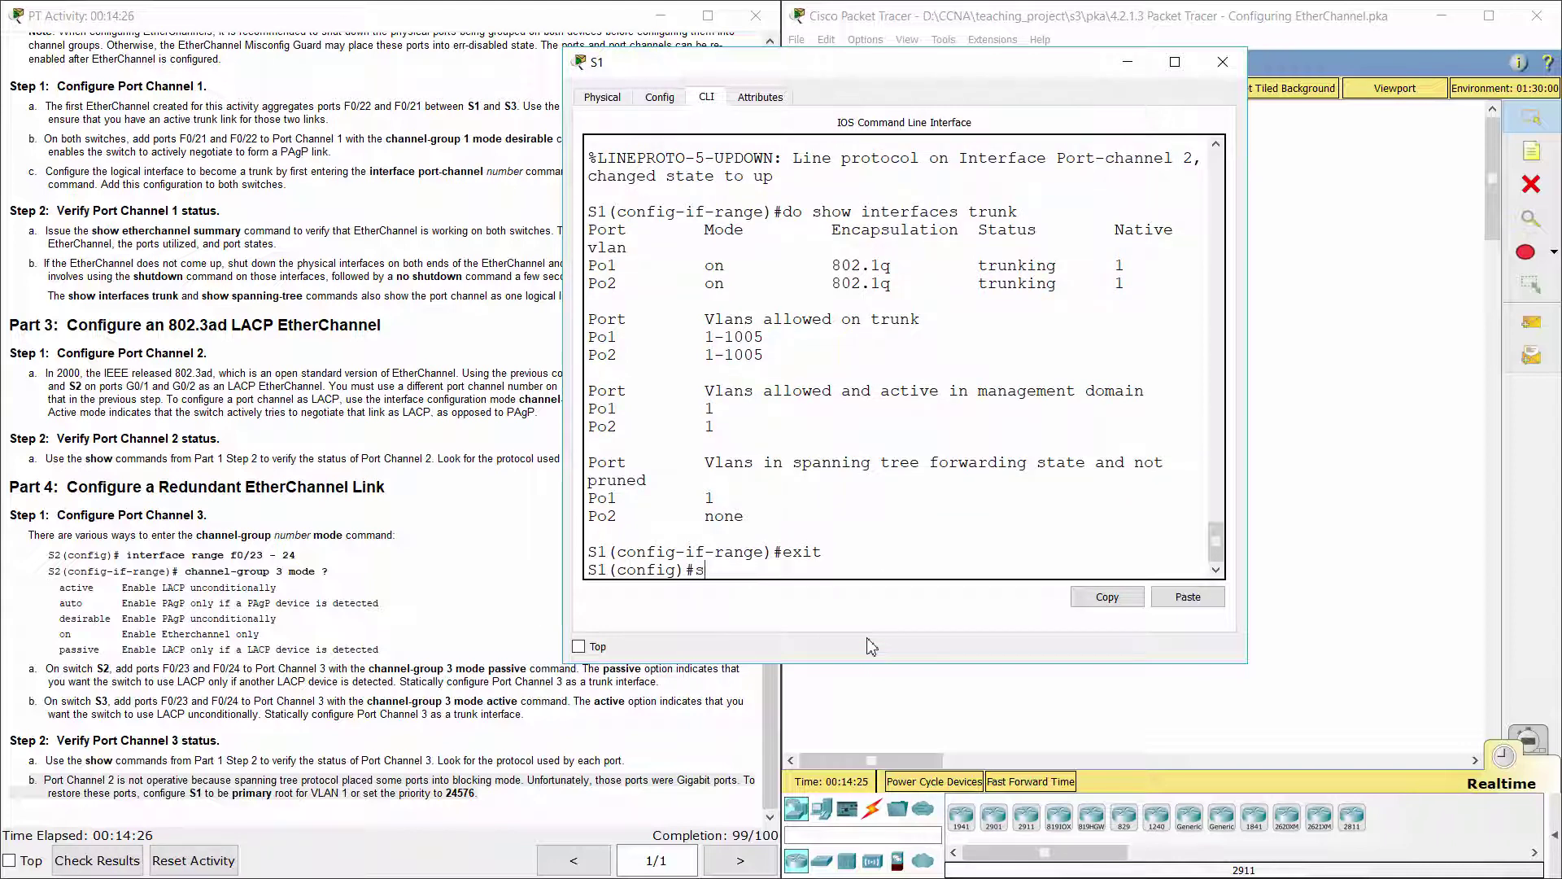
{"action": "type", "text": "spanning-tree vlan 1 priority 24576"}
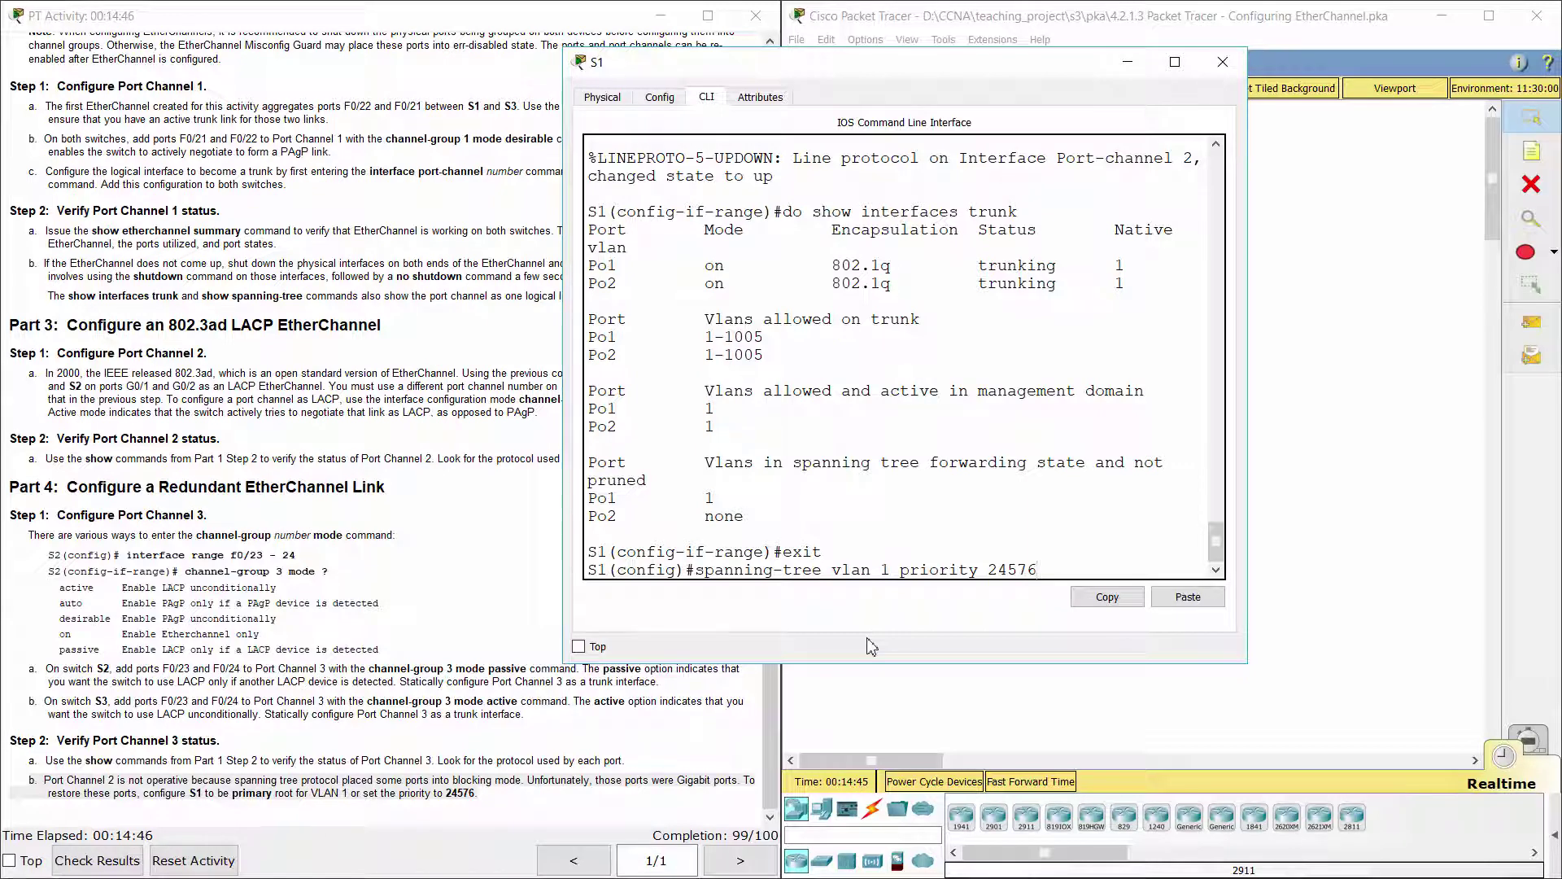
{"action": "key", "text": "Return"}
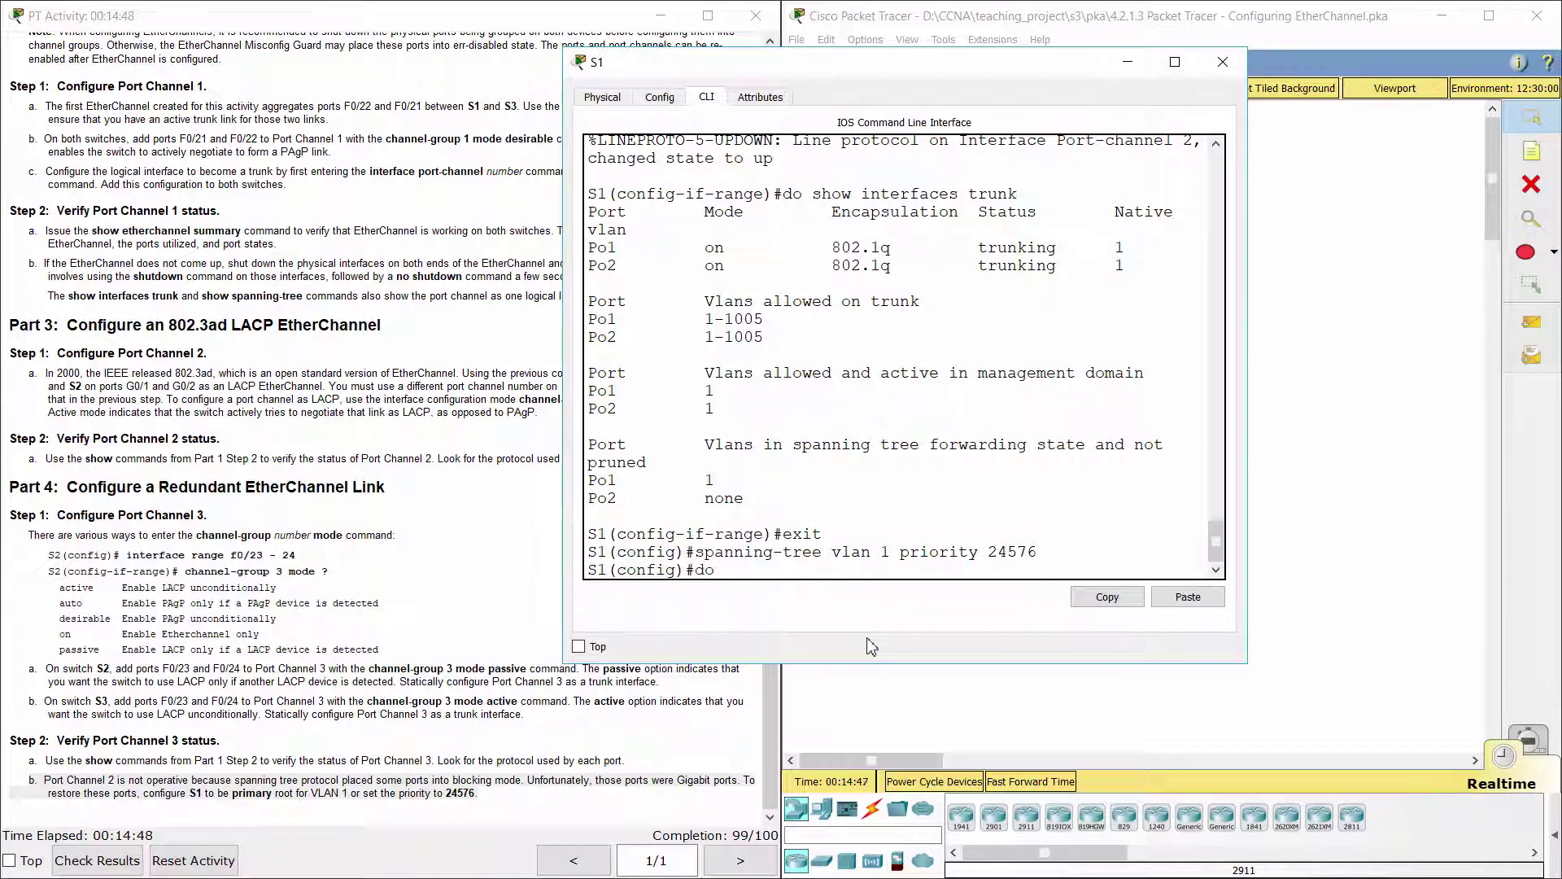
Step: Run do show spanning-tree on S1 and check the root ID priority and which bridge is the root
{"action": "type", "text": "do show span"}
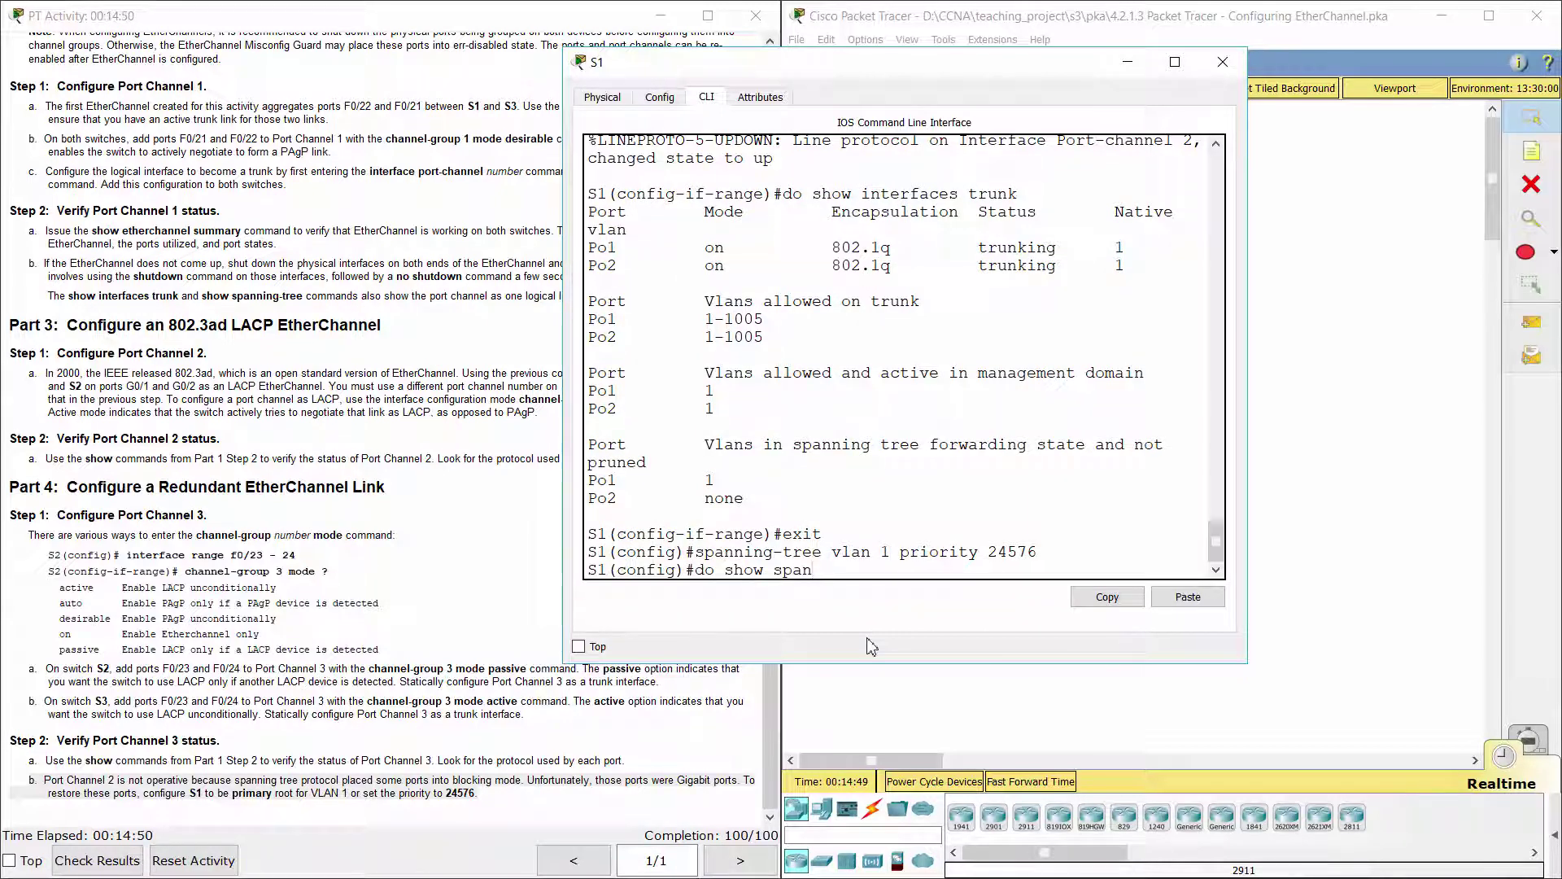
{"action": "type", "text": "ning-tree"}
{"action": "key", "text": "Return"}
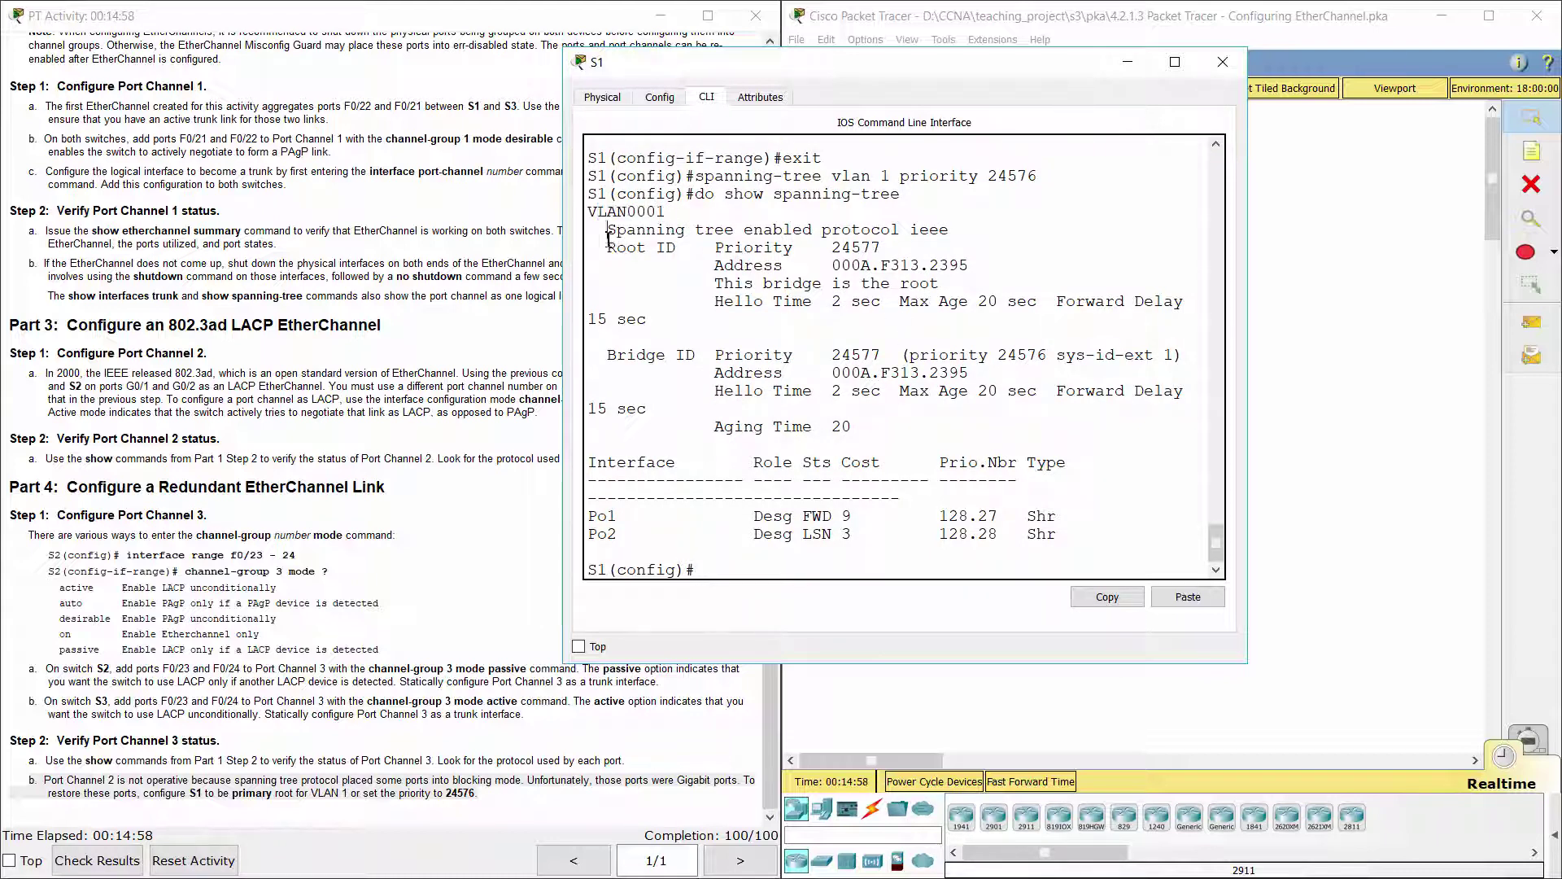
{"action": "left_click_drag", "start_coordinate": [607, 248], "coordinate": [895, 248]}
{"action": "left_click", "coordinate": [934, 285]}
{"action": "left_click_drag", "start_coordinate": [736, 286], "coordinate": [956, 286]}
Step: Dismiss the Interface Locked message and run do show spanning-tree again on S2
{"action": "left_click", "coordinate": [1414, 366]}
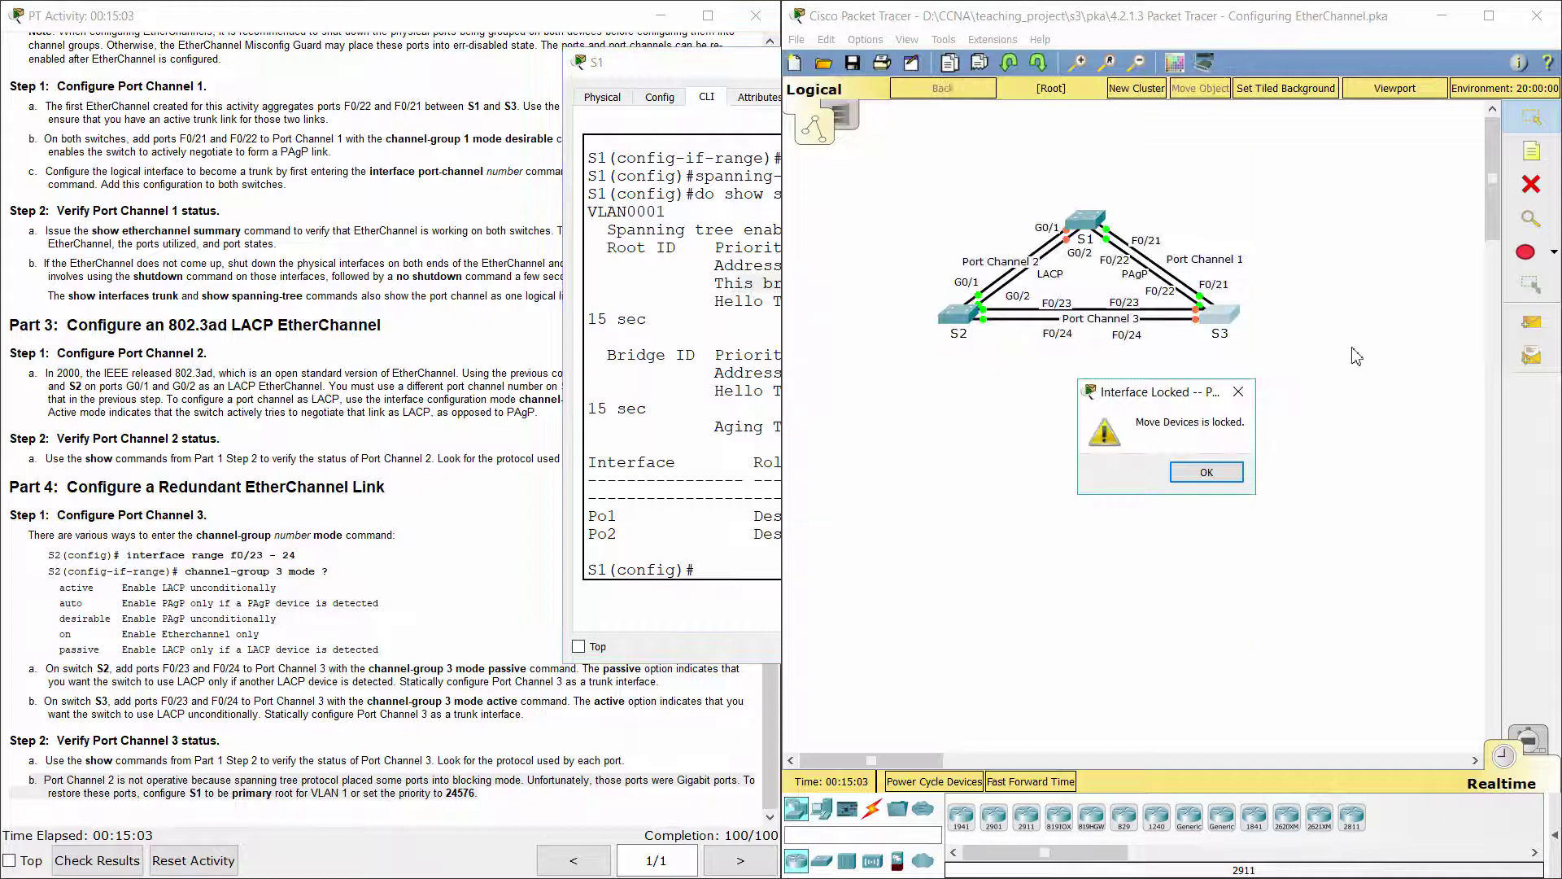
{"action": "left_click", "coordinate": [1238, 392]}
{"action": "left_click", "coordinate": [959, 315]}
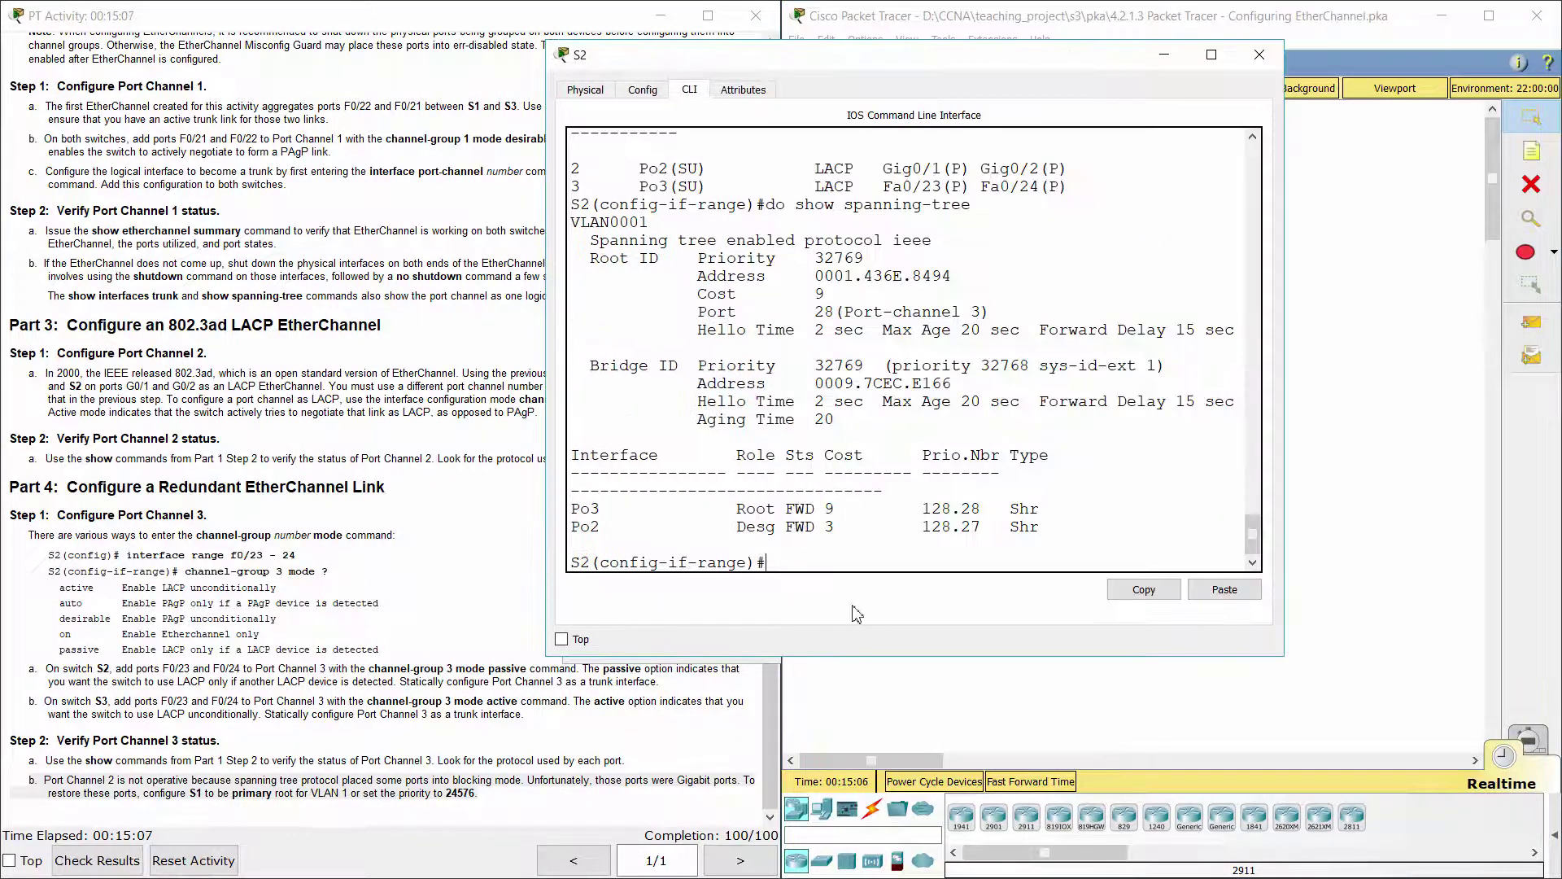
{"action": "key", "text": "Up"}
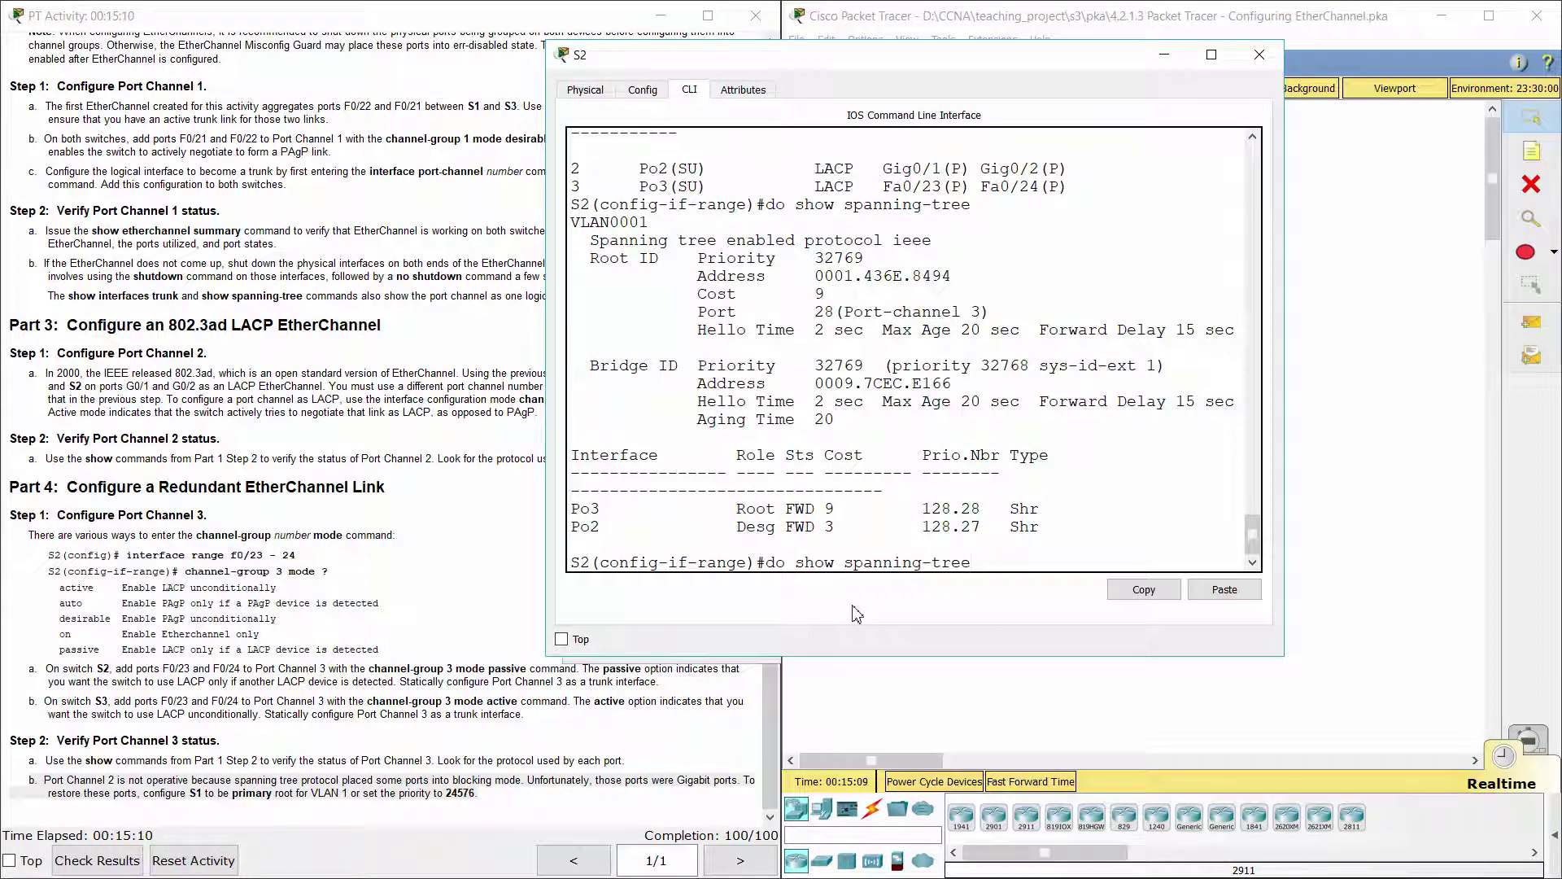
{"action": "key", "text": "Return"}
Step: Compare the root ID priority and the port channel roles between the earlier and latest spanning-tree outputs on S2
{"action": "scroll", "coordinate": [932, 485], "scroll_direction": "up", "scroll_amount": 5}
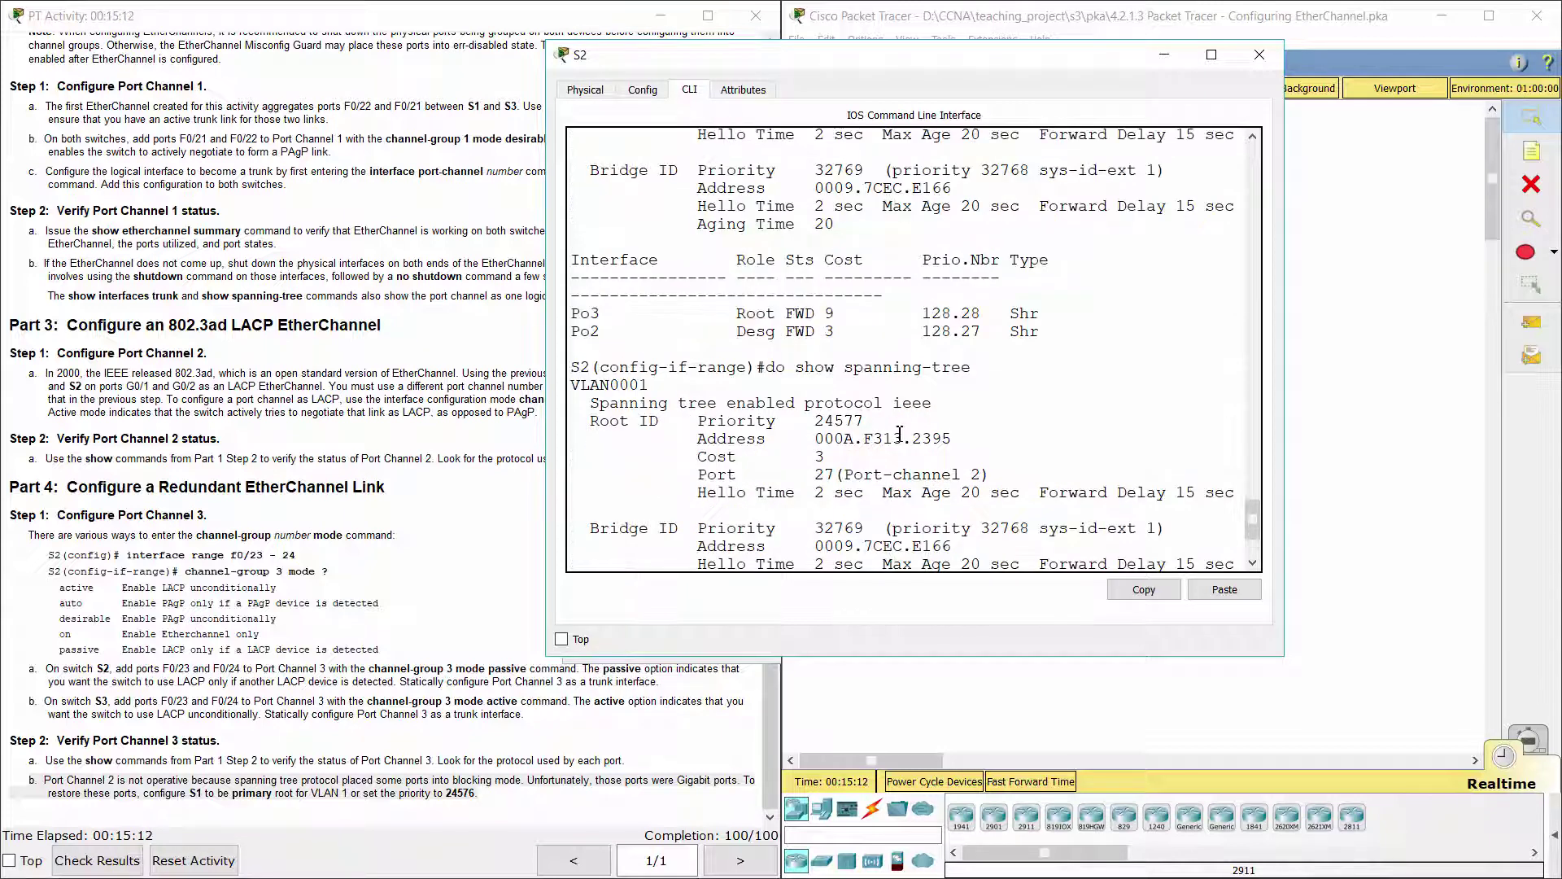
{"action": "scroll", "coordinate": [899, 433], "scroll_direction": "up", "scroll_amount": 3}
{"action": "left_click_drag", "start_coordinate": [816, 226], "coordinate": [881, 225]}
{"action": "scroll", "coordinate": [890, 293], "scroll_direction": "down", "scroll_amount": 2}
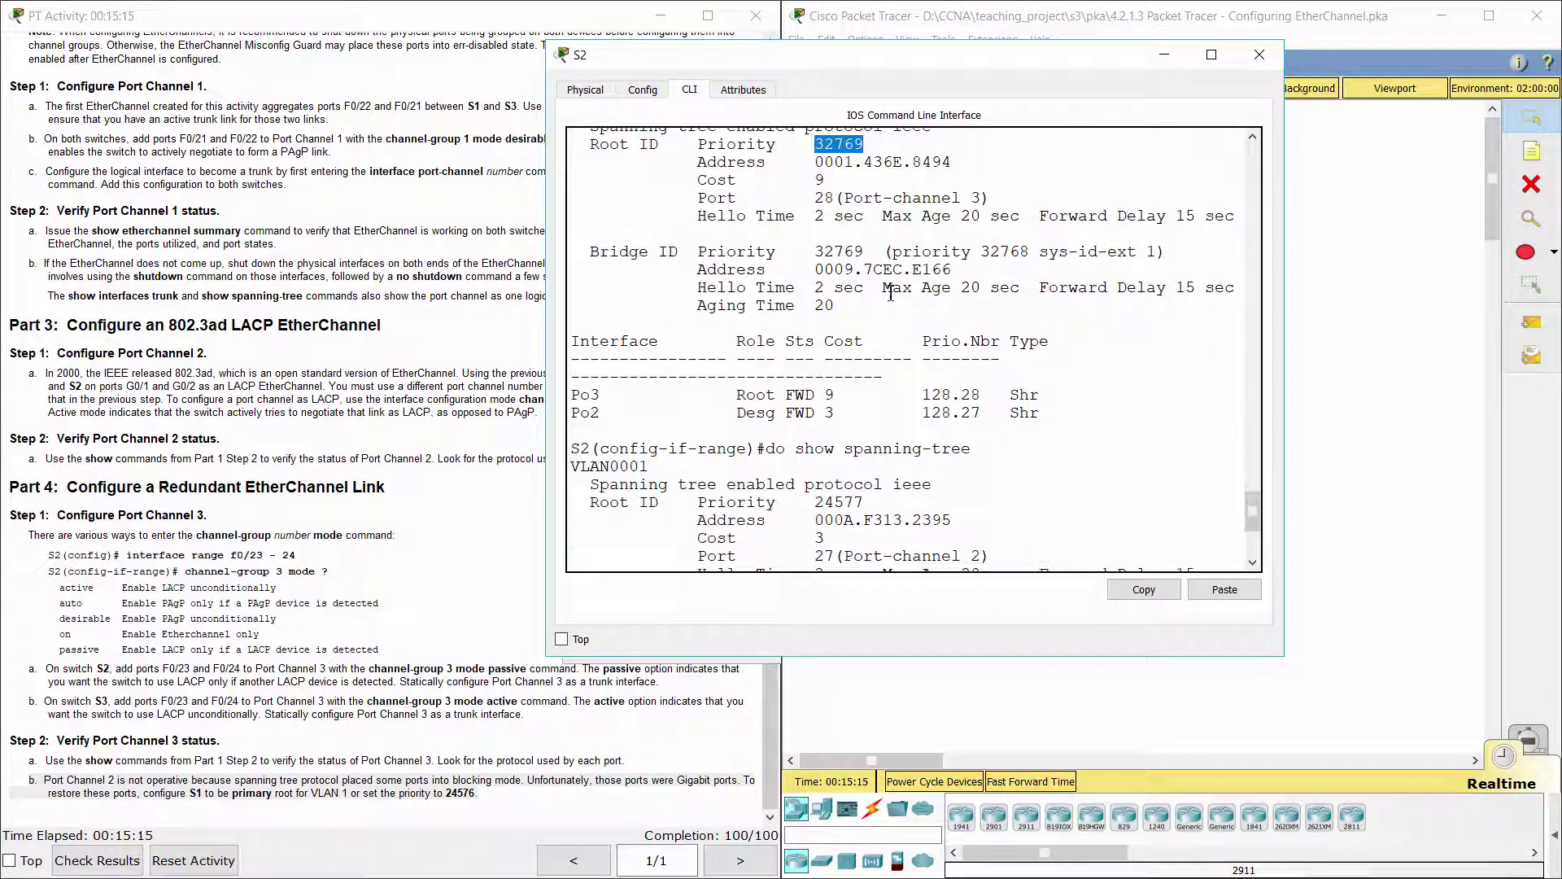
{"action": "scroll", "coordinate": [856, 405], "scroll_direction": "down", "scroll_amount": 3}
{"action": "left_click_drag", "start_coordinate": [816, 340], "coordinate": [864, 340]}
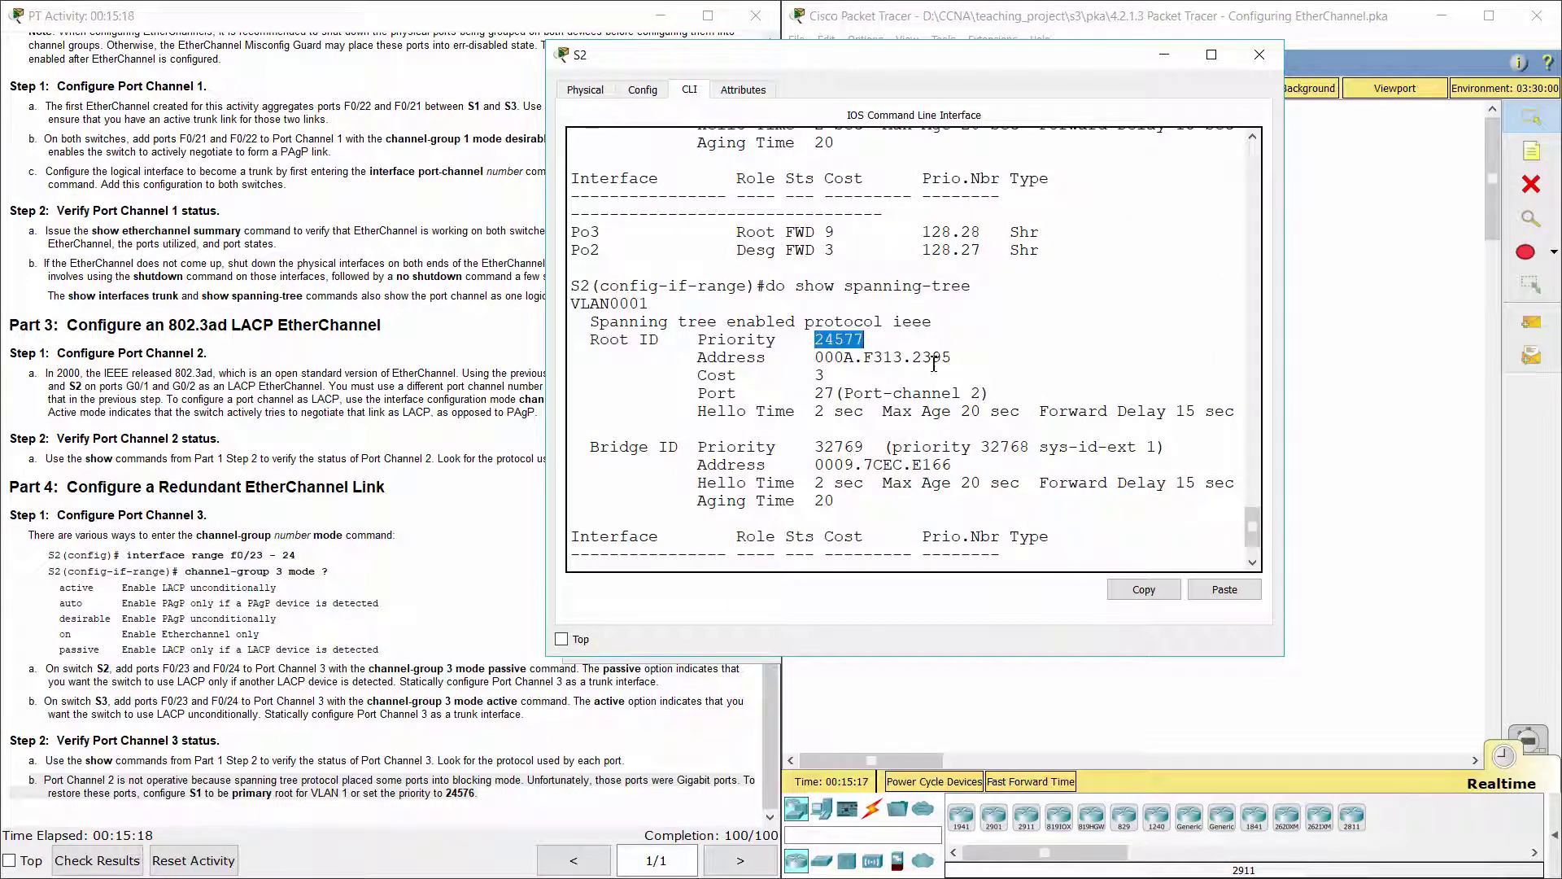
{"action": "scroll", "coordinate": [927, 358], "scroll_direction": "down", "scroll_amount": 2}
{"action": "left_click", "coordinate": [1003, 376]}
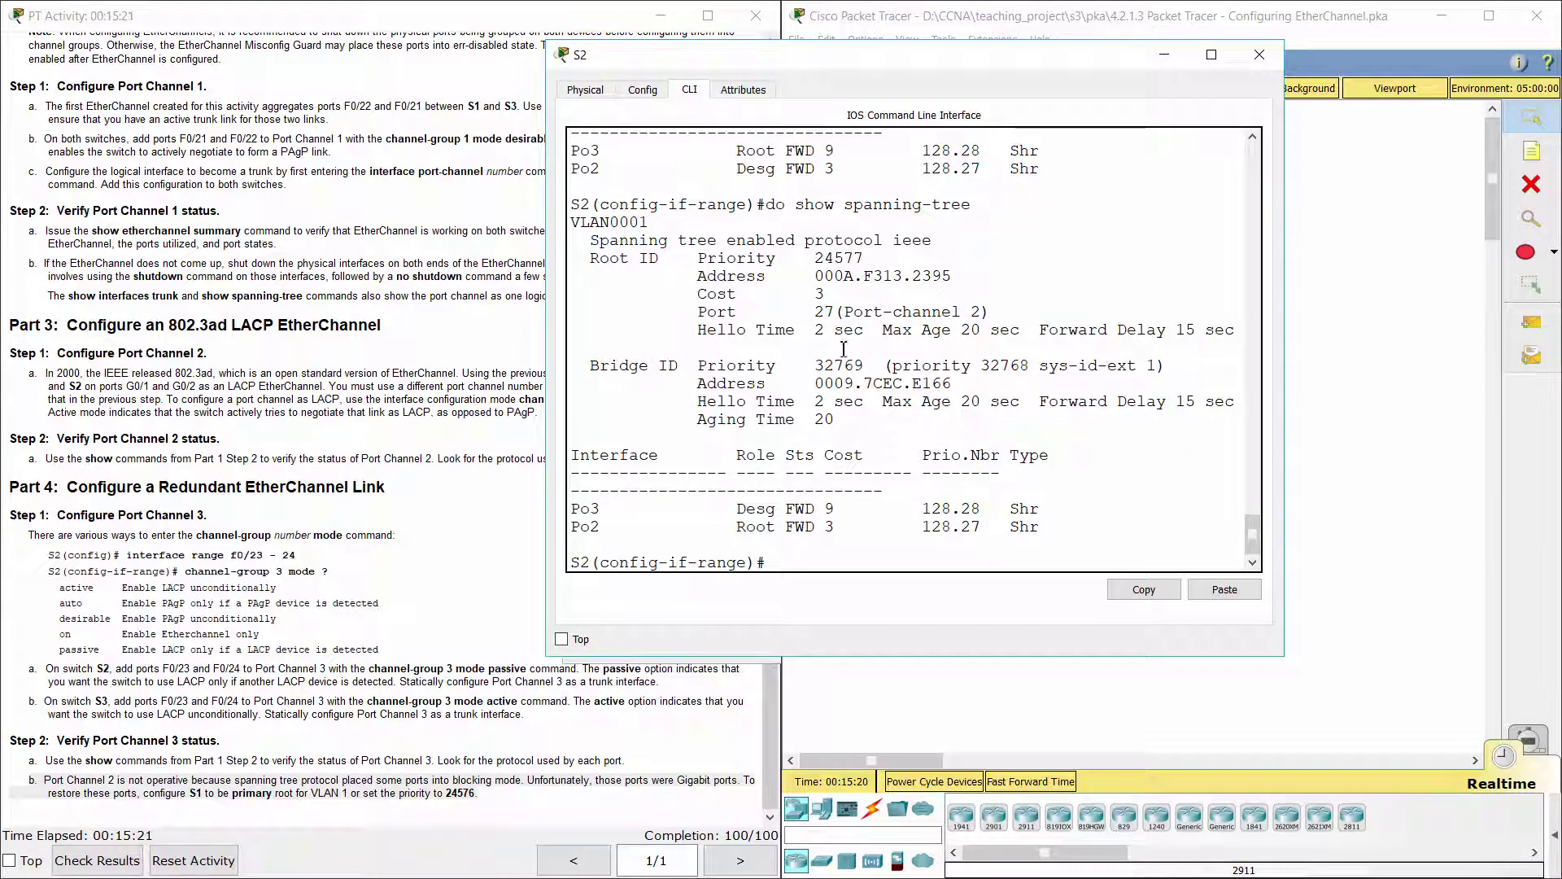
{"action": "scroll", "coordinate": [829, 401], "scroll_direction": "down", "scroll_amount": 1}
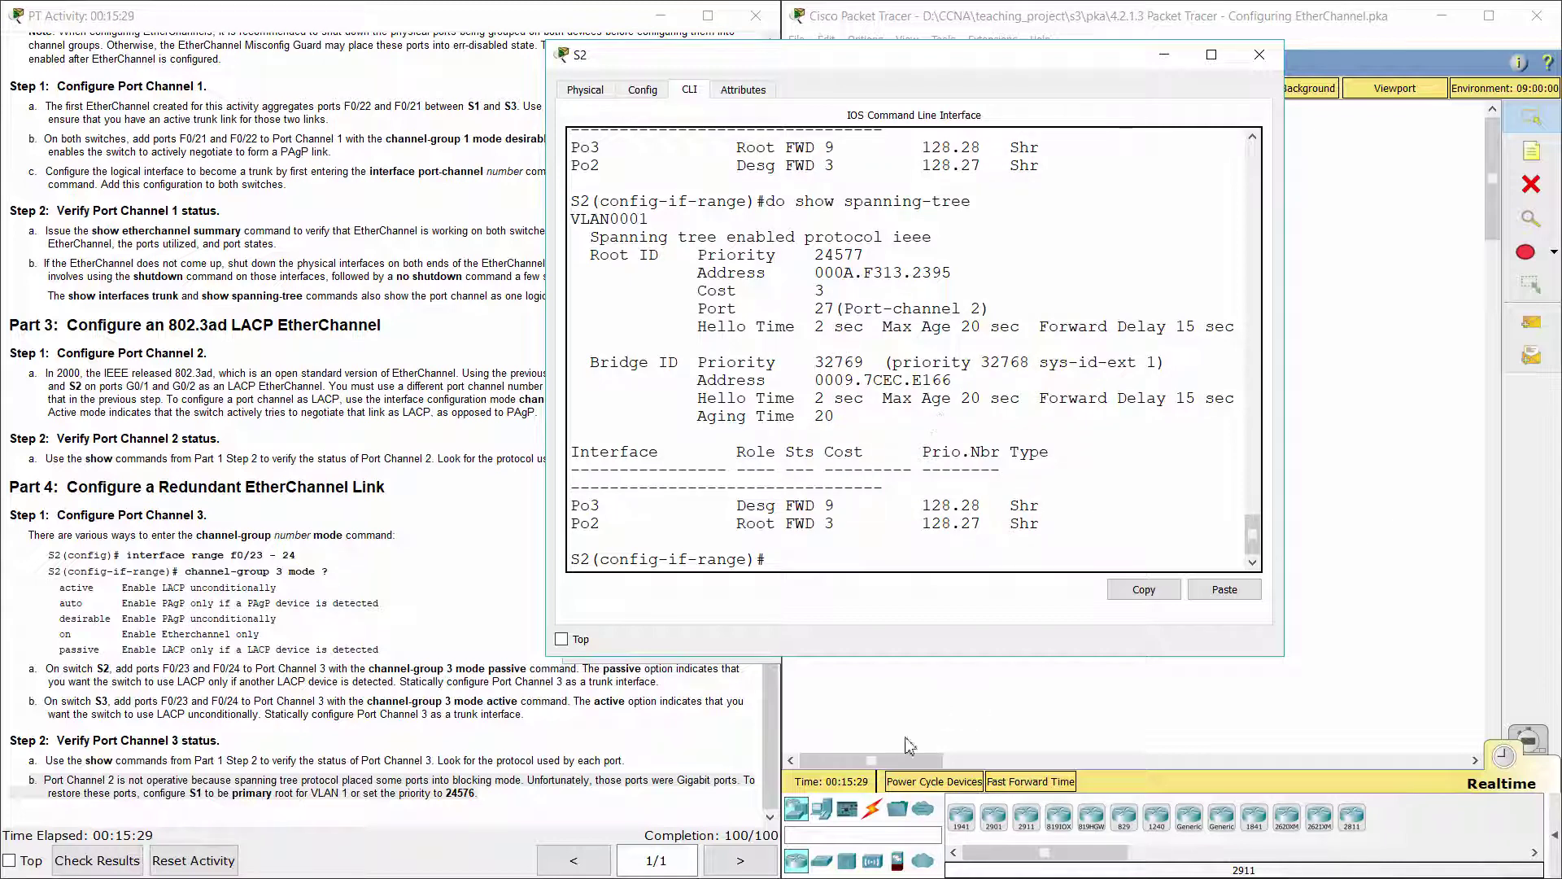
Step: Display S1's running configuration with do show run and examine its spanning-tree priority and Port-channel 1 lines
{"action": "left_click", "coordinate": [396, 807]}
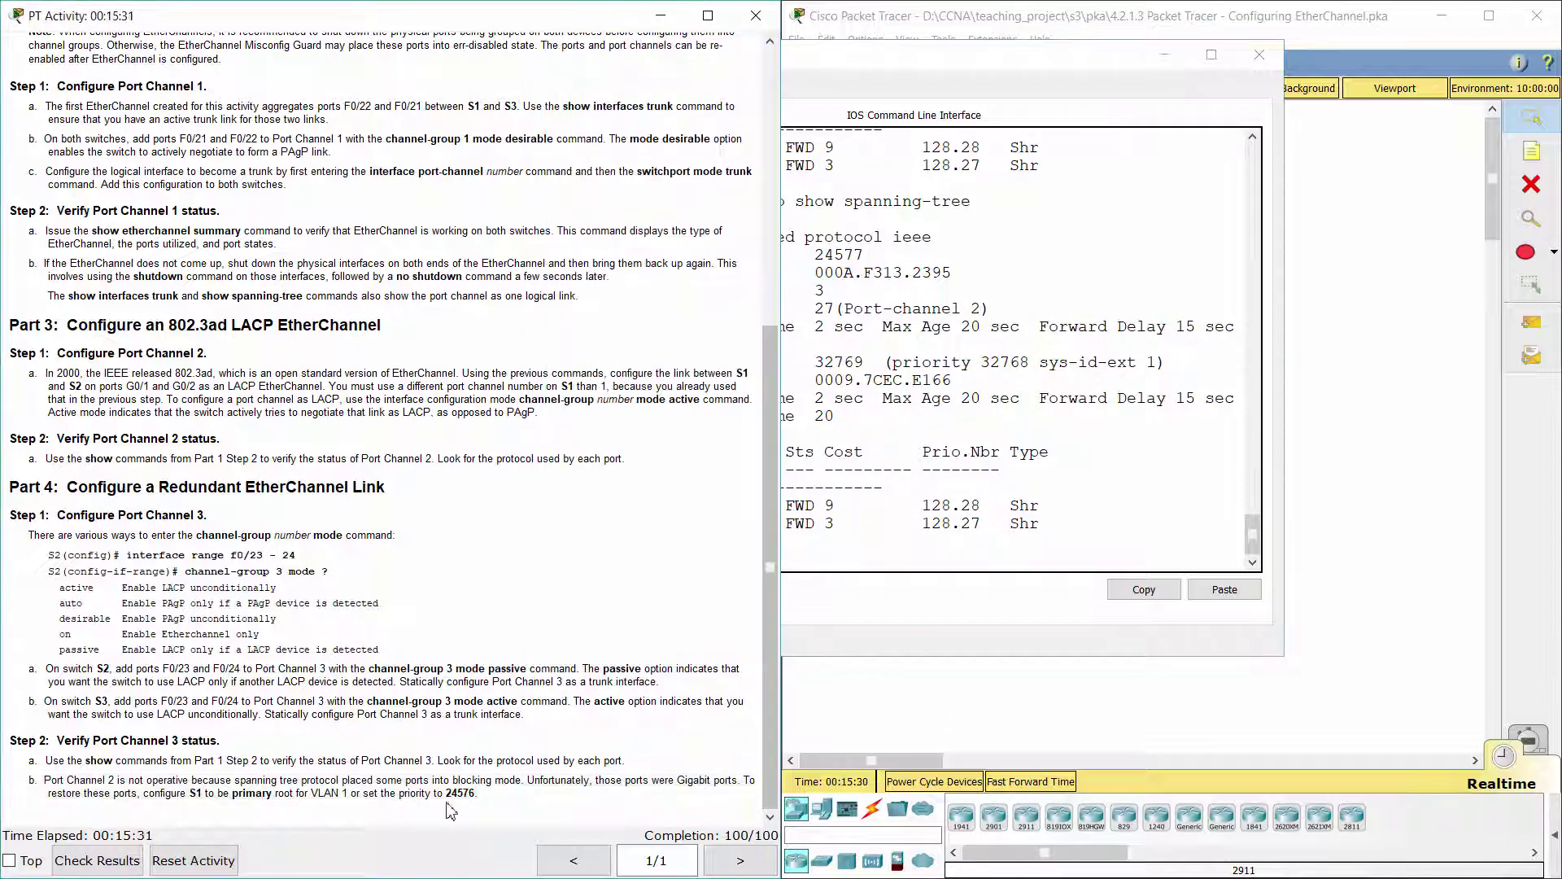
{"action": "left_click", "coordinate": [1309, 413]}
{"action": "left_click", "coordinate": [1085, 222]}
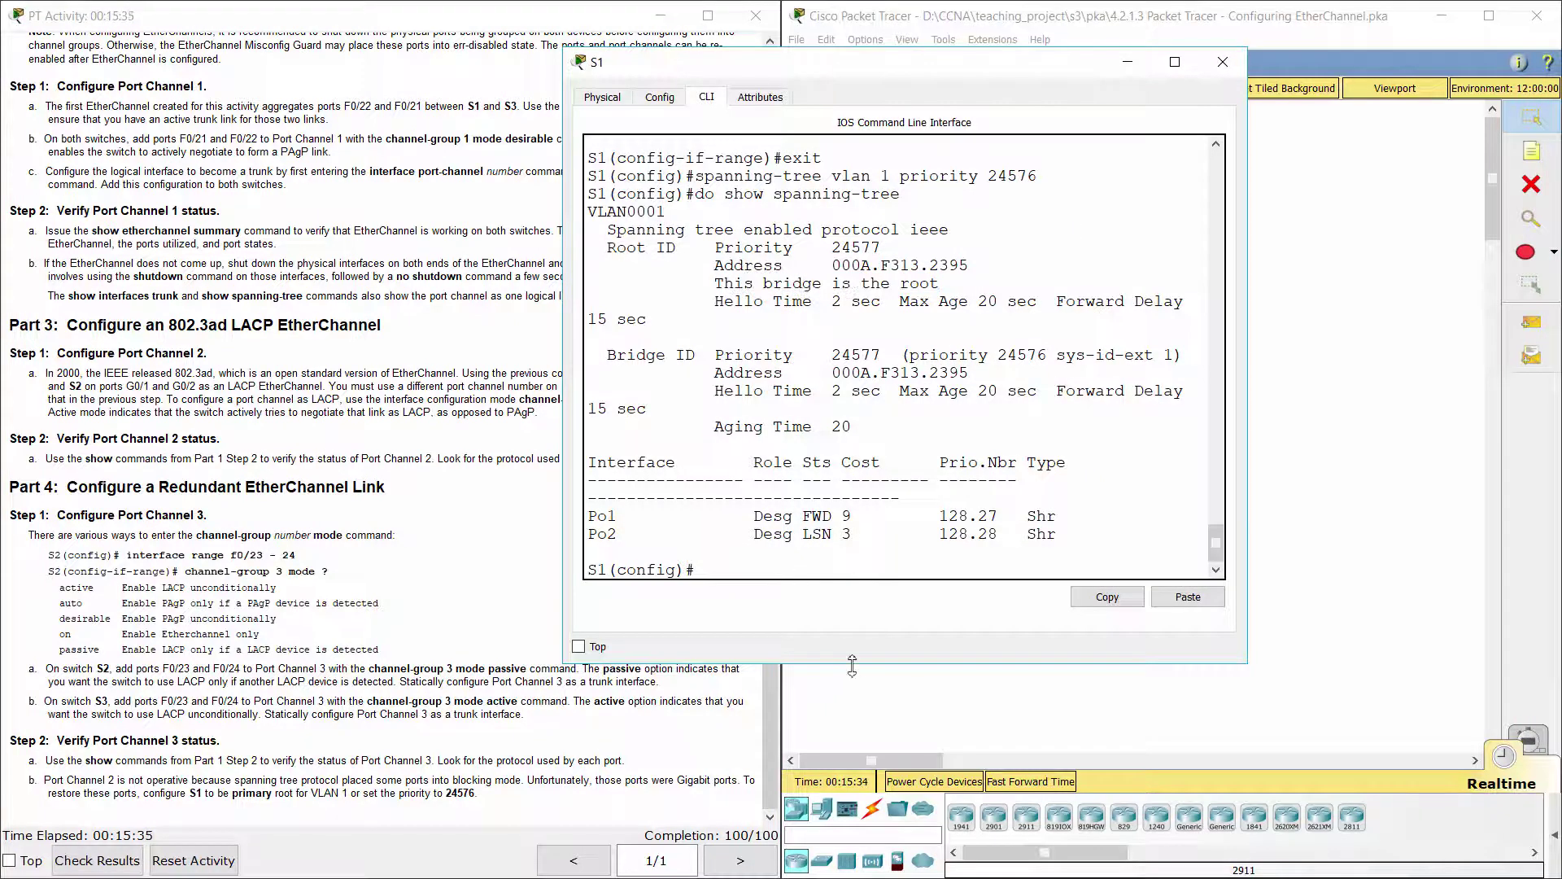
{"action": "type", "text": "do show run"}
{"action": "key", "text": "Return"}
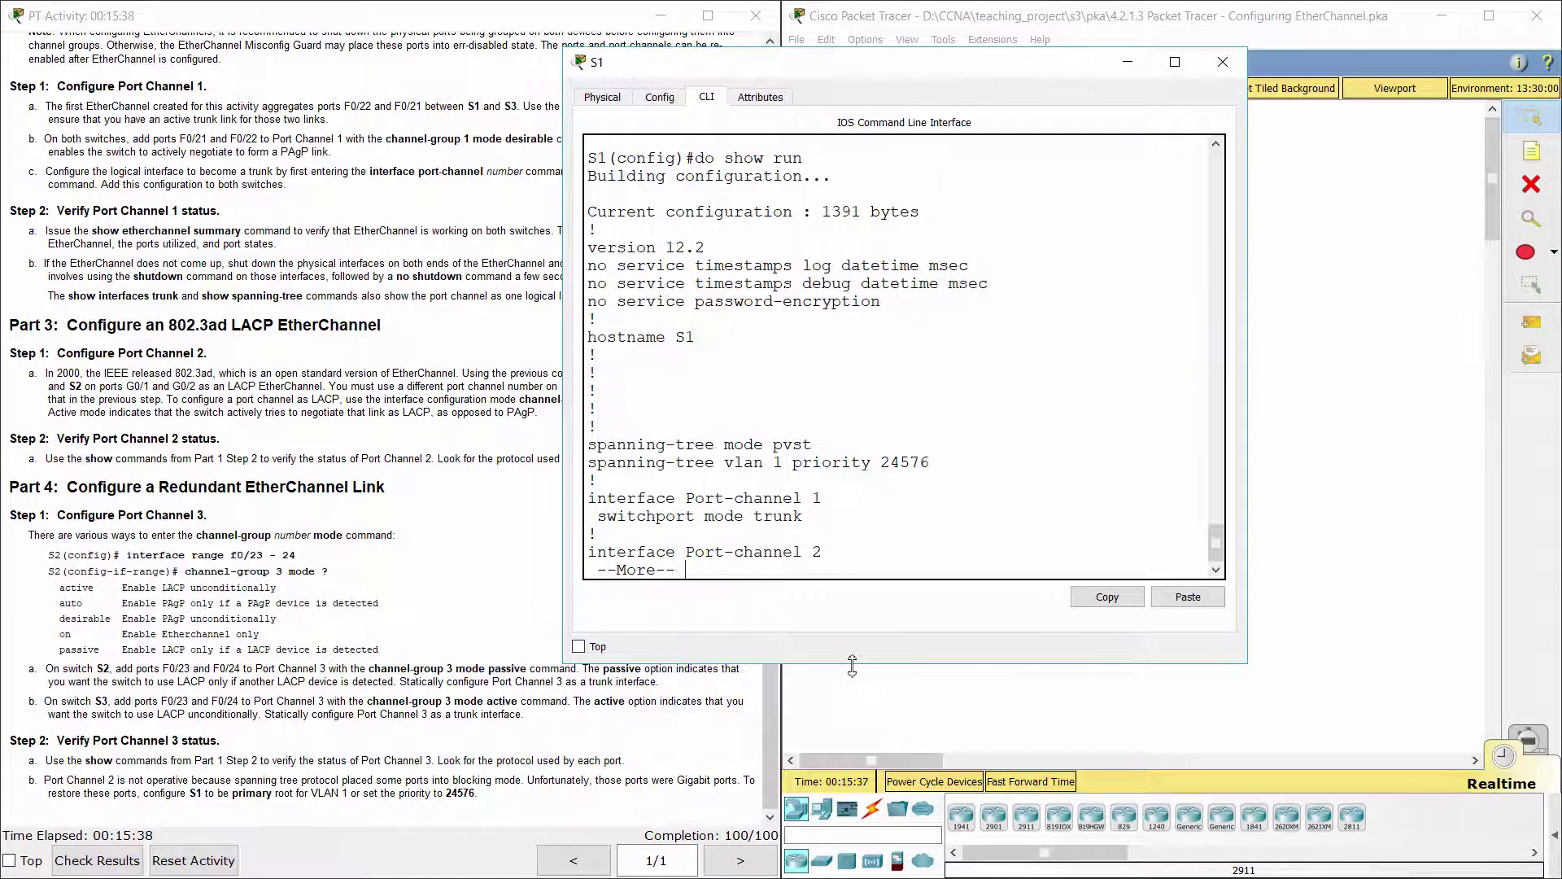
{"action": "left_click", "coordinate": [937, 412]}
{"action": "left_click_drag", "start_coordinate": [587, 463], "coordinate": [945, 469]}
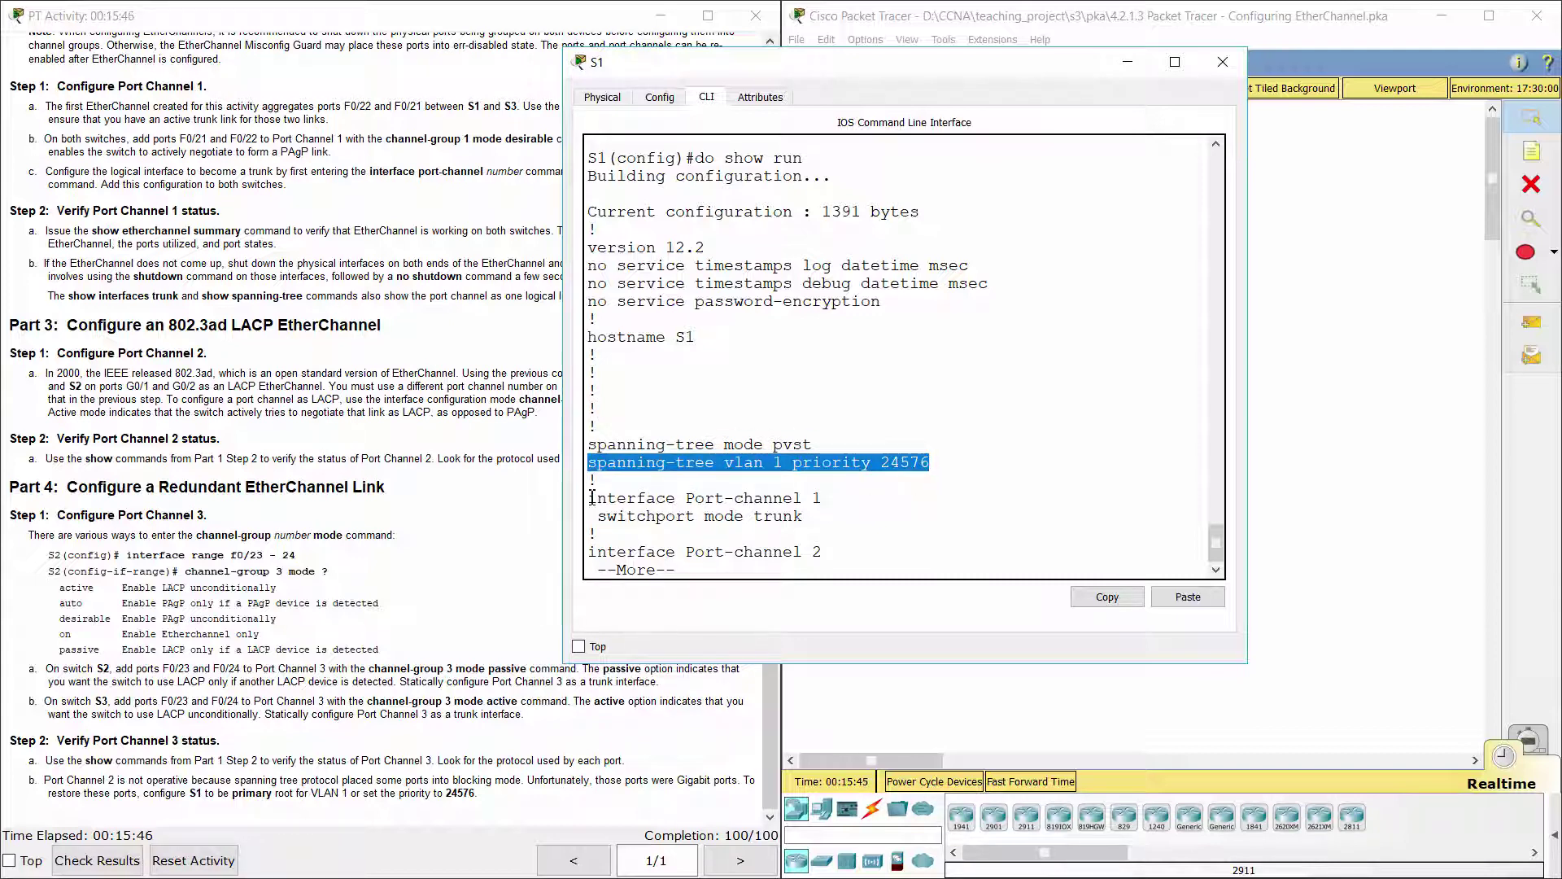
{"action": "left_click_drag", "start_coordinate": [587, 491], "coordinate": [900, 530]}
Step: Page through the rest of S1's running configuration to examine Port-channel 2 and the channel-group settings of the physical interfaces
{"action": "key", "text": "space"}
{"action": "scroll", "coordinate": [903, 530], "scroll_direction": "up", "scroll_amount": 5}
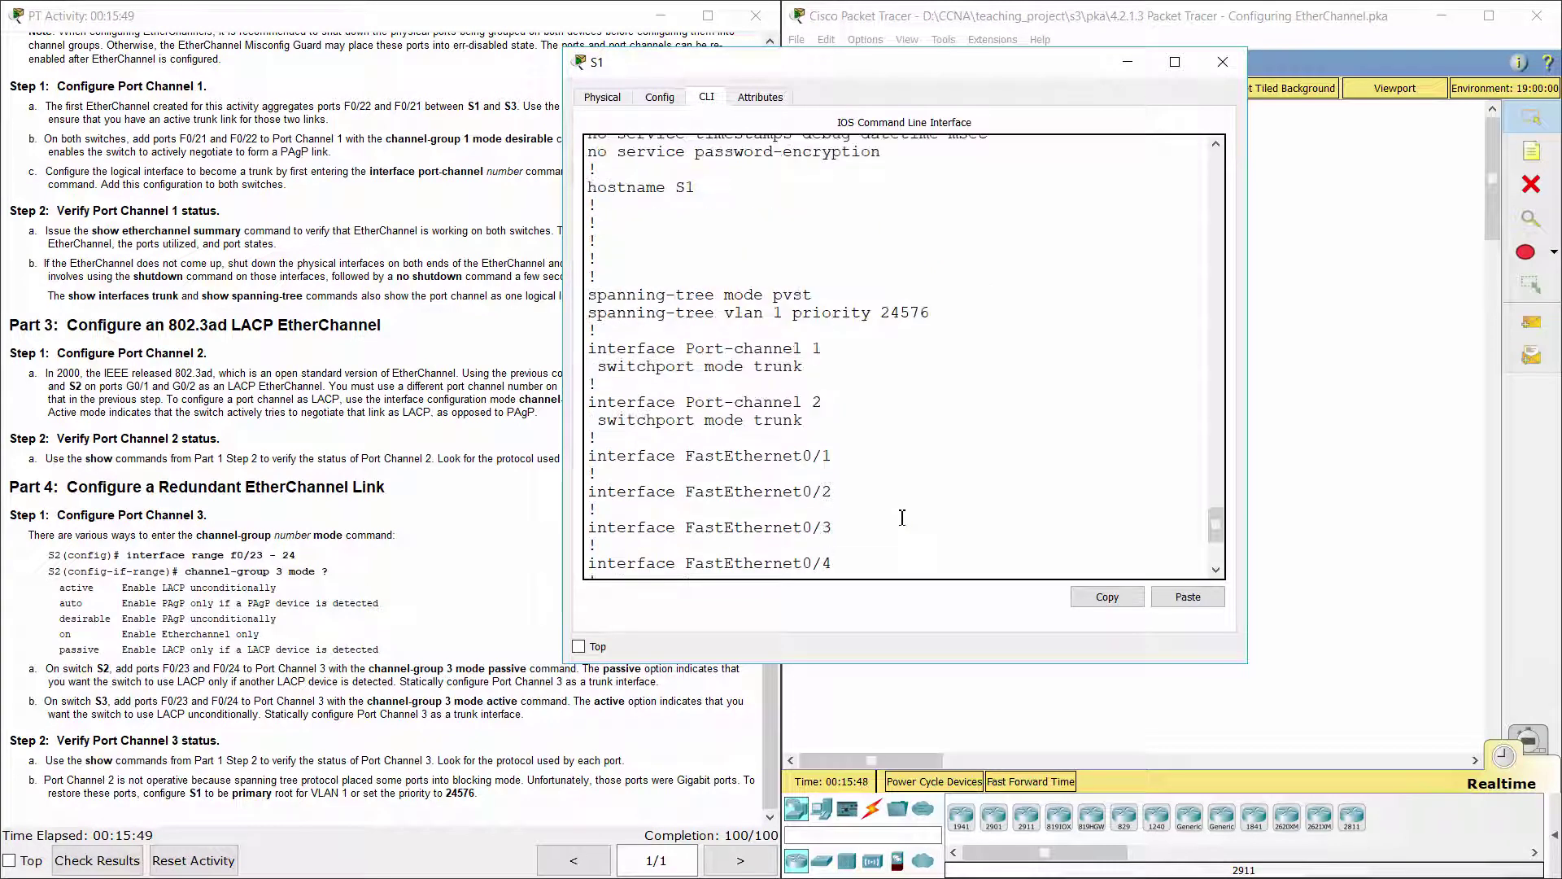
{"action": "left_click_drag", "start_coordinate": [596, 402], "coordinate": [805, 422]}
{"action": "scroll", "coordinate": [853, 427], "scroll_direction": "down", "scroll_amount": 12}
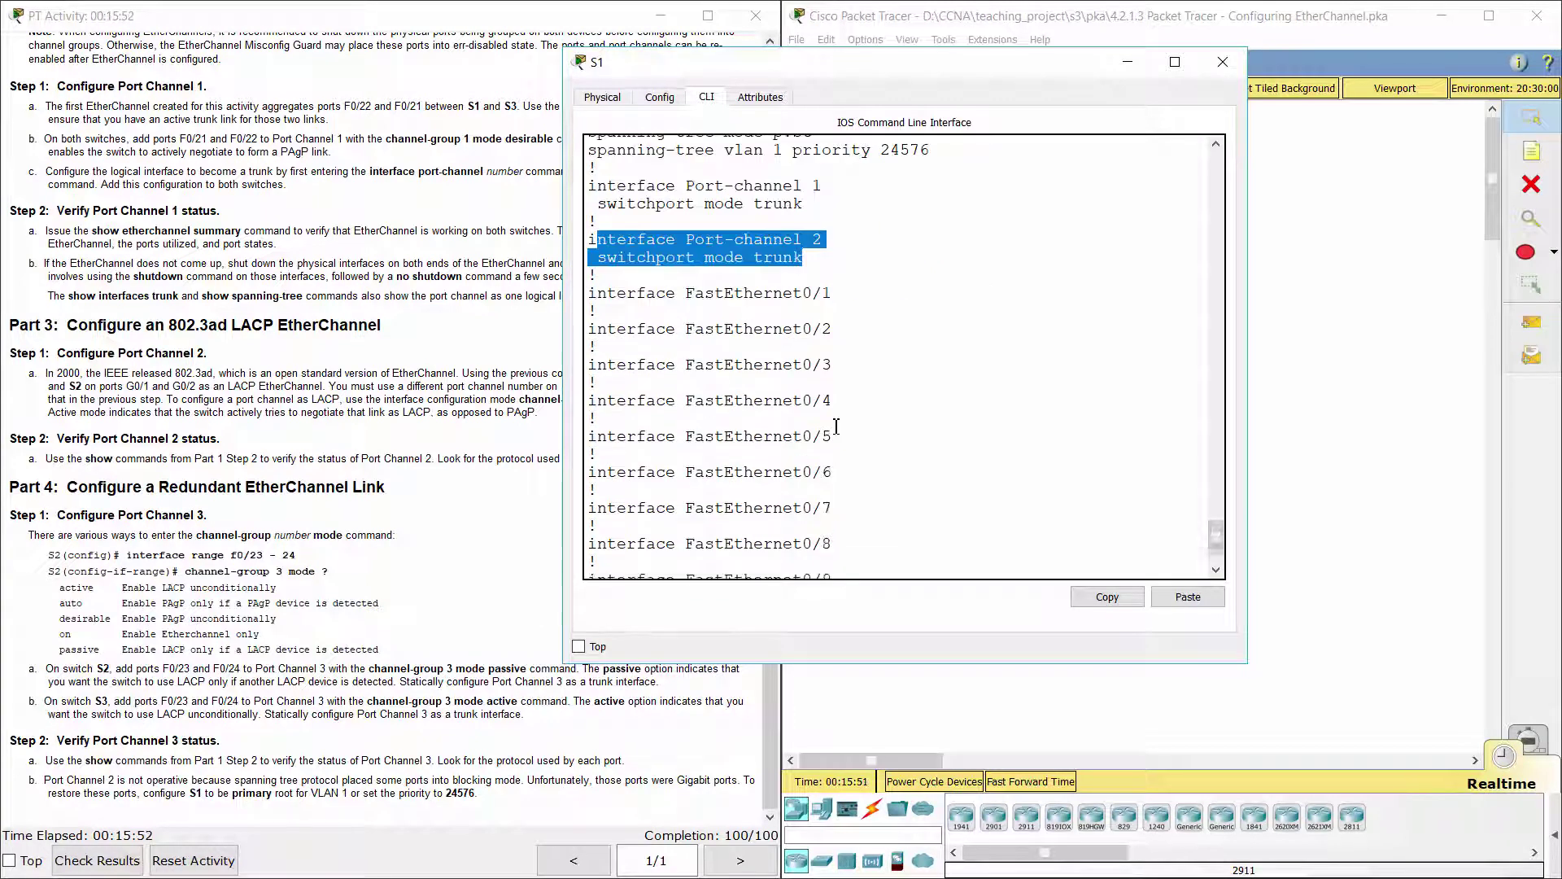
{"action": "key", "text": "space"}
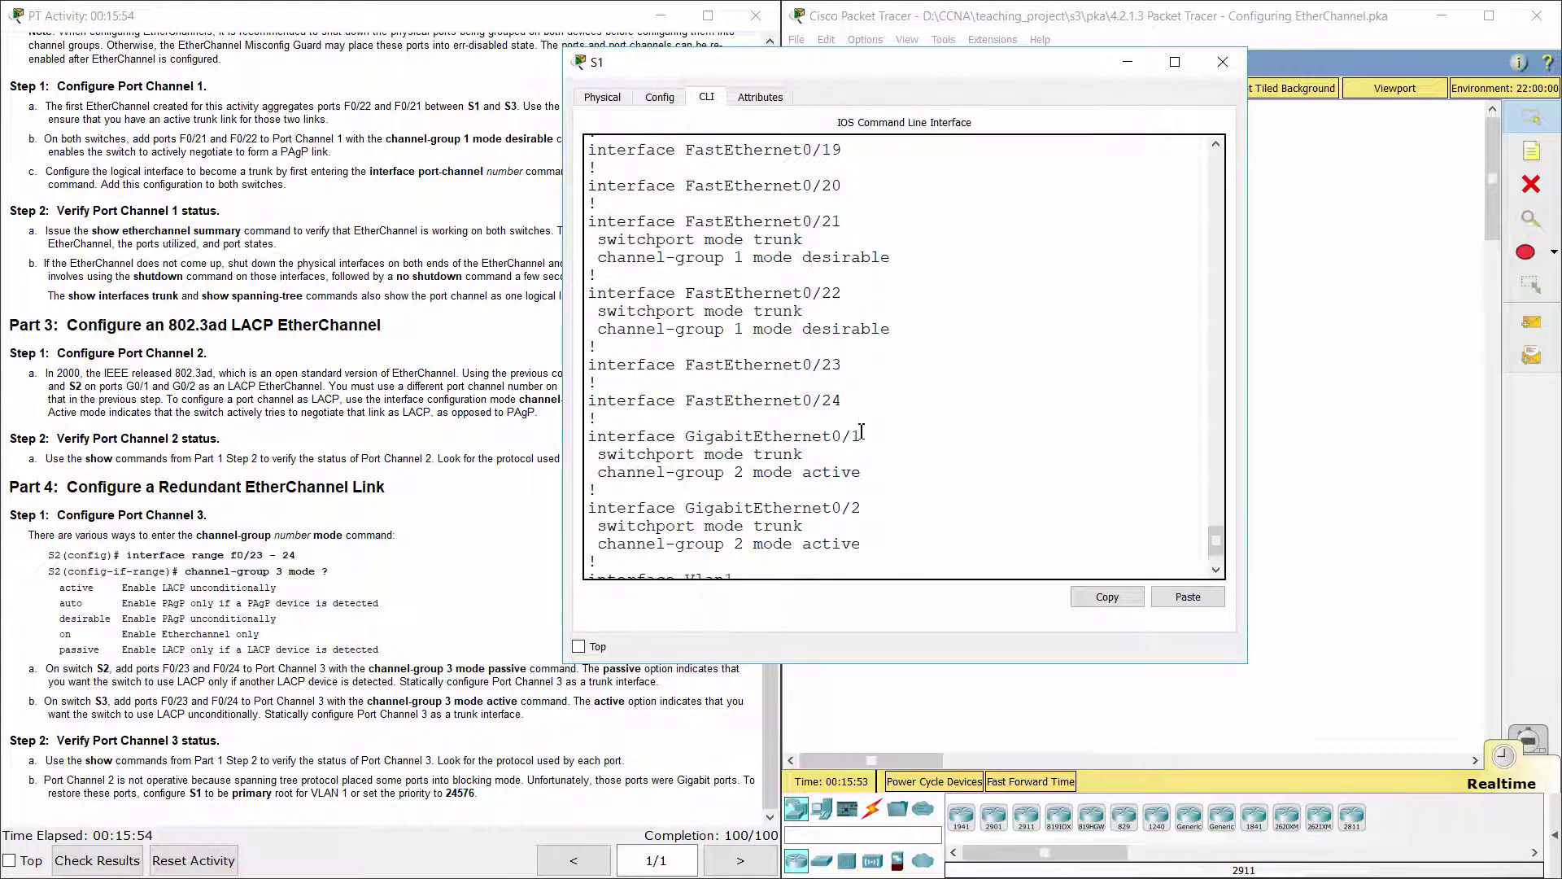
Step: Examine the channel-group settings of S1's FastEthernet0/21-22 and GigabitEthernet0/1-2, and page to the end of its running configuration
{"action": "left_click_drag", "start_coordinate": [586, 222], "coordinate": [805, 313]}
{"action": "scroll", "coordinate": [944, 398], "scroll_direction": "down", "scroll_amount": 2}
{"action": "scroll", "coordinate": [944, 398], "scroll_direction": "up", "scroll_amount": 1}
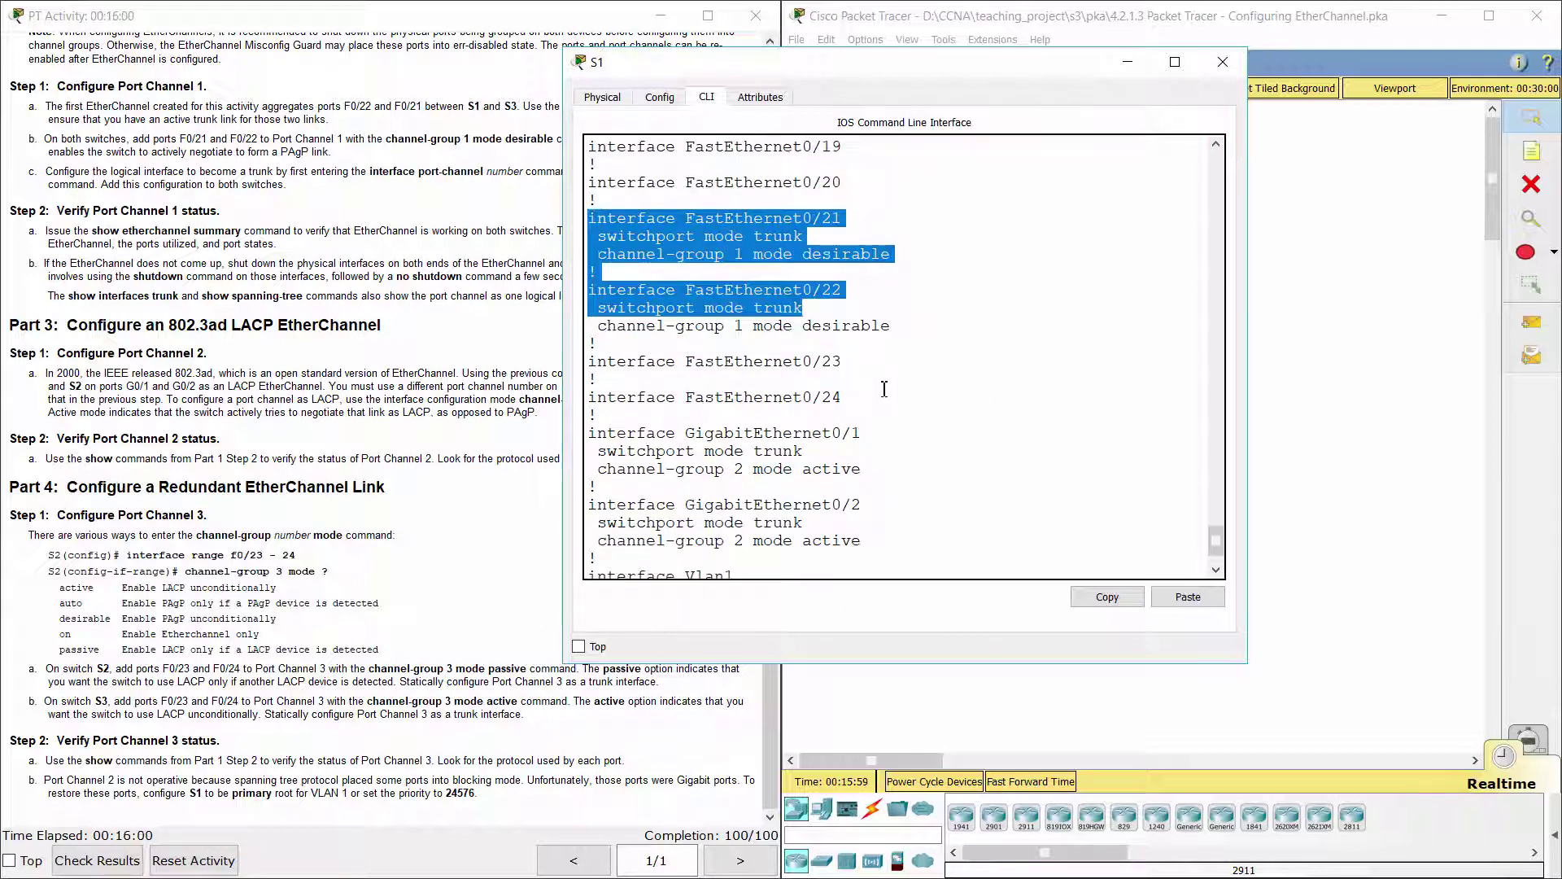
{"action": "scroll", "coordinate": [883, 386], "scroll_direction": "down", "scroll_amount": 1}
{"action": "left_click_drag", "start_coordinate": [586, 351], "coordinate": [867, 462]}
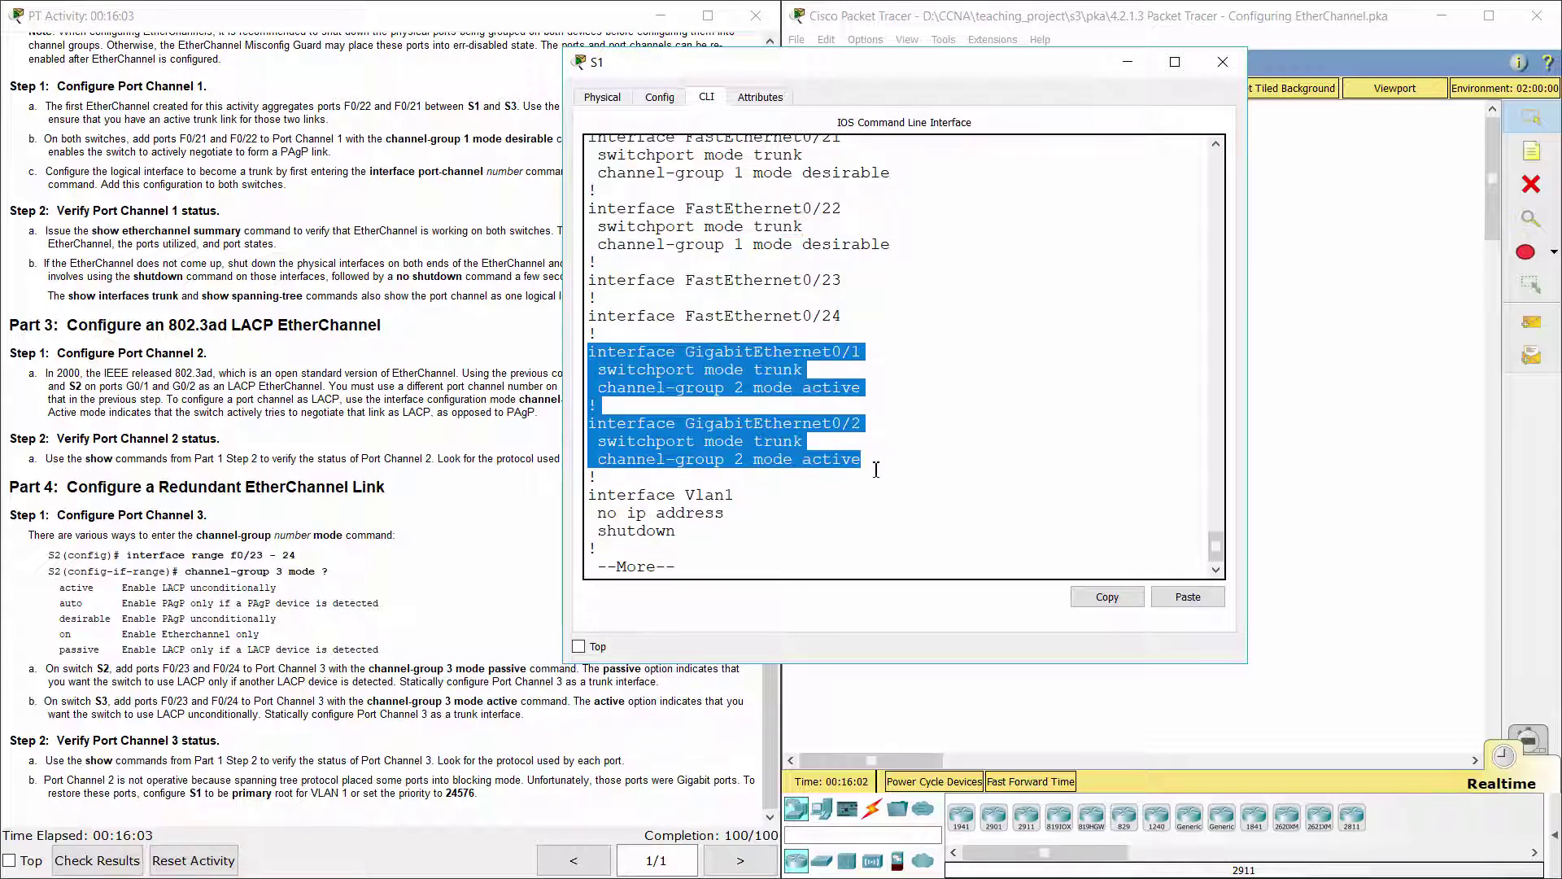
{"action": "key", "text": "space"}
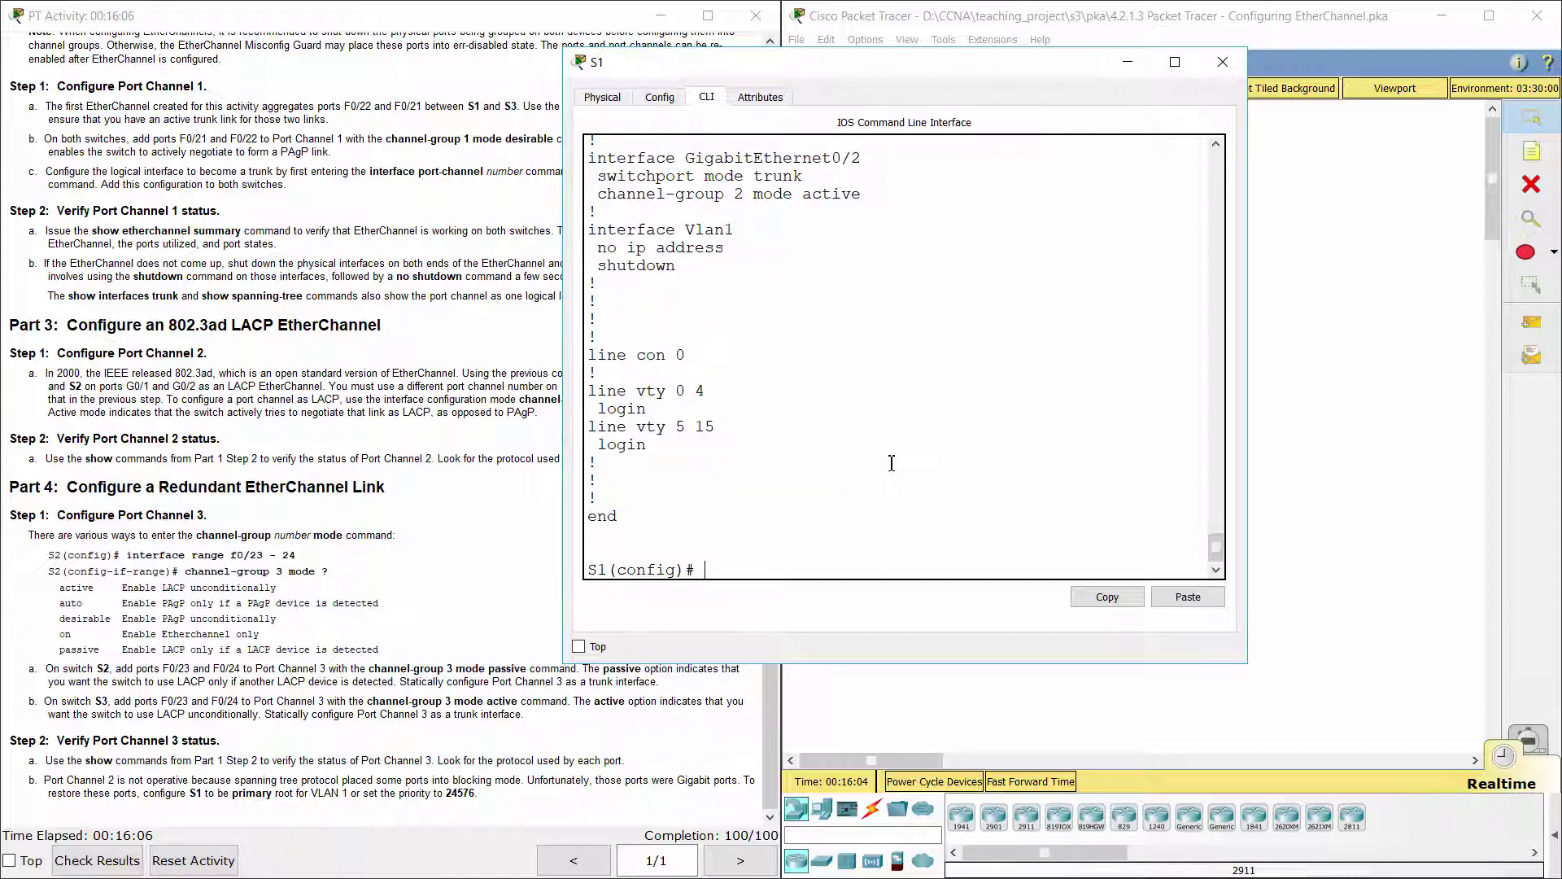
{"action": "scroll", "coordinate": [892, 462], "scroll_direction": "up", "scroll_amount": 5}
{"action": "scroll", "coordinate": [892, 463], "scroll_direction": "down", "scroll_amount": 2}
{"action": "scroll", "coordinate": [892, 463], "scroll_direction": "down", "scroll_amount": 3}
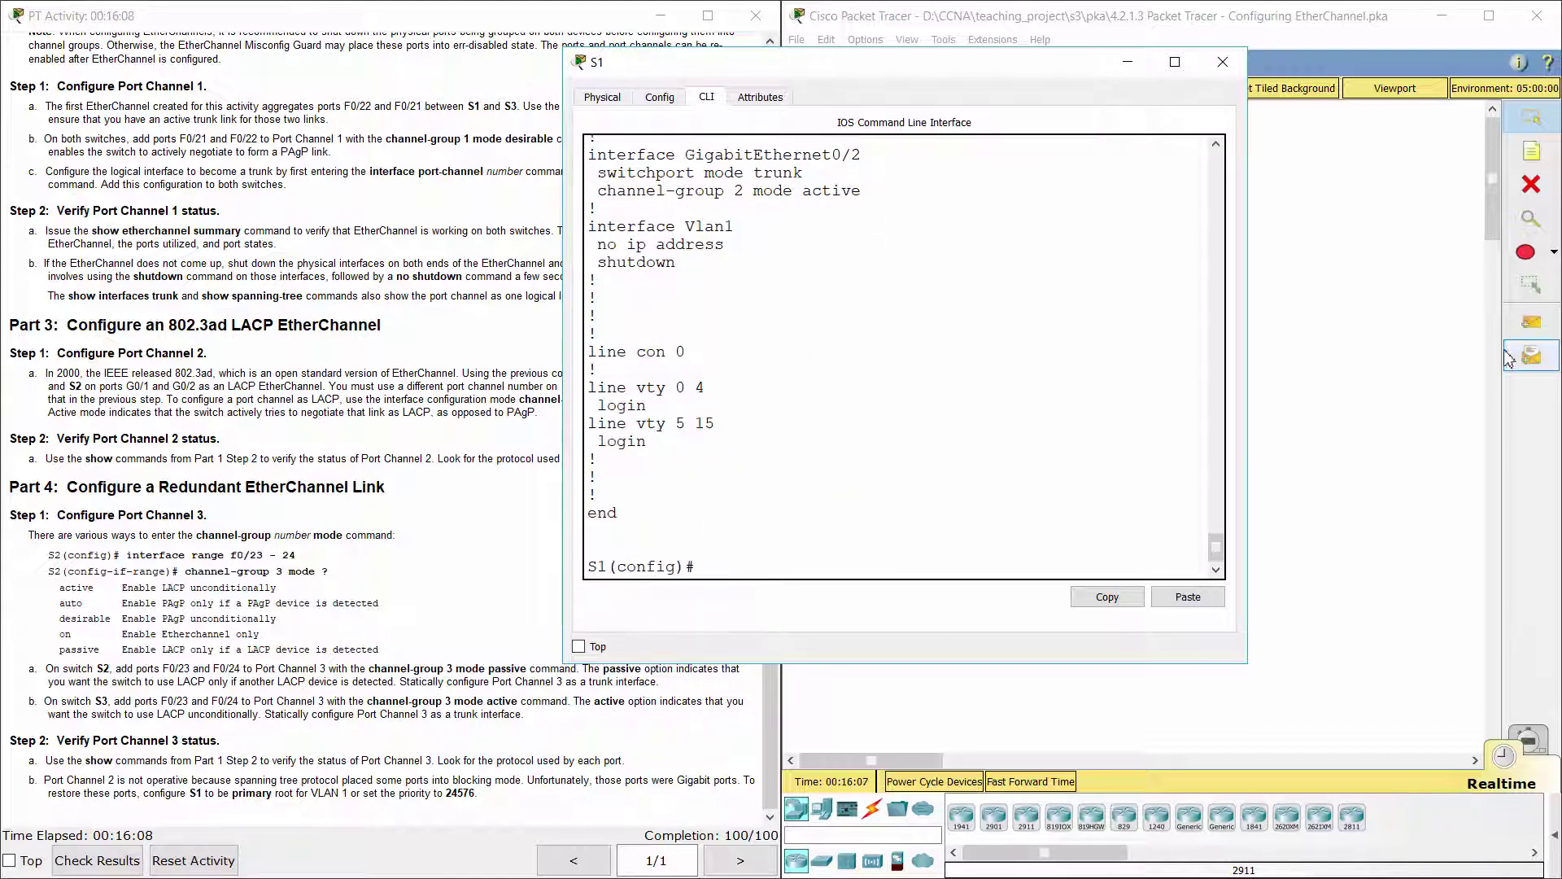
Step: Display S2's running configuration with do show run and examine its Port-channel 2 and Port-channel 3 entries
{"action": "left_click", "coordinate": [1383, 366]}
{"action": "left_click", "coordinate": [951, 324]}
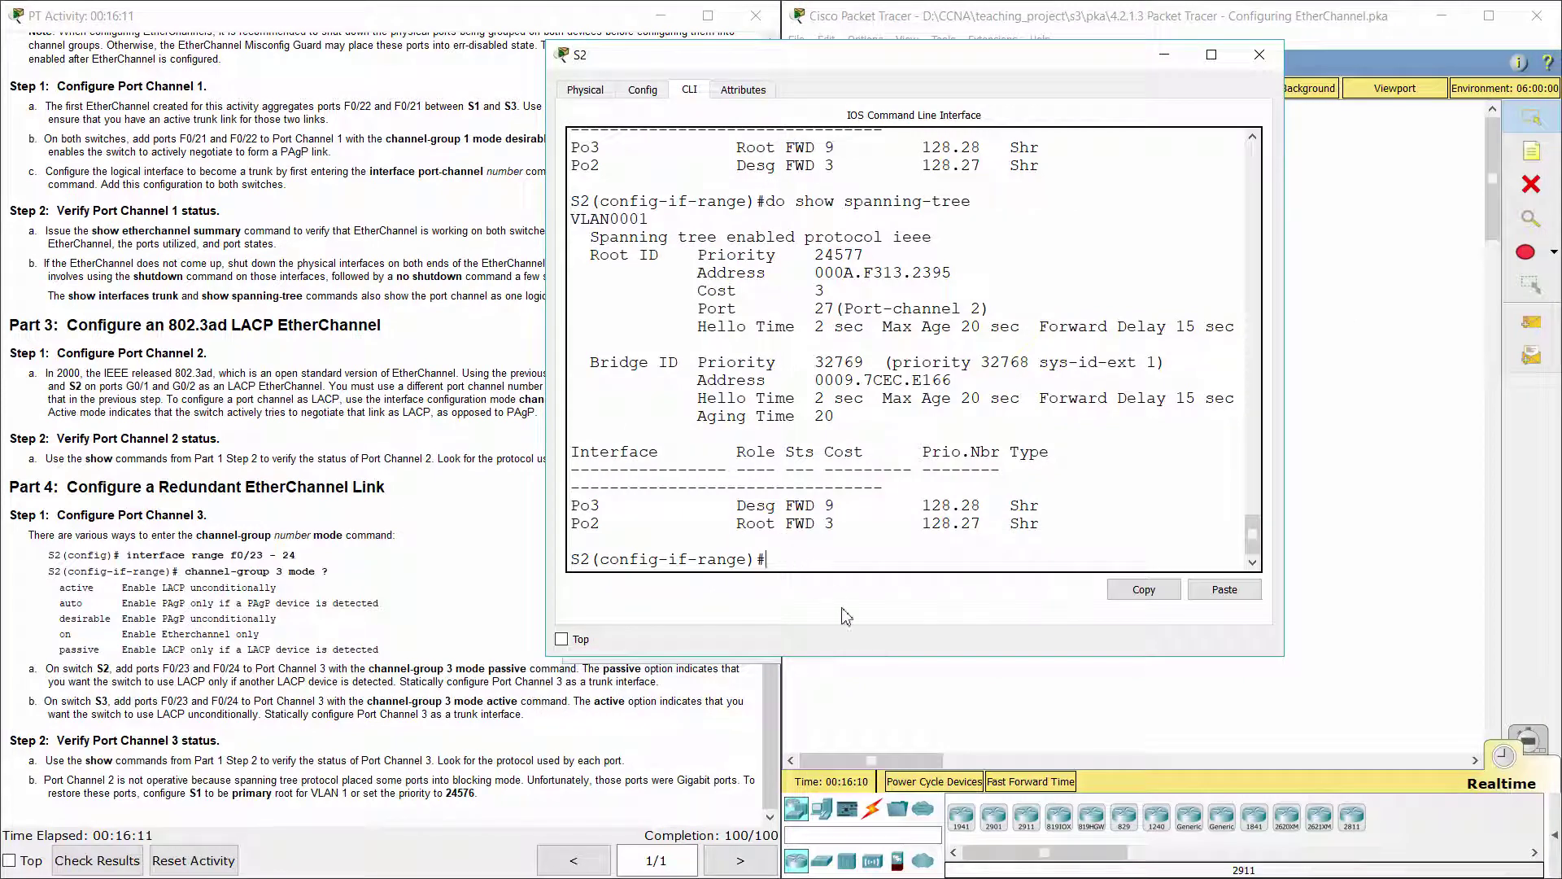
{"action": "type", "text": "do show run"}
{"action": "key", "text": "Return"}
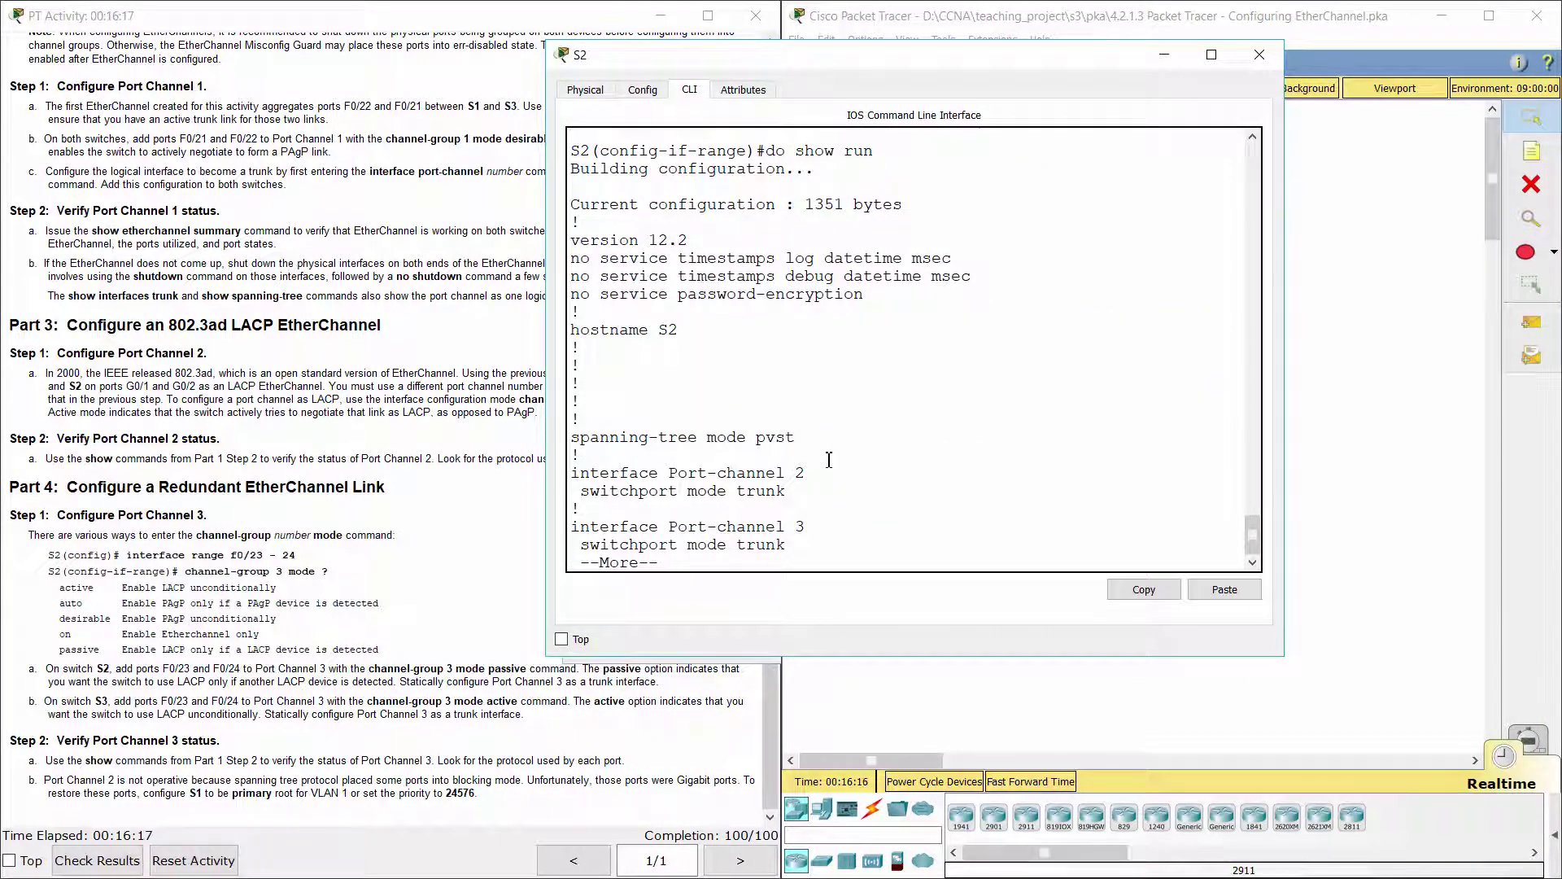
{"action": "key", "text": "space"}
{"action": "scroll", "coordinate": [829, 459], "scroll_direction": "up", "scroll_amount": 5}
{"action": "scroll", "coordinate": [829, 459], "scroll_direction": "down", "scroll_amount": 2}
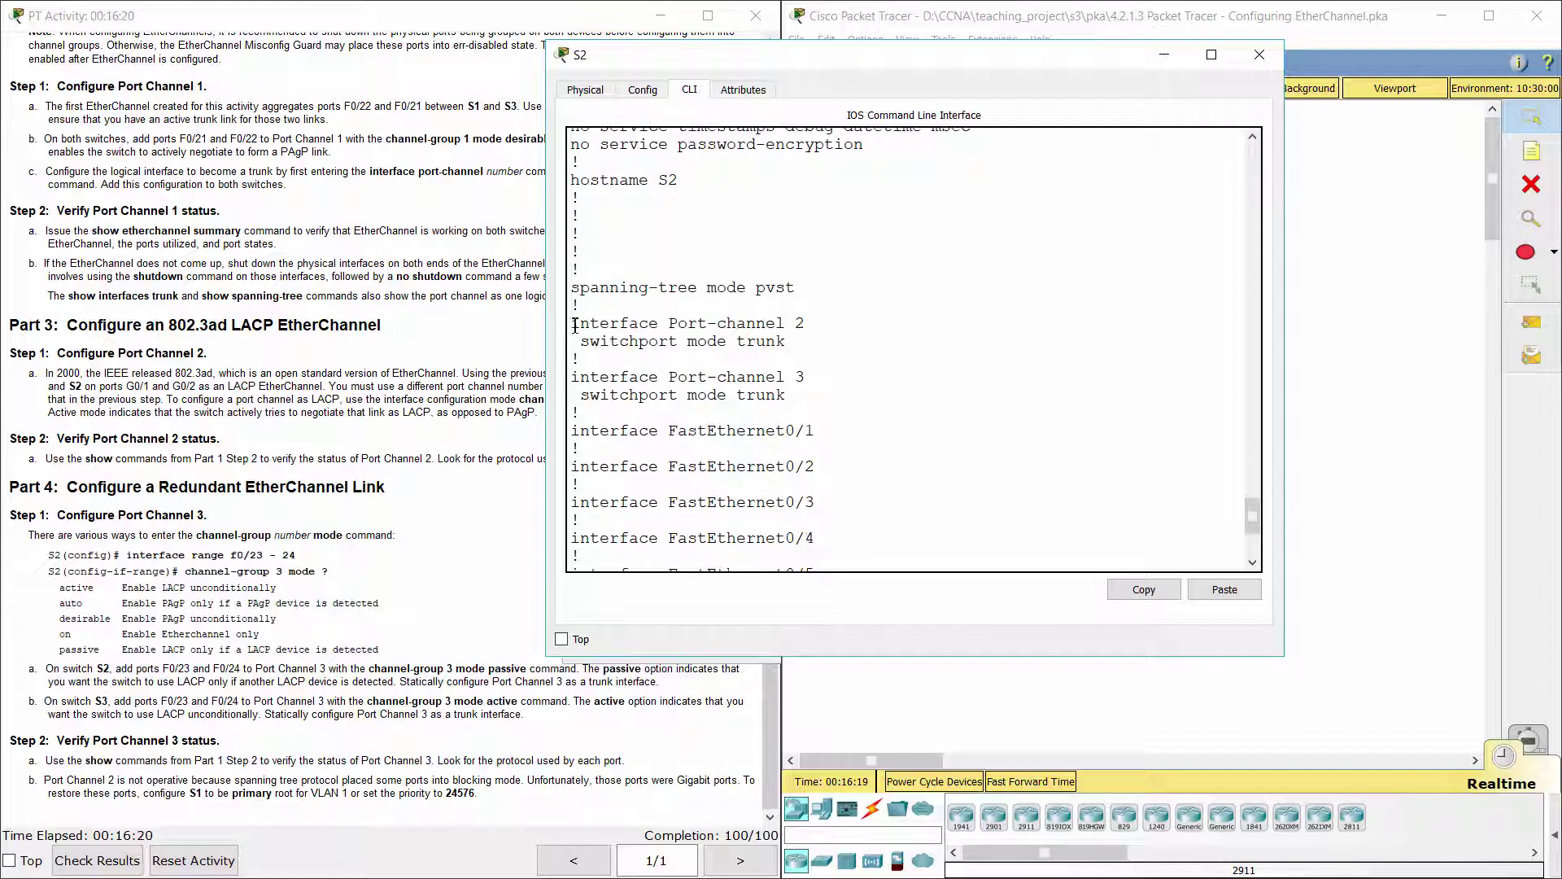
{"action": "left_click_drag", "start_coordinate": [574, 326], "coordinate": [891, 408]}
{"action": "key", "text": "ctrl+c"}
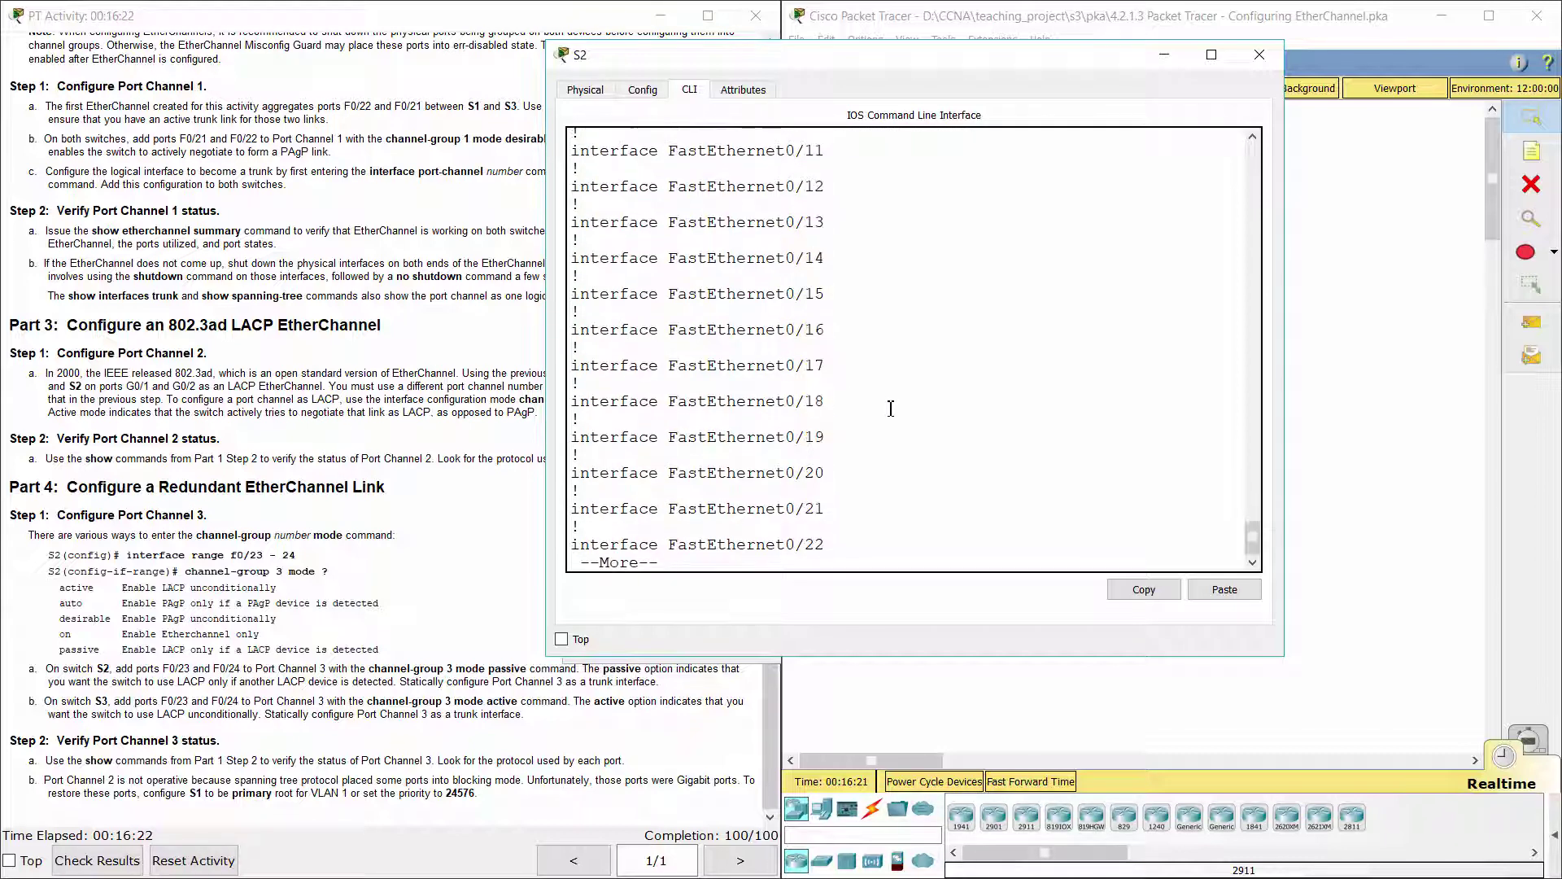
Step: Page through the rest of S2's running configuration to examine the channel-group settings of FastEthernet0/23-24 and GigabitEthernet0/1-2
{"action": "key", "text": "space"}
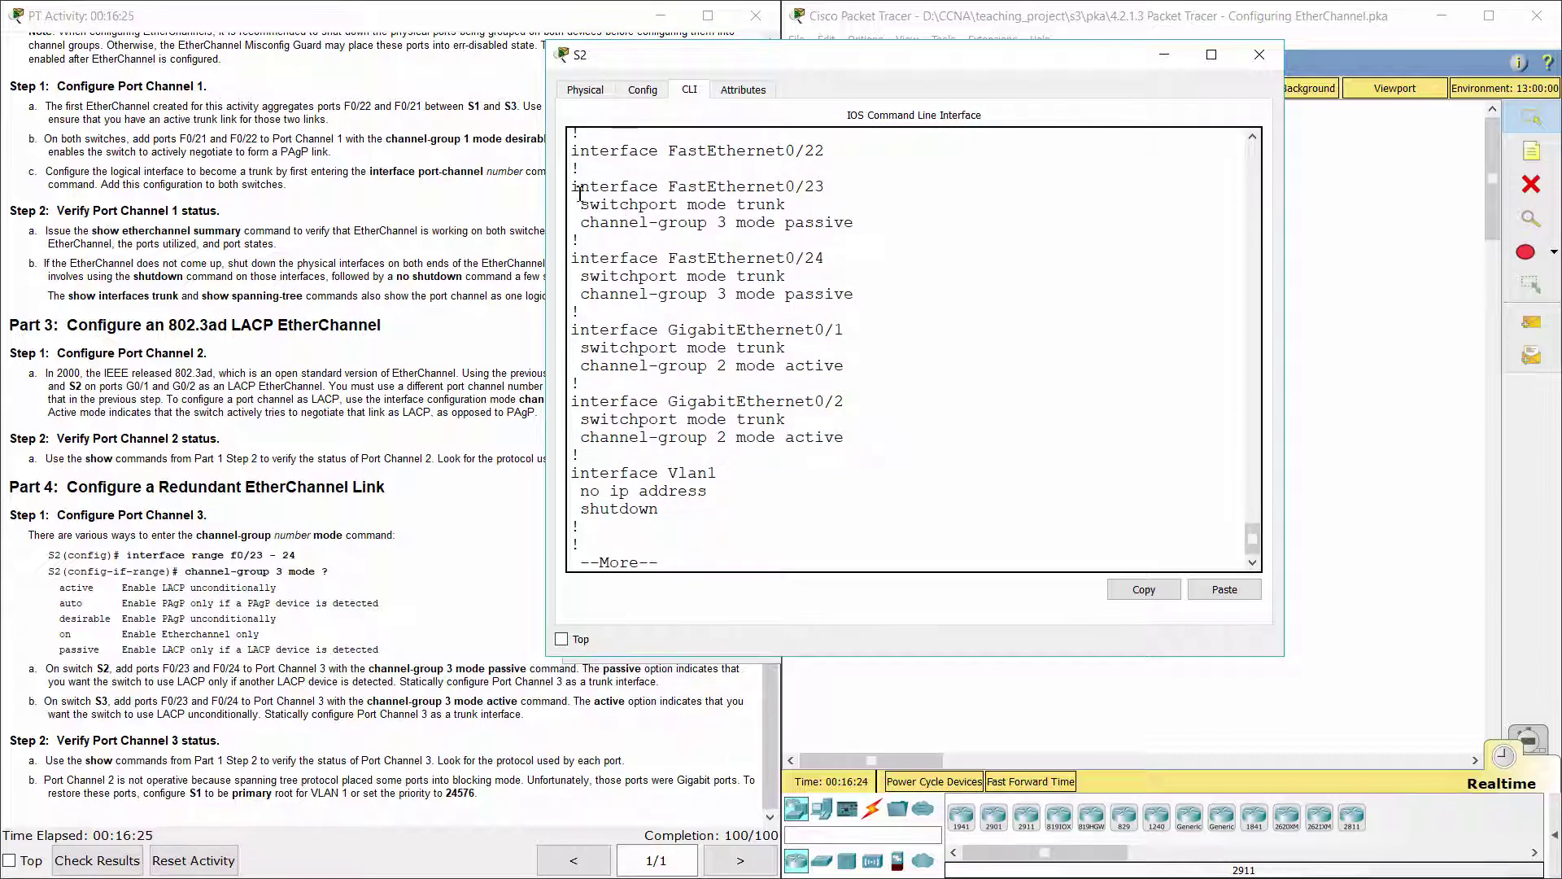
{"action": "left_click_drag", "start_coordinate": [579, 193], "coordinate": [888, 439]}
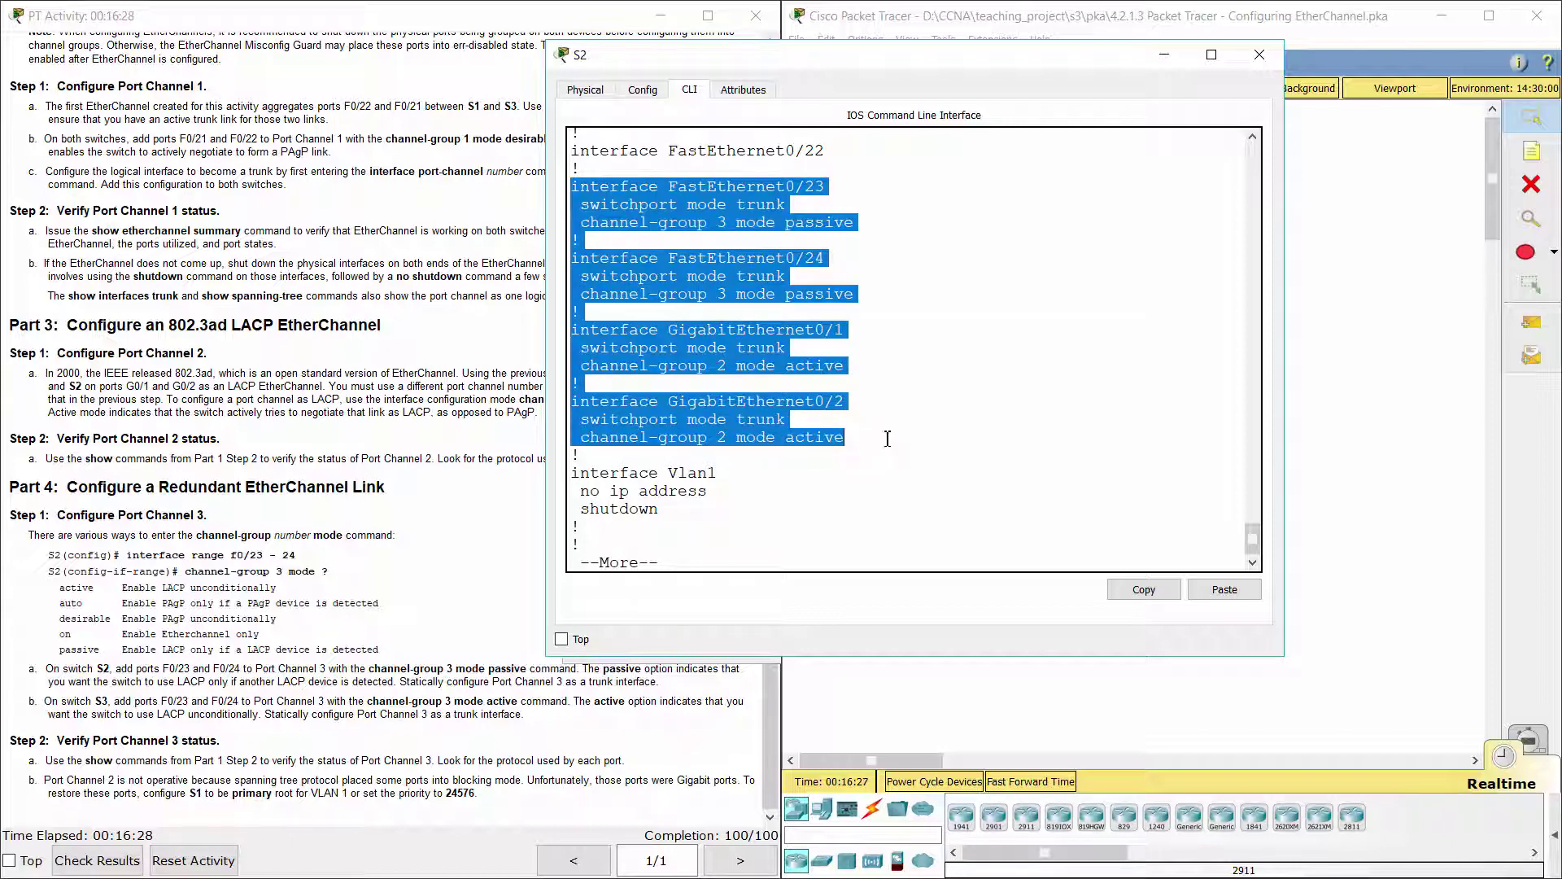
{"action": "key", "text": "ctrl+c"}
{"action": "key", "text": "space"}
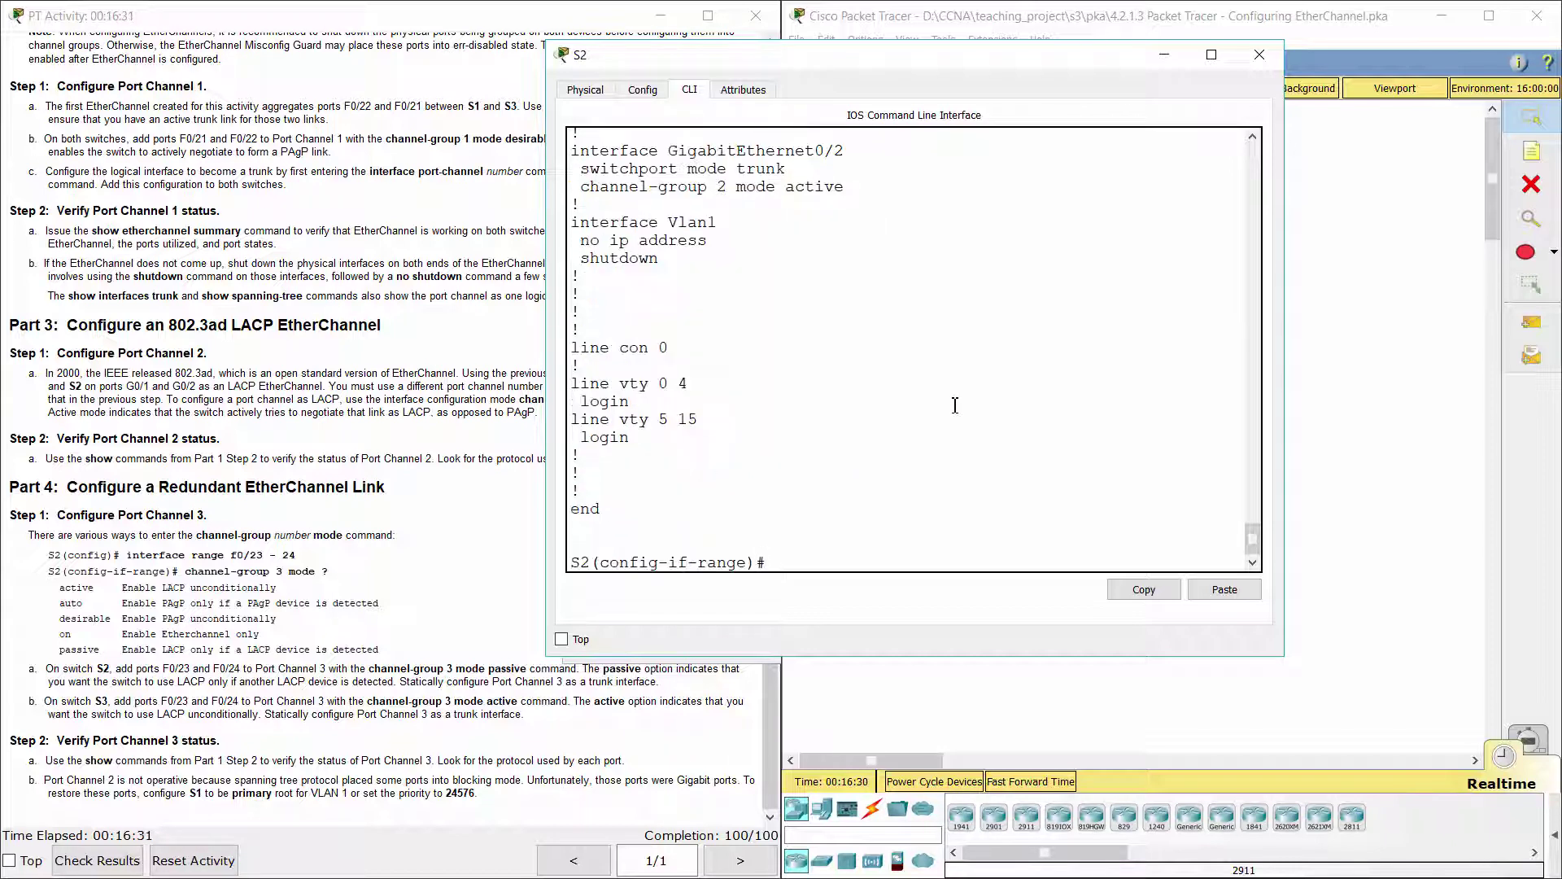
Step: Display S3's running configuration with do show run and examine its Port-channel 1 and Port-channel 3 entries
{"action": "left_click", "coordinate": [1300, 381]}
{"action": "left_click", "coordinate": [1230, 337]}
{"action": "type", "text": "d"}
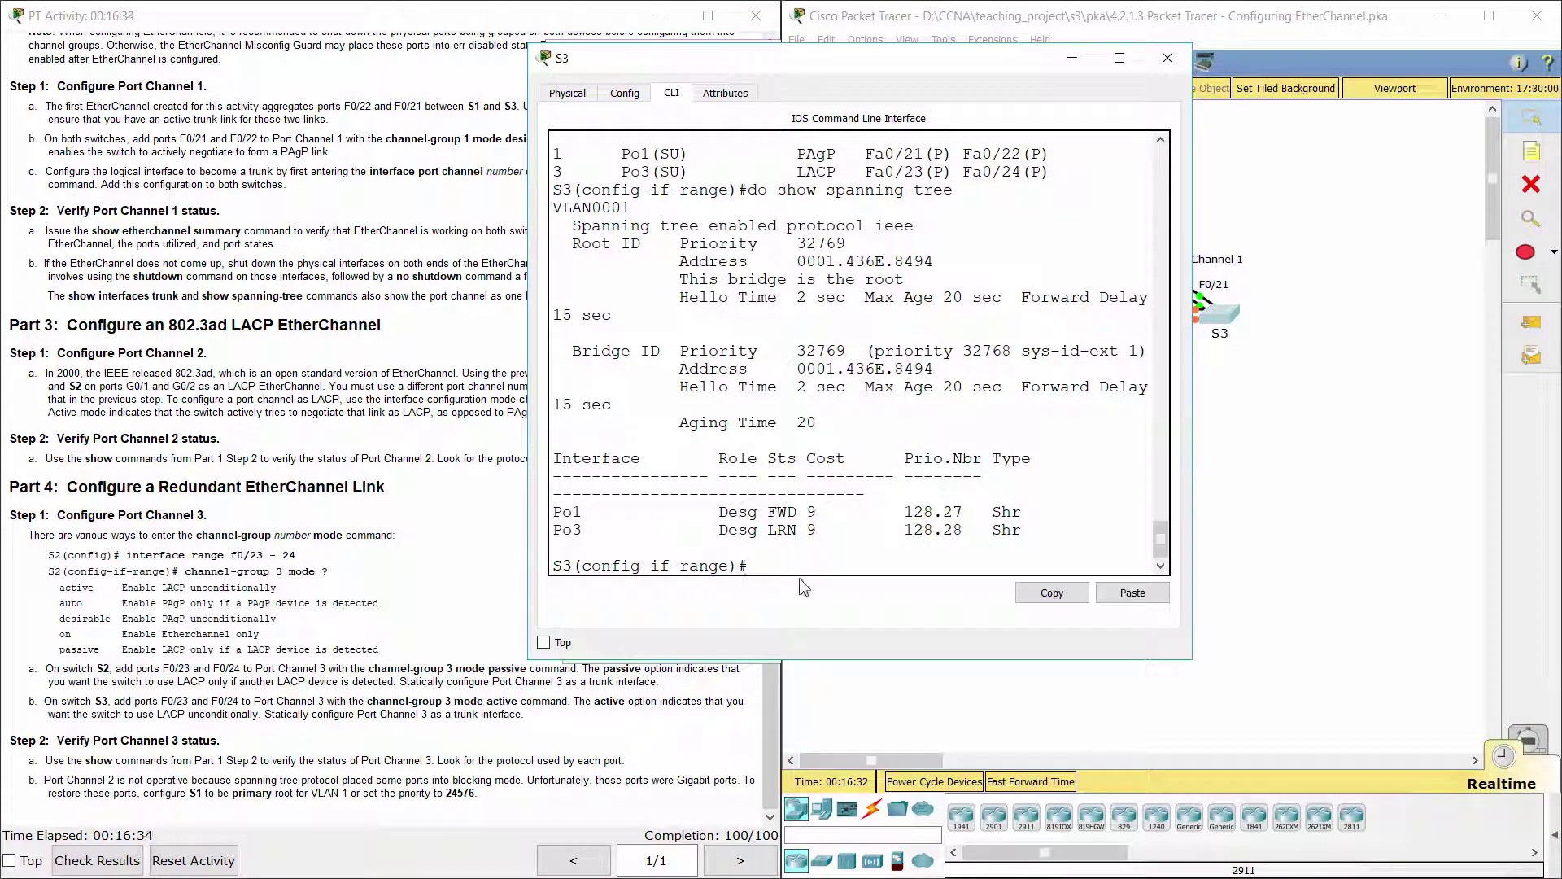
{"action": "type", "text": "o show ru"}
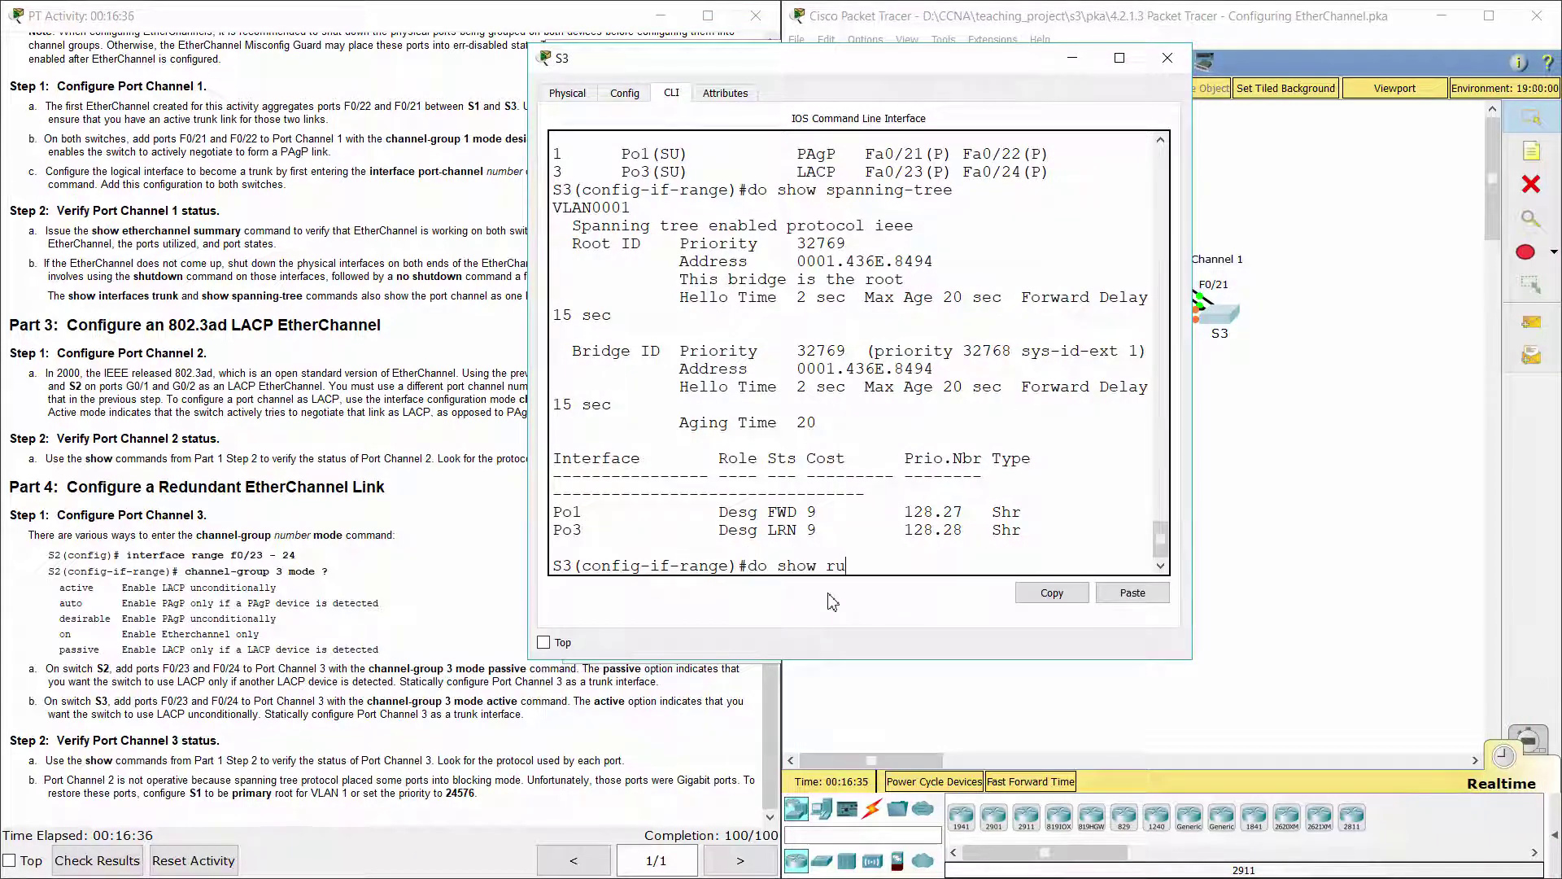
{"action": "type", "text": "n"}
{"action": "key", "text": "Return"}
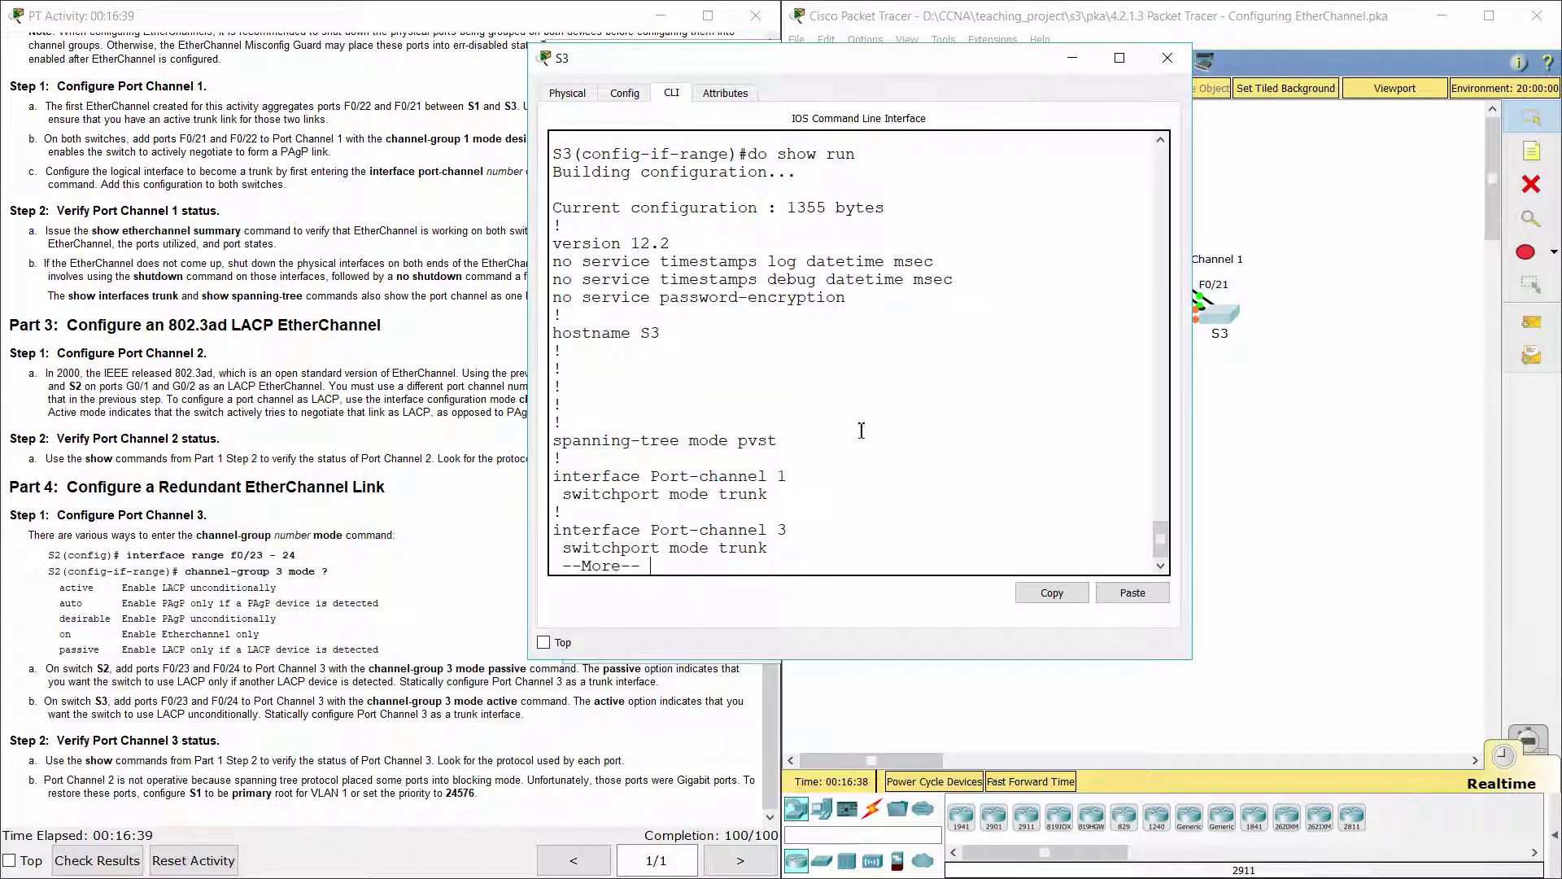
{"action": "key", "text": "space"}
{"action": "scroll", "coordinate": [909, 476], "scroll_direction": "up", "scroll_amount": 2}
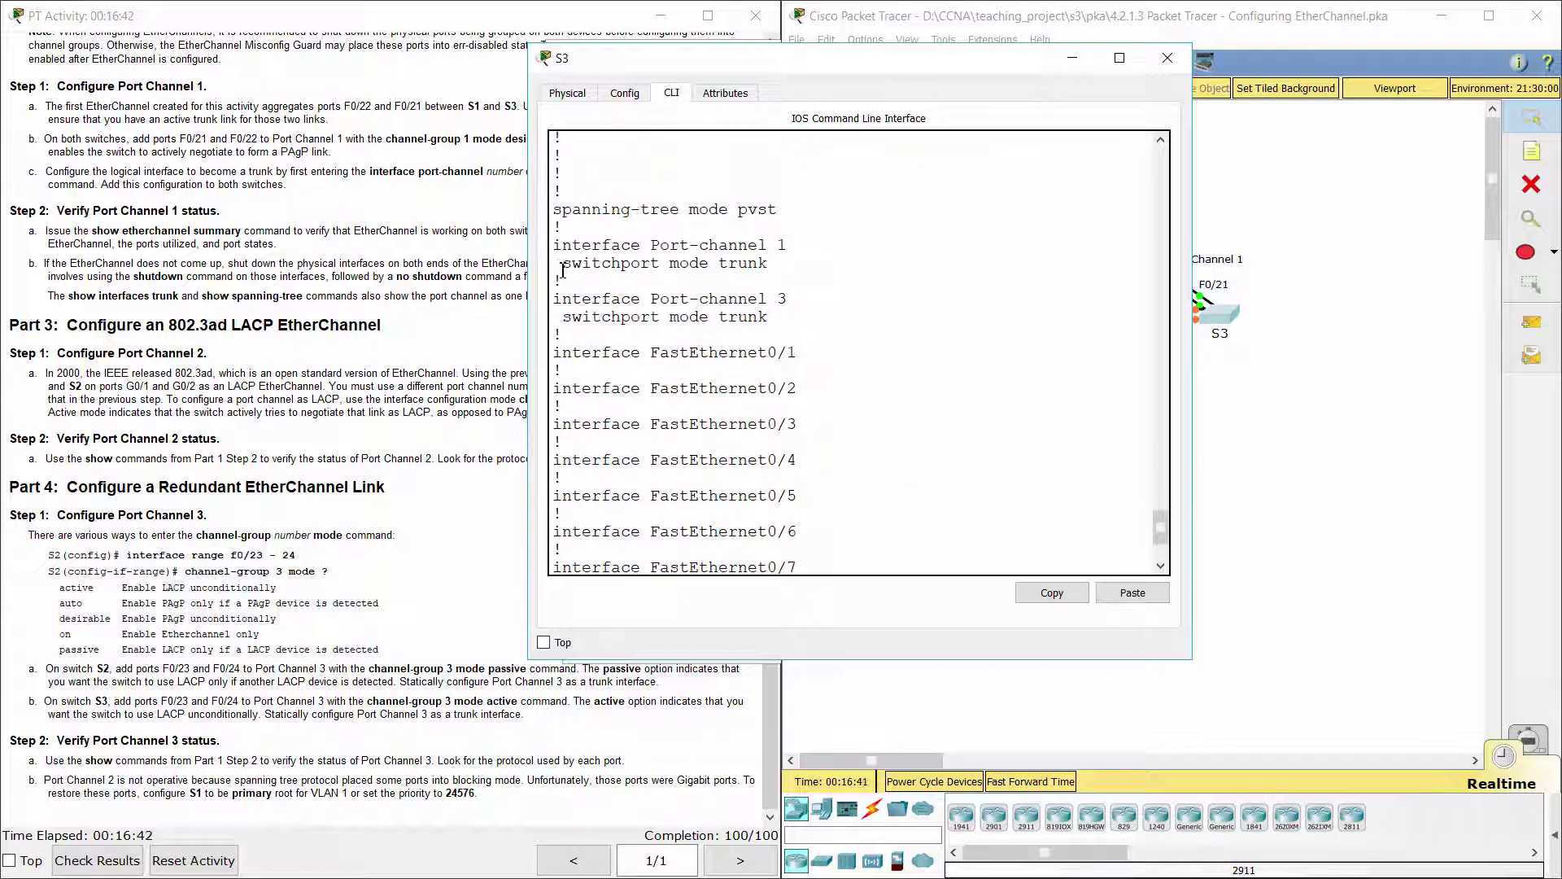
{"action": "left_click_drag", "start_coordinate": [563, 249], "coordinate": [923, 351]}
{"action": "left_click", "coordinate": [927, 357]}
{"action": "scroll", "coordinate": [926, 357], "scroll_direction": "down", "scroll_amount": 3}
Step: Examine the channel-group settings of FastEthernet0/21-24 in the rest of S3's running configuration and return to the topology
{"action": "key", "text": "space"}
{"action": "scroll", "coordinate": [881, 337], "scroll_direction": "up", "scroll_amount": 2}
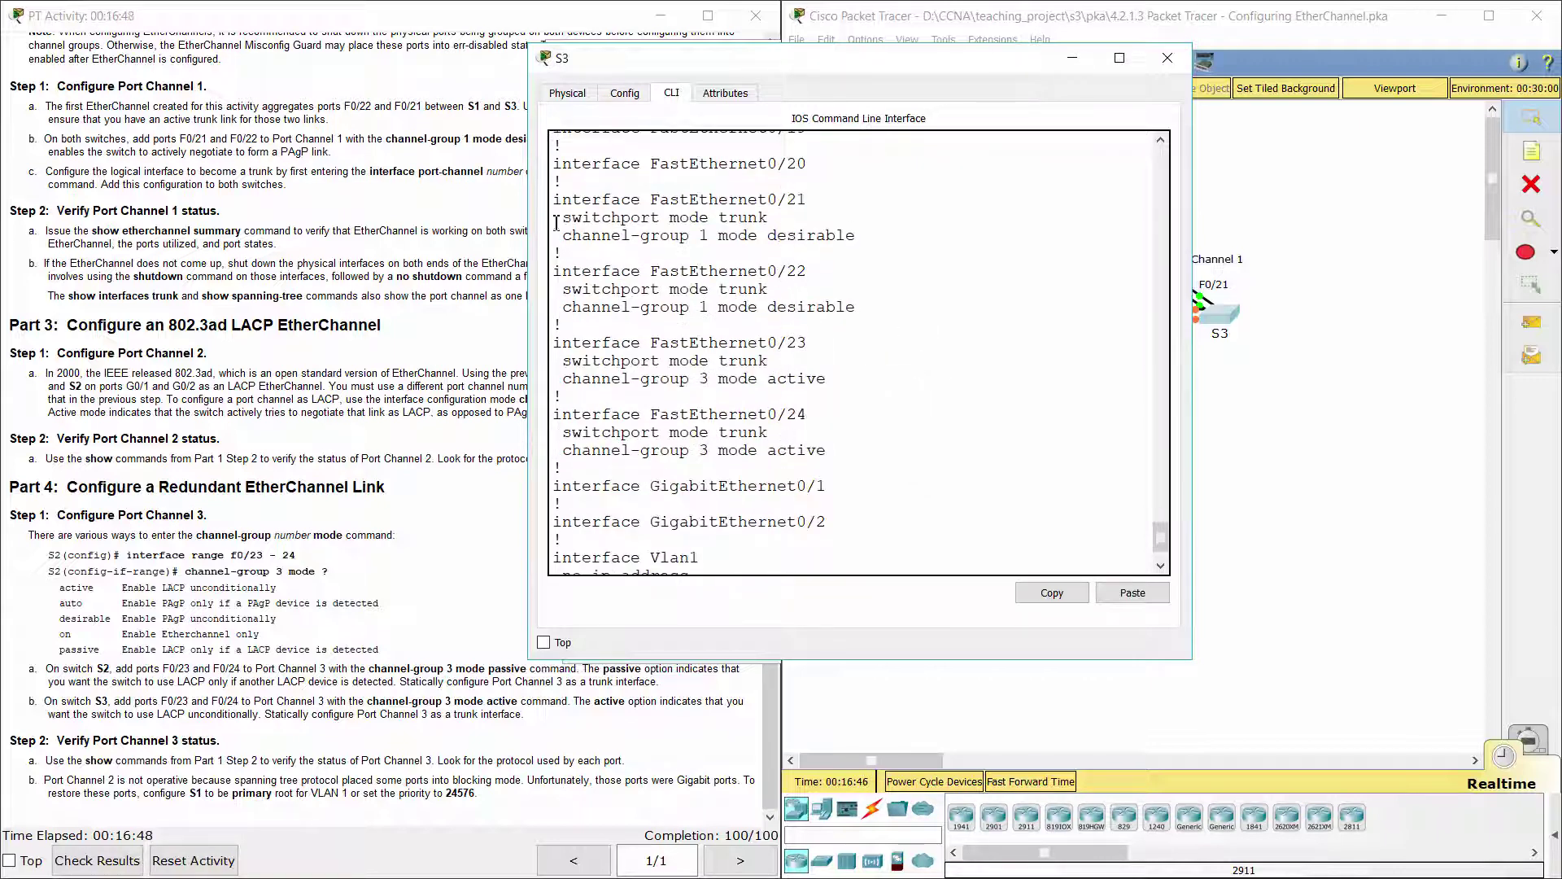
{"action": "left_click_drag", "start_coordinate": [560, 206], "coordinate": [903, 466]}
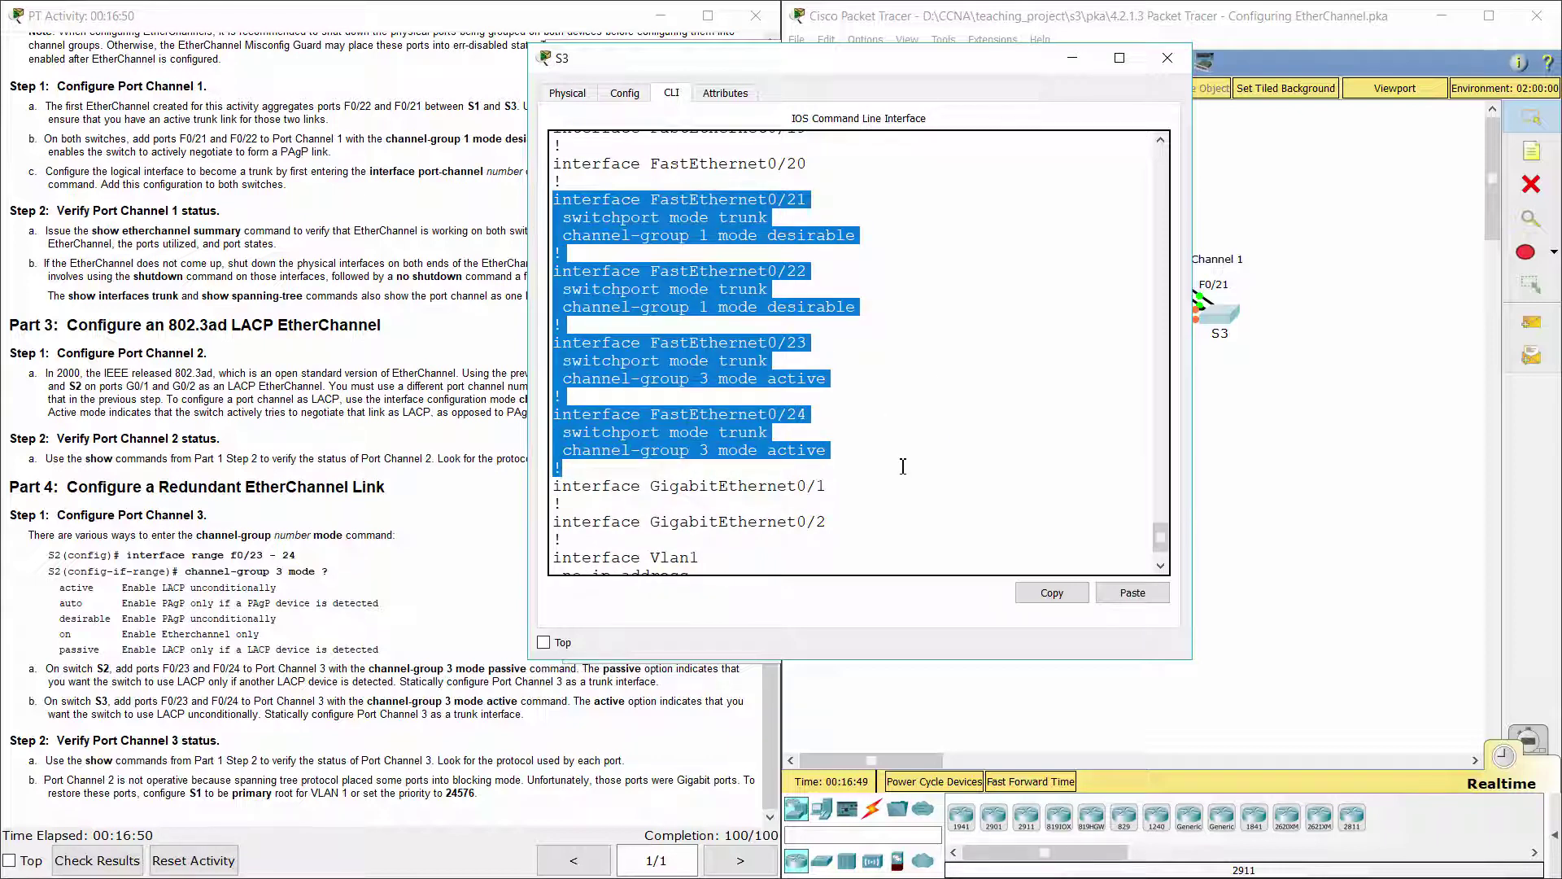
{"action": "left_click", "coordinate": [903, 466]}
{"action": "scroll", "coordinate": [903, 466], "scroll_direction": "down", "scroll_amount": 6}
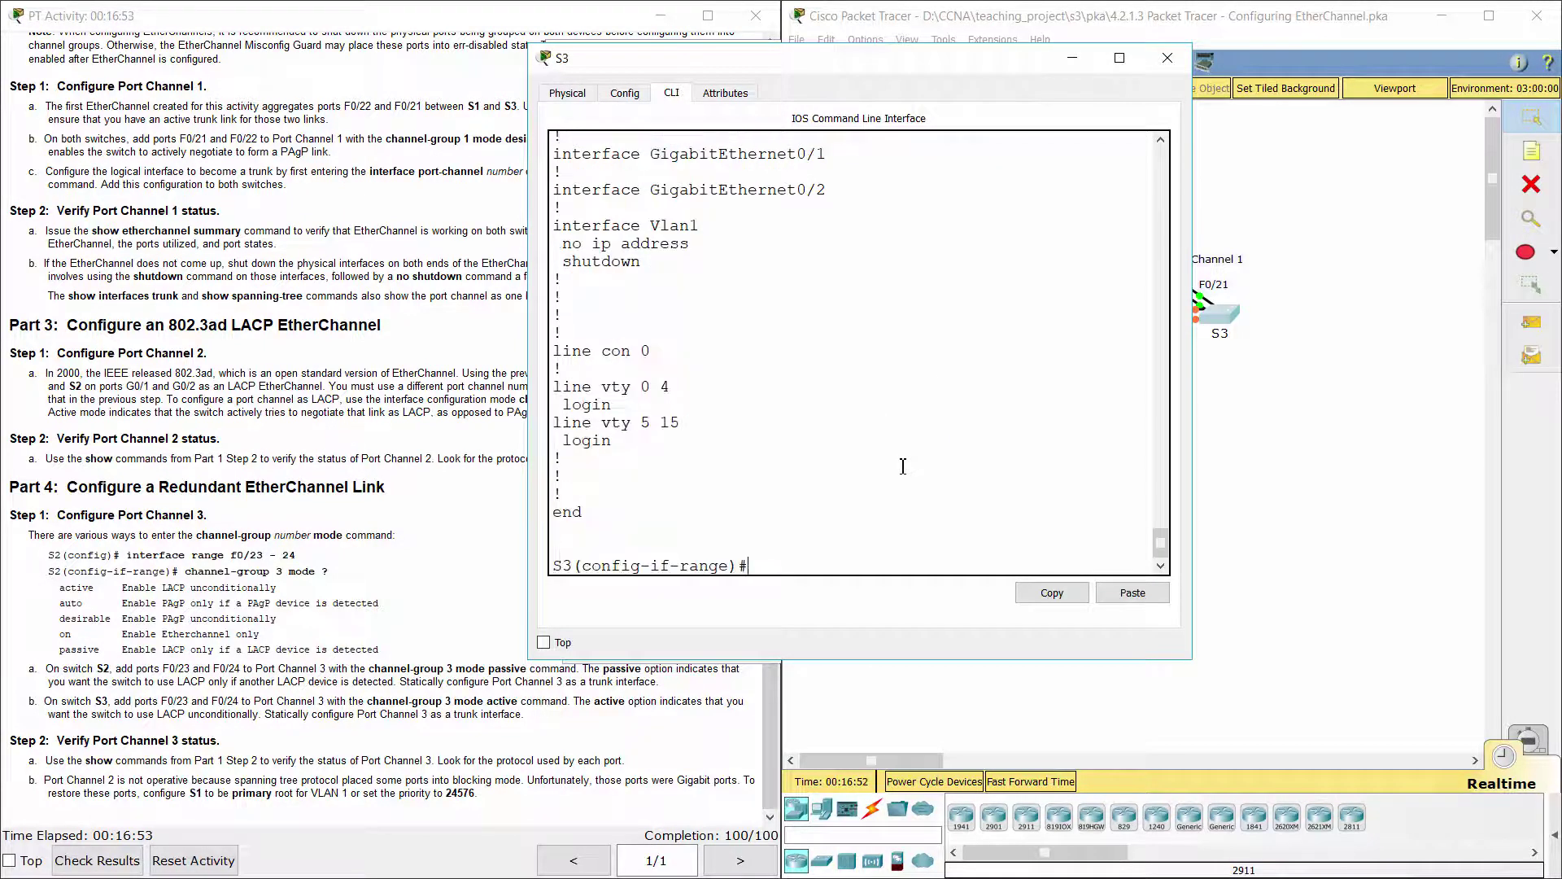
{"action": "left_click", "coordinate": [1257, 488]}
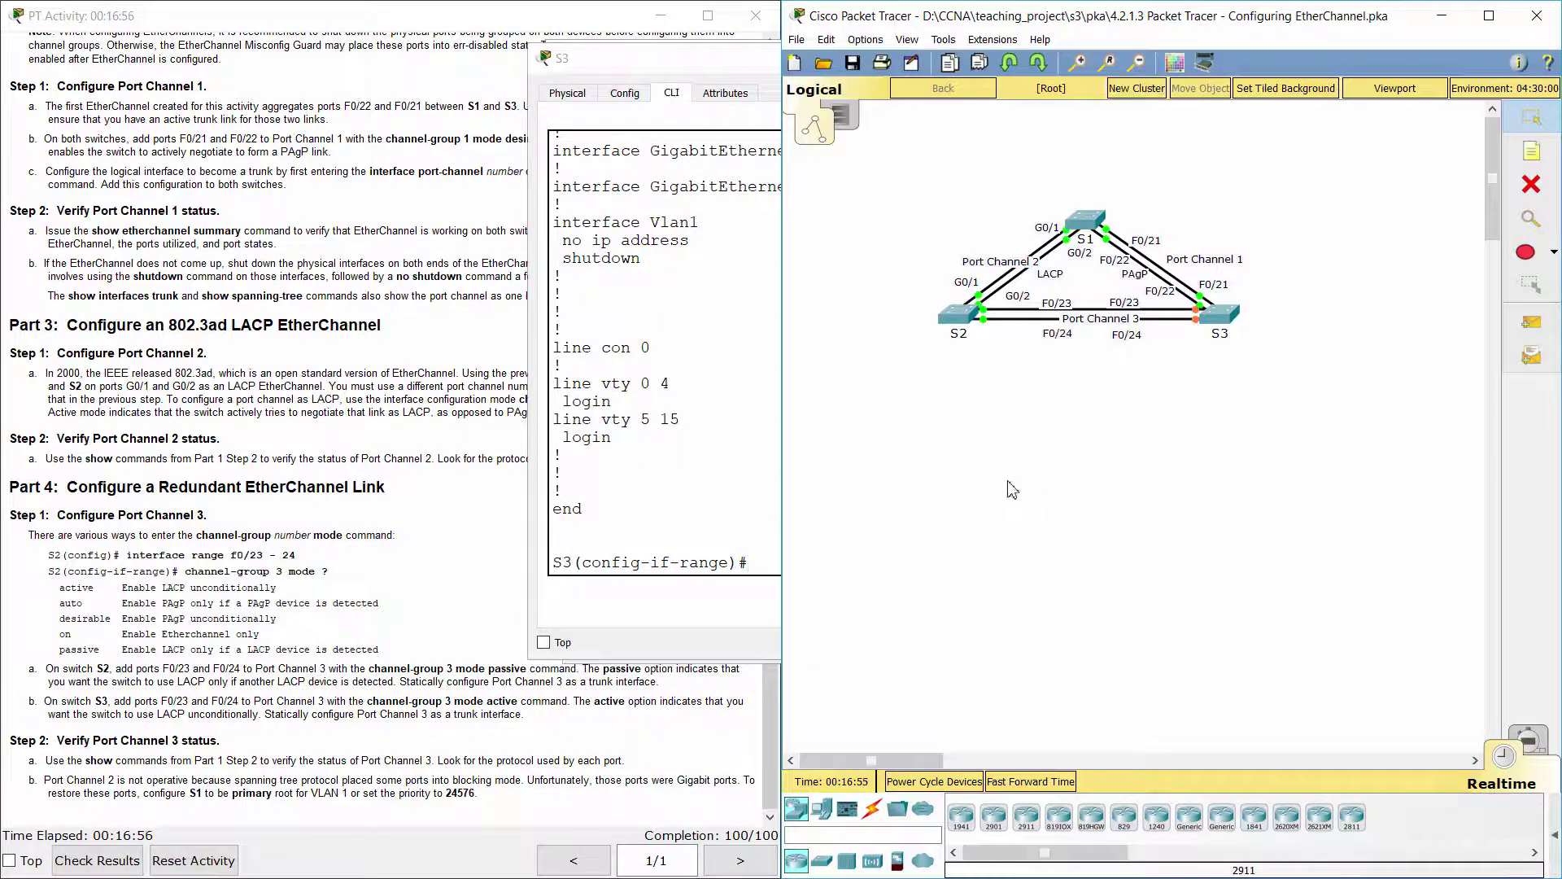